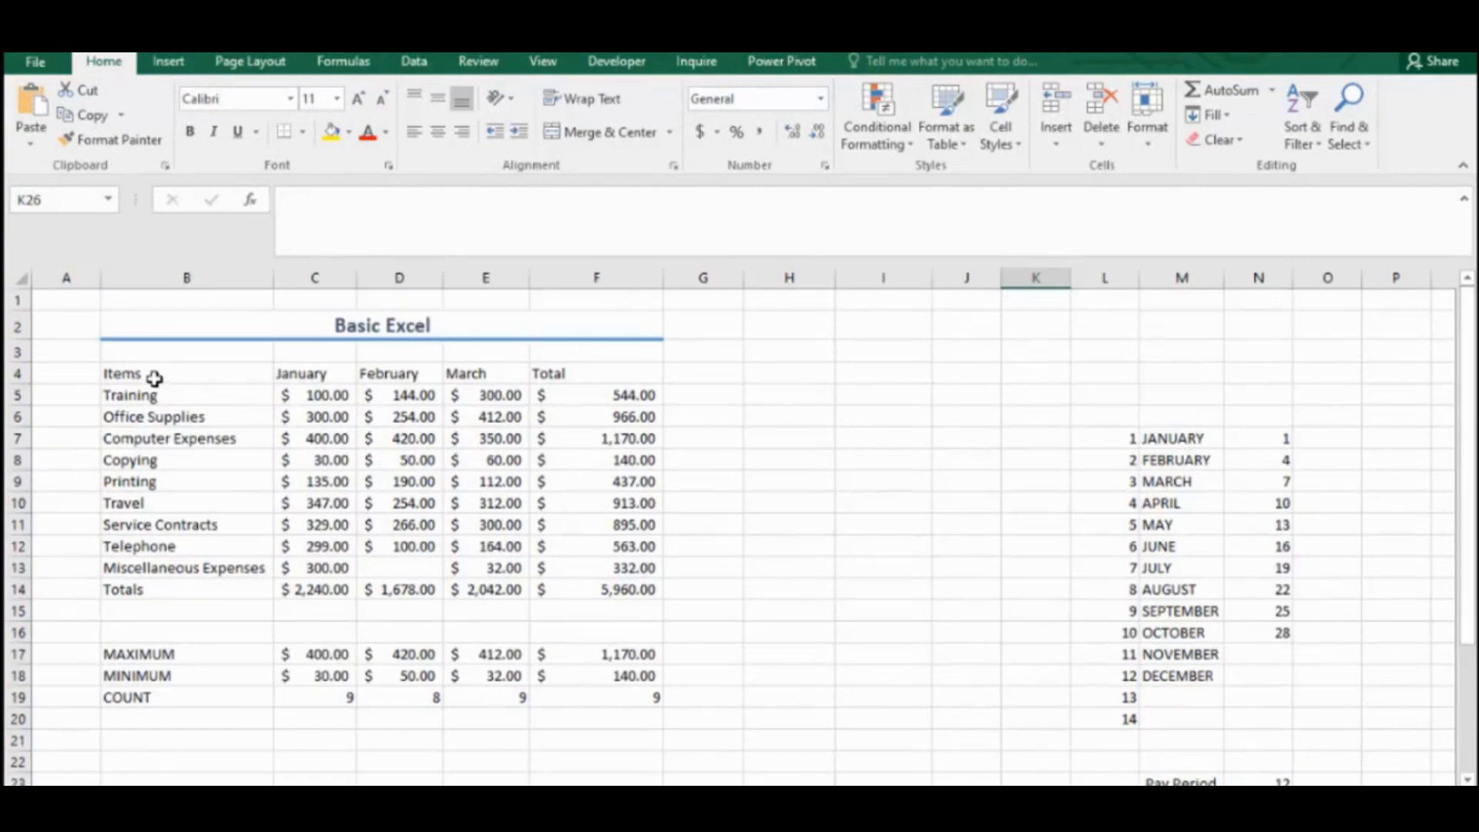
# Step: Format the expense range B4:F13 as a table with headers, using the light blue banded style from the Light group
pyautogui.click(140, 378)
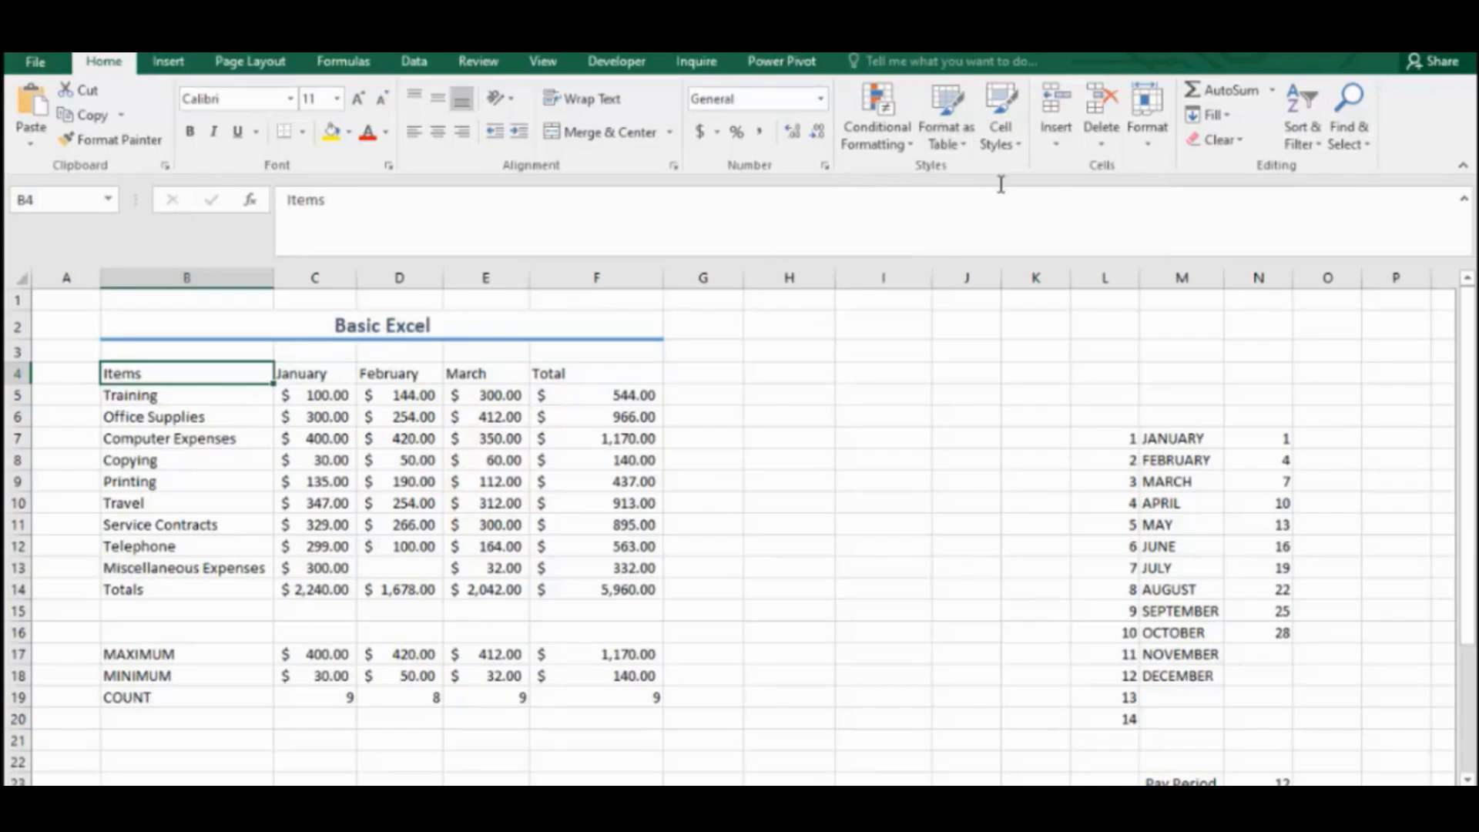
pyautogui.click(966, 150)
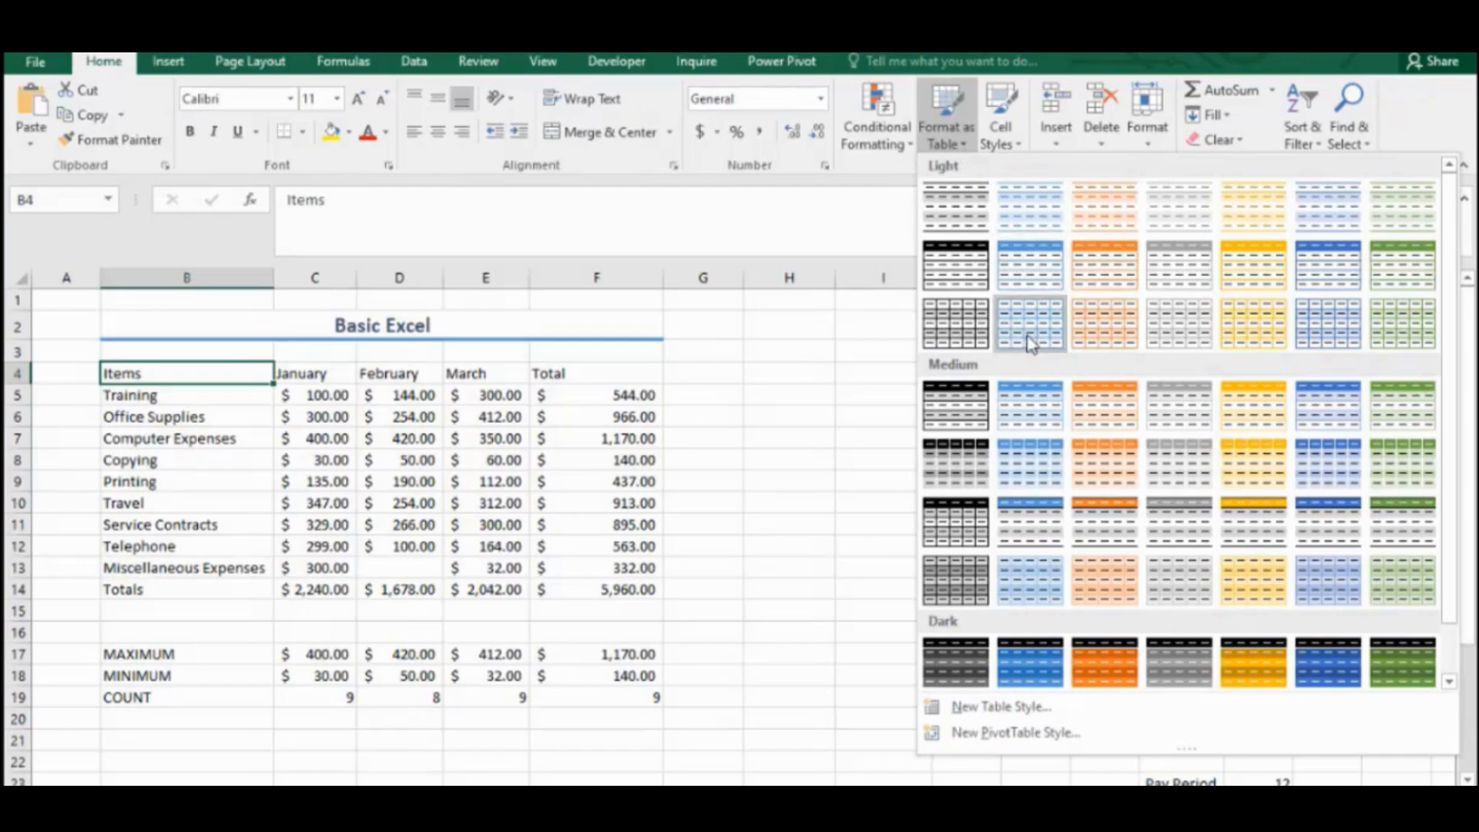
pyautogui.click(1039, 212)
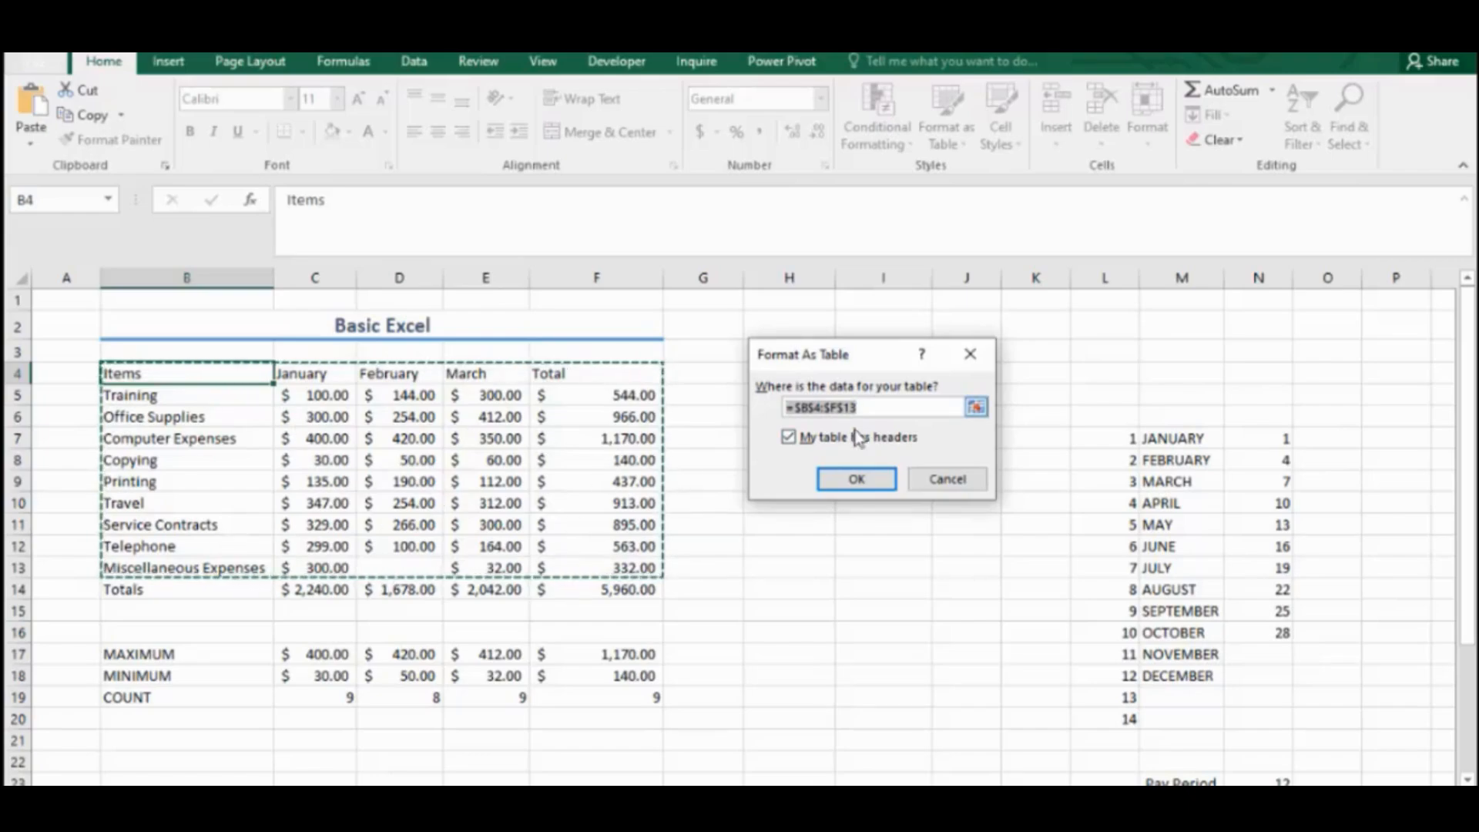
pyautogui.click(788, 438)
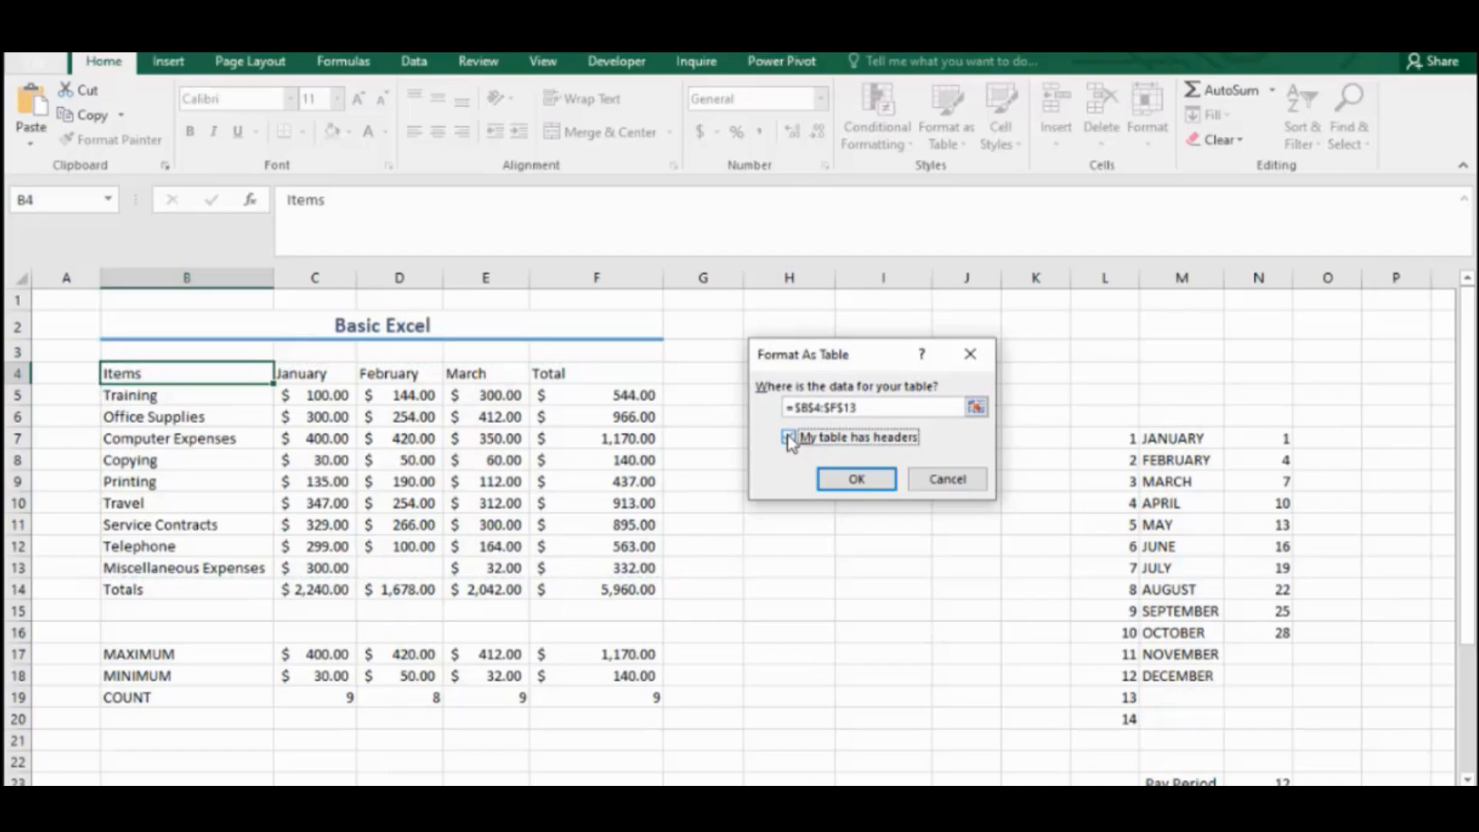
pyautogui.click(889, 400)
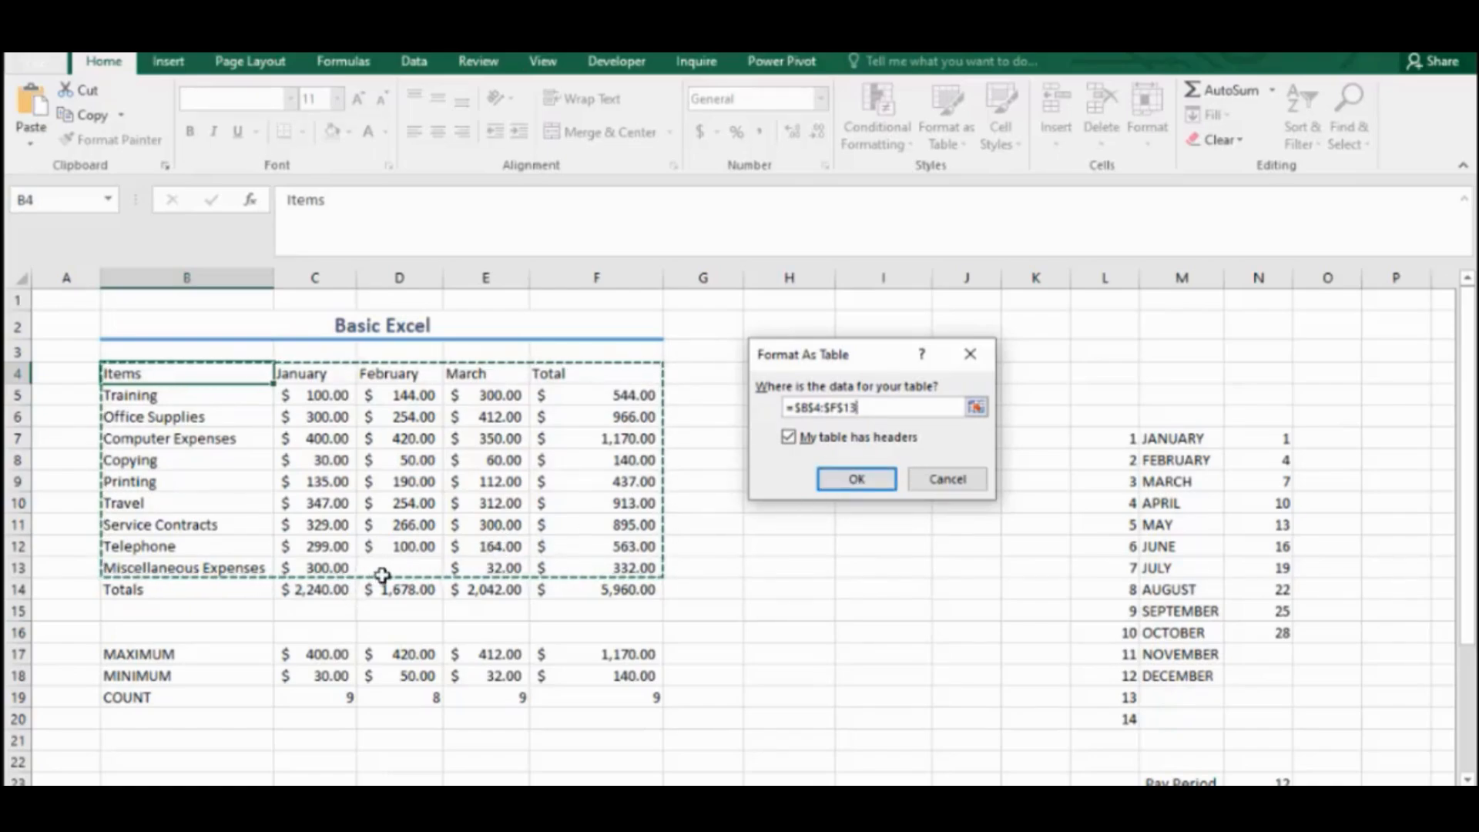
pyautogui.click(851, 481)
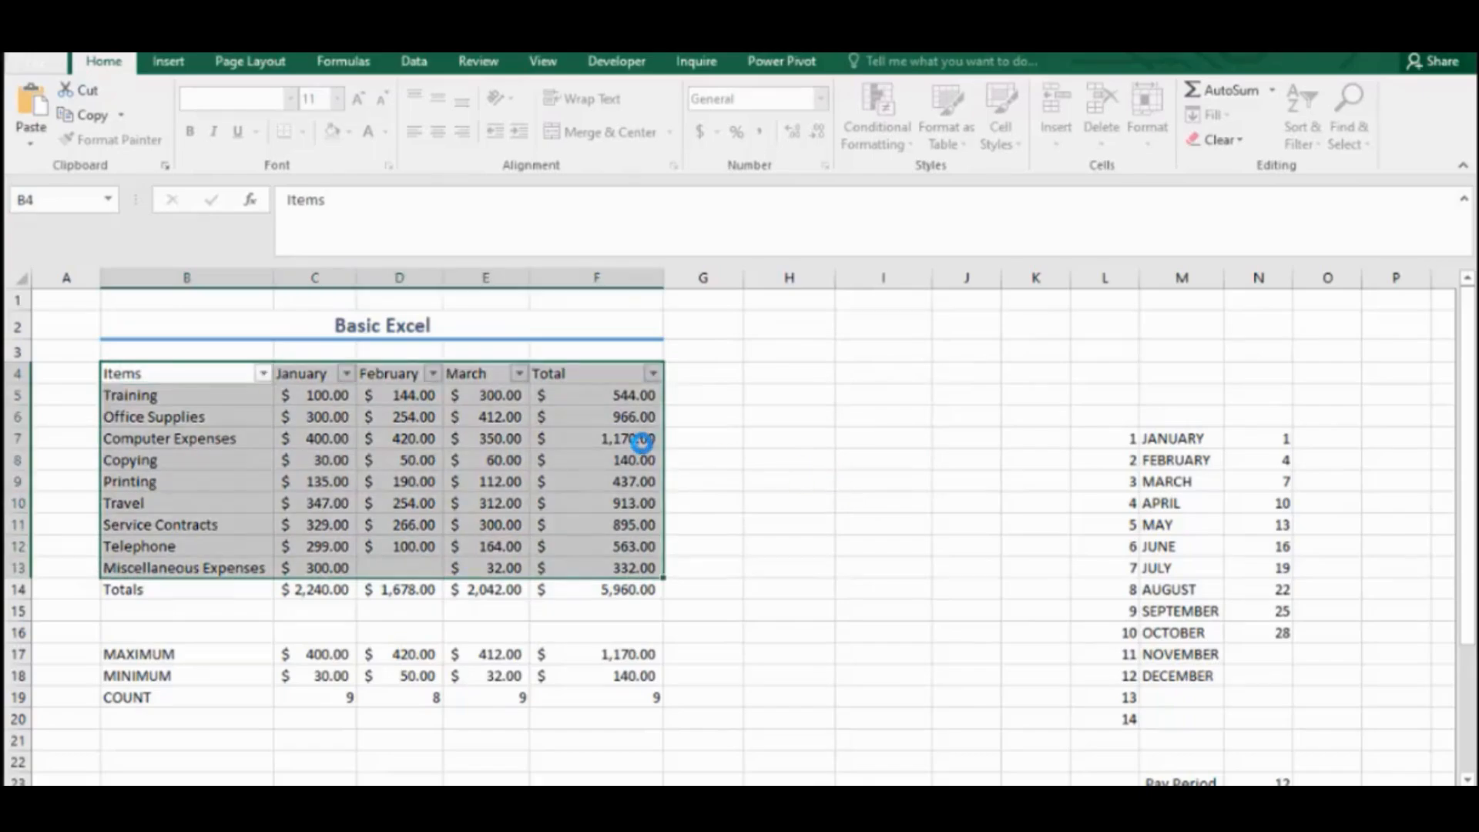
pyautogui.click(299, 445)
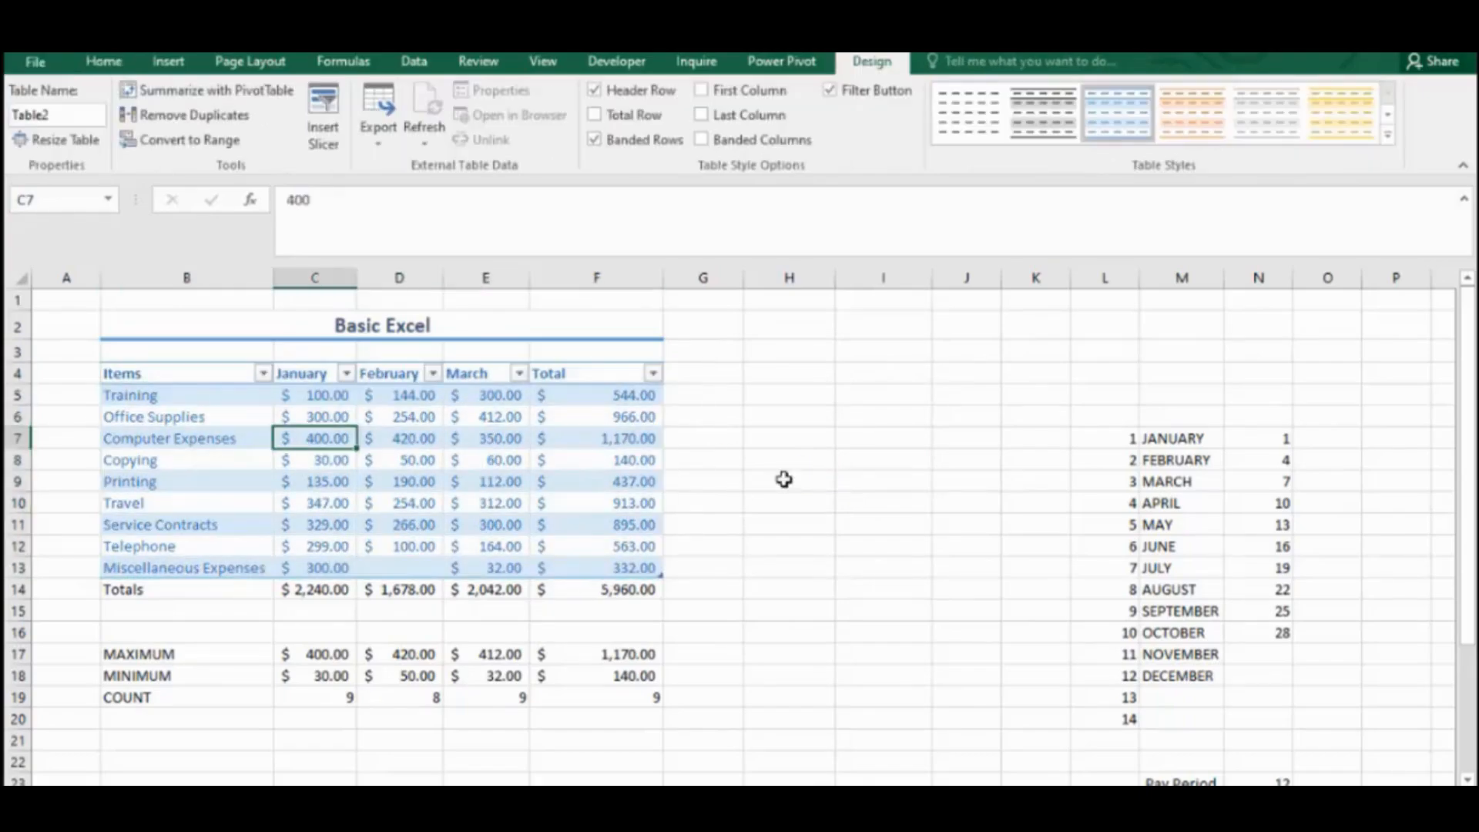
# Step: Change the expense table's style to the light orange one with a solid orange header row
pyautogui.click(627, 387)
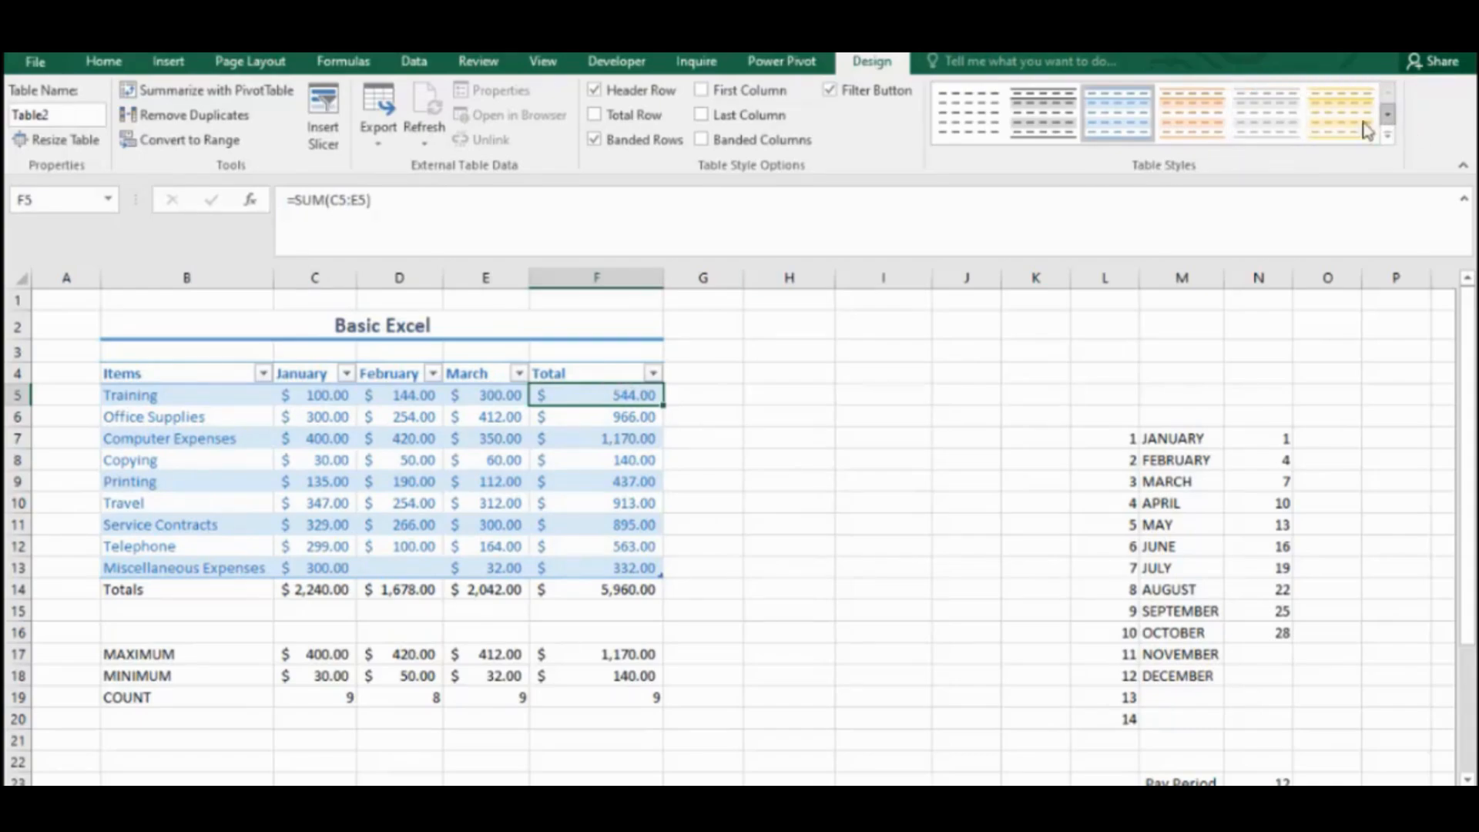
pyautogui.click(1283, 125)
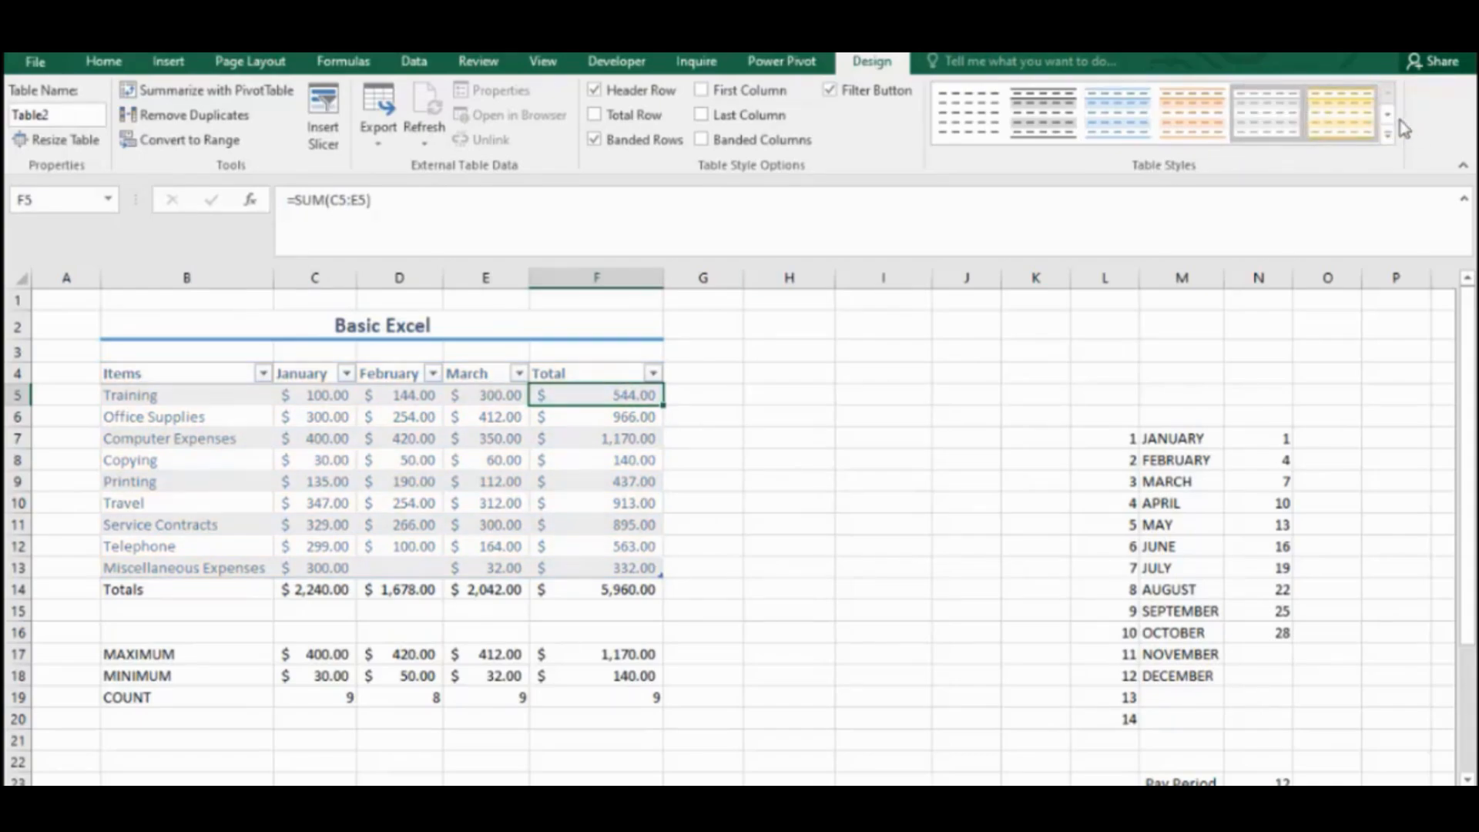
pyautogui.click(1387, 114)
pyautogui.click(1263, 125)
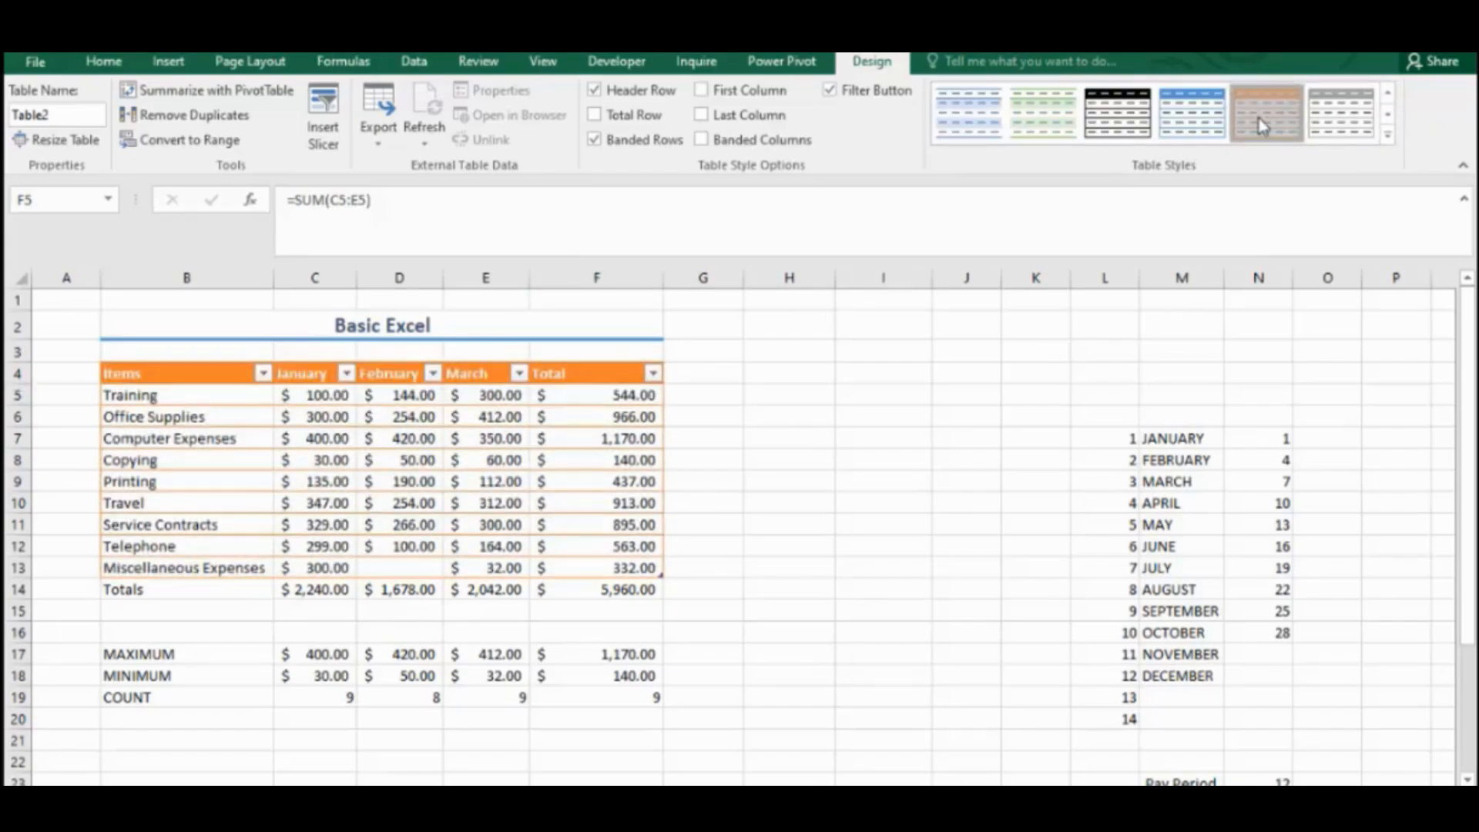
pyautogui.click(821, 436)
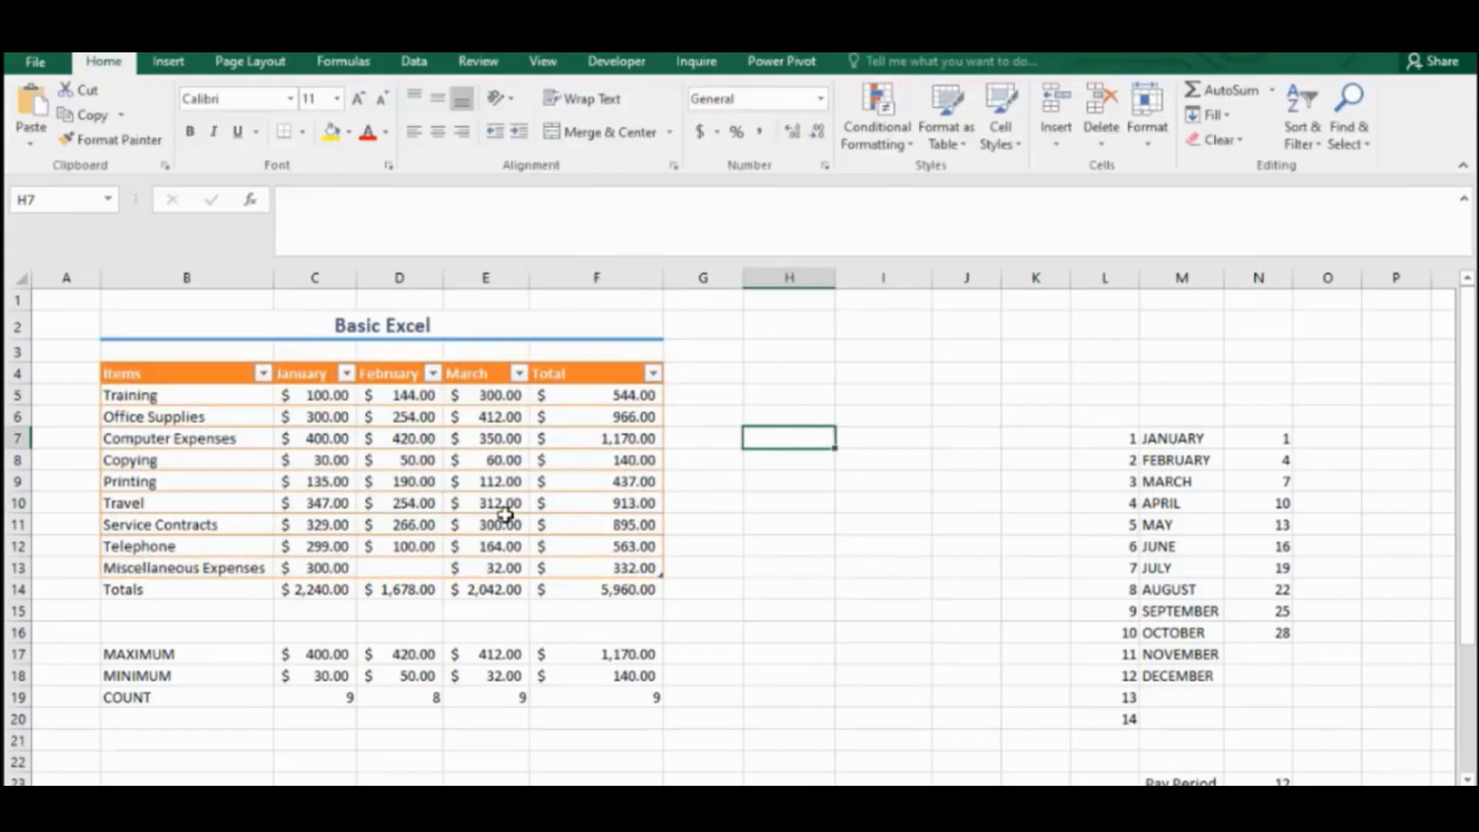
# Step: Apply the Accent2 cell style to the Totals row, B14:F14
pyautogui.click(168, 595)
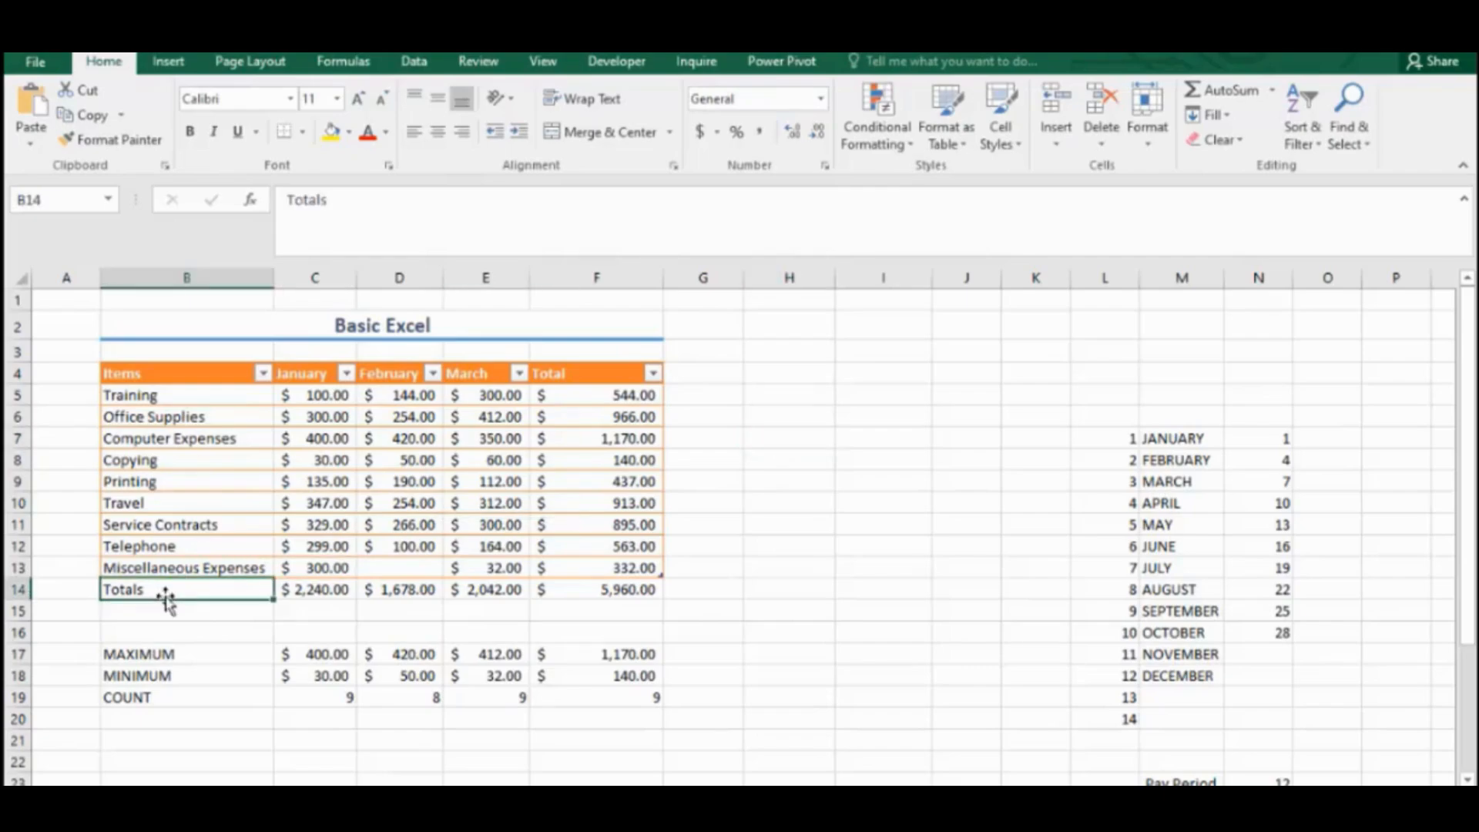
pyautogui.click(159, 548)
pyautogui.click(163, 588)
pyautogui.hotkey('ctrl', 'Right')
pyautogui.press('Left')
pyautogui.press('Left')
pyautogui.press('Left')
pyautogui.press('Left')
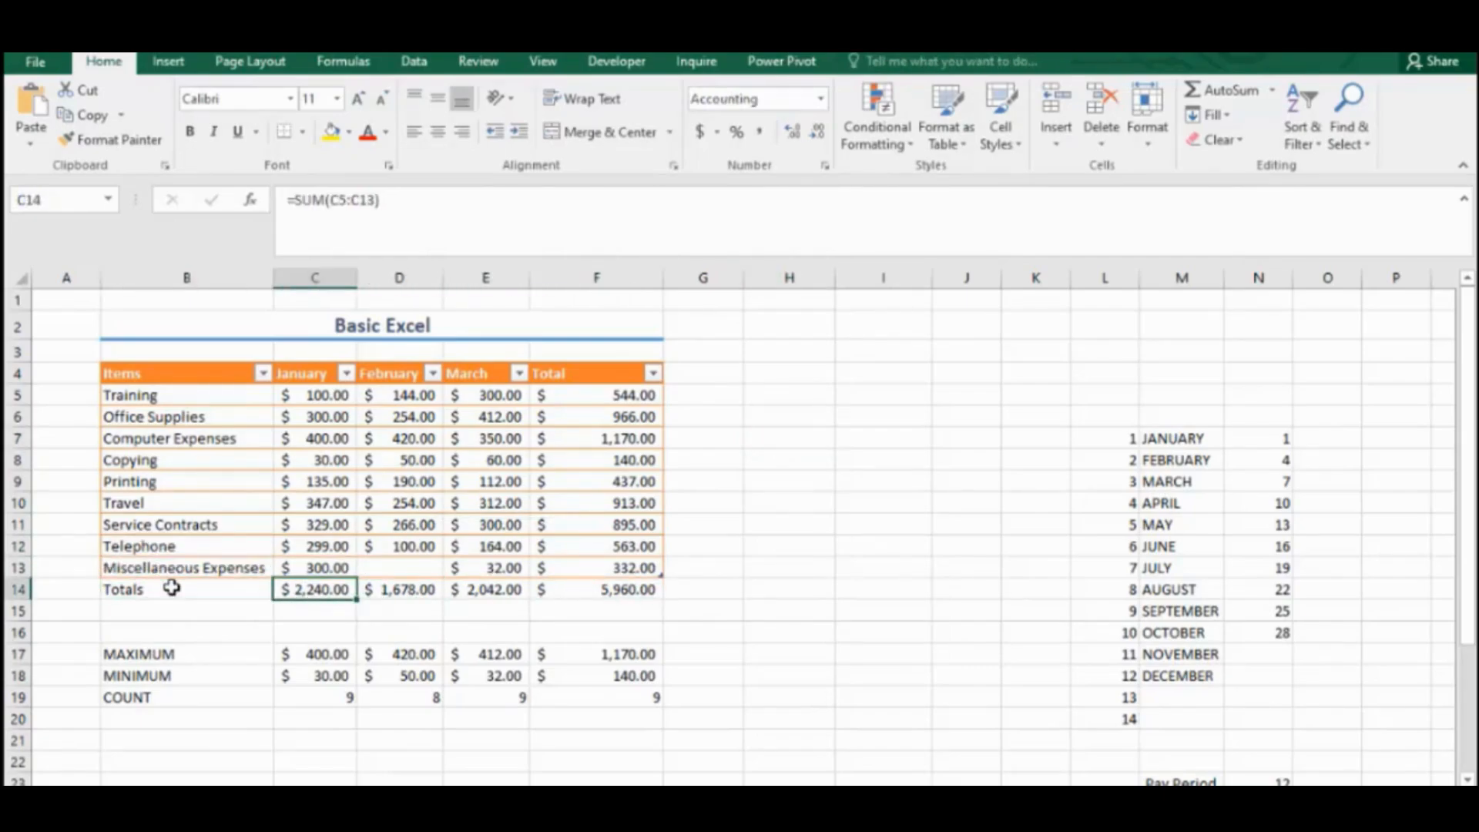
pyautogui.hotkey('shift', 'Right')
pyautogui.hotkey('shift', 'Right')
pyautogui.hotkey('shift', 'Right')
pyautogui.hotkey('shift', 'Right')
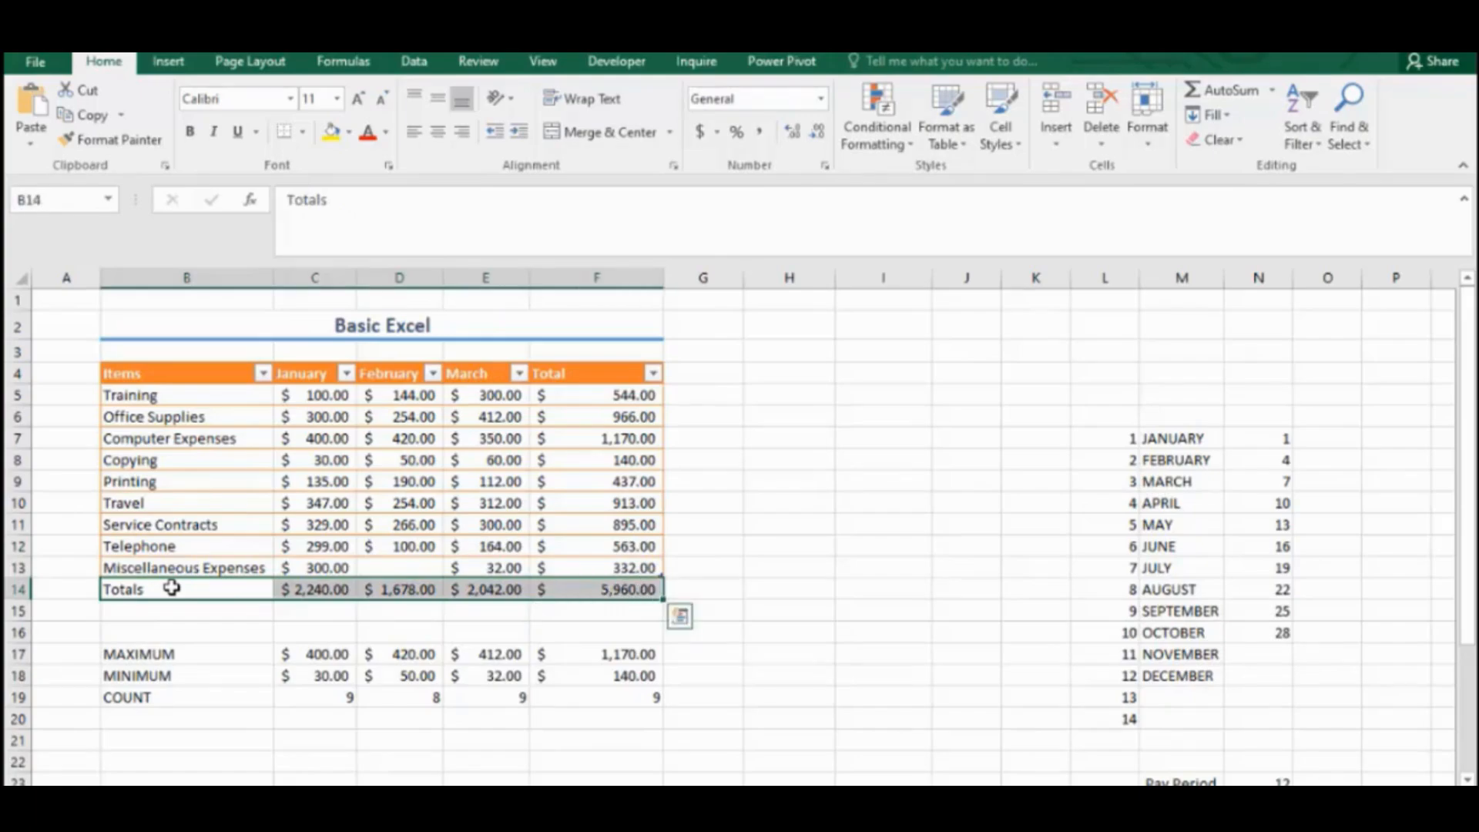
pyautogui.click(1008, 149)
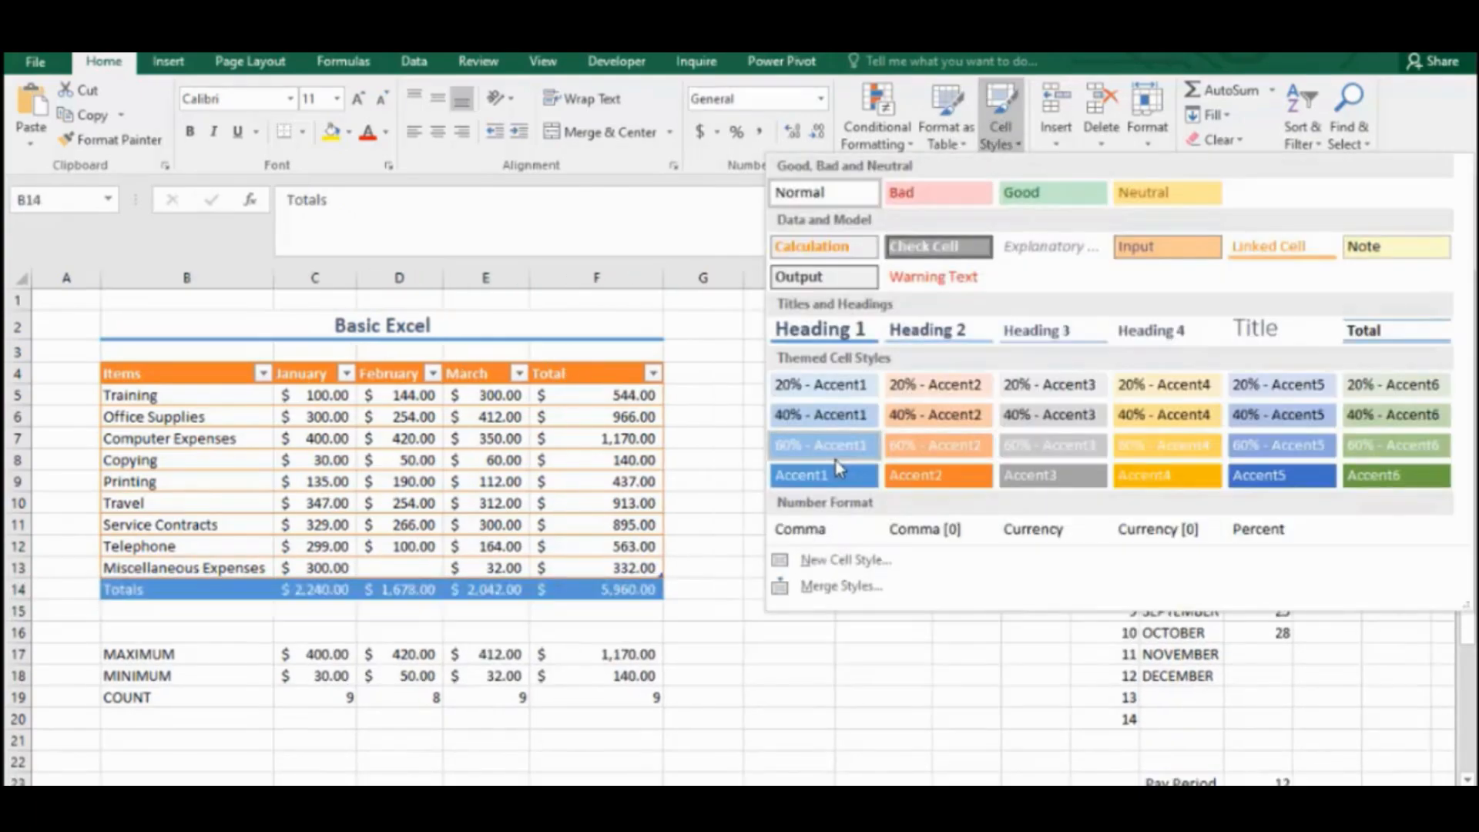
pyautogui.click(927, 478)
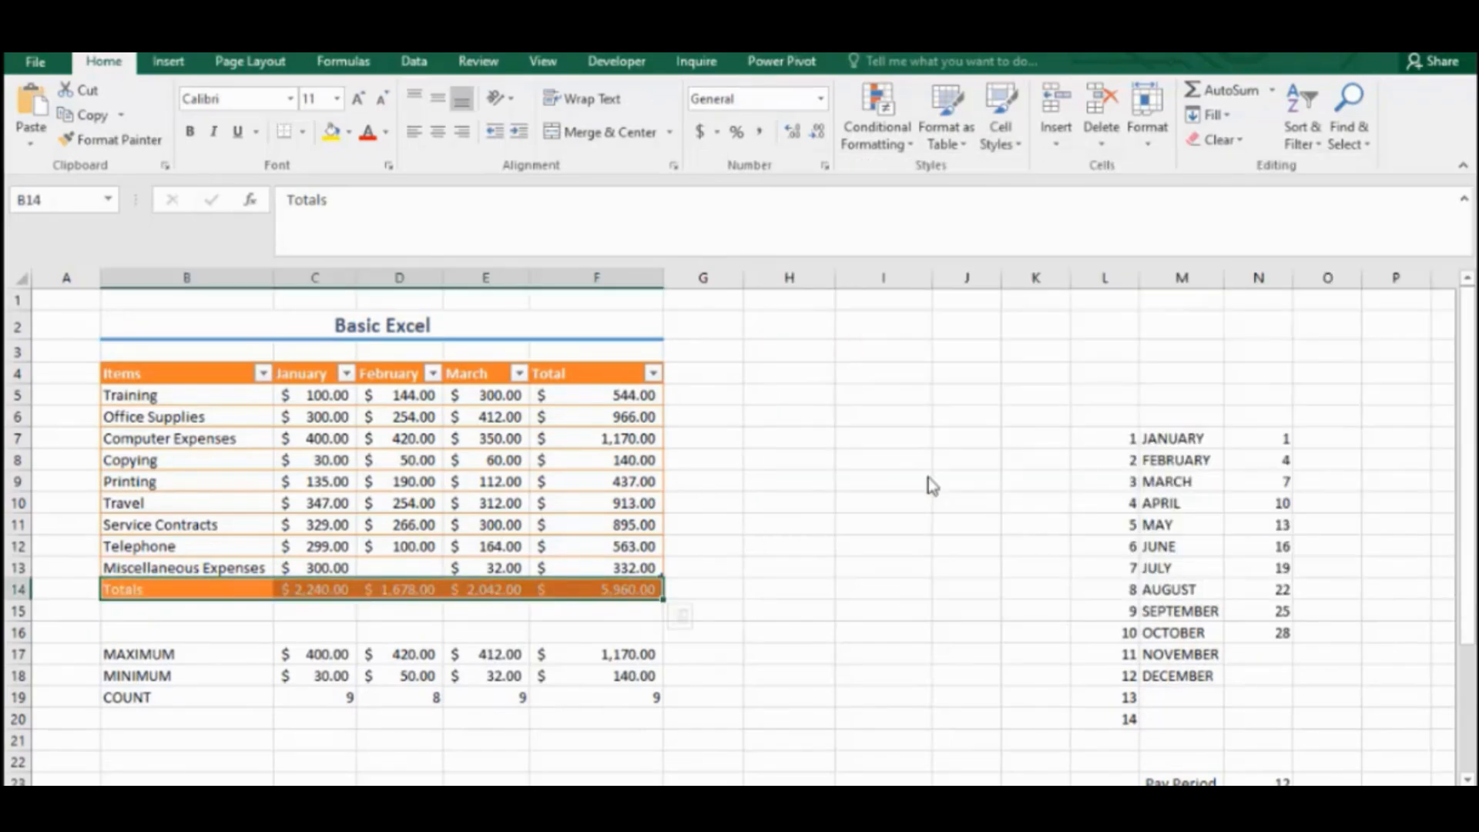
pyautogui.click(928, 477)
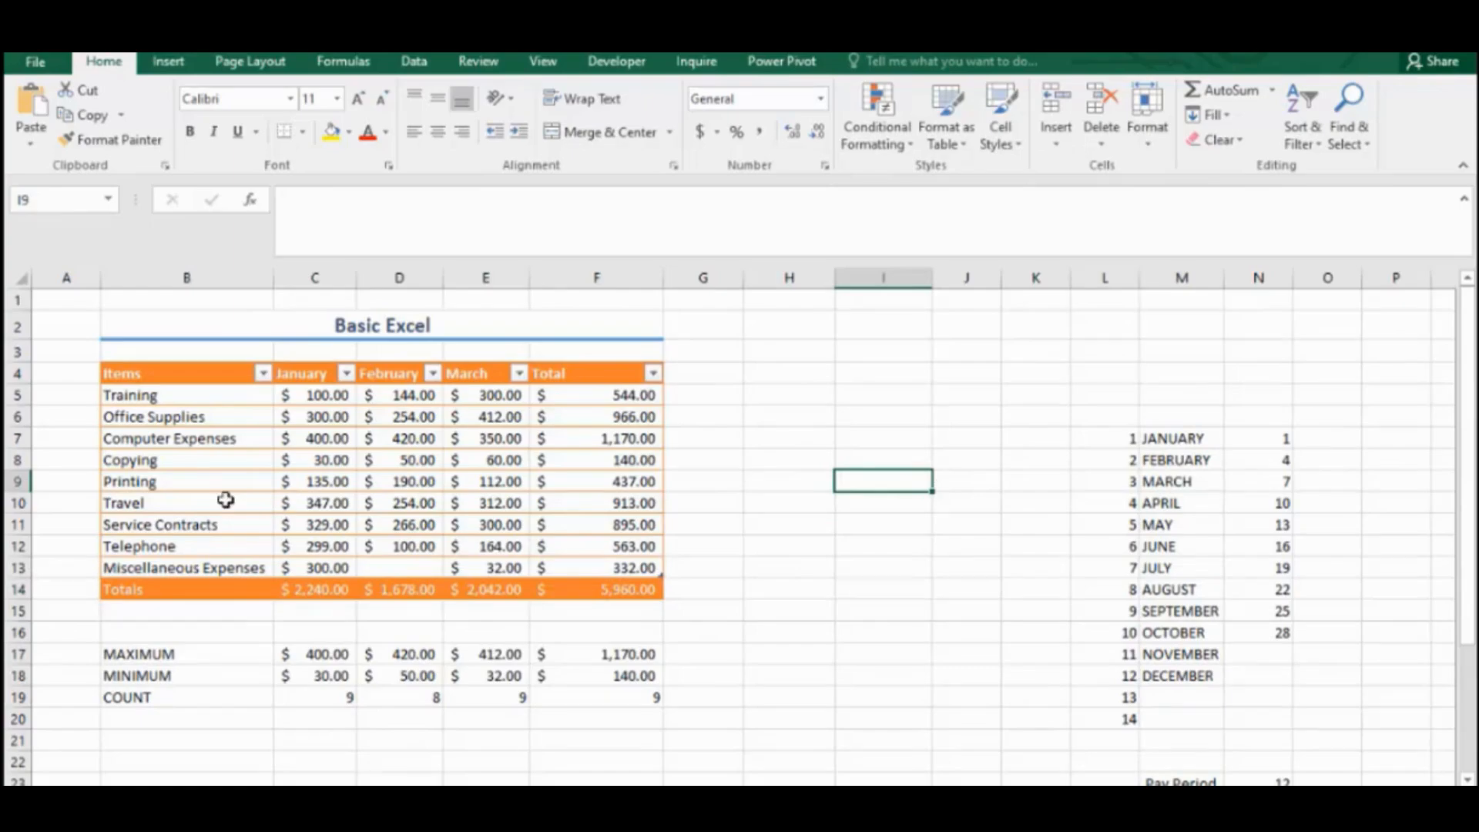
pyautogui.click(366, 423)
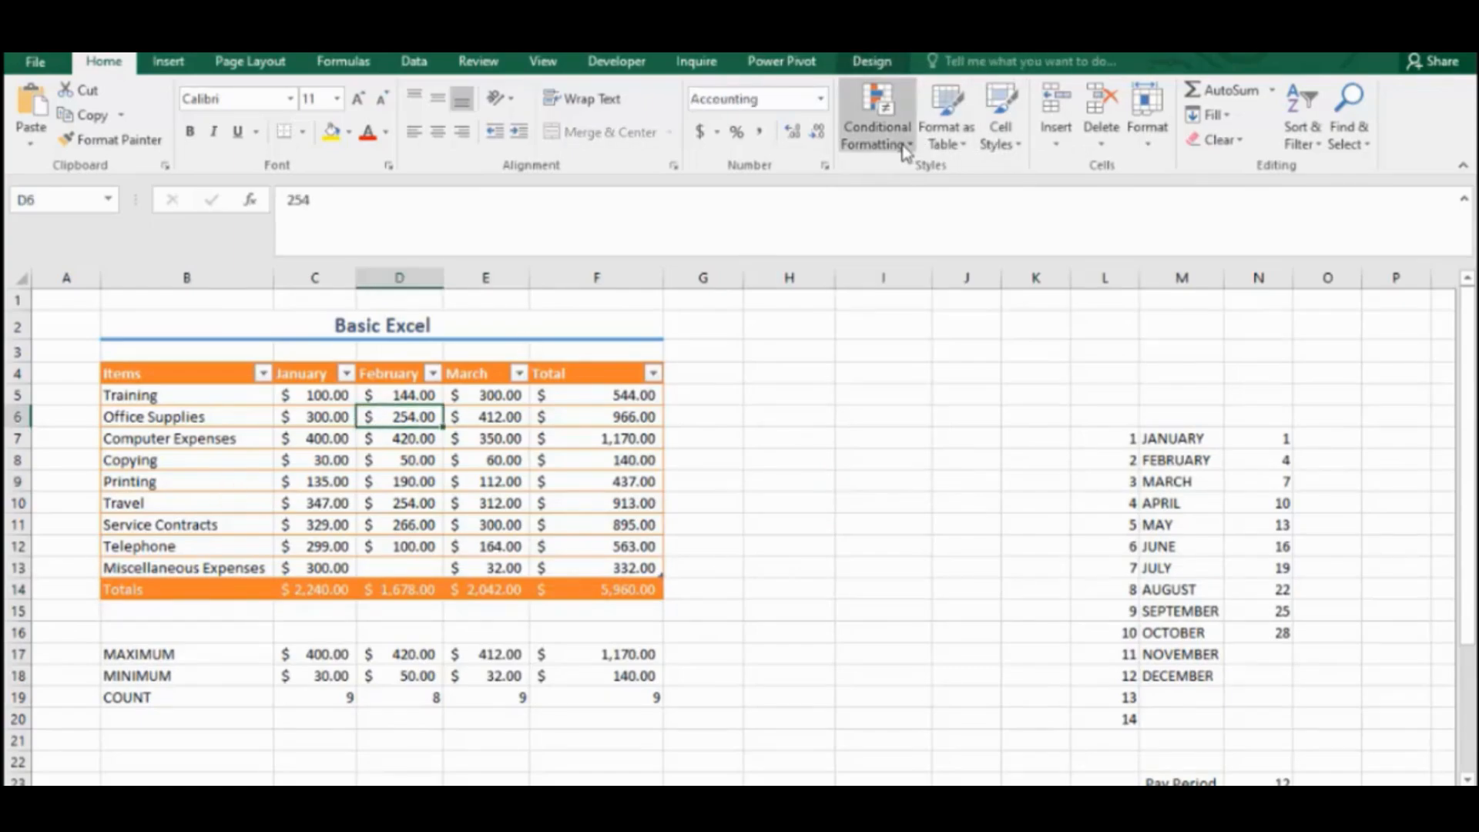
pyautogui.click(332, 399)
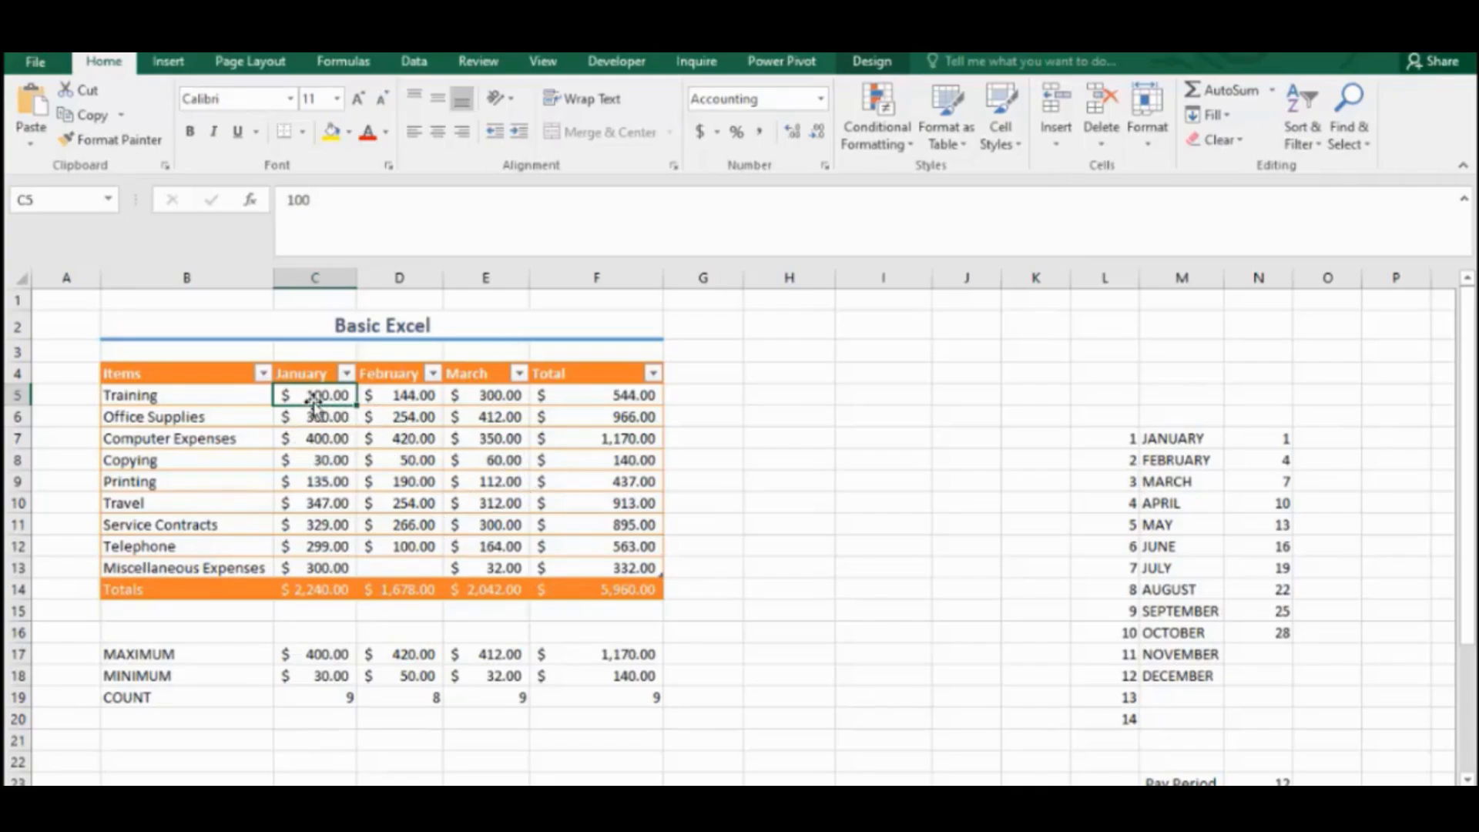
pyautogui.click(909, 148)
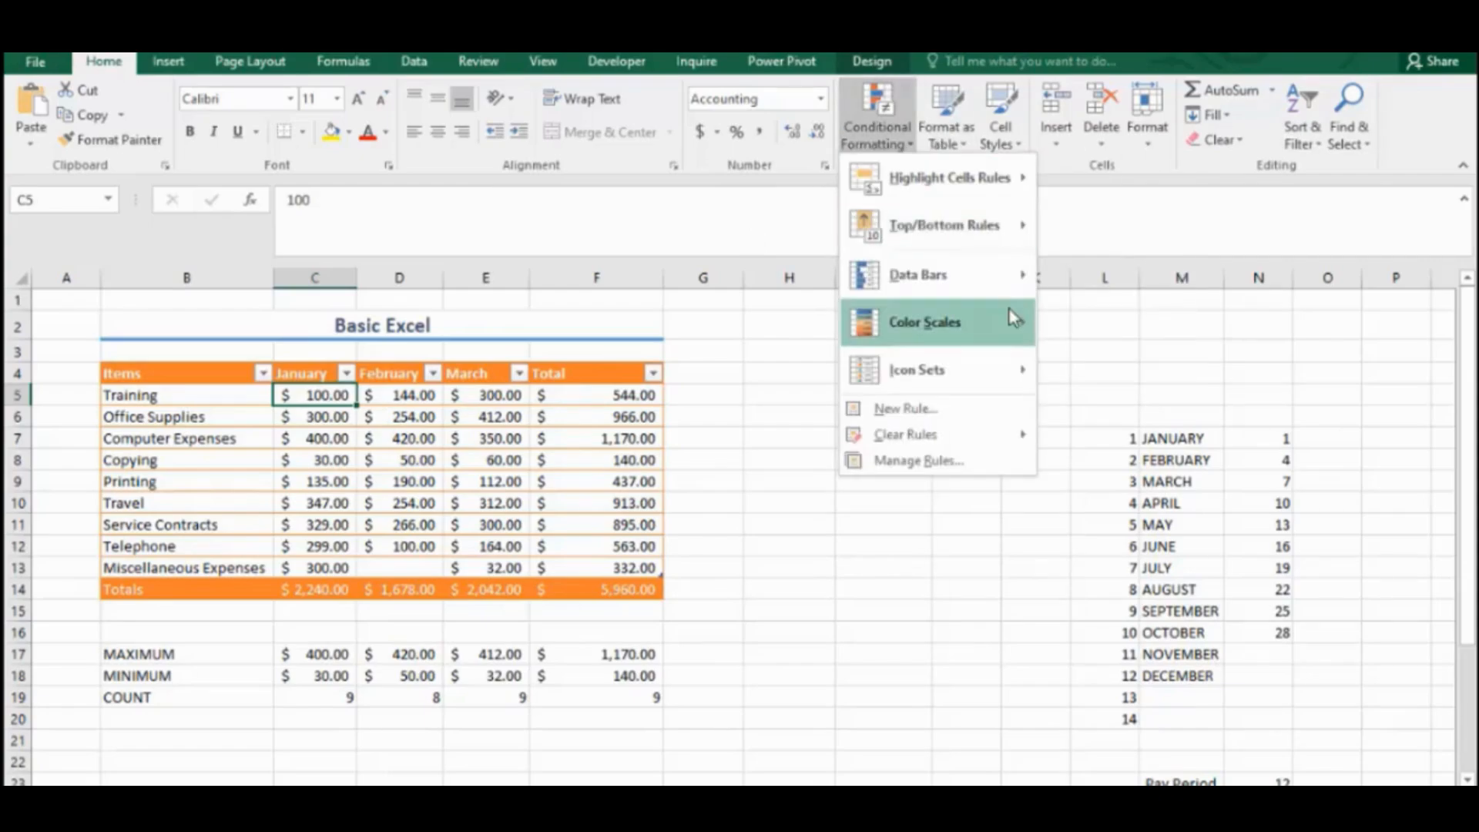
pyautogui.moveTo(994, 275)
pyautogui.moveTo(917, 275)
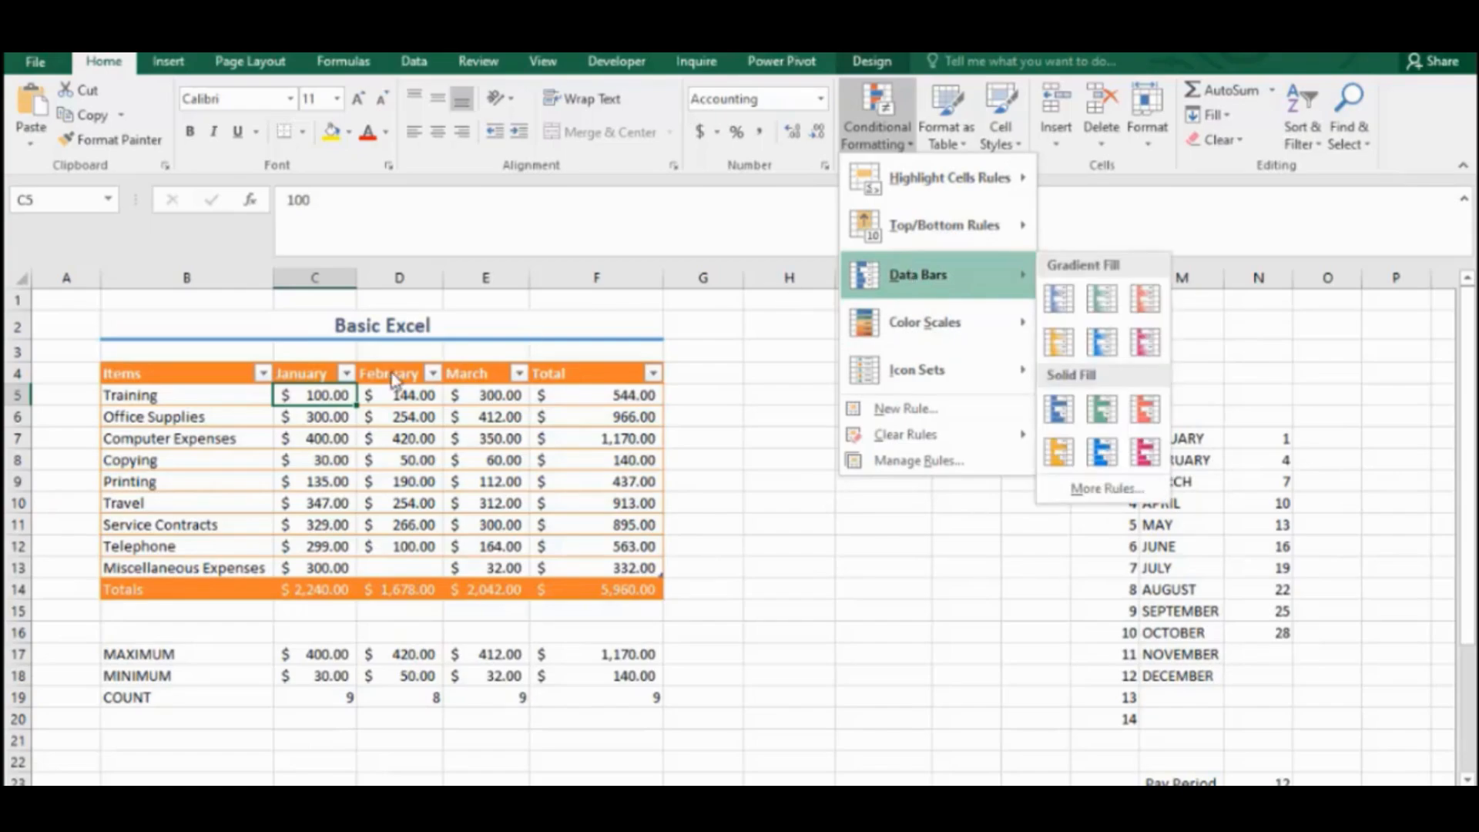
pyautogui.press('Escape')
pyautogui.press('Escape')
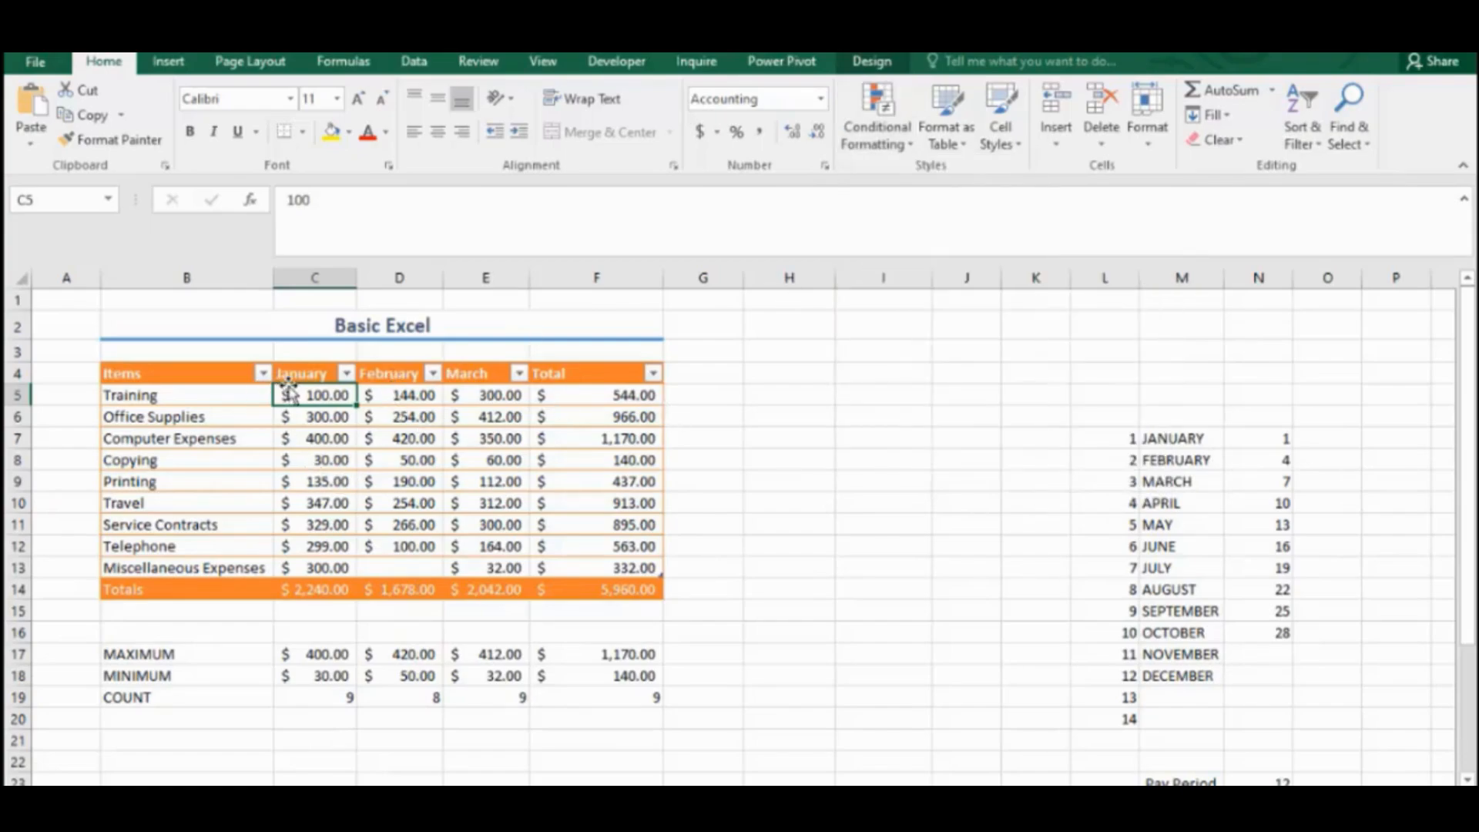
# Step: Add light blue gradient-fill data bars to the January to March amounts in C5:E13
pyautogui.moveTo(305, 389)
pyautogui.mouseDown()
pyautogui.moveTo(462, 505)
pyautogui.moveTo(489, 568)
pyautogui.mouseUp()
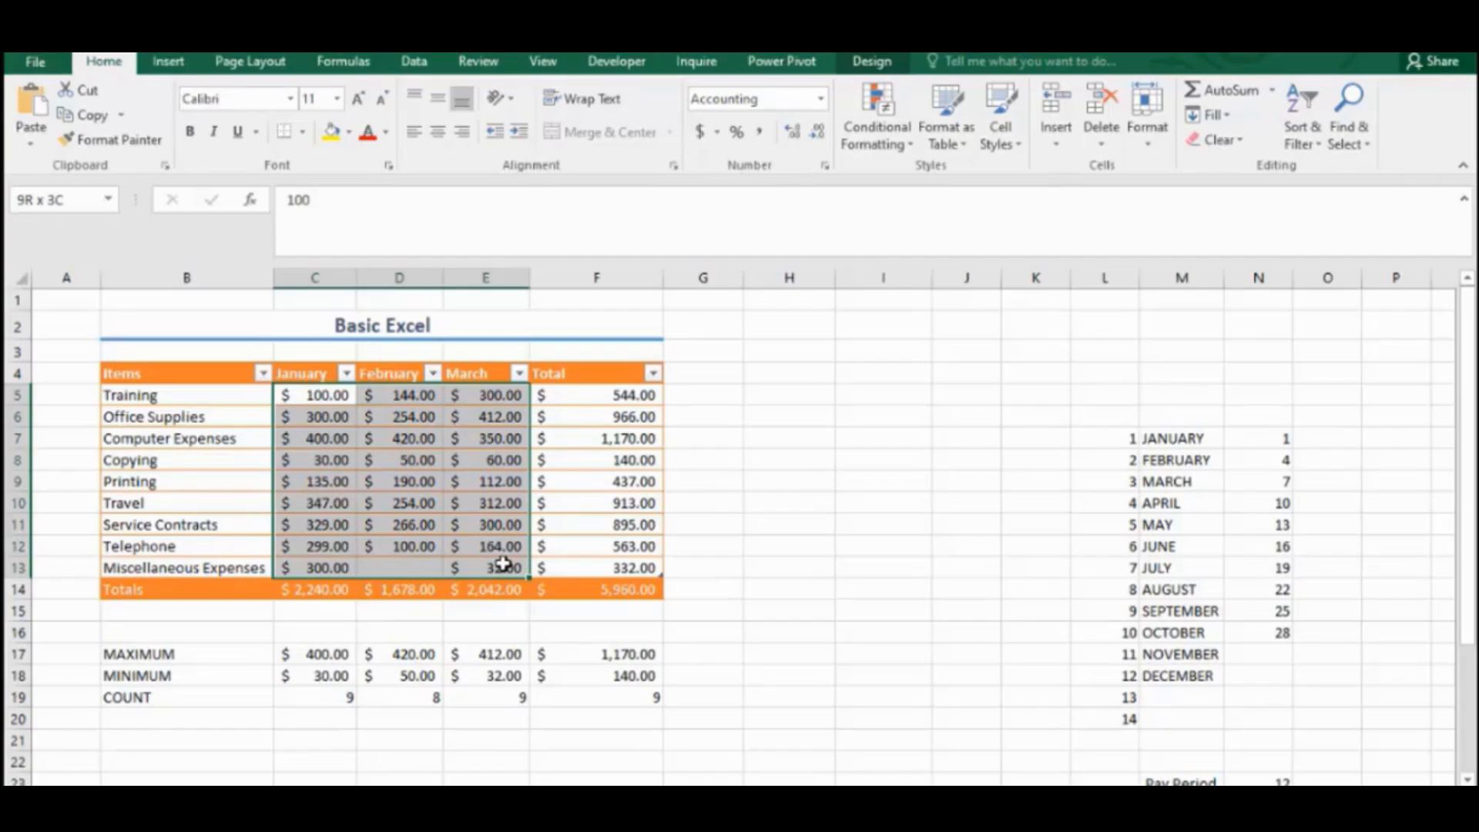
pyautogui.click(886, 142)
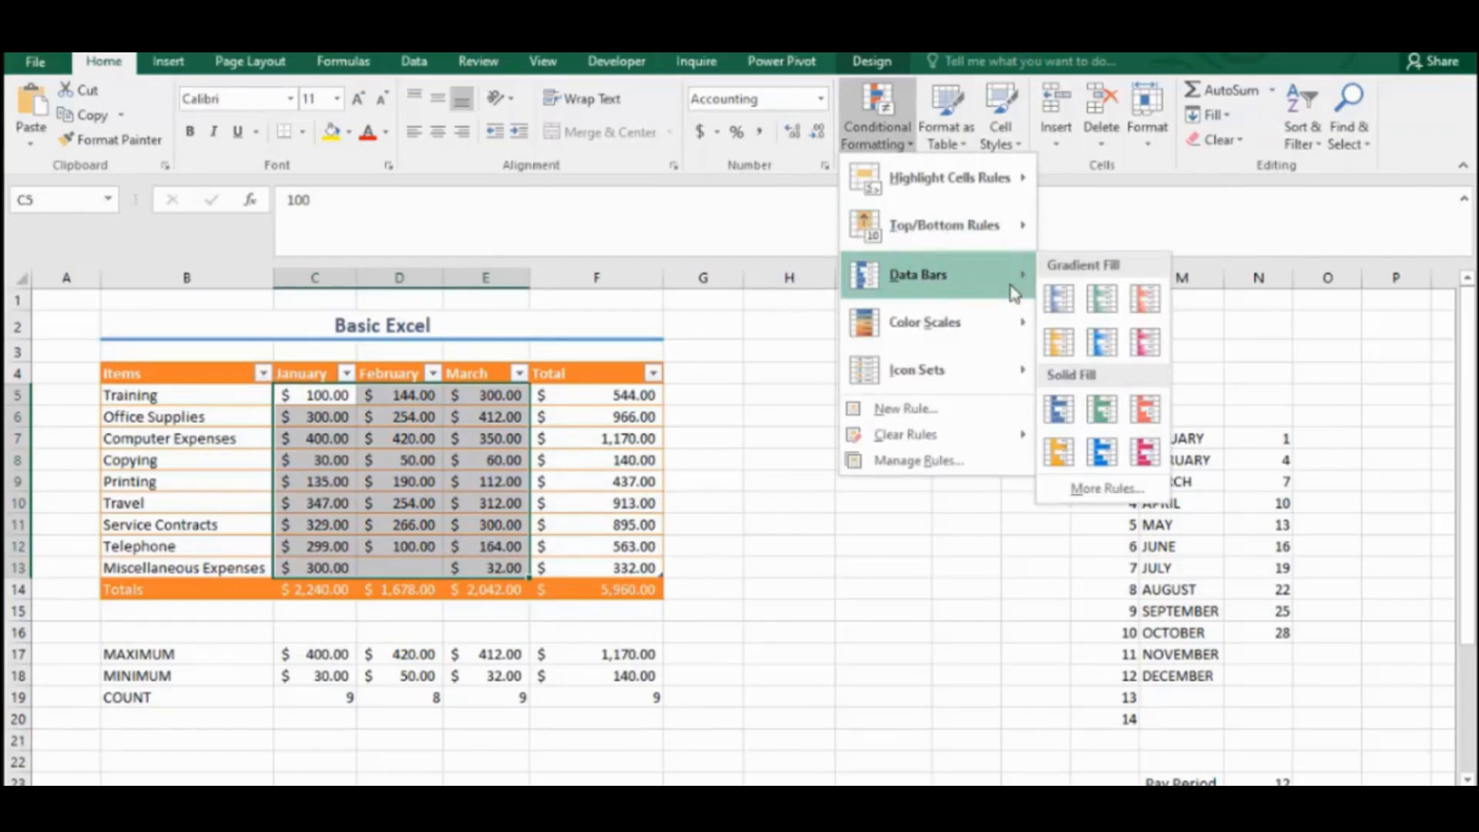
pyautogui.click(1104, 342)
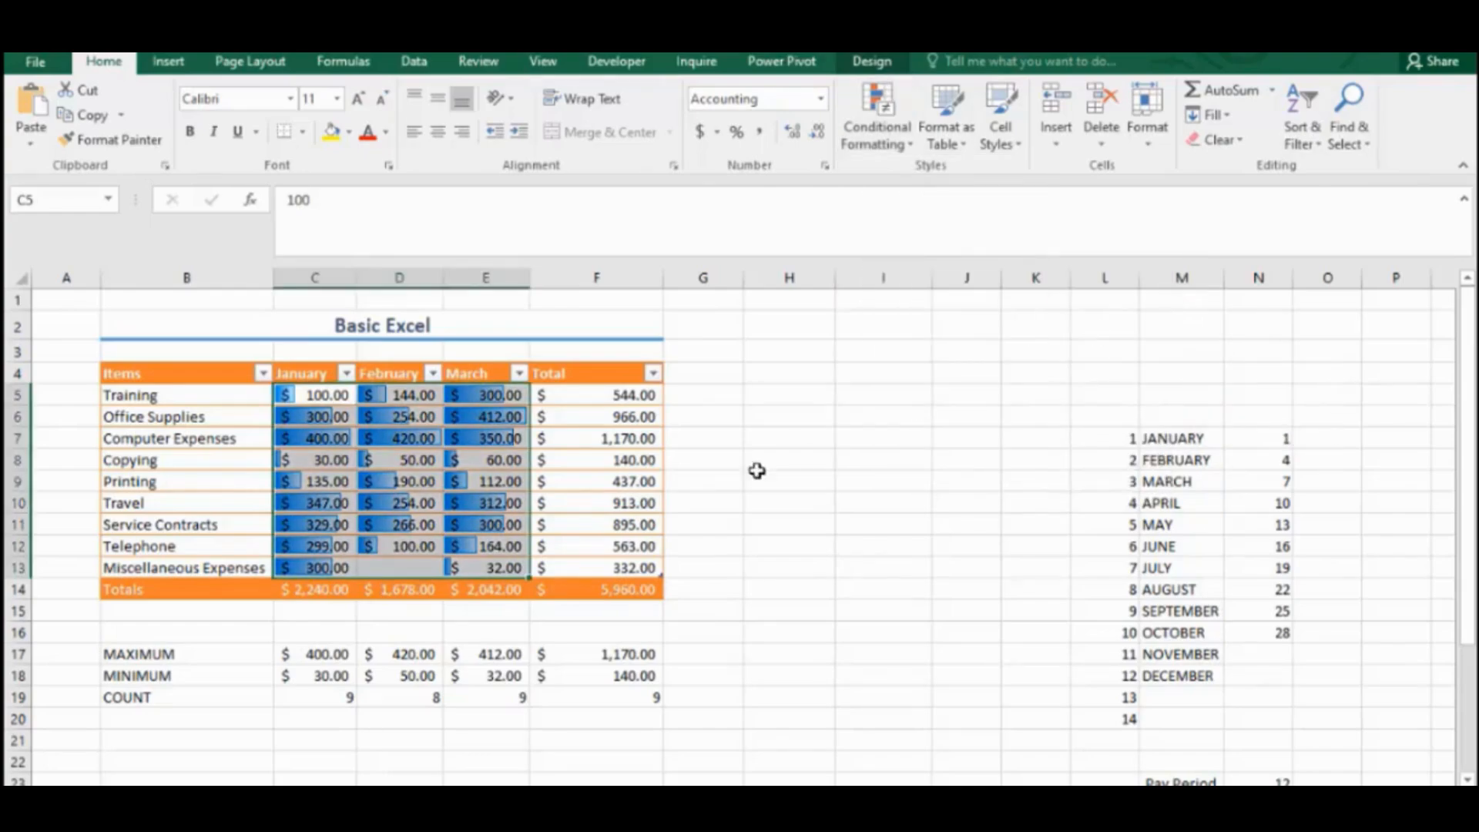
pyautogui.click(624, 460)
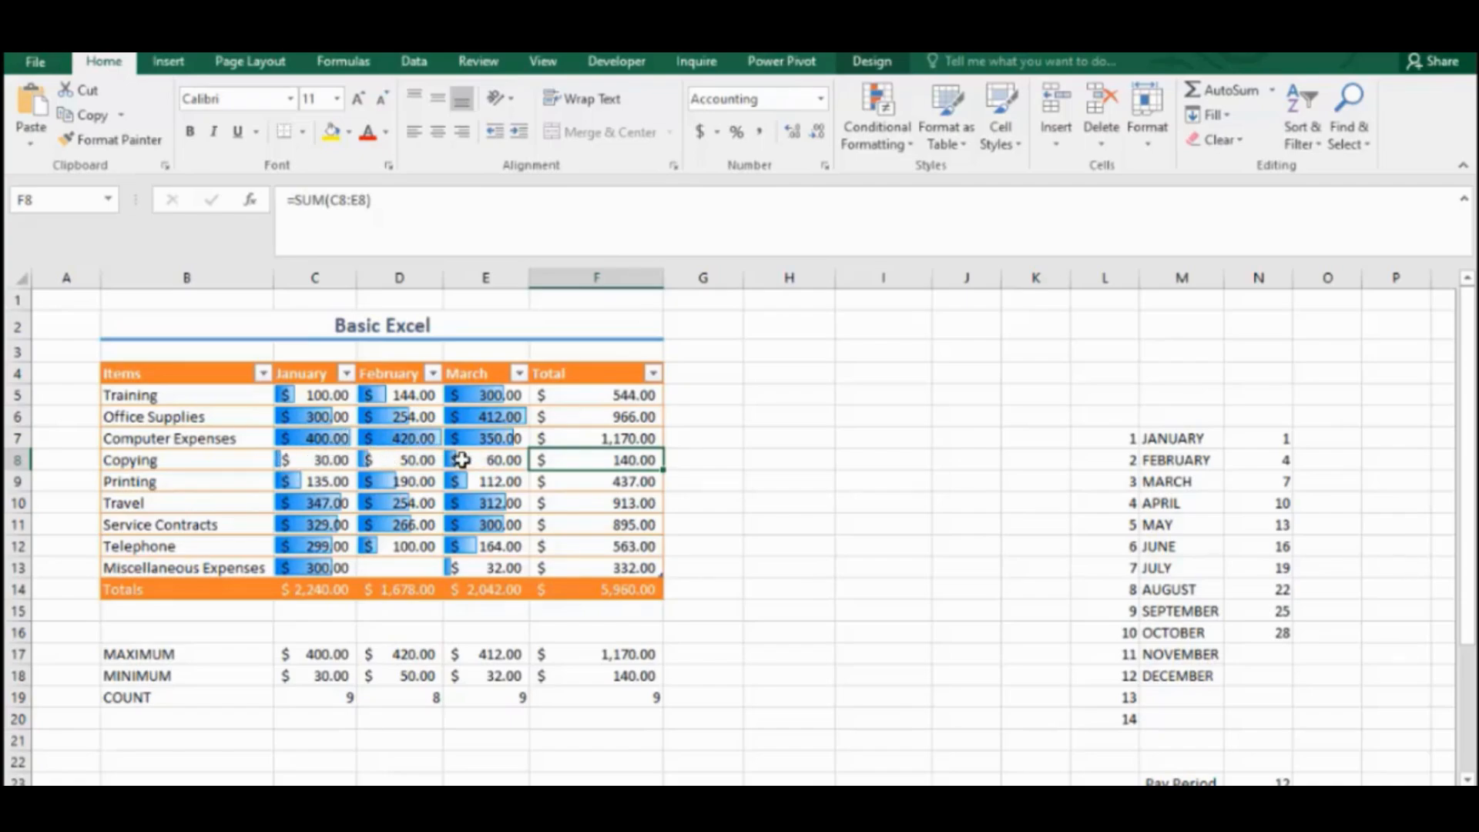
# Step: Add light blue gradient-fill data bars to the Total column amounts in F5:F13
pyautogui.click(584, 405)
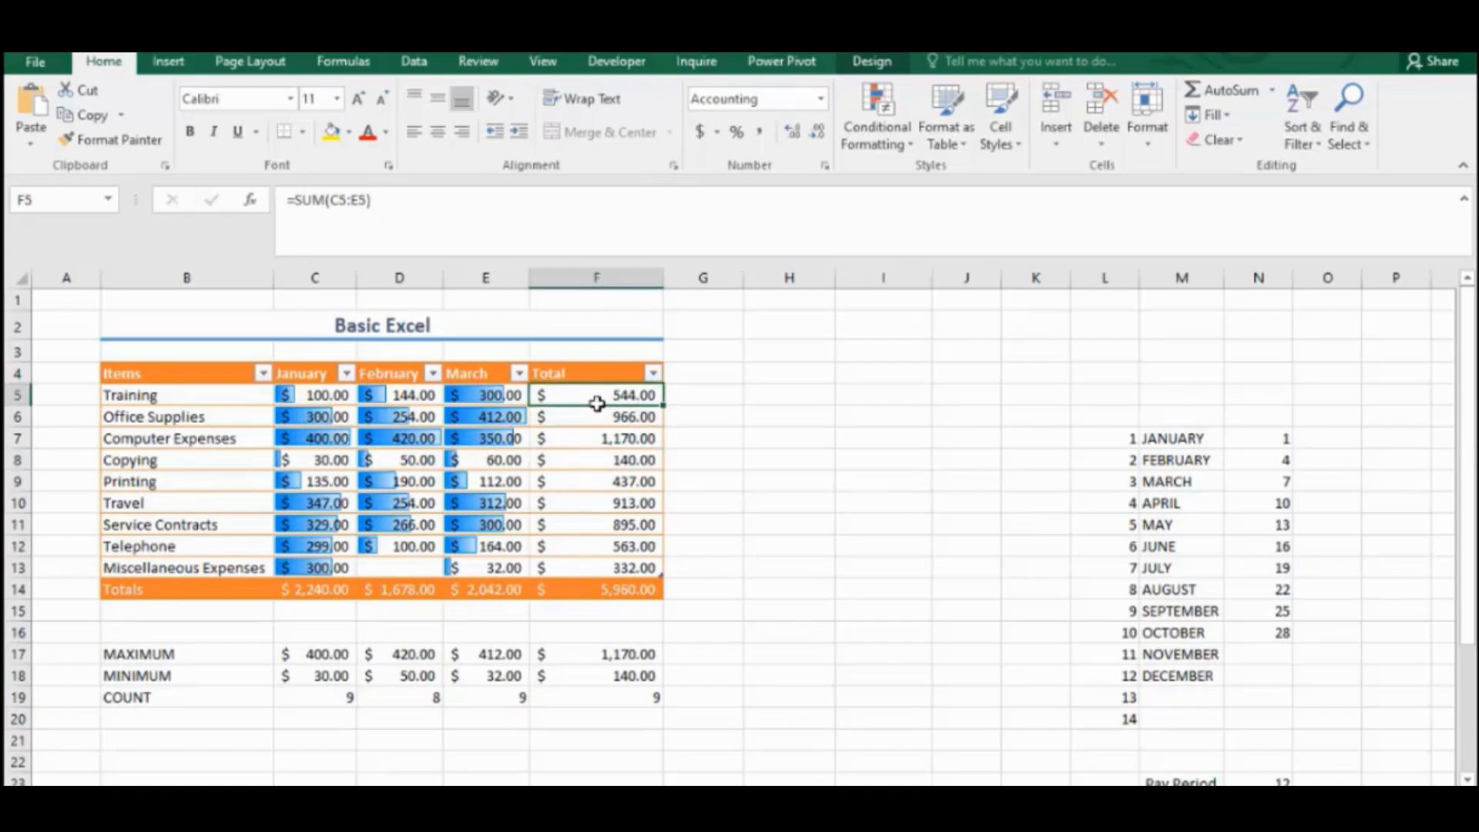
pyautogui.moveTo(595, 394); pyautogui.dragTo(618, 564)
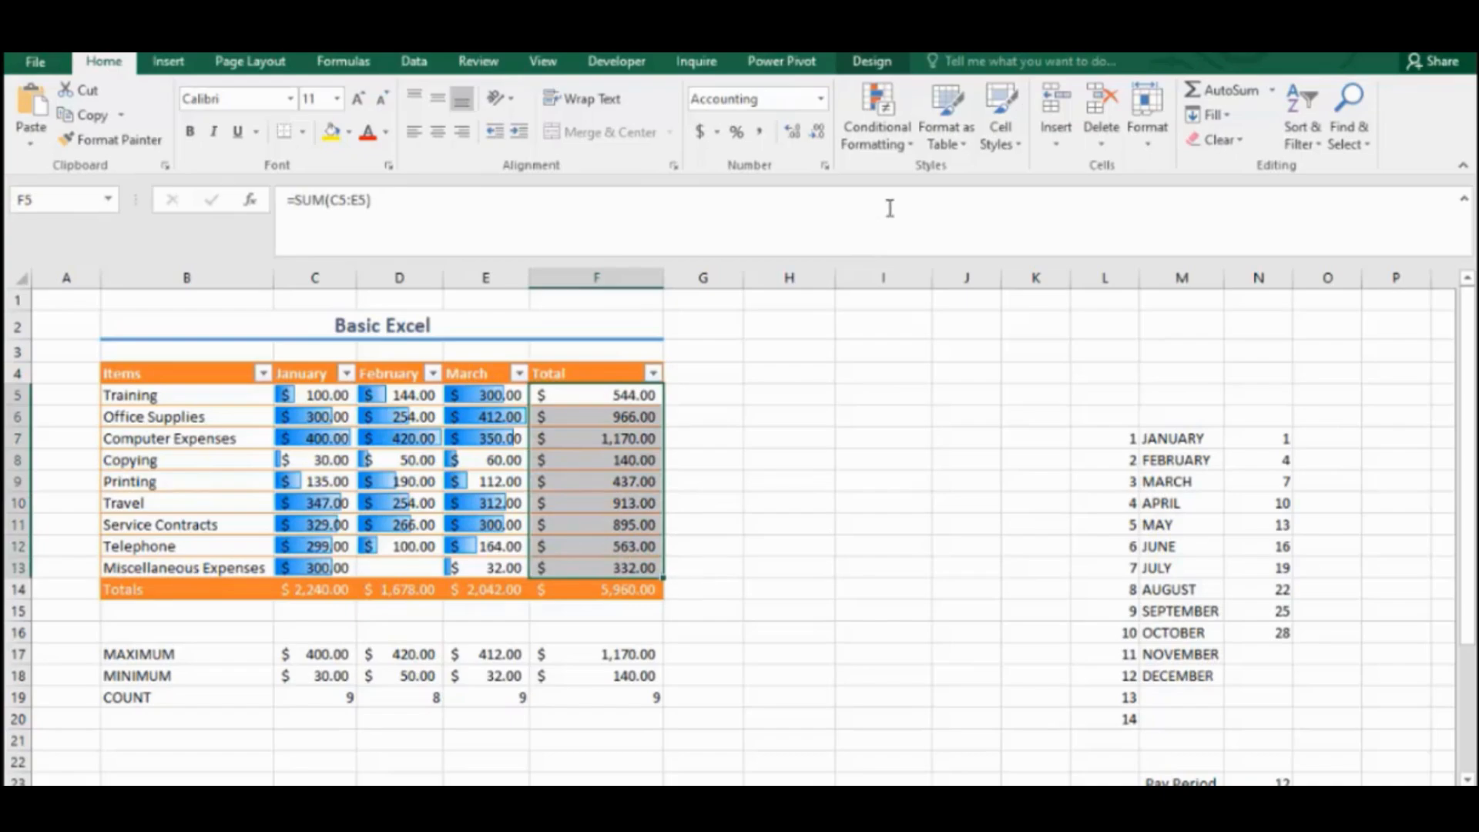
pyautogui.click(878, 129)
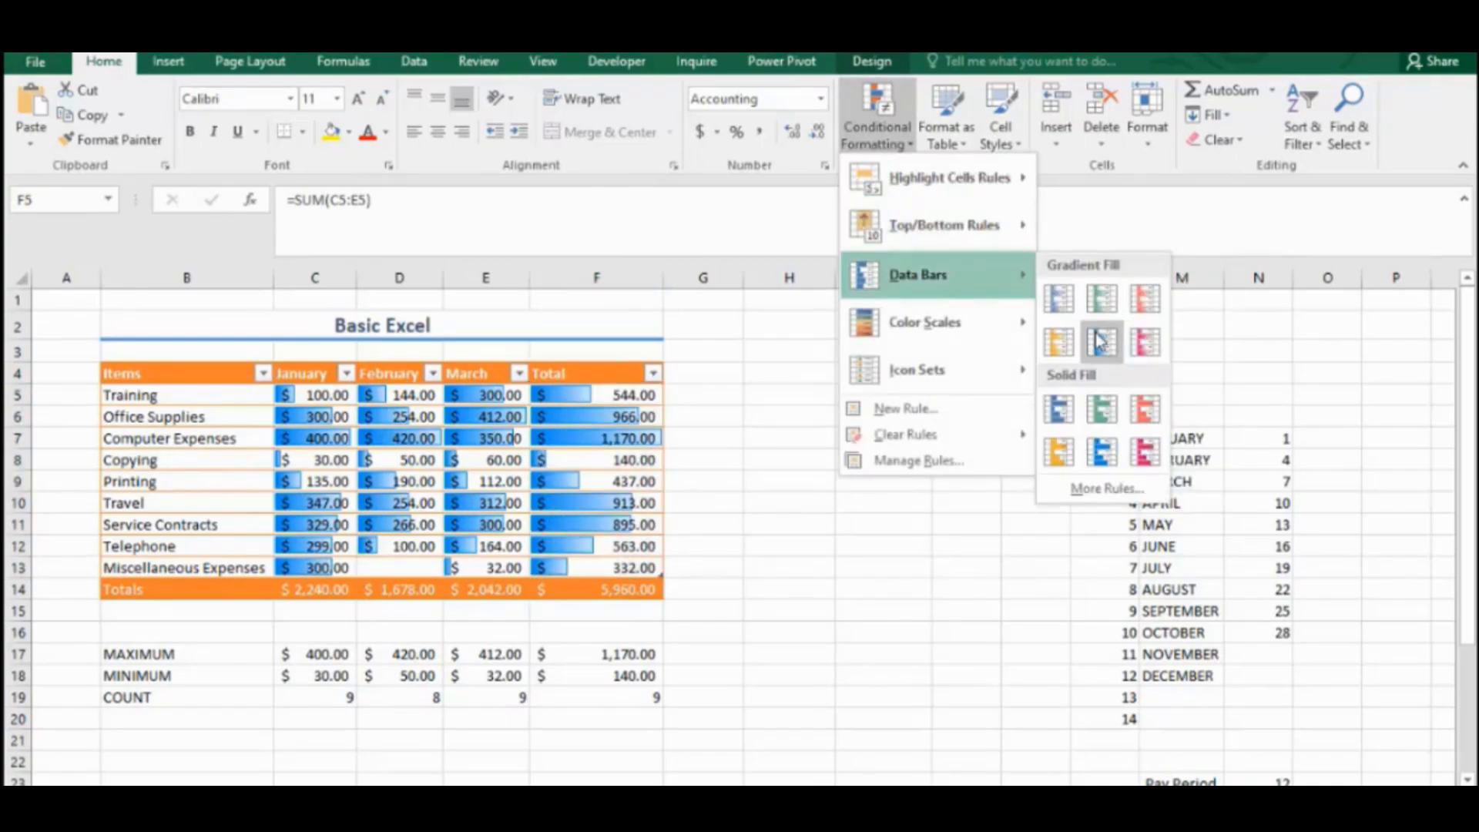
pyautogui.click(1100, 340)
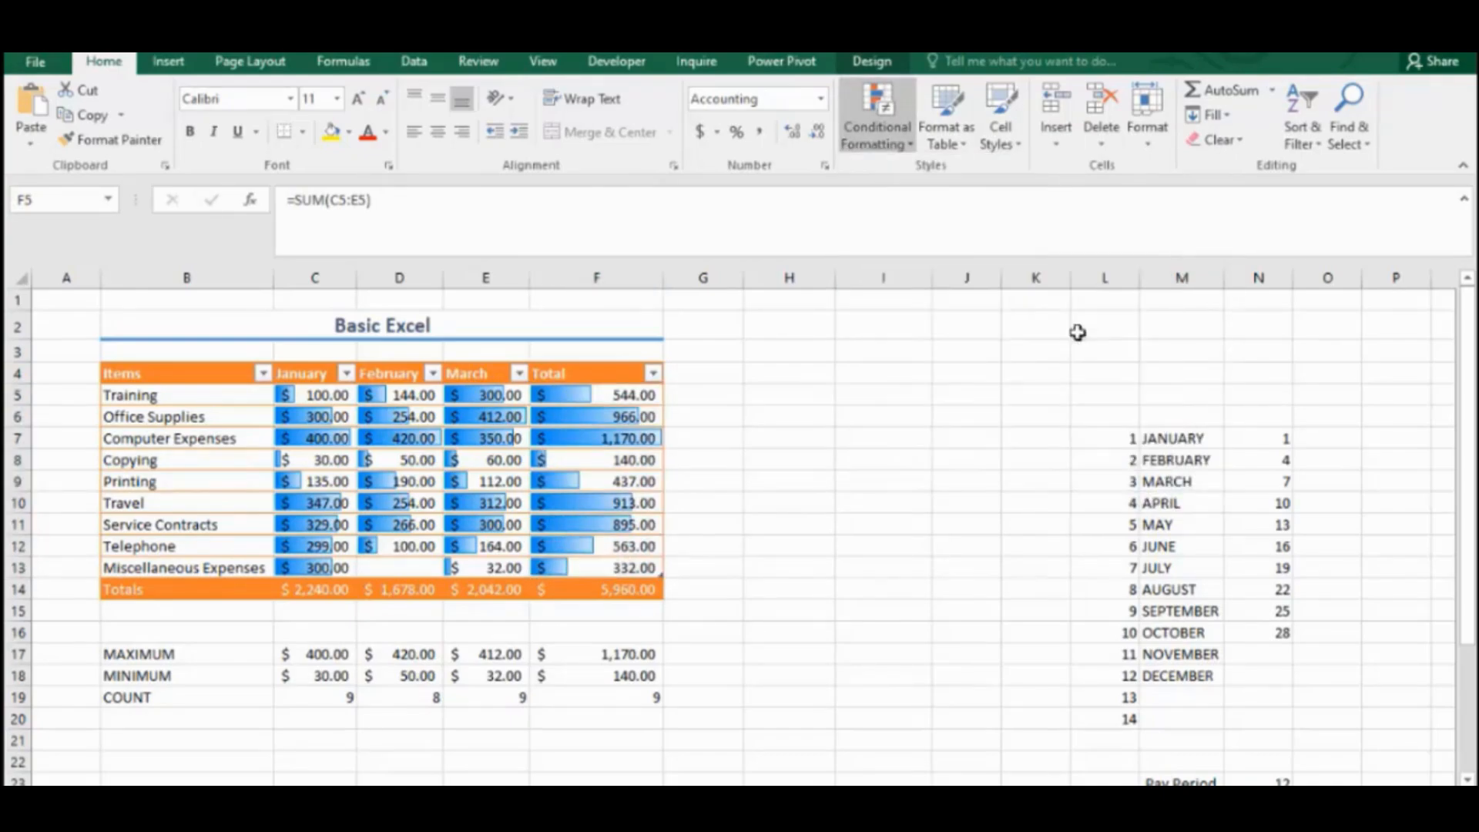
pyautogui.click(621, 442)
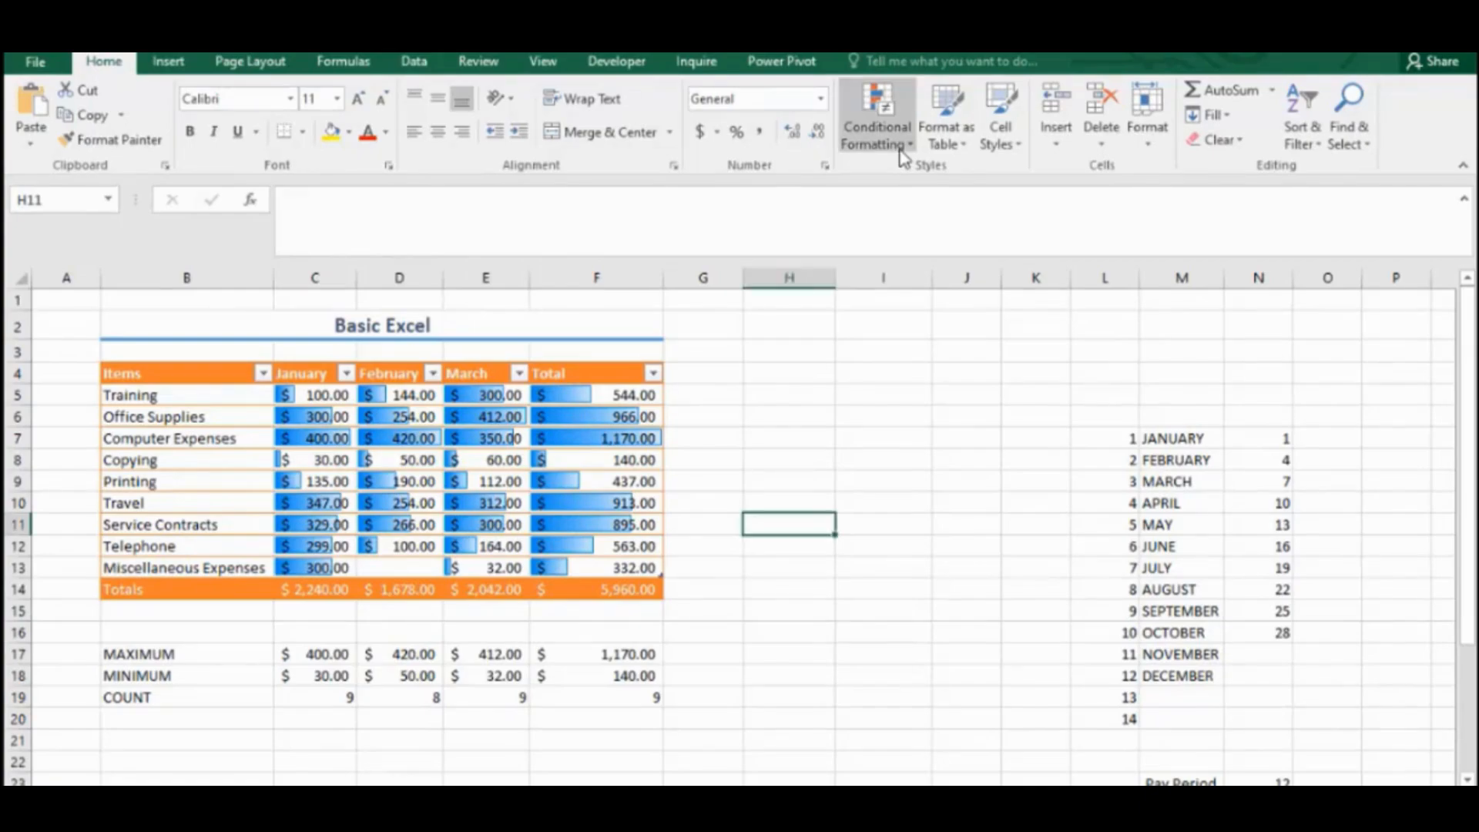
# Step: Clear all conditional formatting rules from the expense table
pyautogui.click(903, 148)
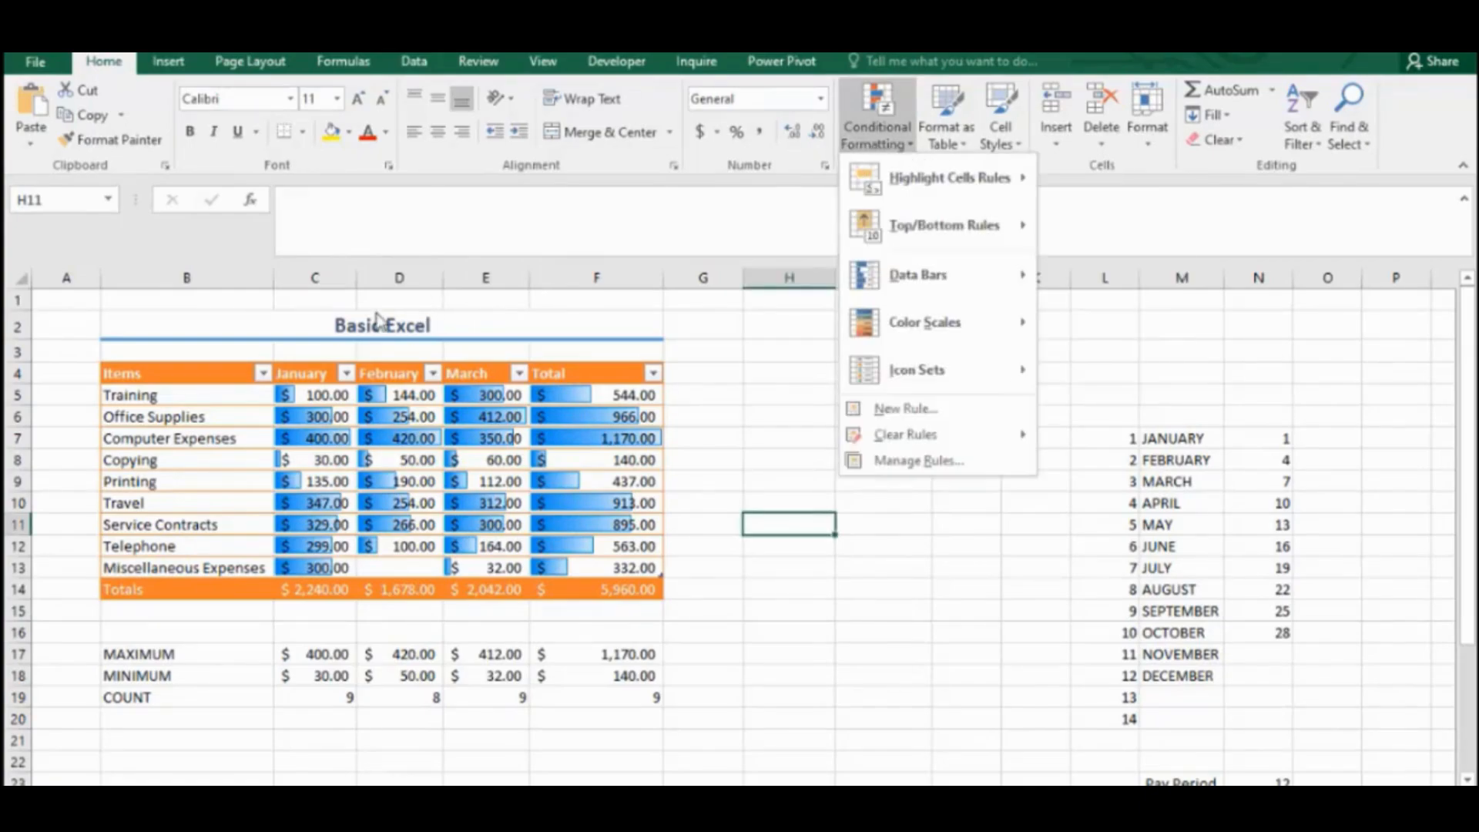
pyautogui.press('Escape')
pyautogui.click(318, 396)
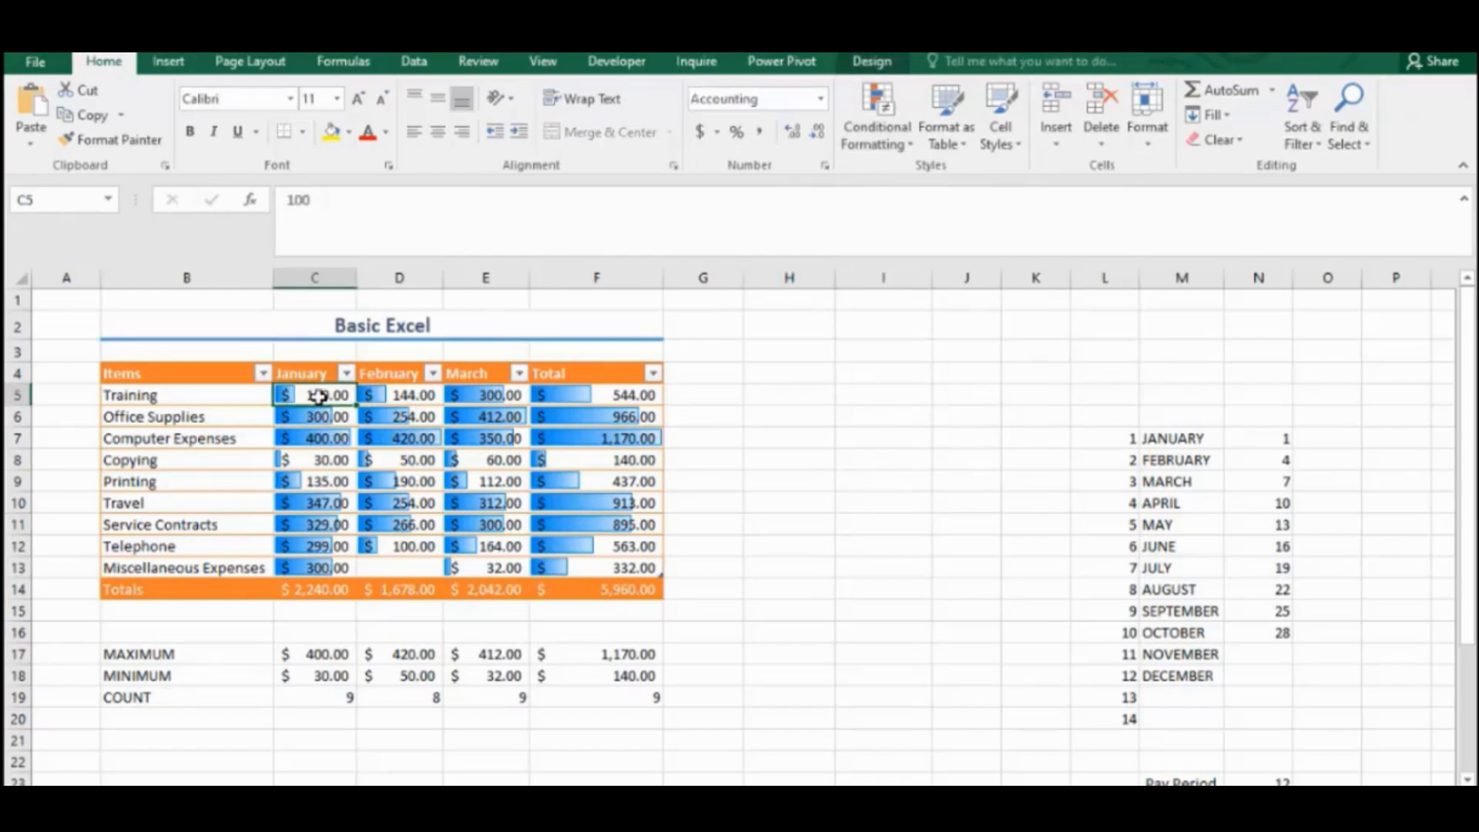
pyautogui.click(891, 152)
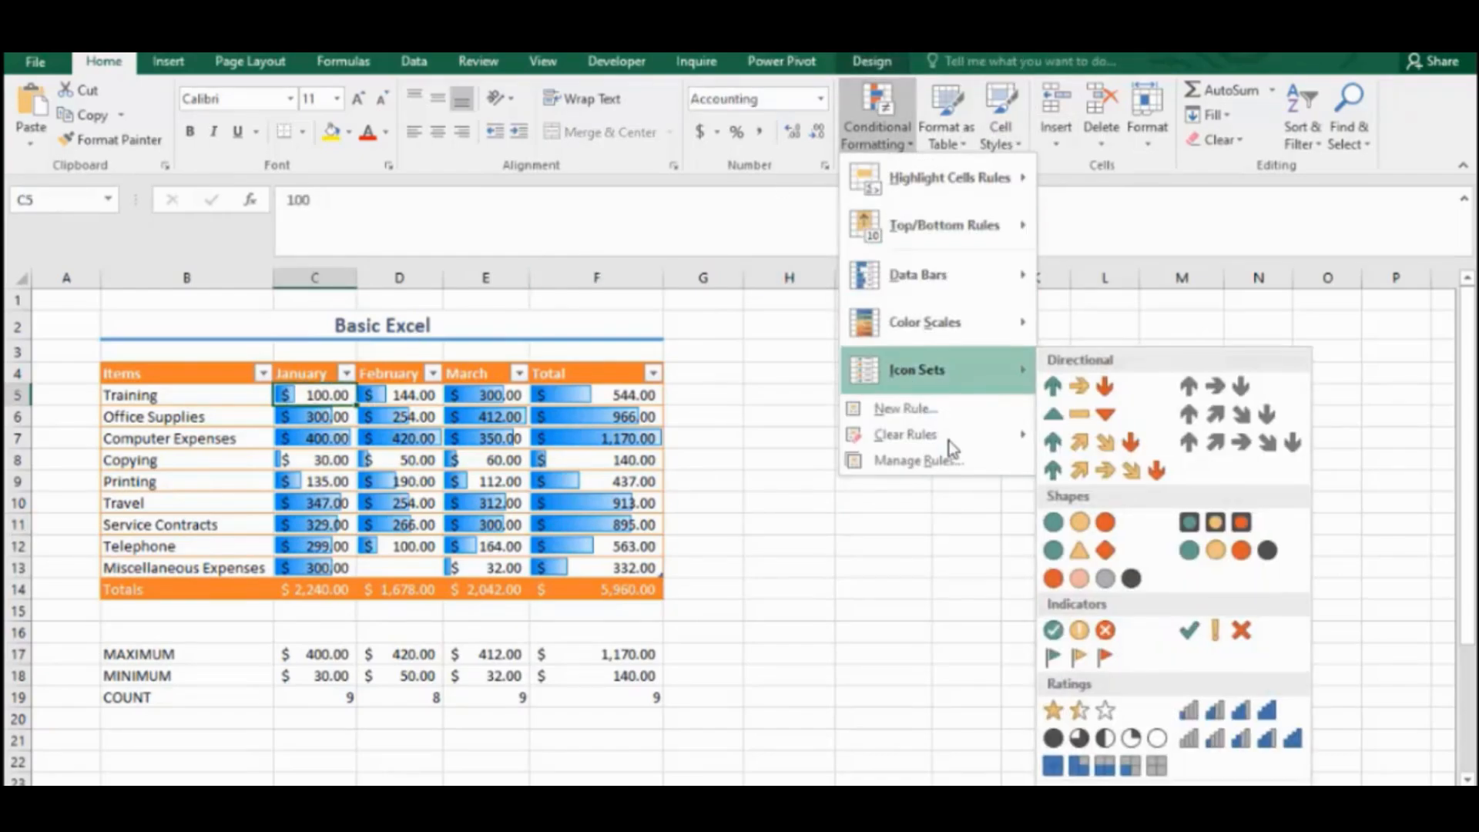
pyautogui.moveTo(959, 436)
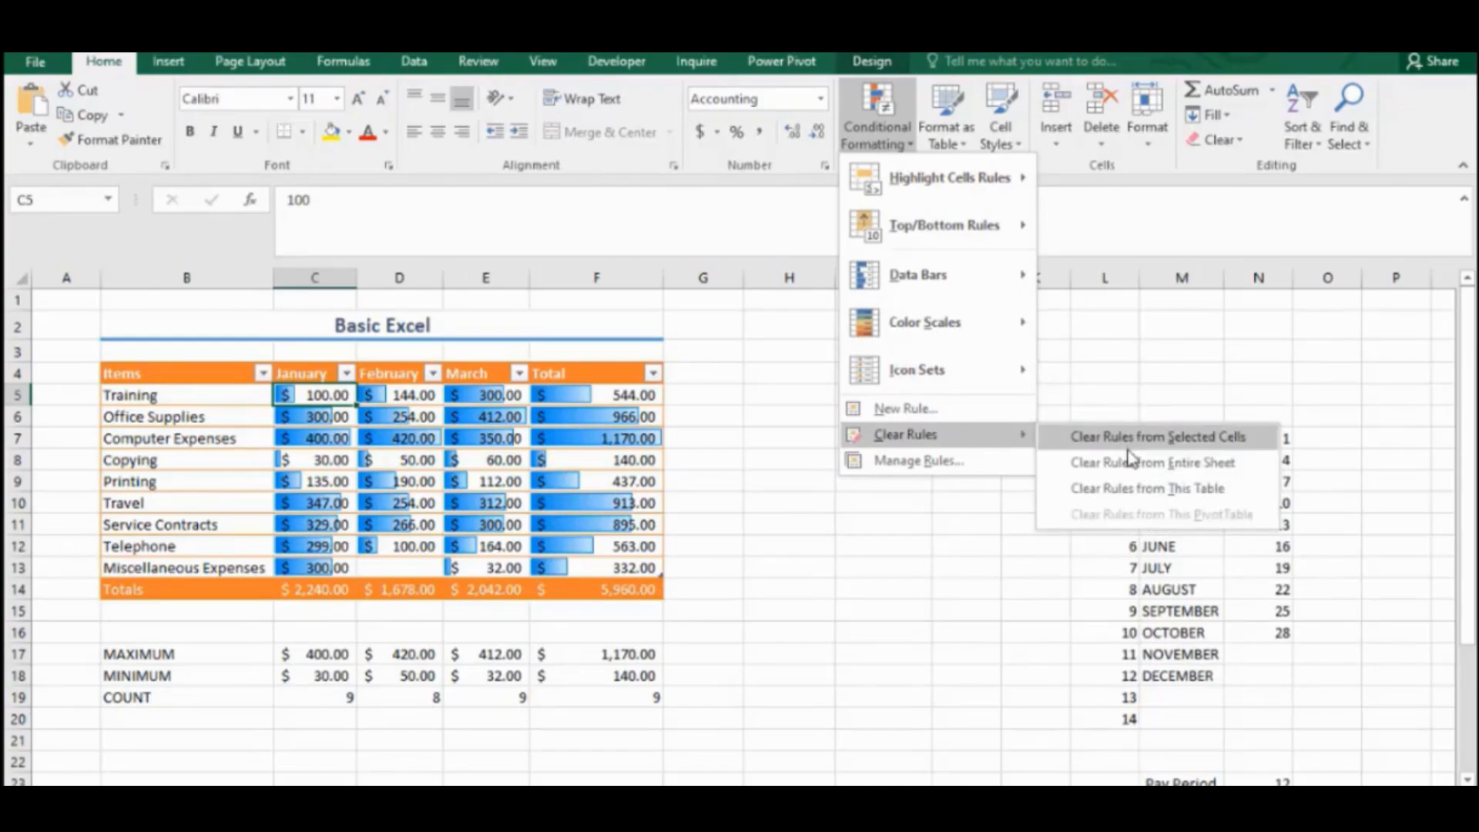
pyautogui.click(1155, 489)
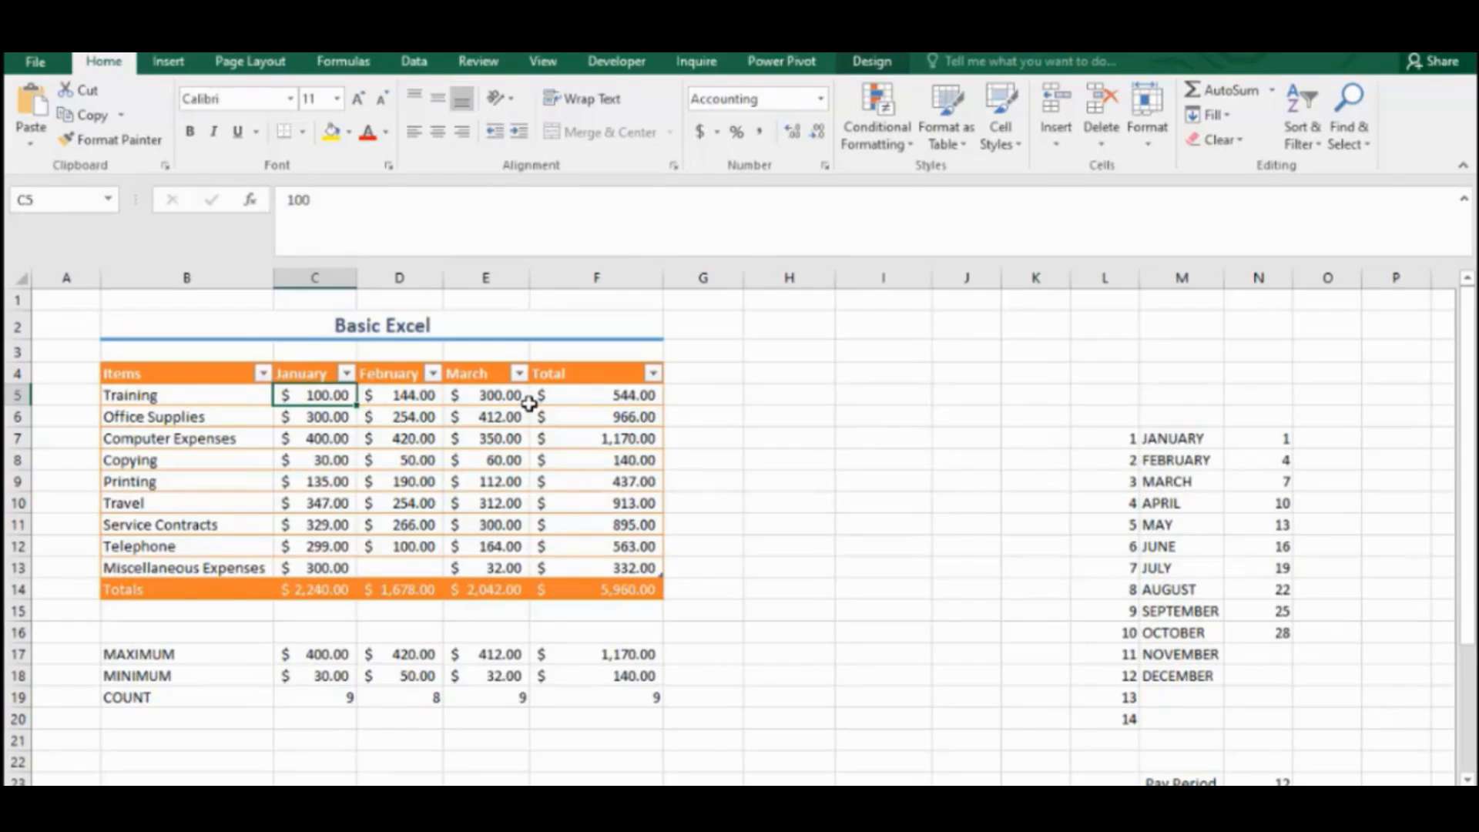
pyautogui.click(527, 400)
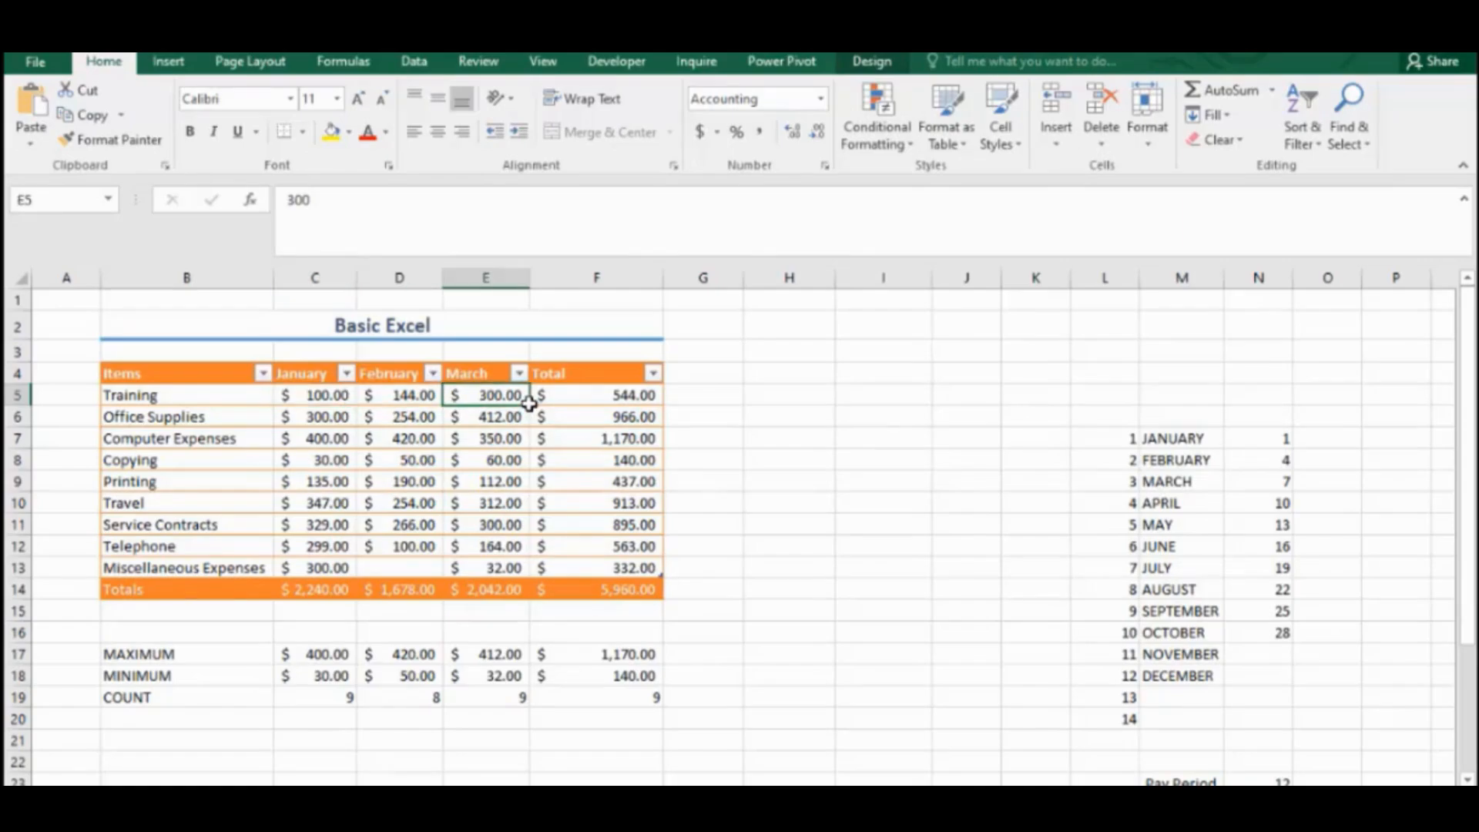
pyautogui.click(335, 399)
pyautogui.click(908, 147)
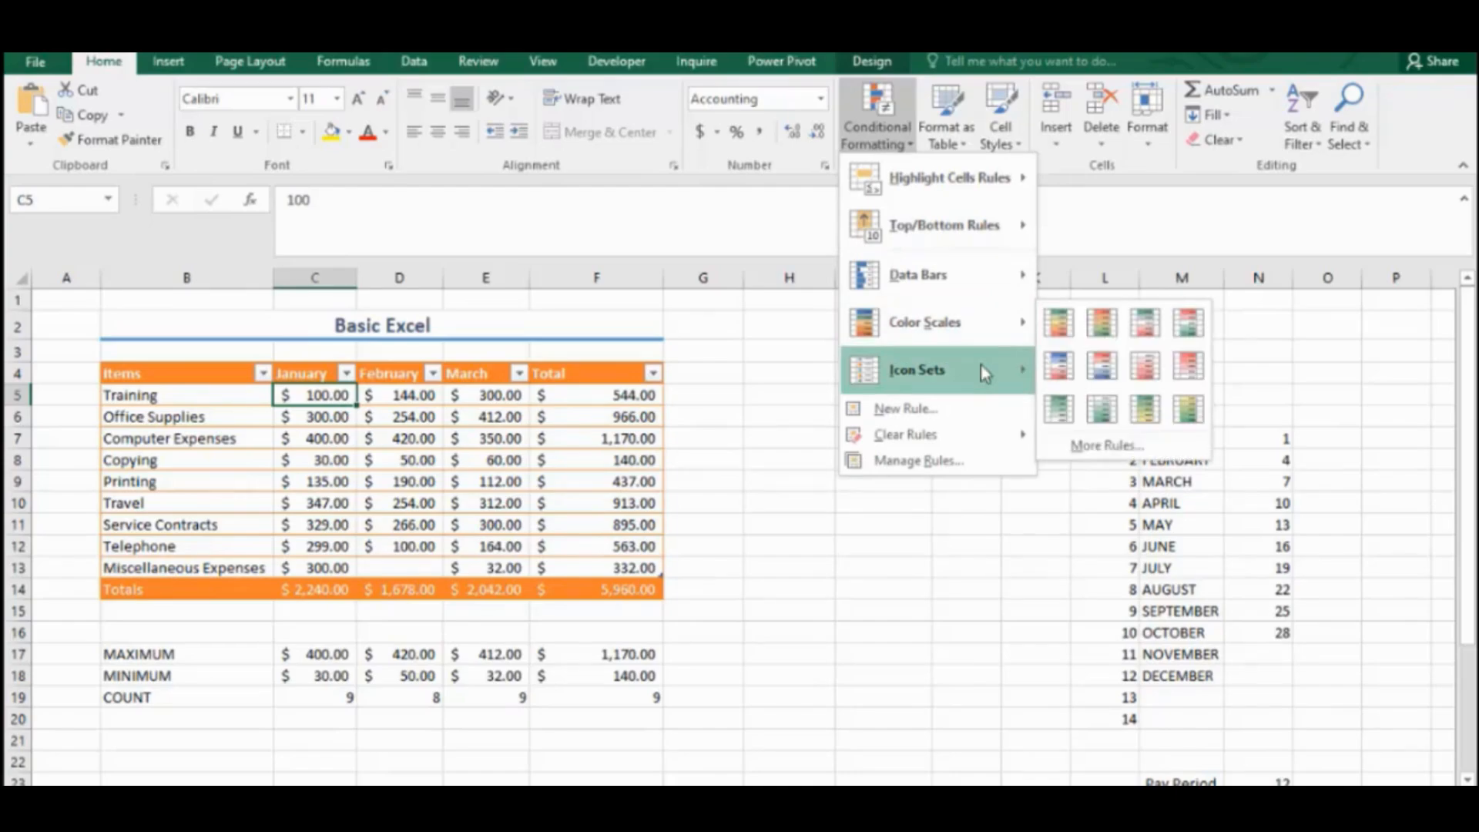
pyautogui.moveTo(976, 333)
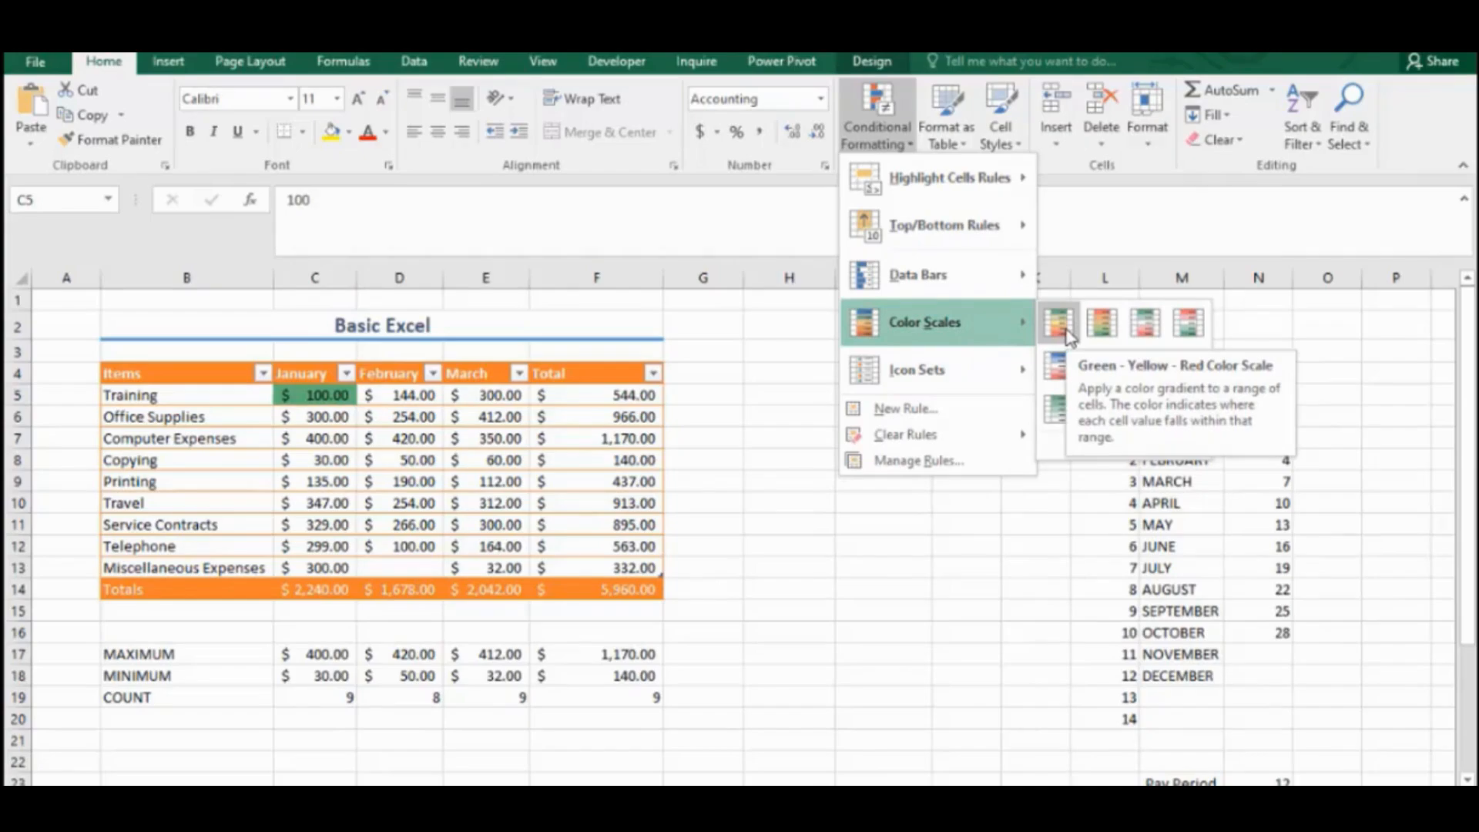
pyautogui.click(339, 410)
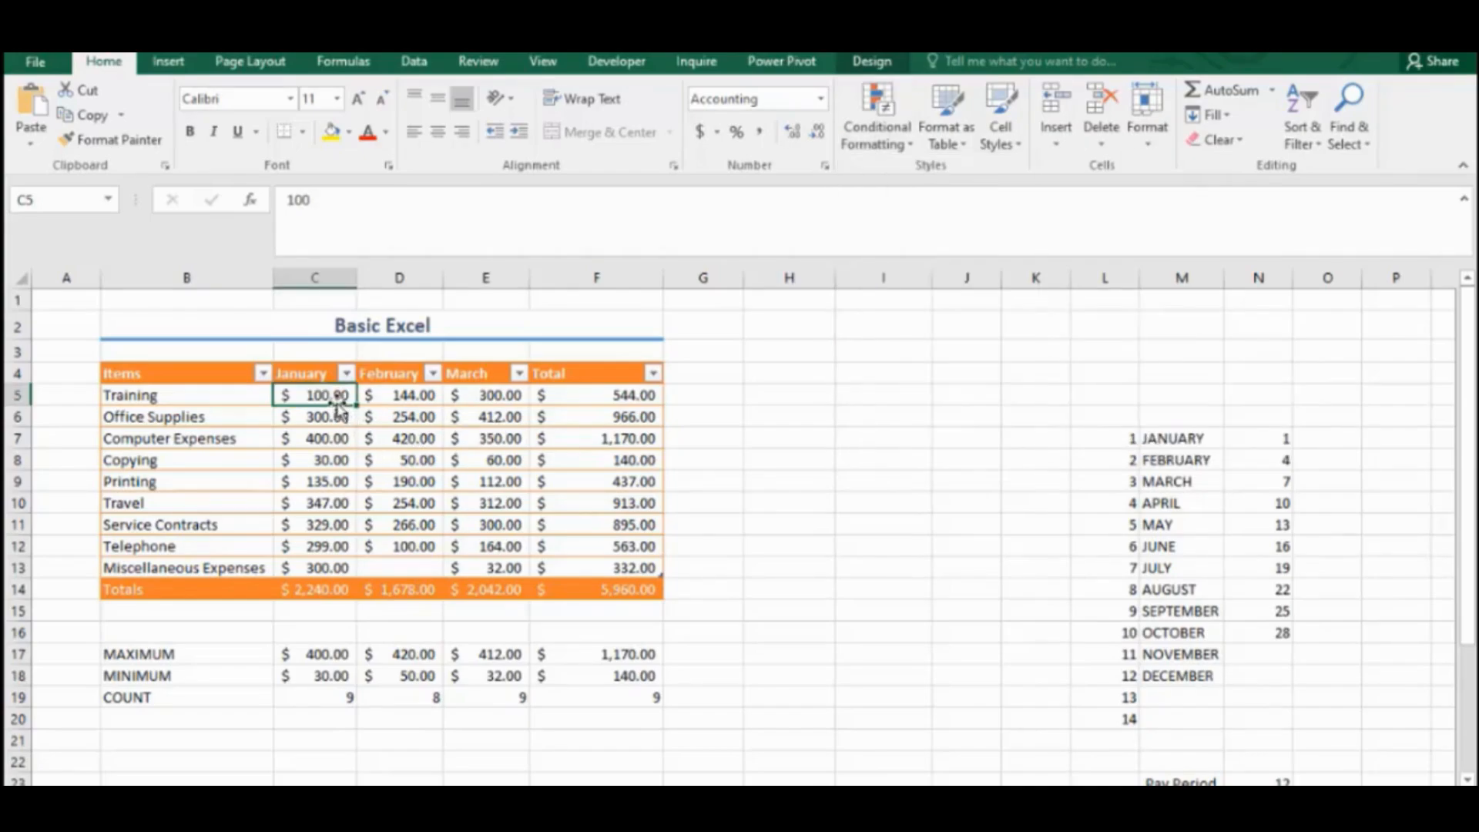
# Step: Apply the Green - Yellow - Red Color Scale to the January to March amounts in C5:E13
pyautogui.moveTo(340, 410)
pyautogui.mouseDown()
pyautogui.moveTo(374, 443)
pyautogui.moveTo(547, 509)
pyautogui.moveTo(339, 420)
pyautogui.moveTo(322, 385)
pyautogui.moveTo(327, 402)
pyautogui.mouseUp()
pyautogui.hotkey('shift', 'Down')
pyautogui.hotkey('shift', 'Down')
pyautogui.hotkey('shift', 'Down')
pyautogui.hotkey('shift', 'Down')
pyautogui.hotkey('shift', 'Down')
pyautogui.hotkey('shift', 'Down')
pyautogui.hotkey('shift', 'Down')
pyautogui.hotkey('shift', 'Down')
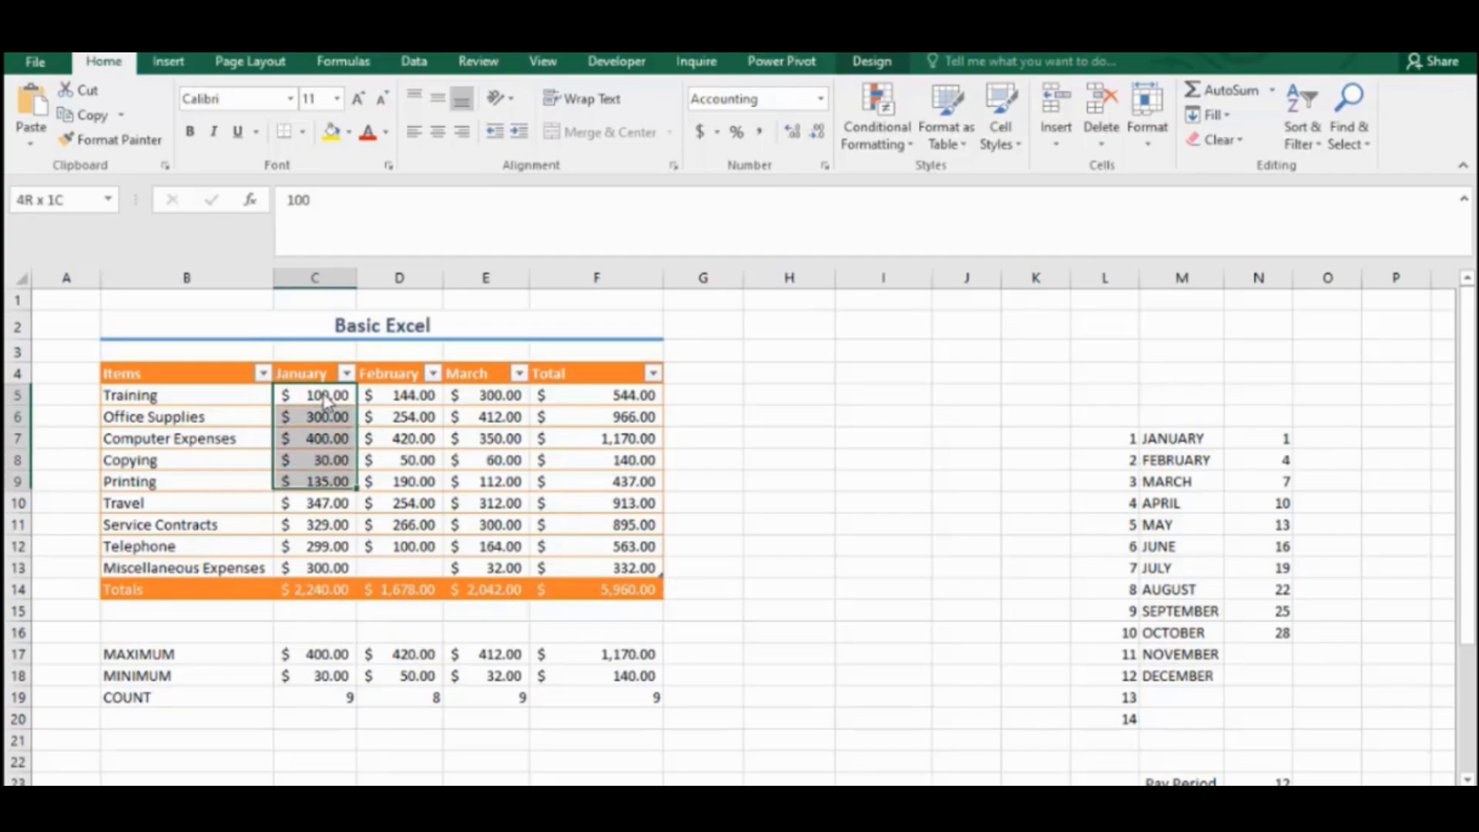
pyautogui.hotkey('shift', 'Right')
pyautogui.hotkey('shift', 'Right')
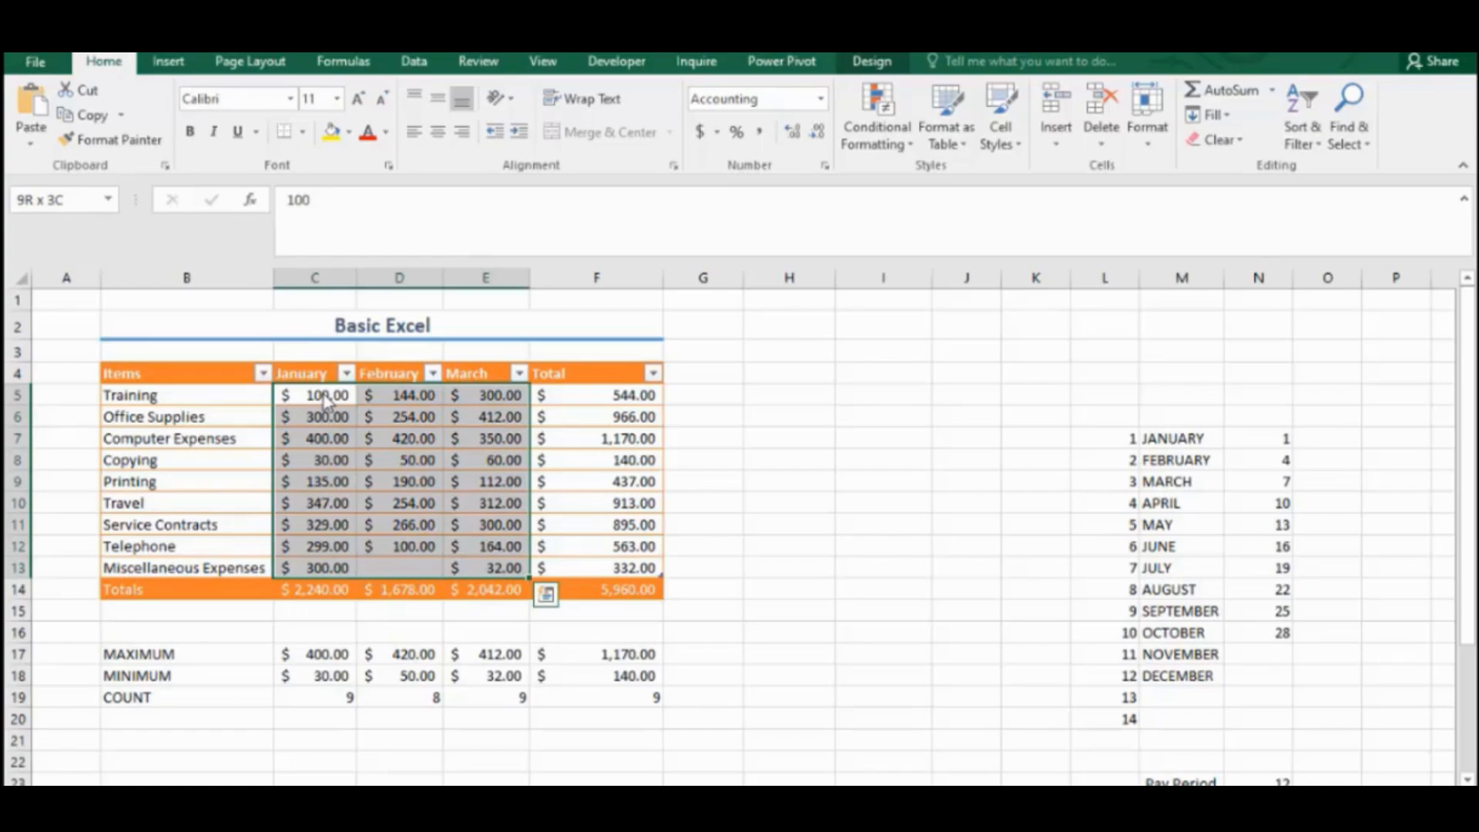
pyautogui.click(907, 151)
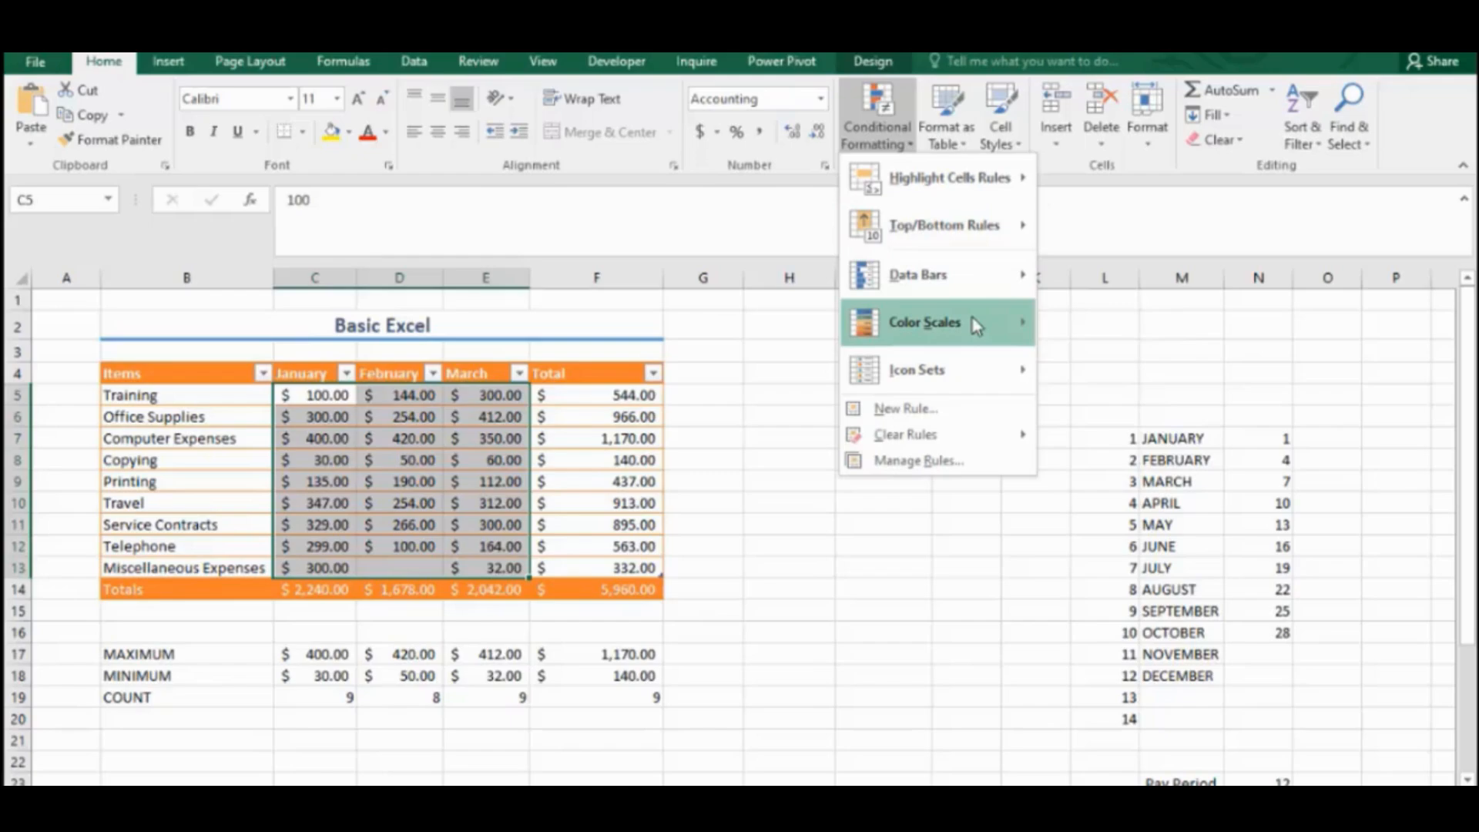
pyautogui.moveTo(976, 325)
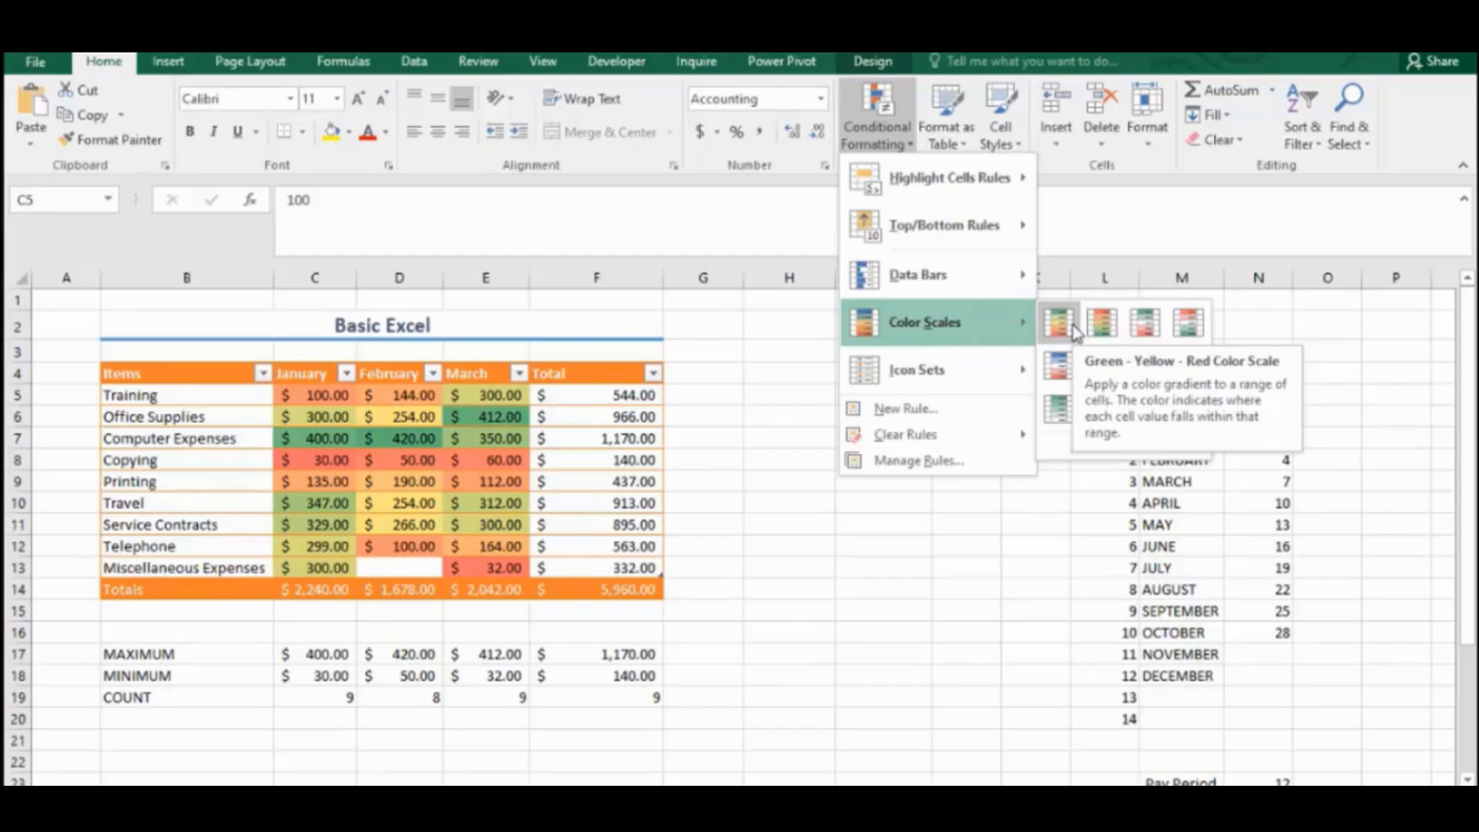
pyautogui.click(1073, 326)
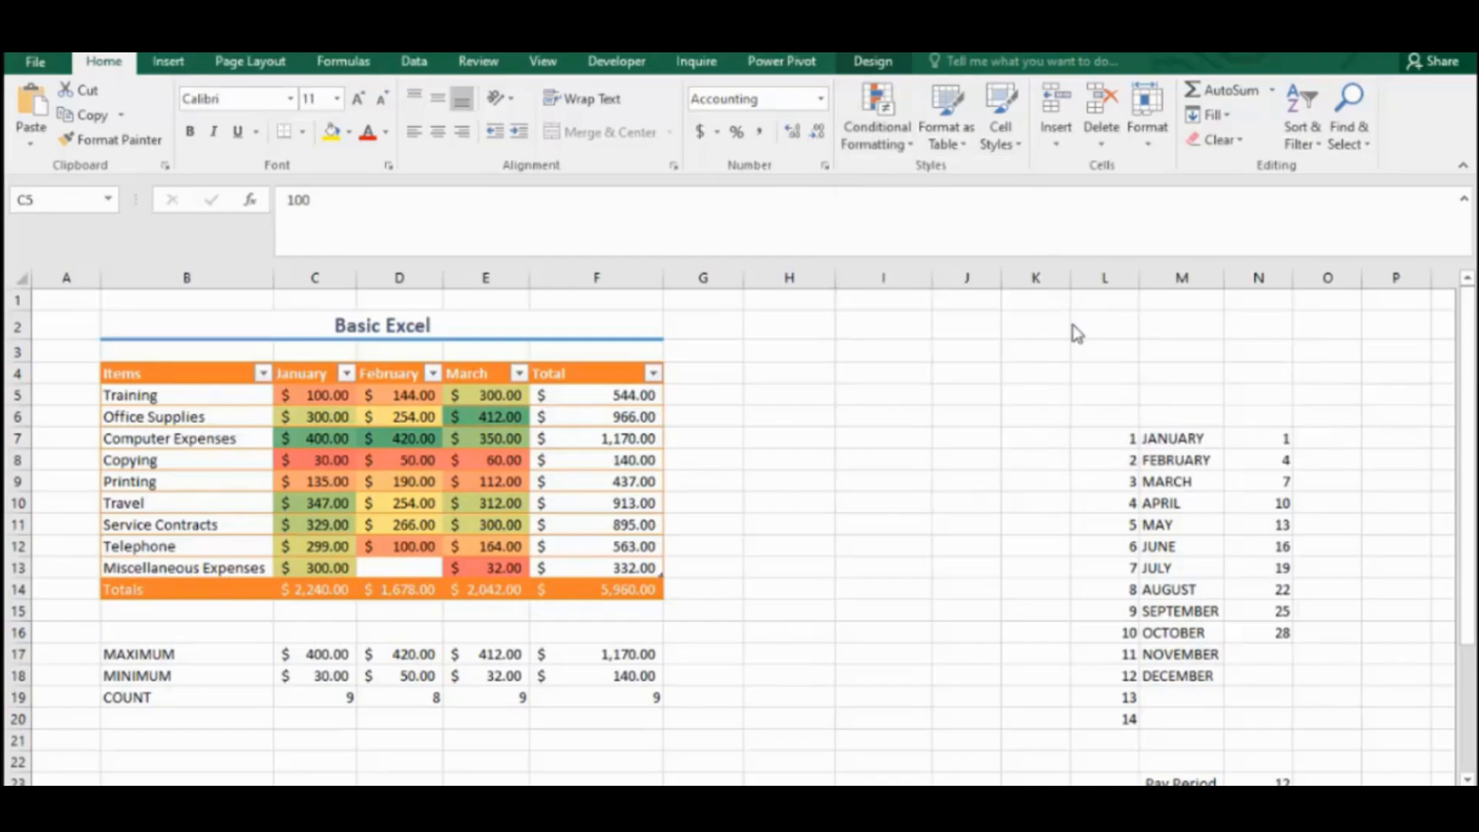
pyautogui.click(391, 433)
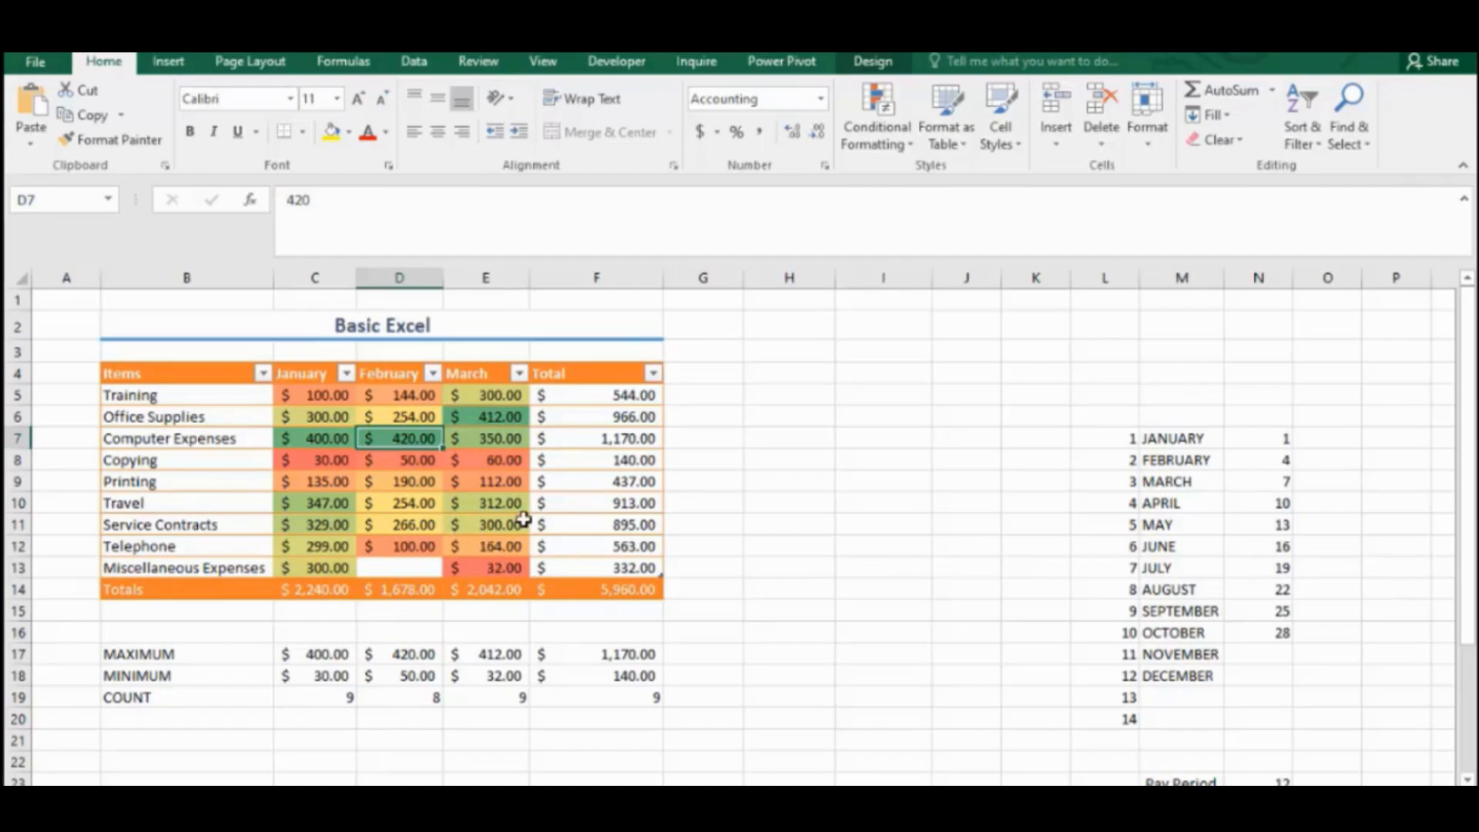
# Step: Select the Total amounts in F5:F13 and look through the conditional formatting options, including the icon sets, data bars and highlight cells rules
pyautogui.click(621, 388)
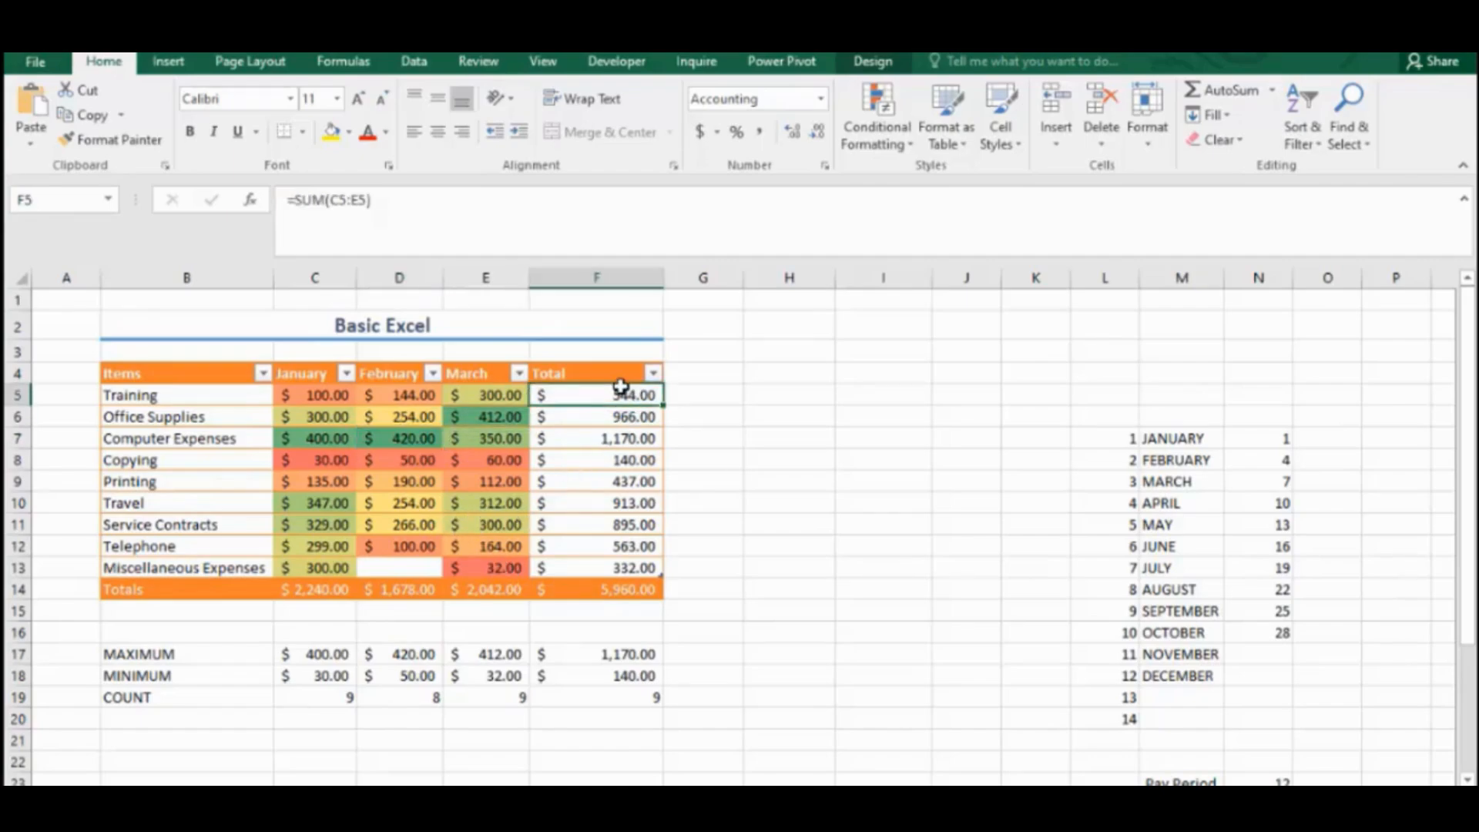
pyautogui.hotkey('shift', 'Down')
pyautogui.hotkey('shift', 'Down')
pyautogui.hotkey('shift', 'Down')
pyautogui.hotkey('shift', 'Down')
pyautogui.hotkey('shift', 'Down')
pyautogui.hotkey('shift', 'Down')
pyautogui.hotkey('shift', 'Down')
pyautogui.hotkey('shift', 'Down')
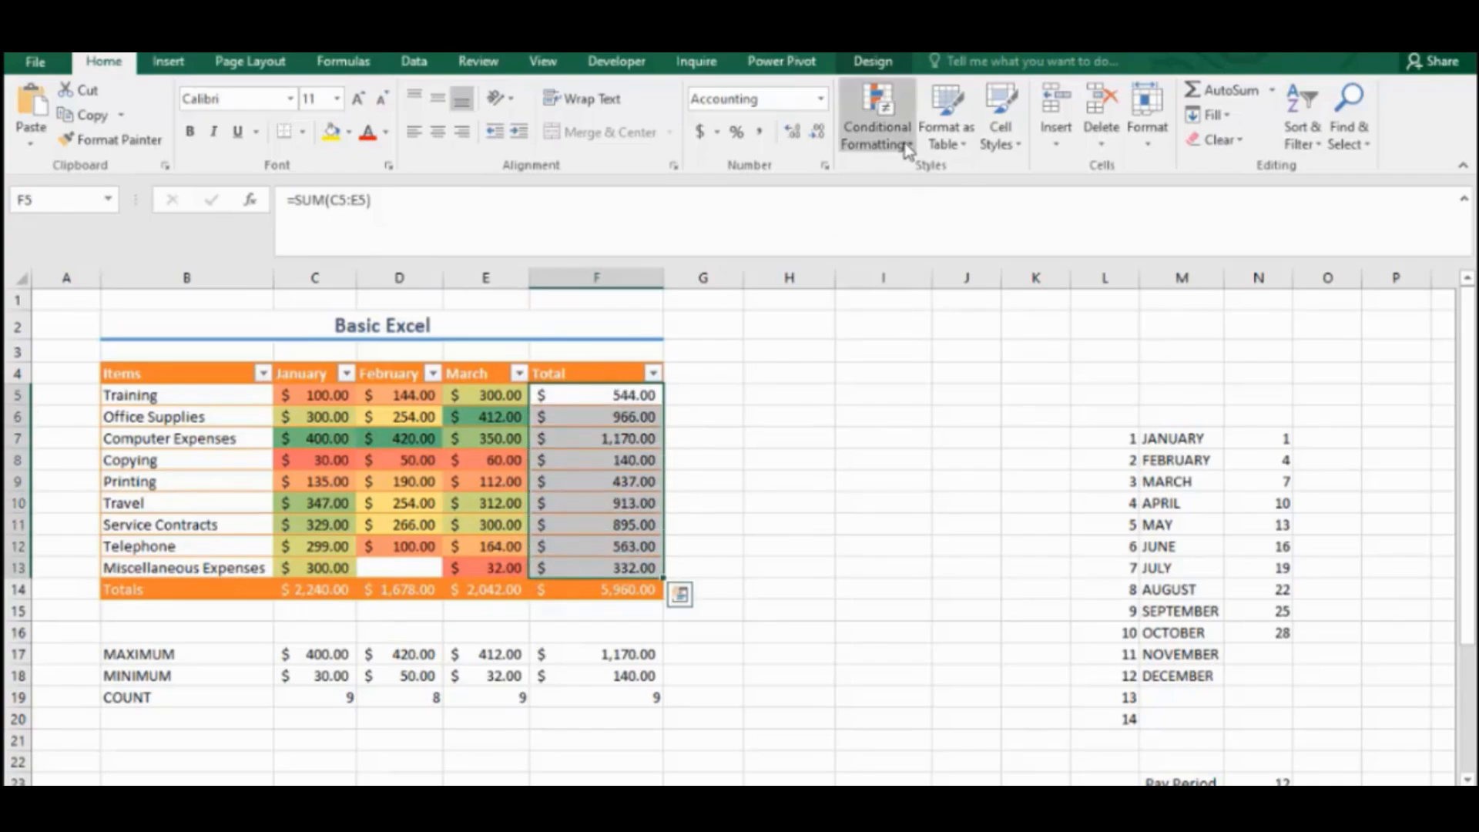
pyautogui.click(877, 133)
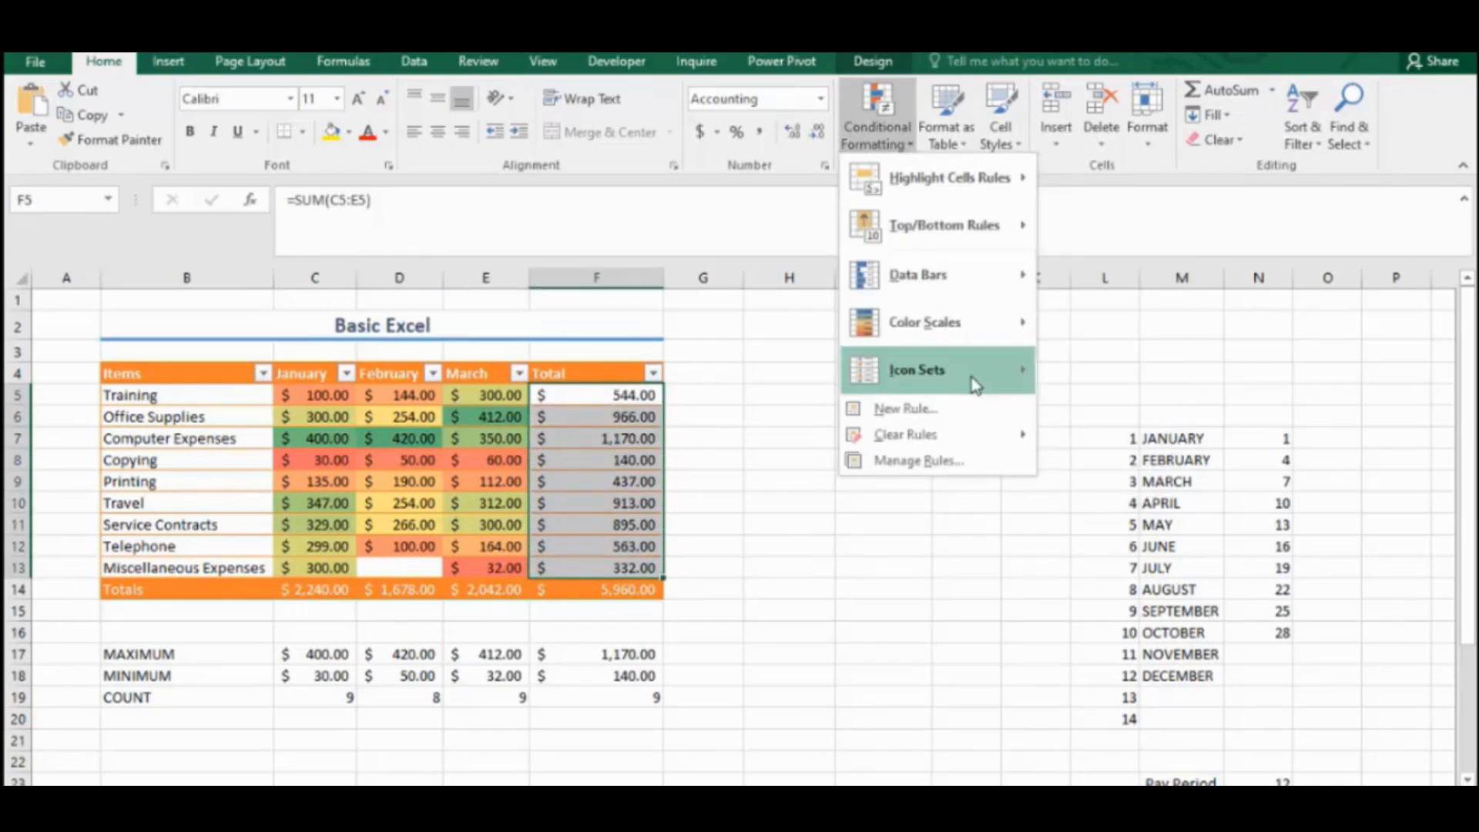
pyautogui.moveTo(974, 385)
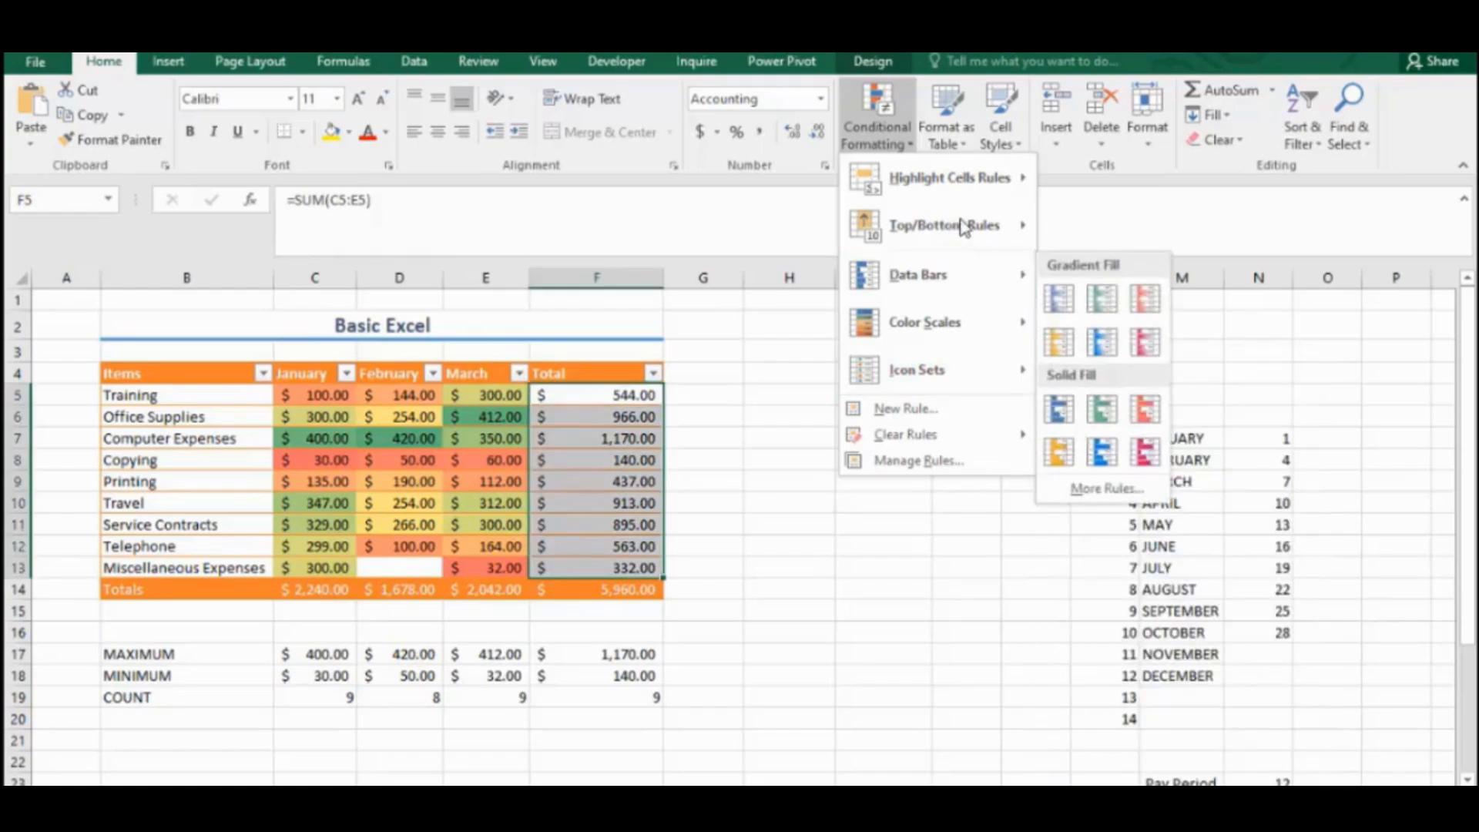
pyautogui.moveTo(983, 201)
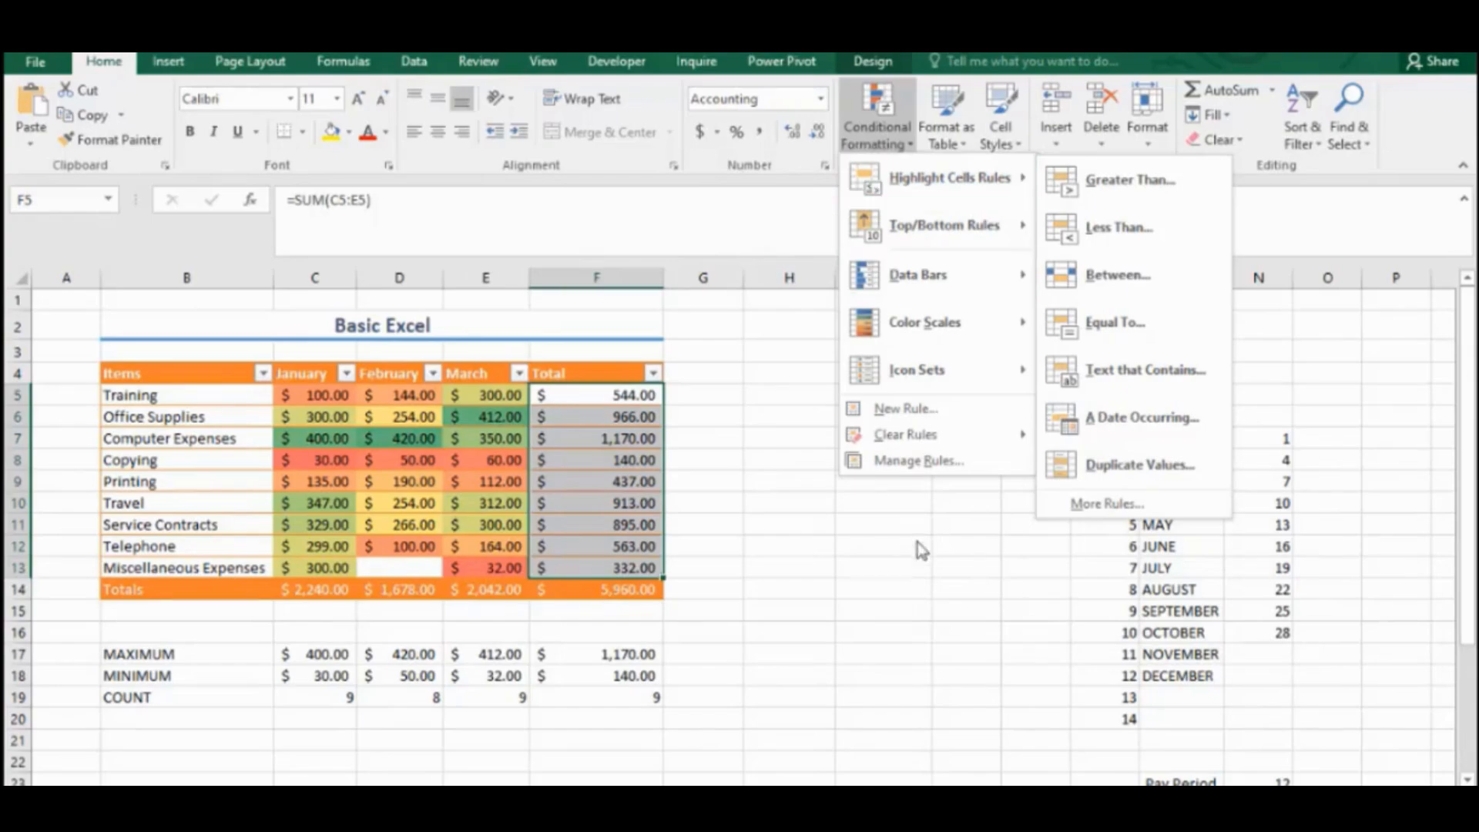
pyautogui.moveTo(949, 424)
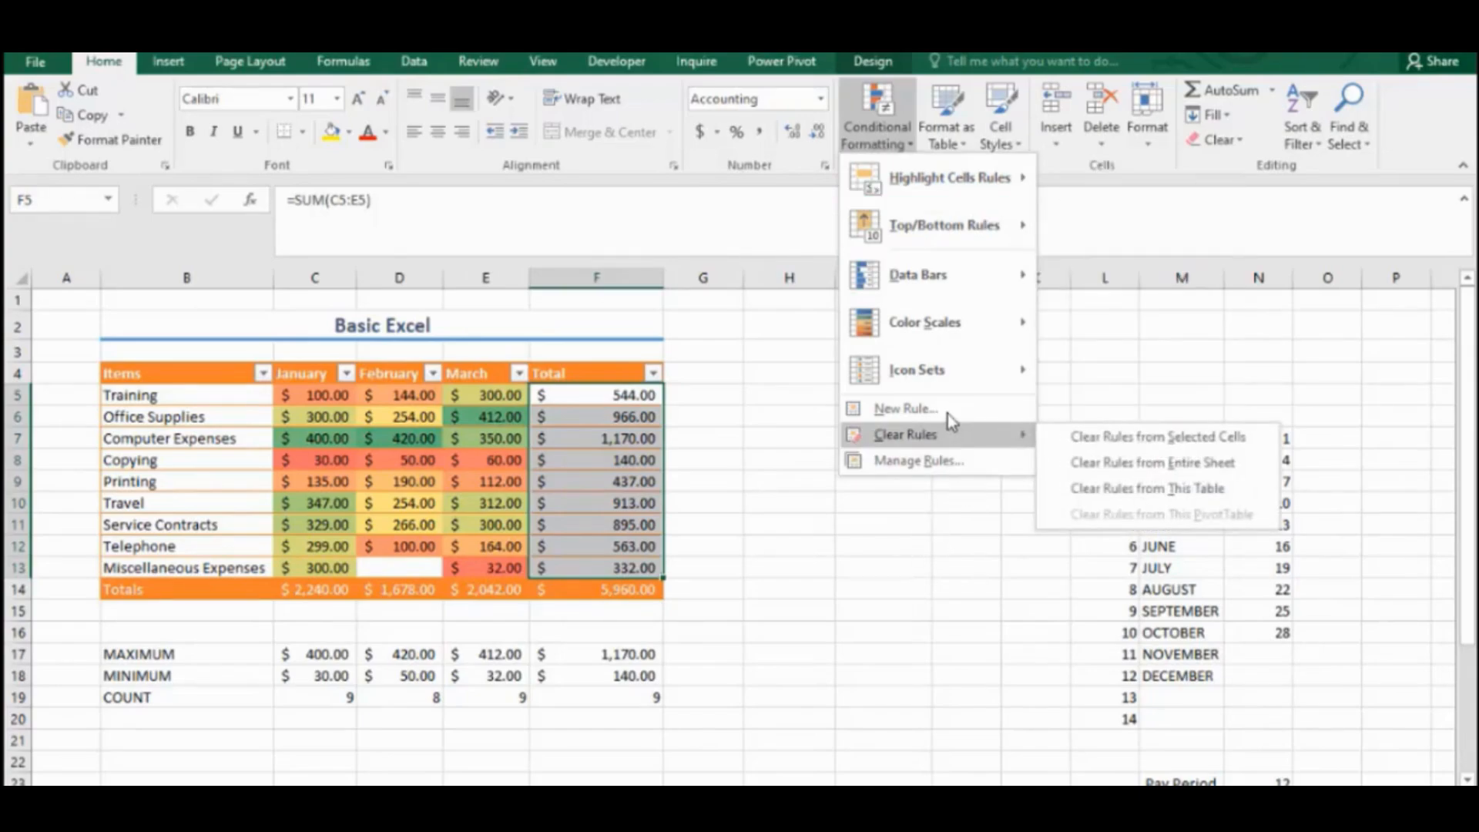
# Step: Examine the Icon Sets format style in a new formatting rule for the Total amounts and discard the rule
pyautogui.click(948, 417)
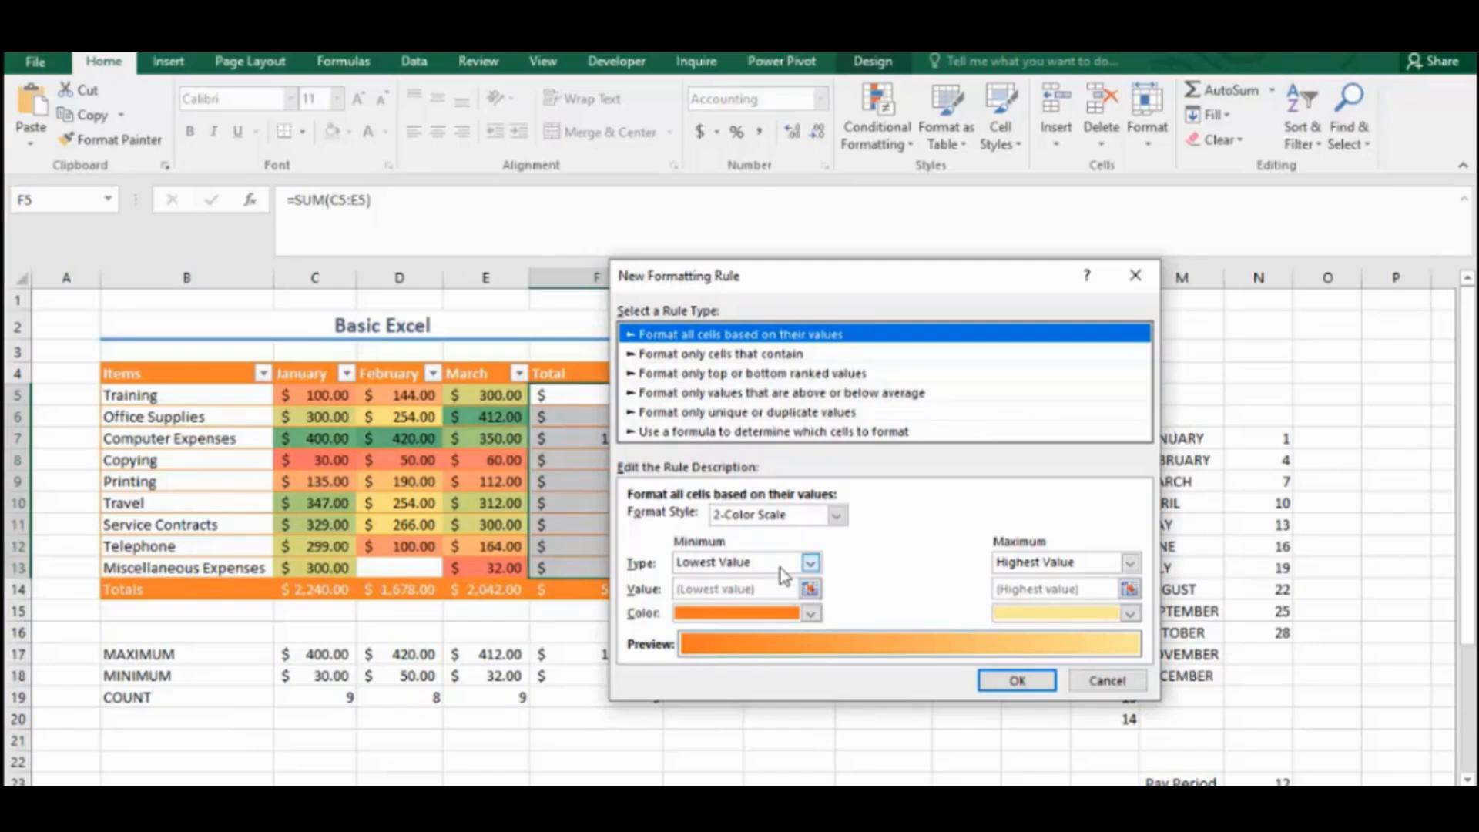
pyautogui.click(836, 514)
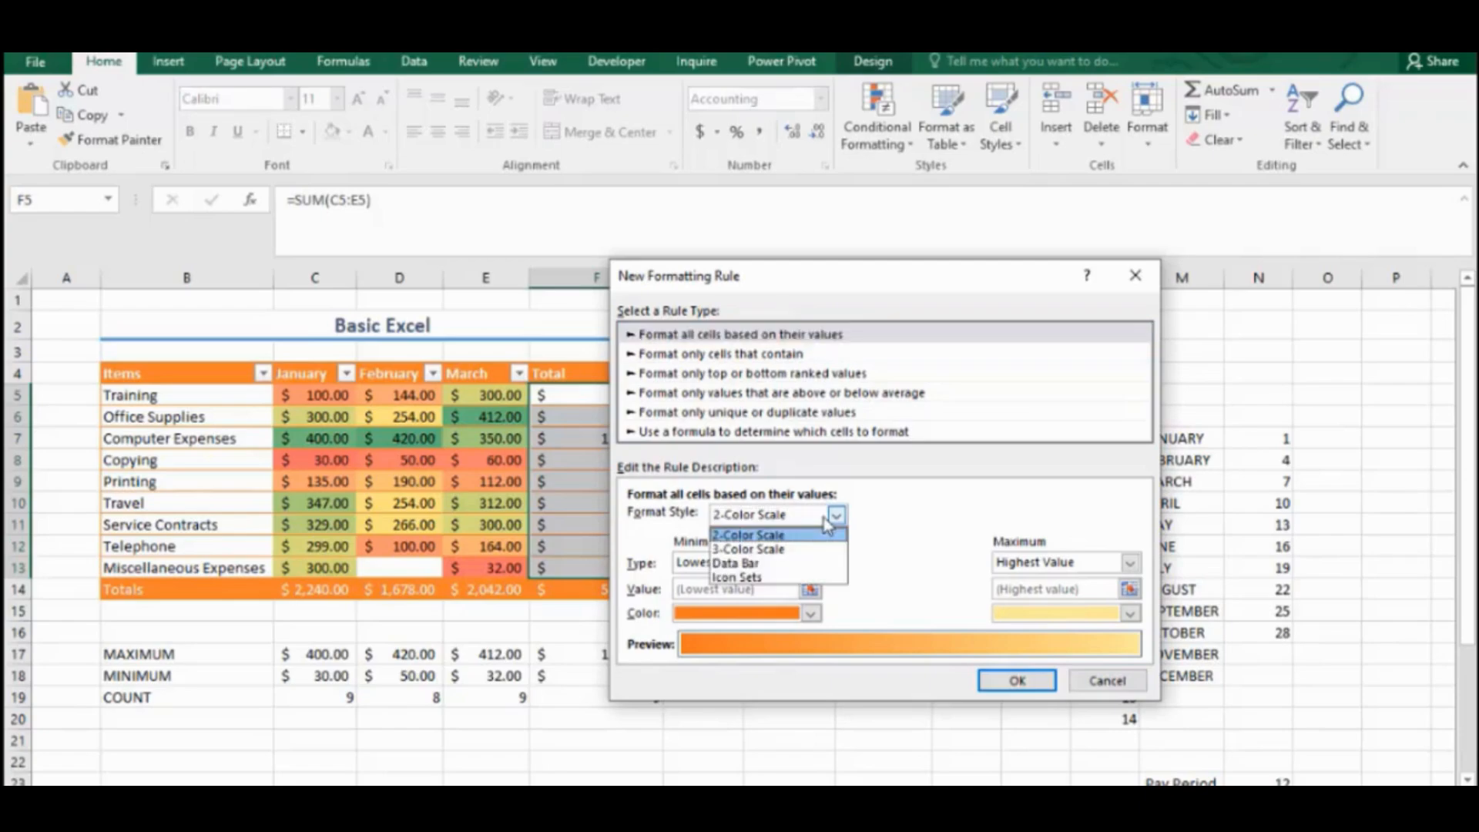
pyautogui.click(759, 579)
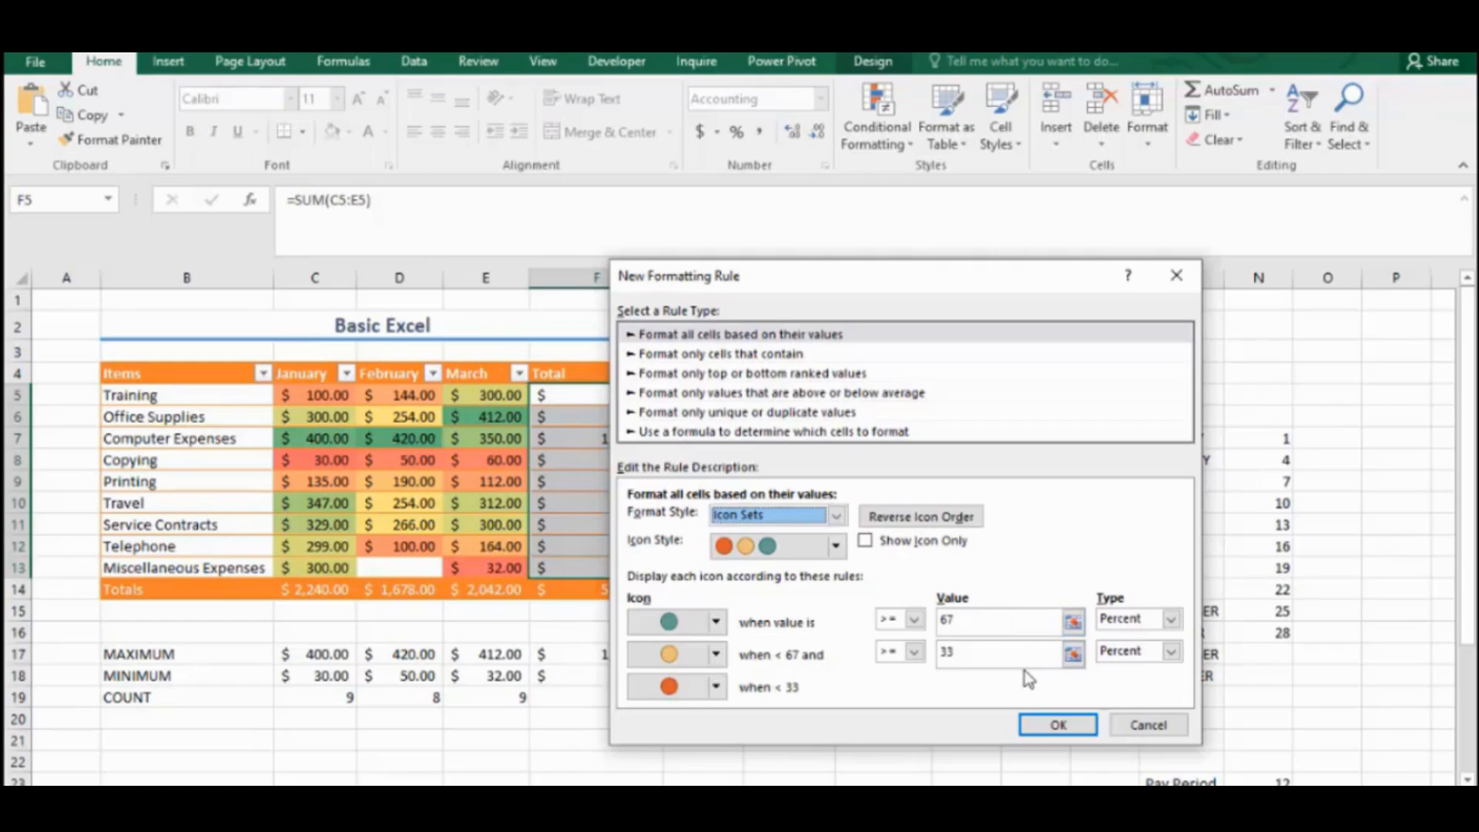
pyautogui.click(1143, 728)
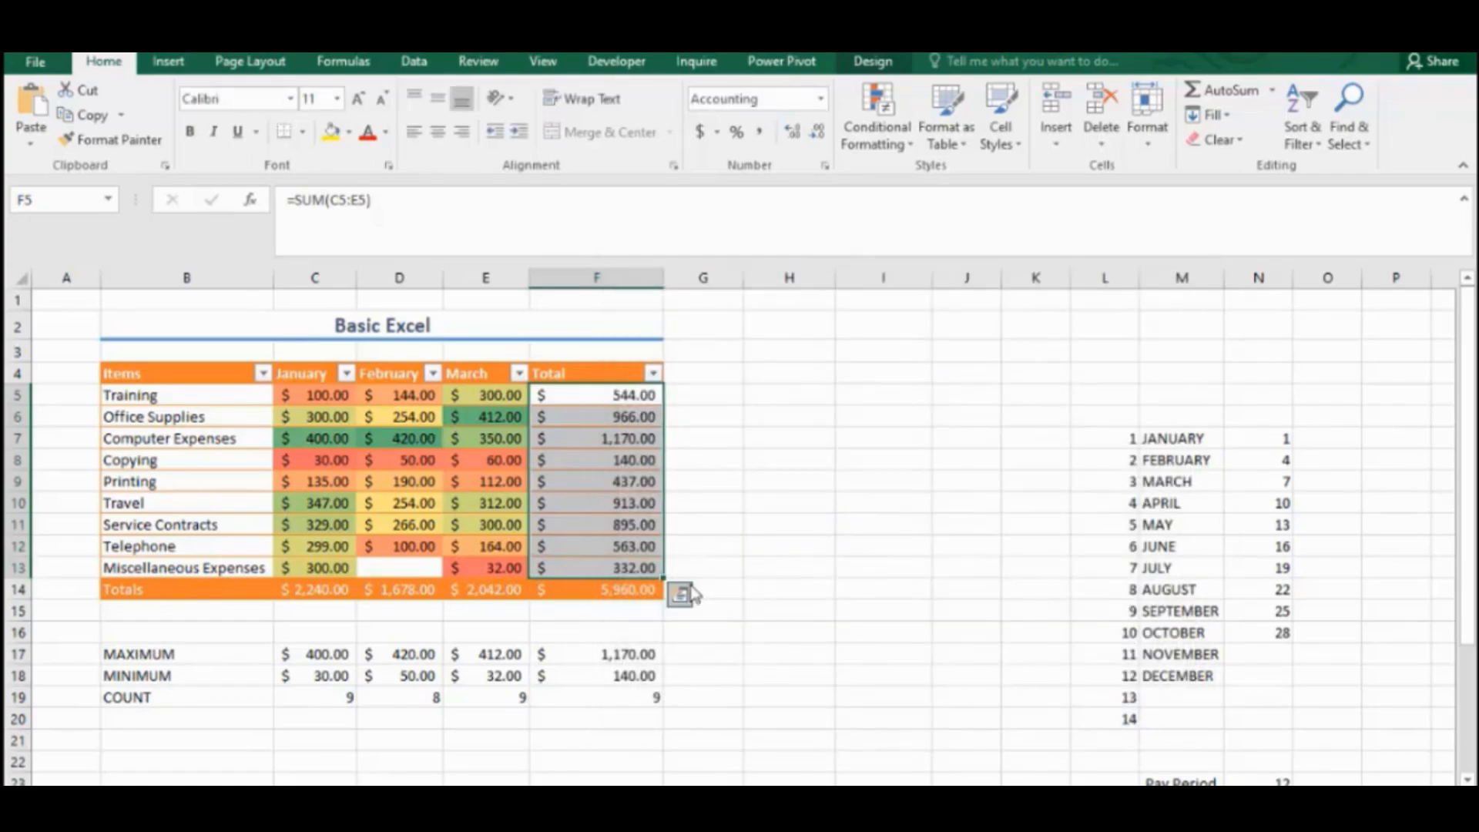
# Step: Select the empty cell D24 below the expense table and clear the conditional formatting rules from the entire sheet
pyautogui.click(702, 559)
pyautogui.press('Down')
pyautogui.press('Down')
pyautogui.press('Down')
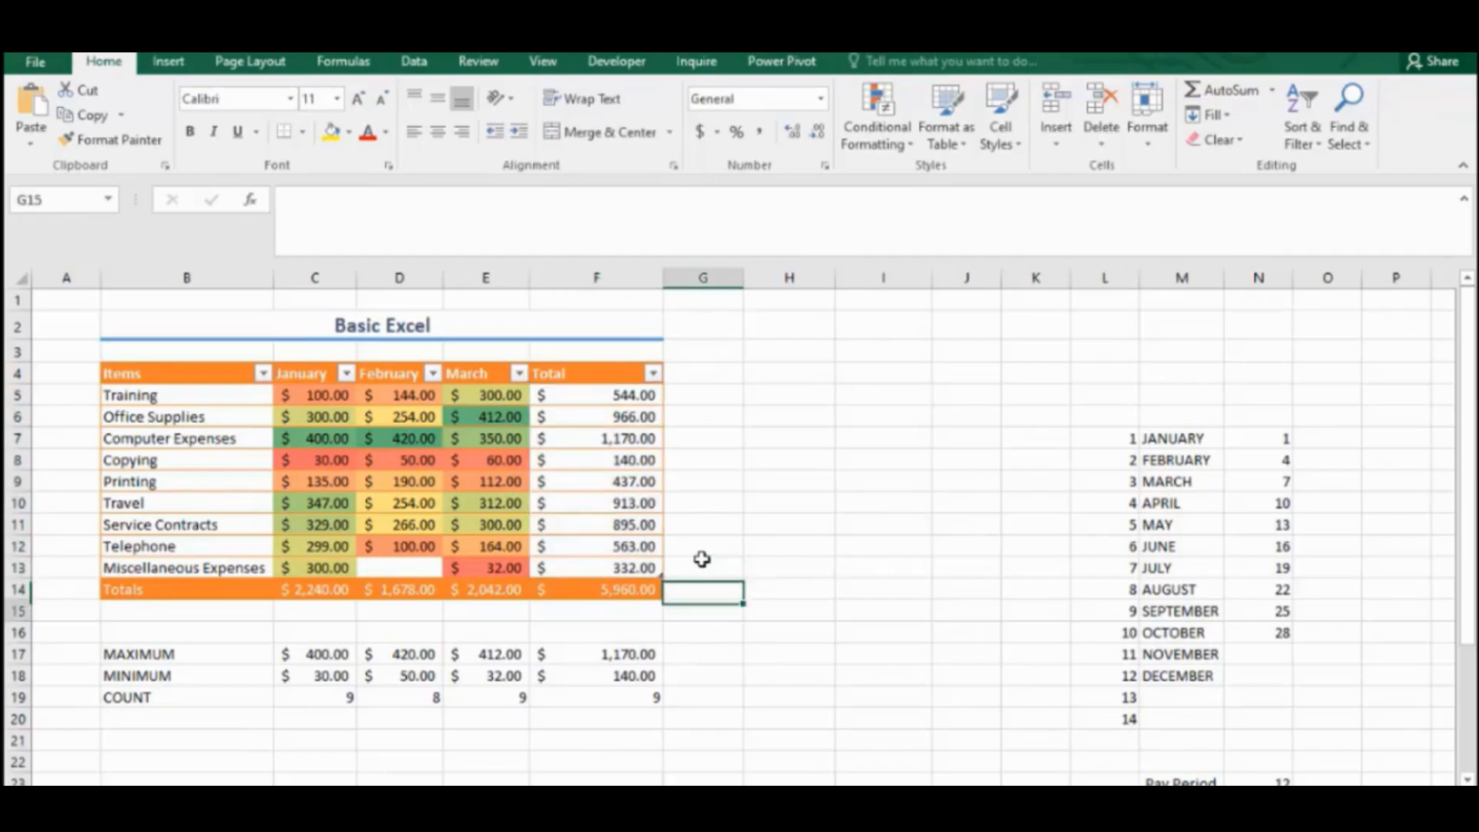
pyautogui.press('Left')
pyautogui.press('Left')
pyautogui.press('Left')
pyautogui.press('Down')
pyautogui.press('Down')
pyautogui.press('Down')
pyautogui.press('Down')
pyautogui.press('Down')
pyautogui.press('Down')
pyautogui.press('Down')
pyautogui.press('Down')
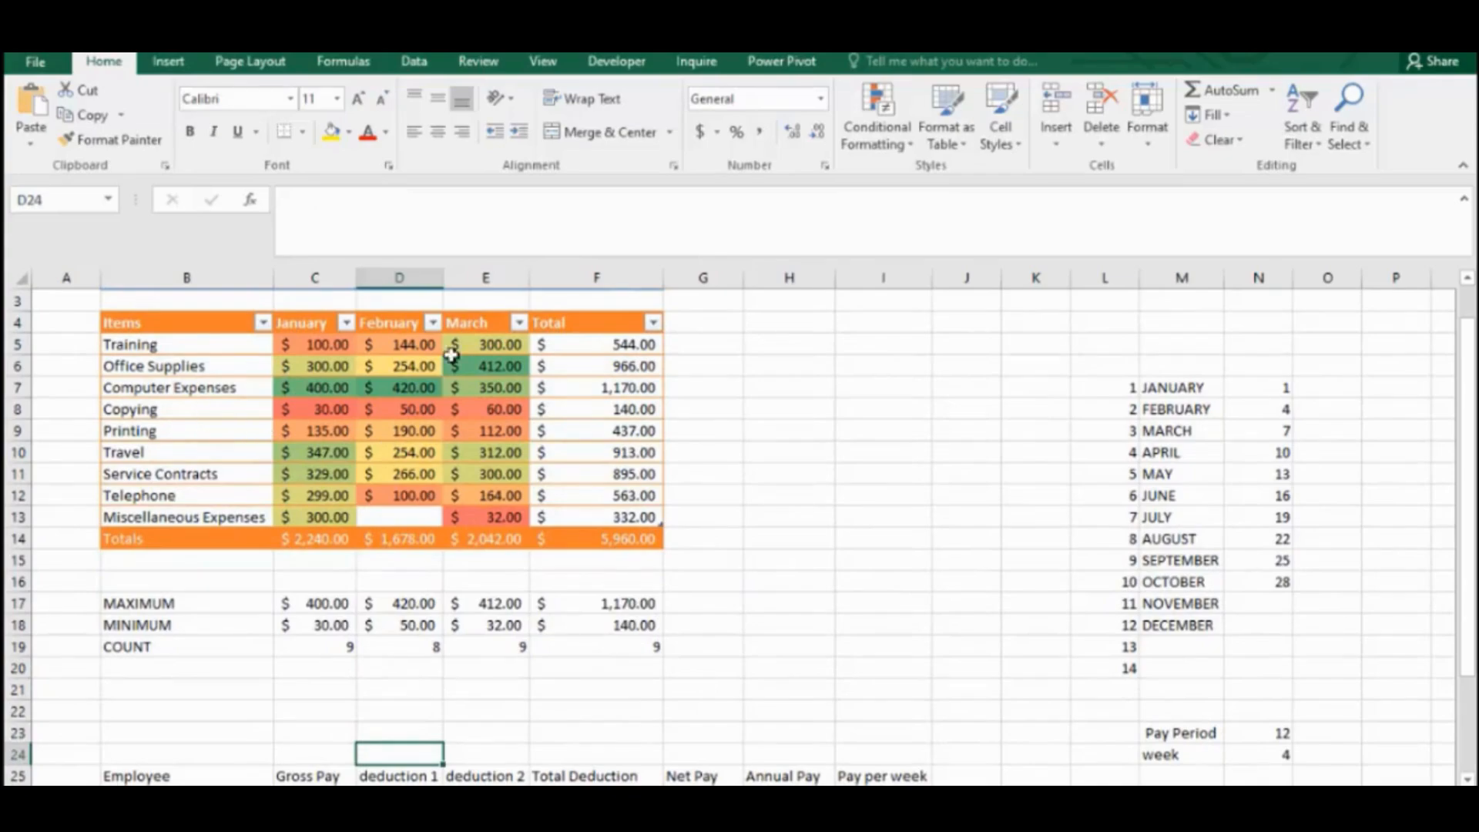
pyautogui.click(908, 145)
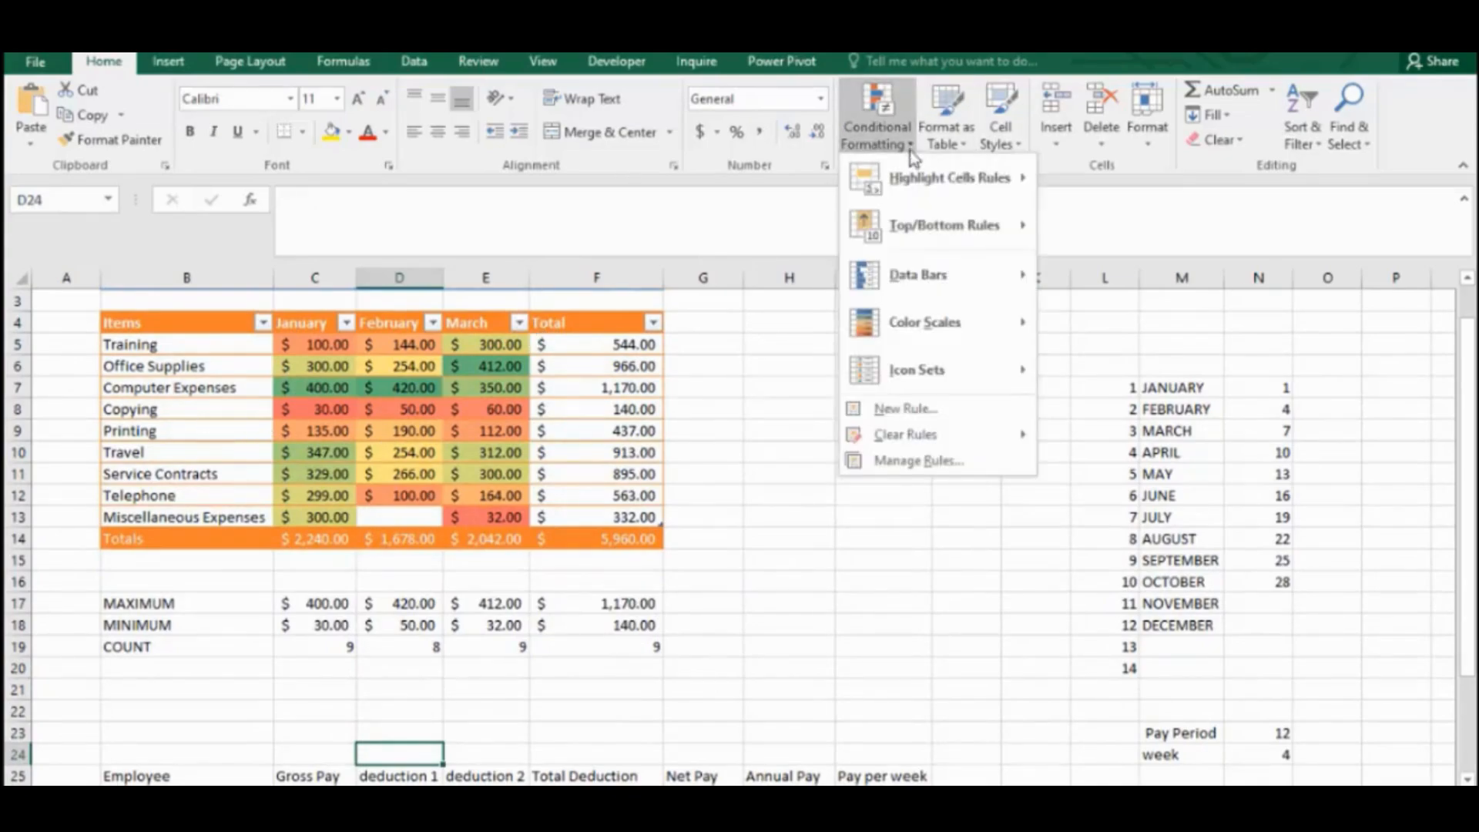
pyautogui.moveTo(1024, 435)
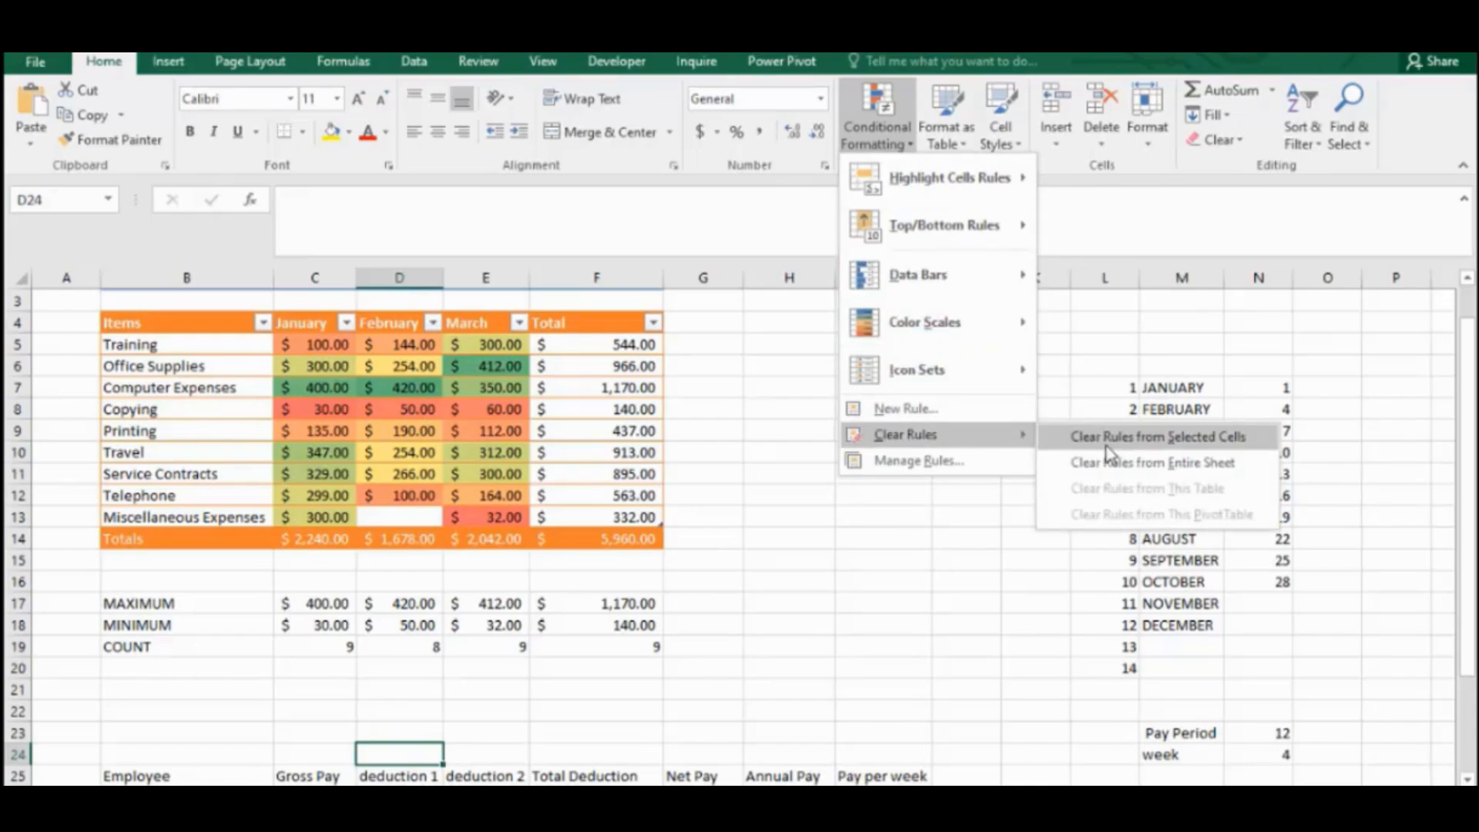
pyautogui.click(1113, 462)
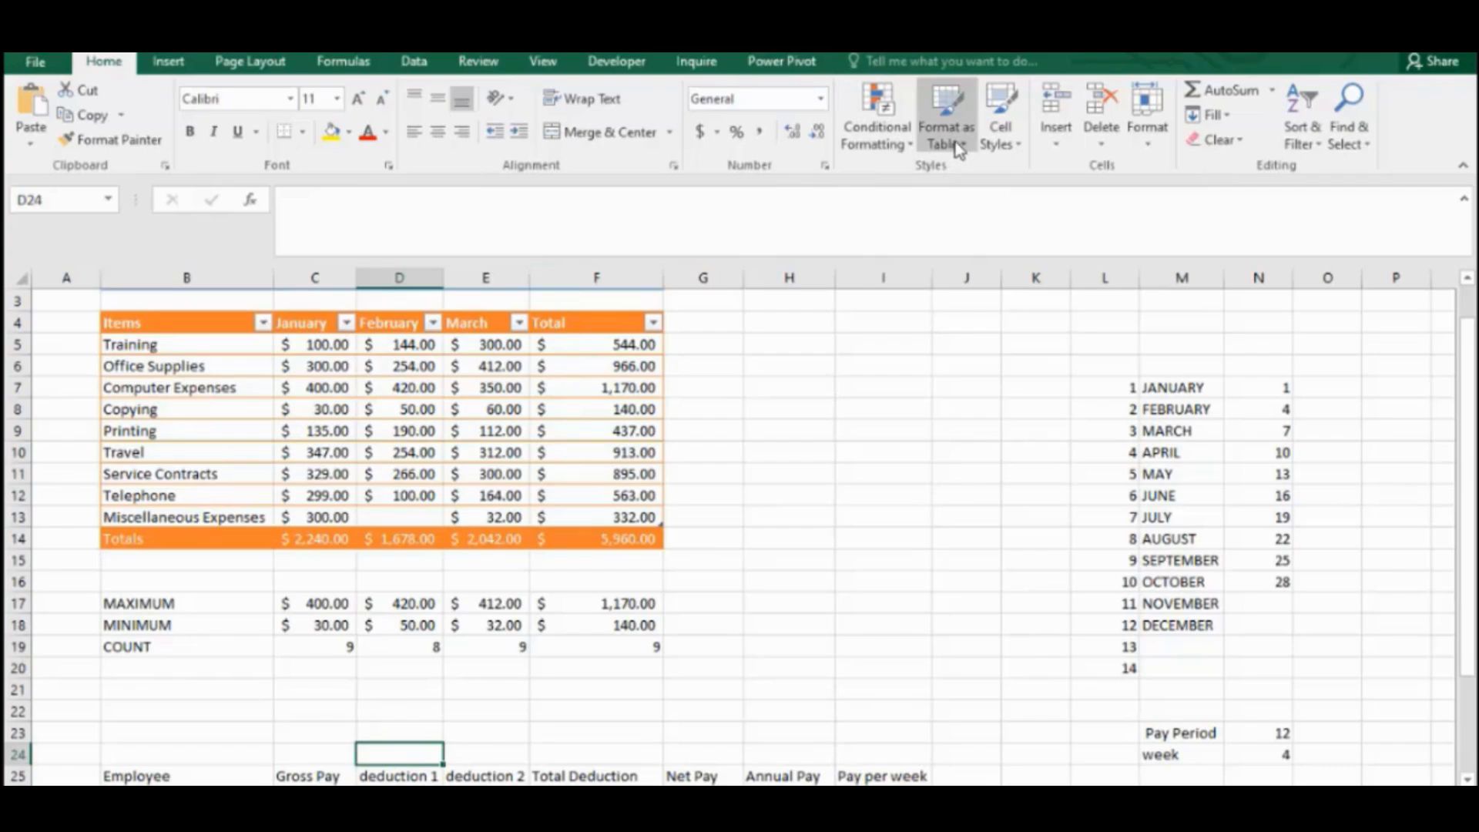
# Step: Examine the sort and filter options of the expense table's January, Items and February columns
pyautogui.click(349, 324)
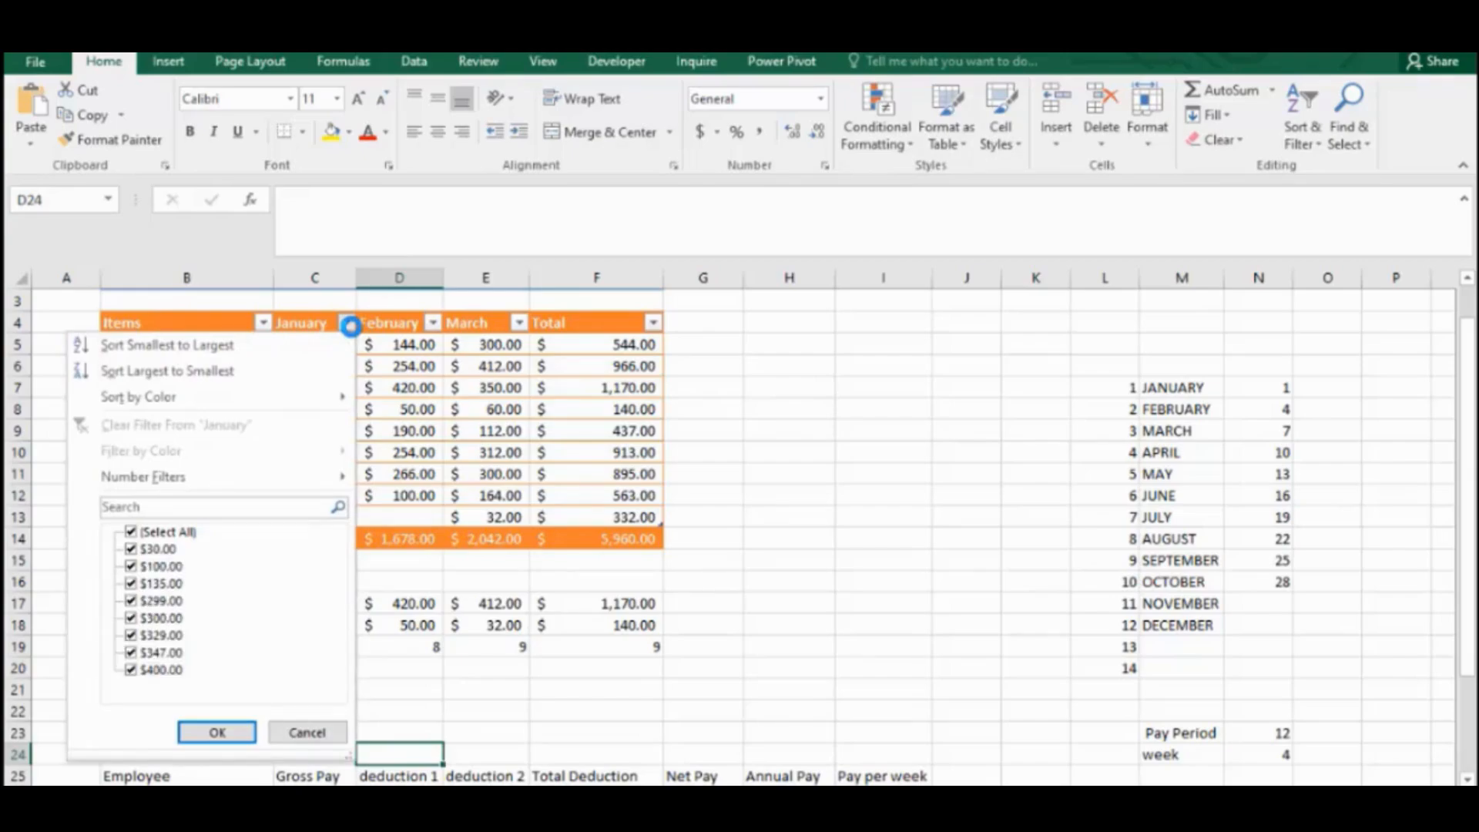
pyautogui.click(351, 324)
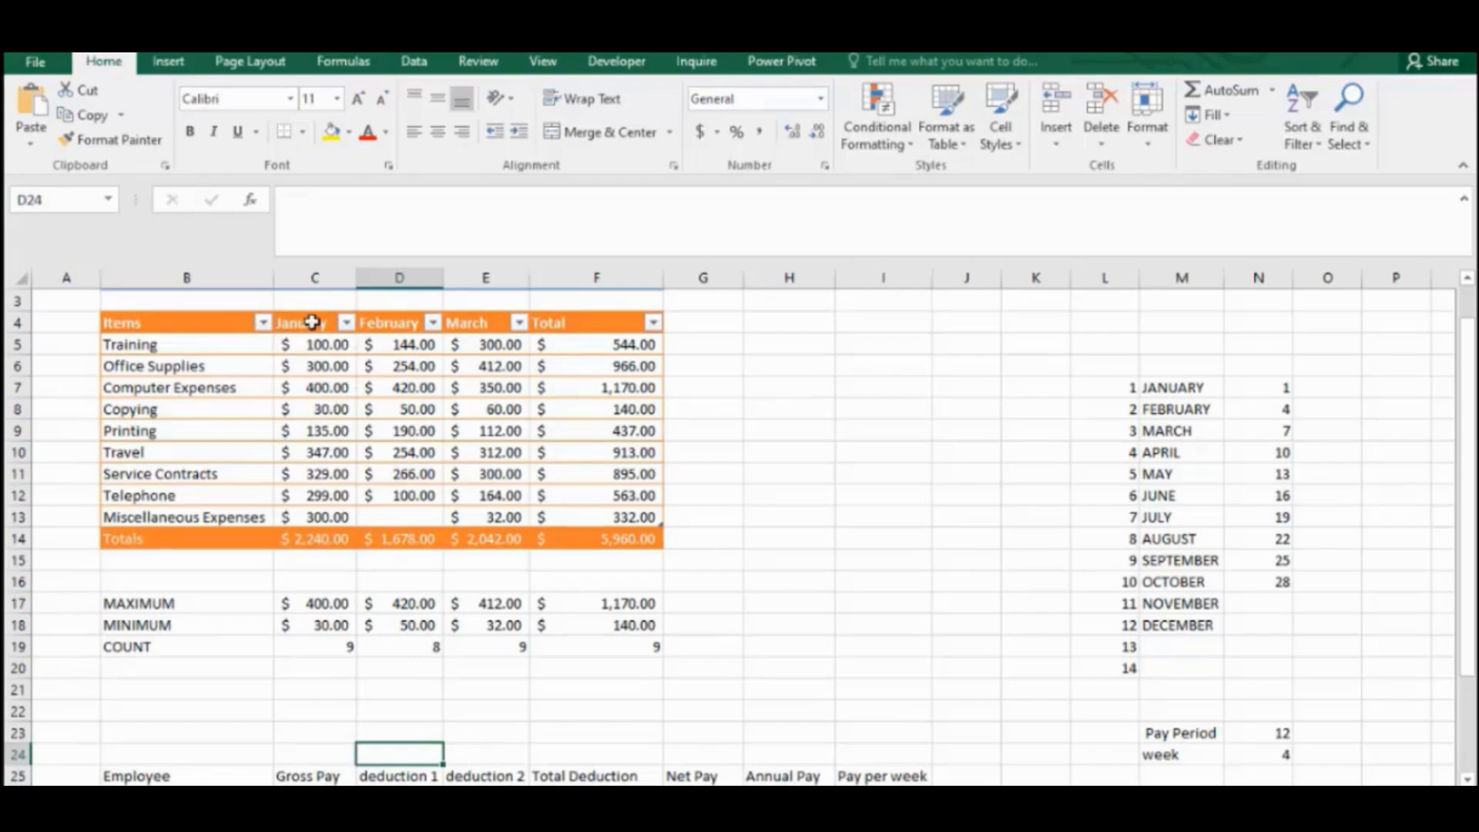
pyautogui.click(264, 325)
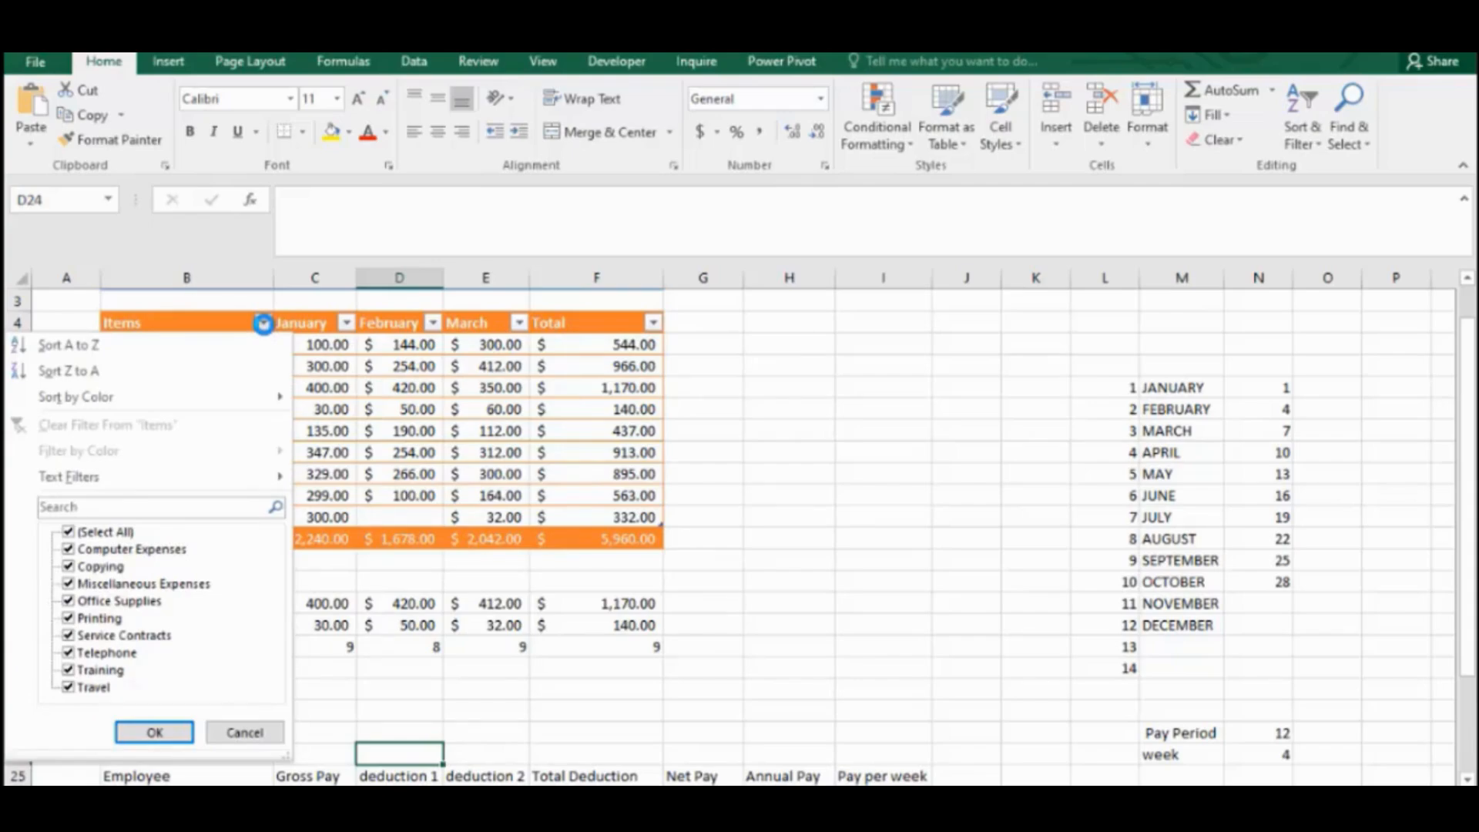
pyautogui.click(347, 325)
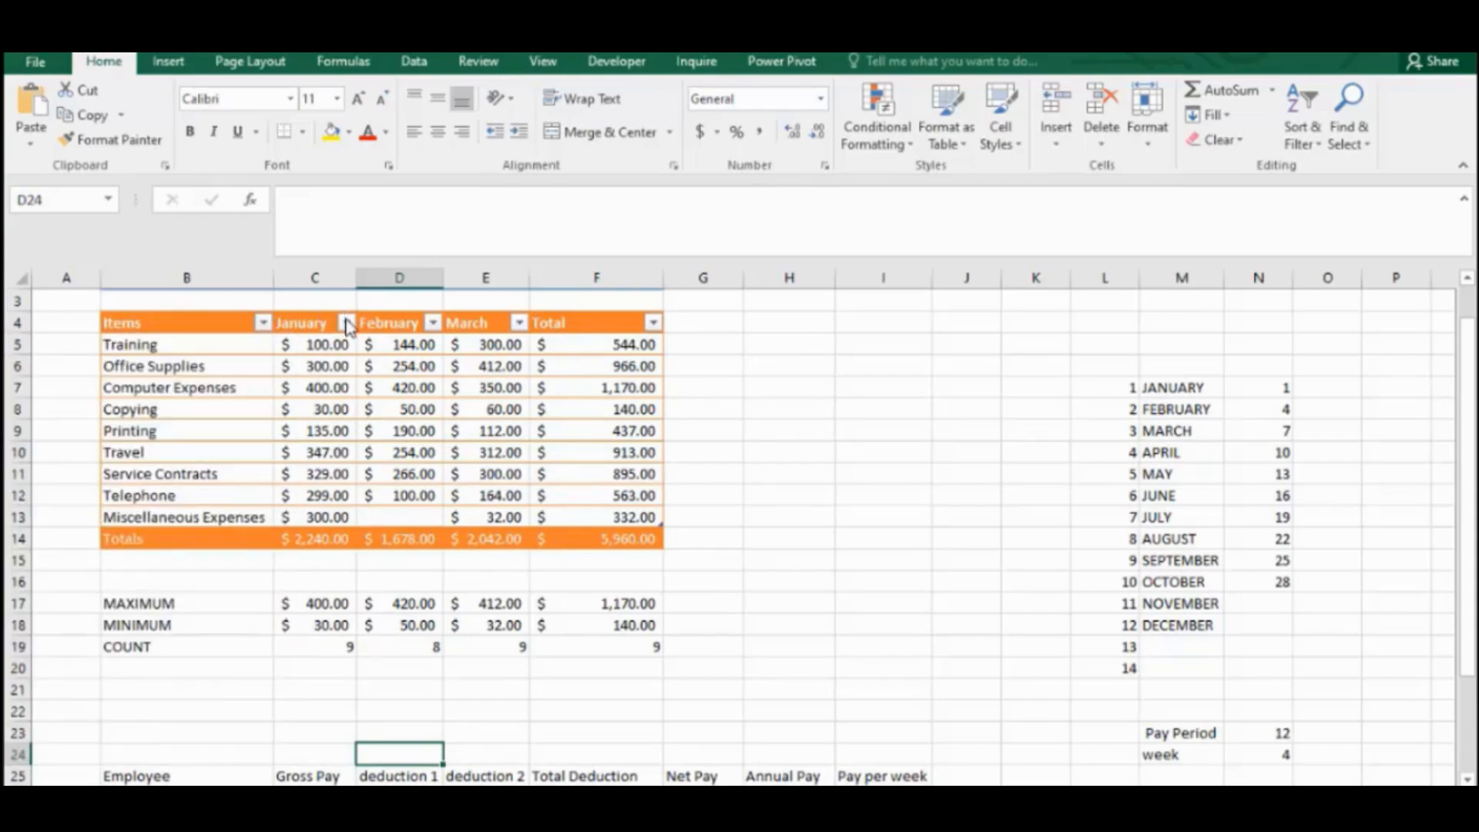
pyautogui.click(347, 323)
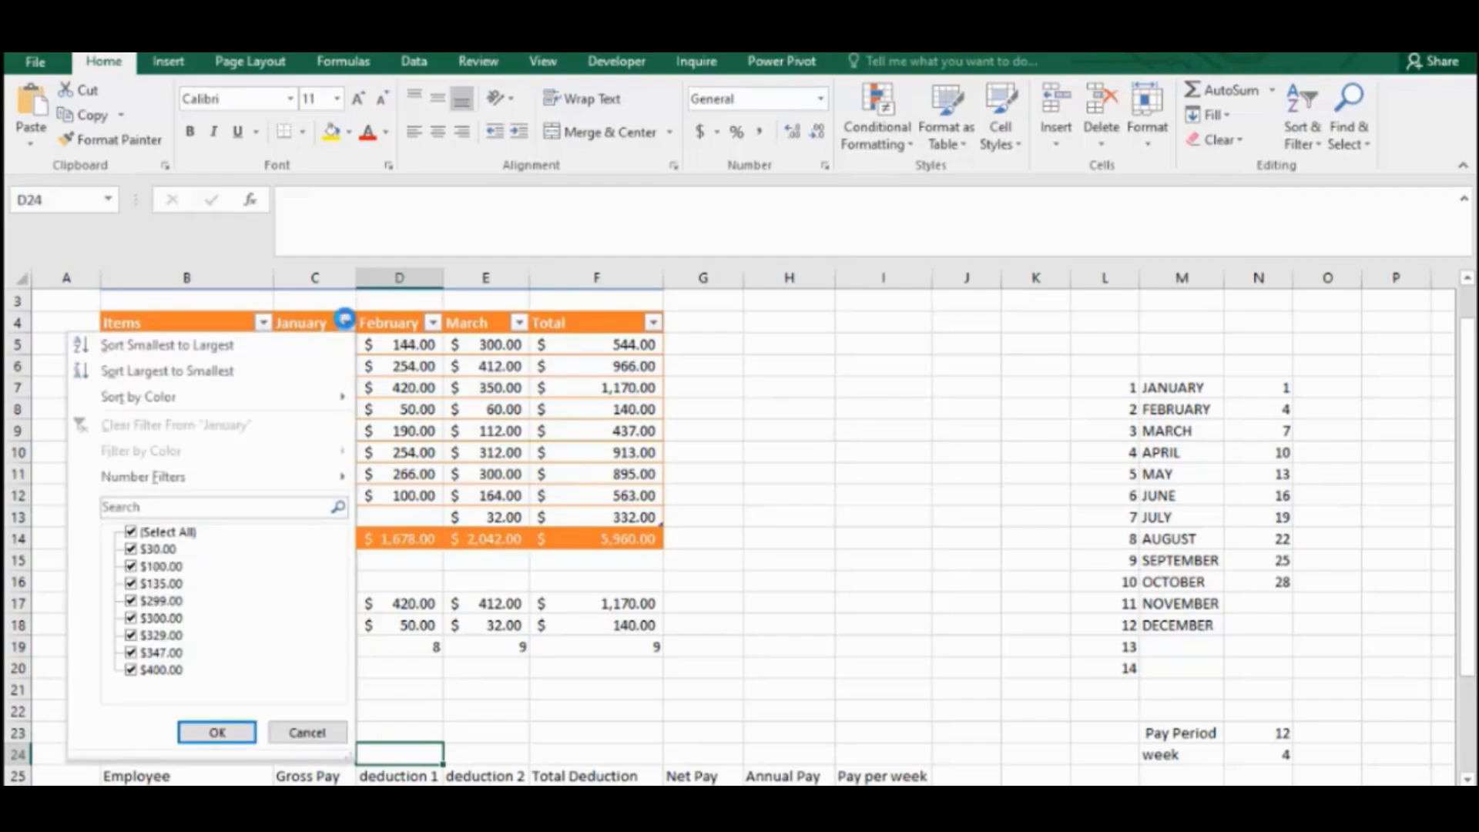
pyautogui.click(345, 318)
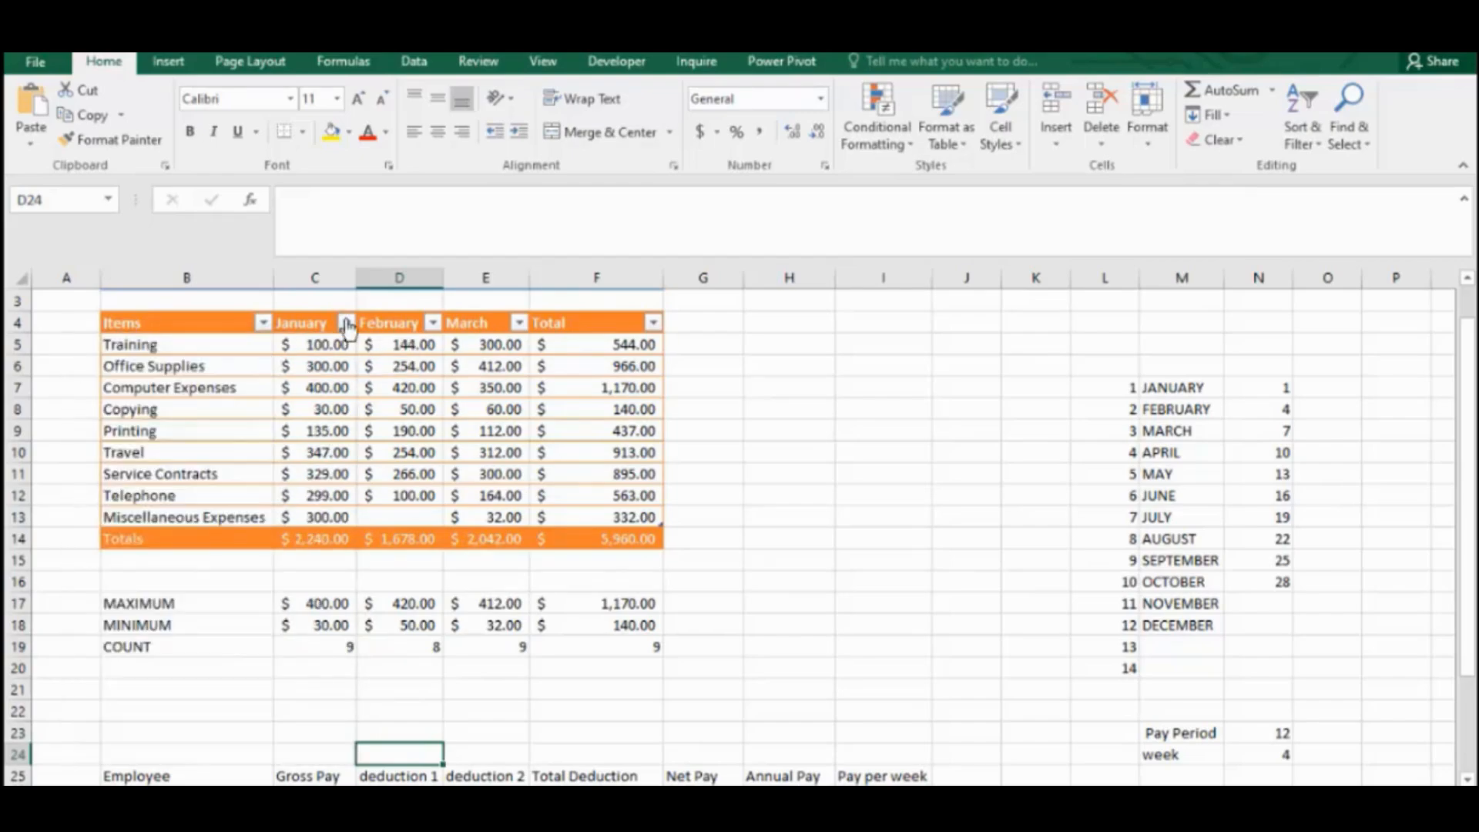
pyautogui.click(433, 324)
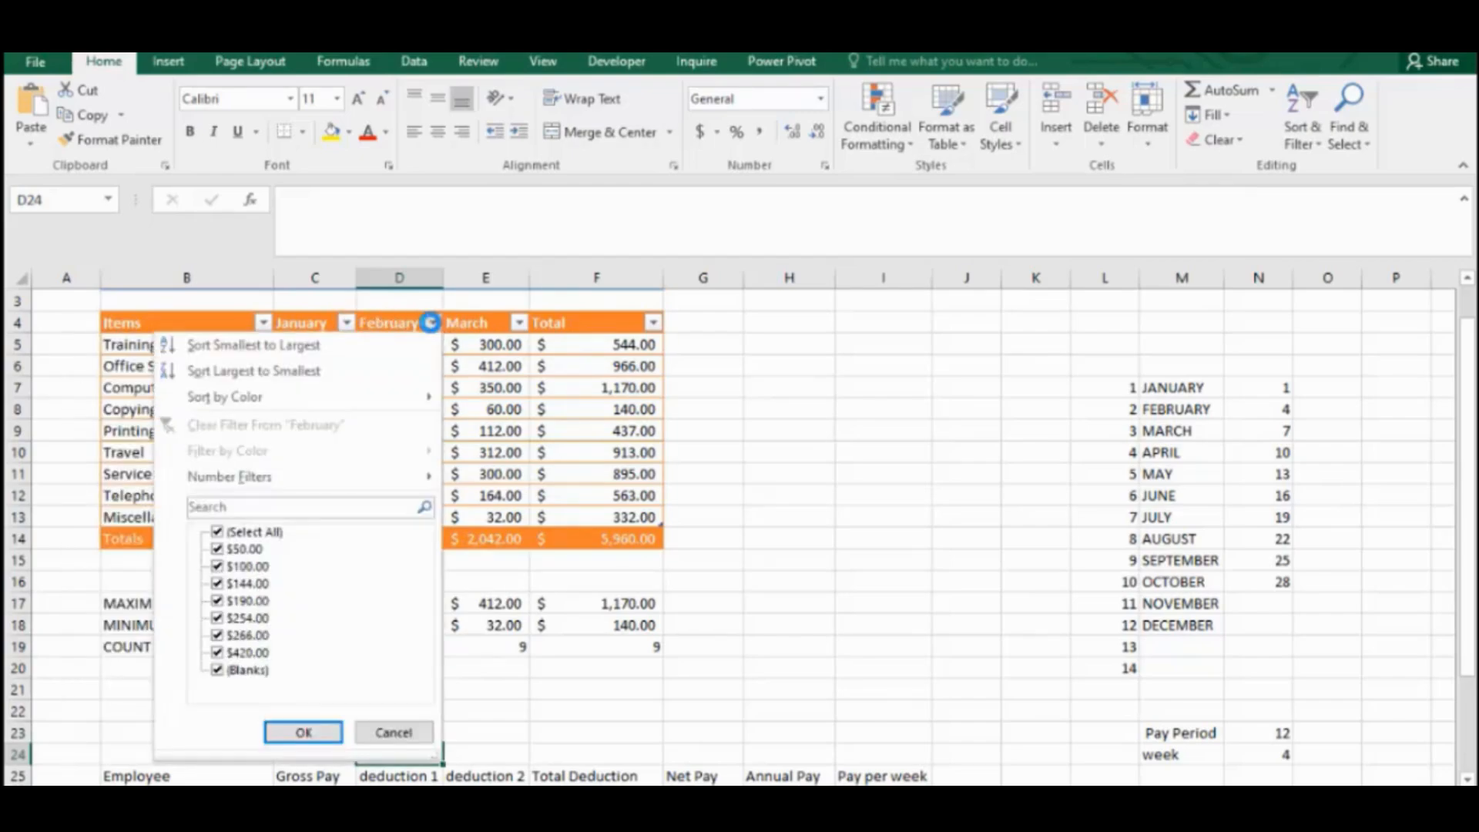
pyautogui.click(433, 323)
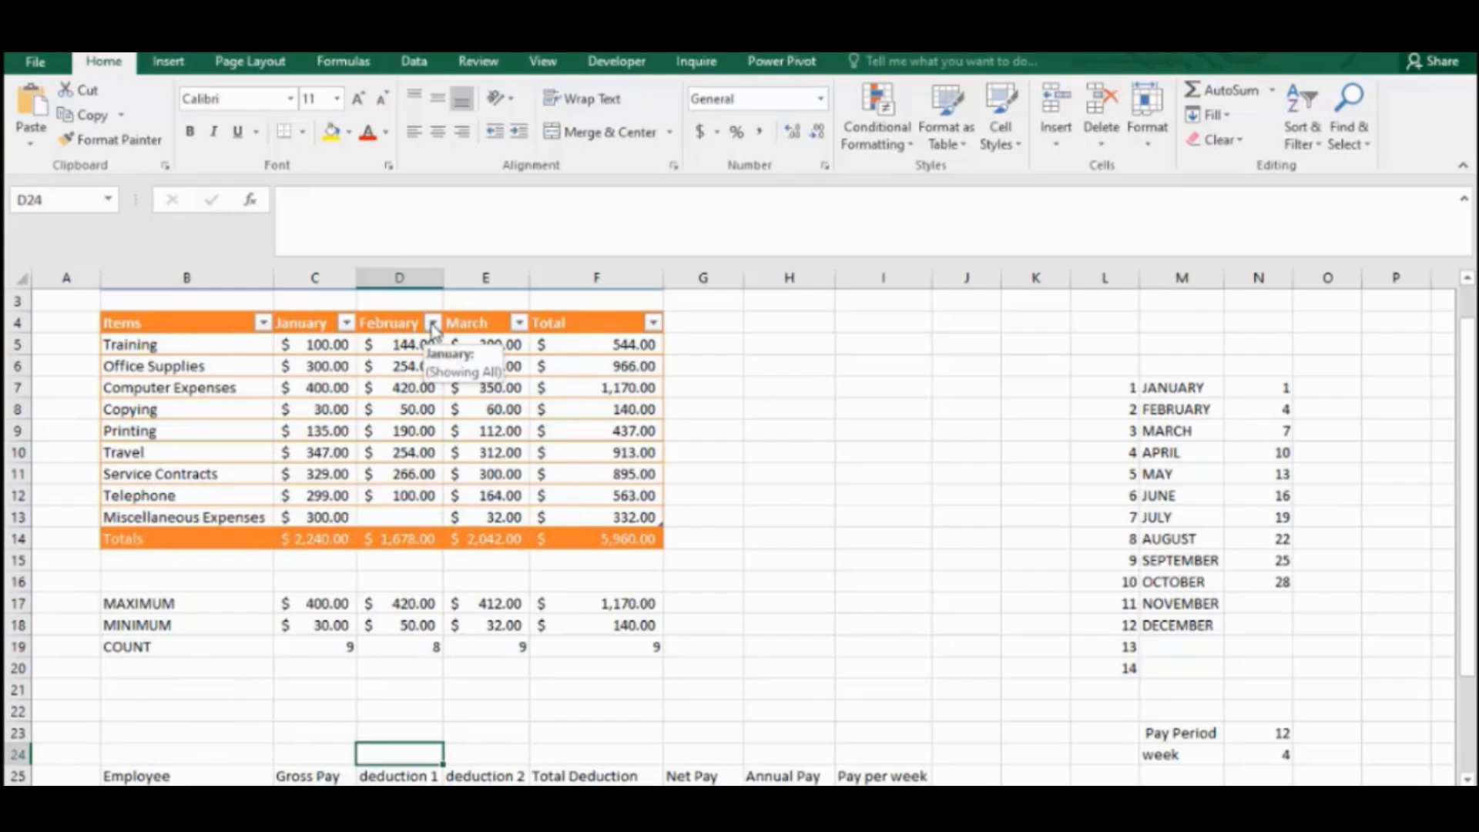
# Step: Look over the text filter choices available for the Items column
pyautogui.click(263, 324)
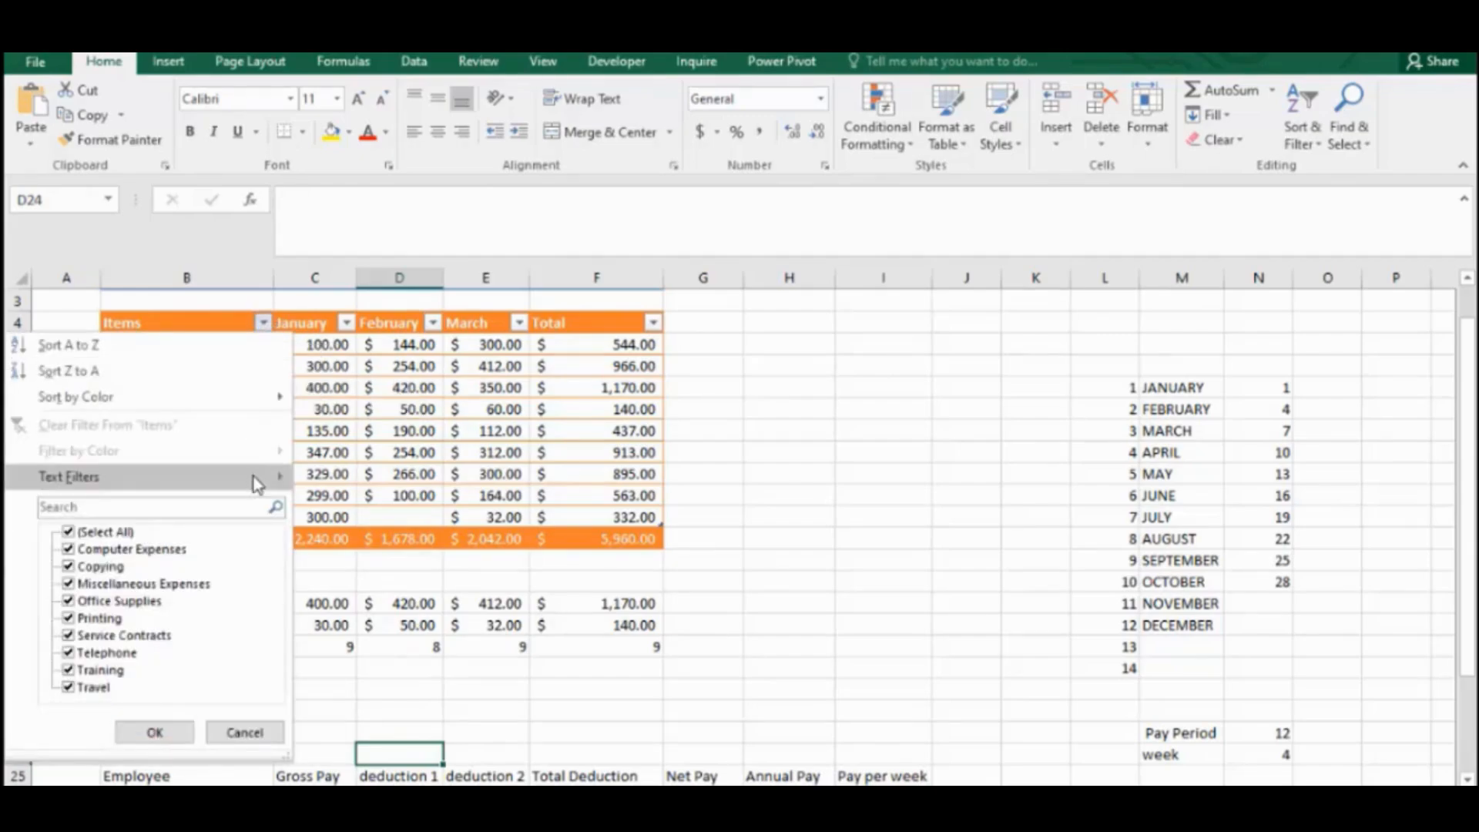
pyautogui.moveTo(252, 476)
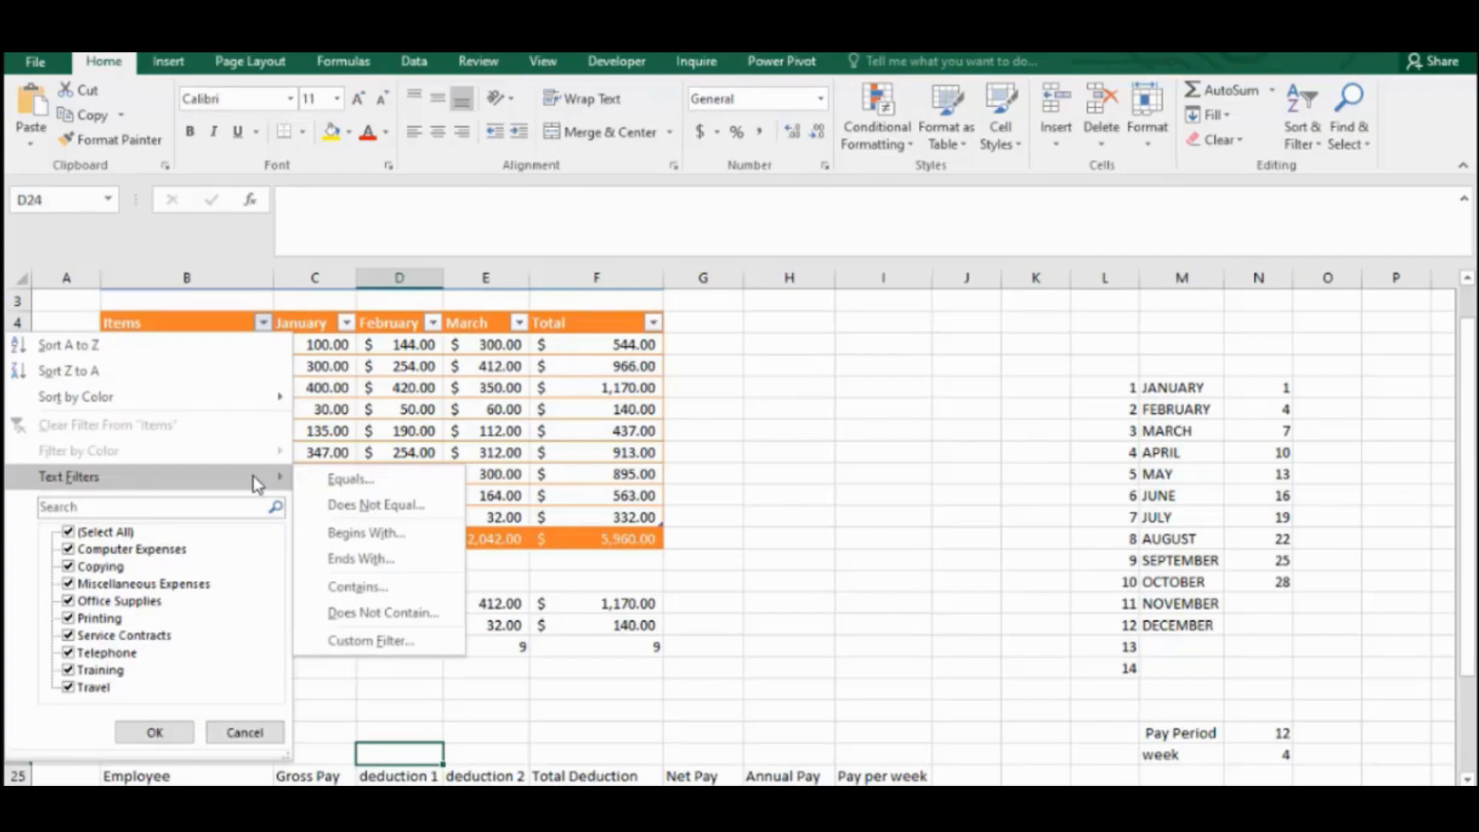
pyautogui.click(306, 328)
# Step: Filter the January column to amounts greater than 300, and clear that filter again
pyautogui.click(324, 324)
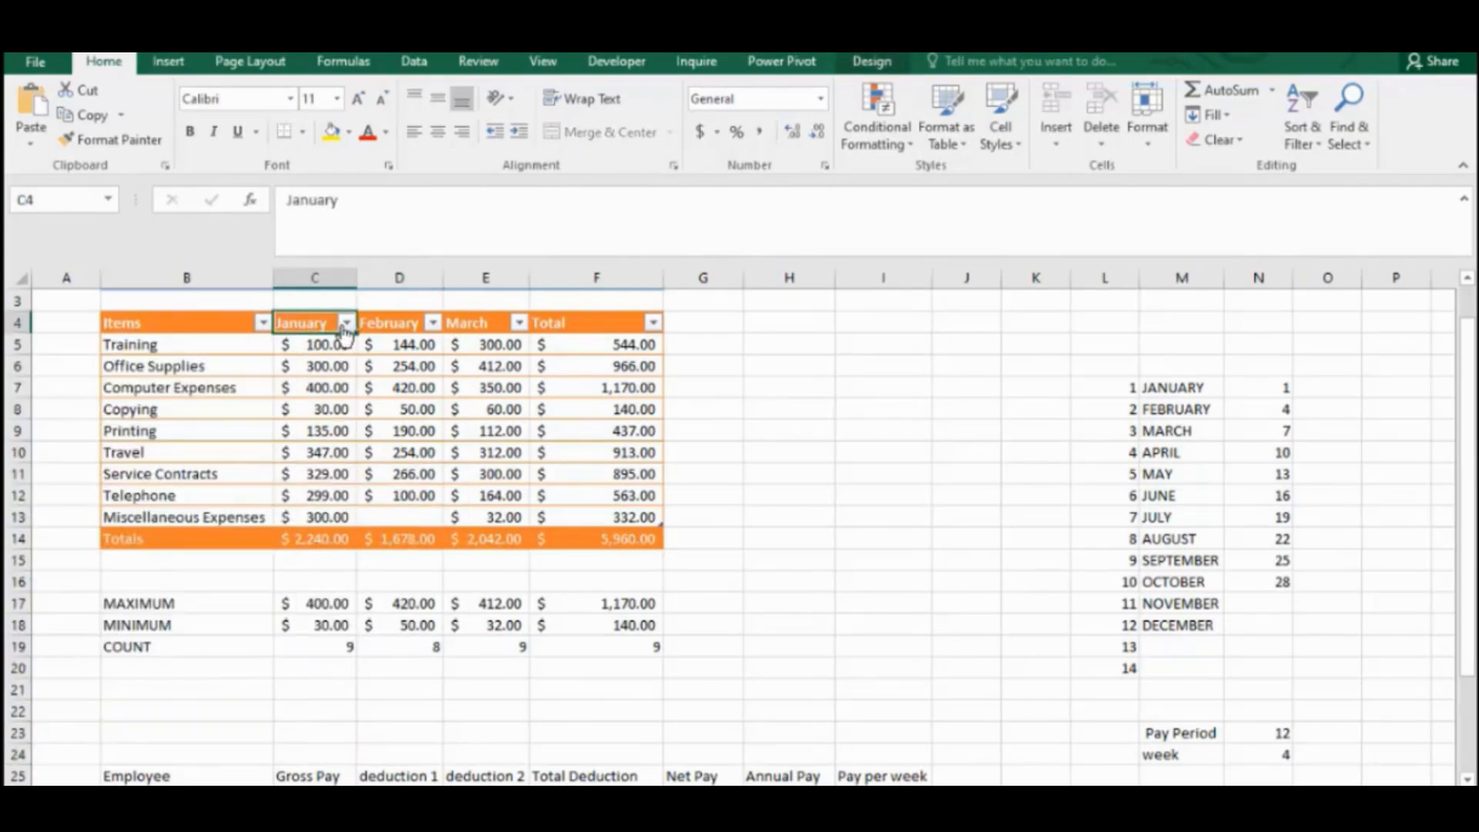
pyautogui.click(346, 323)
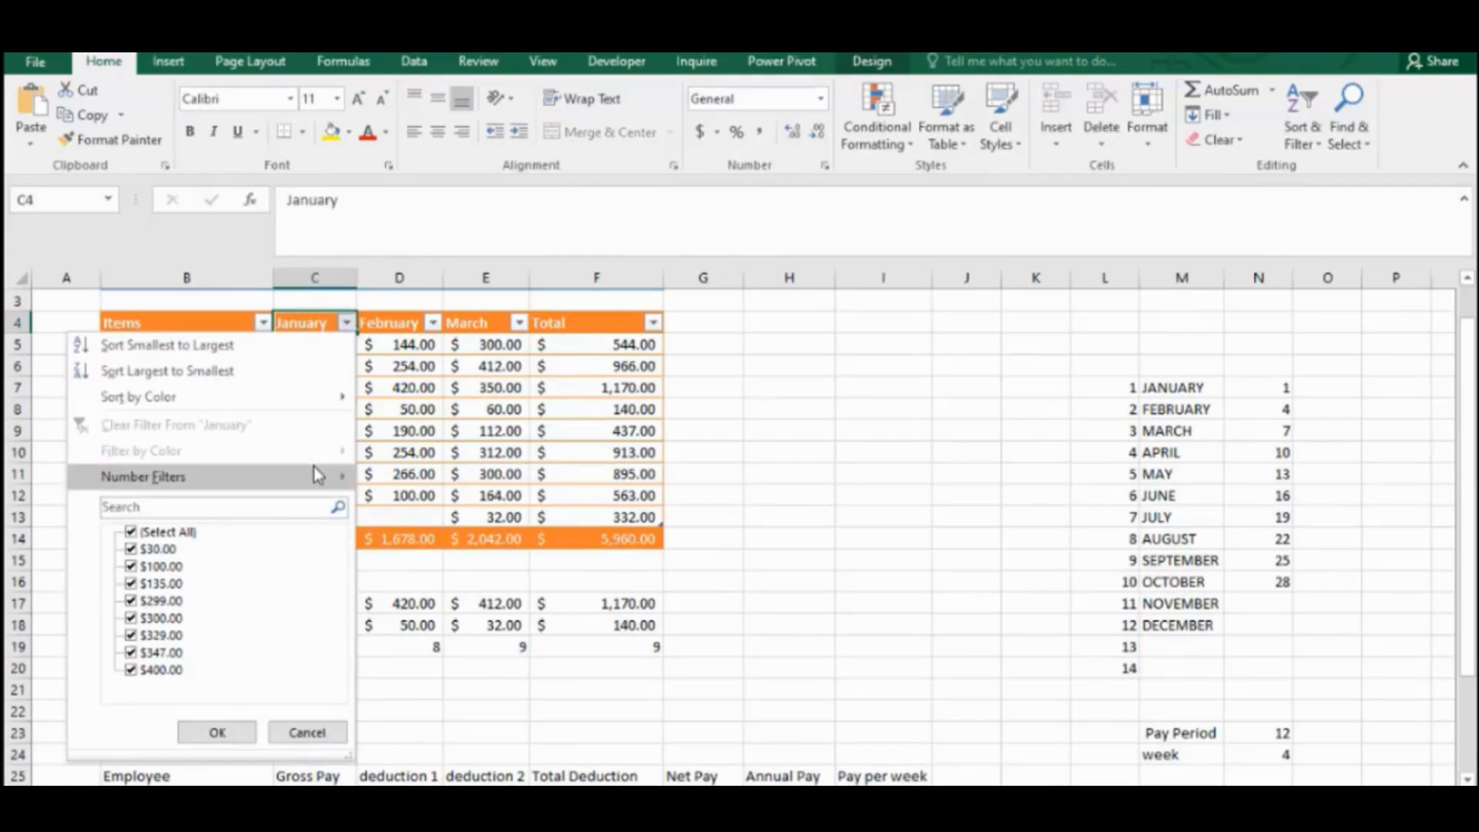
pyautogui.moveTo(318, 475)
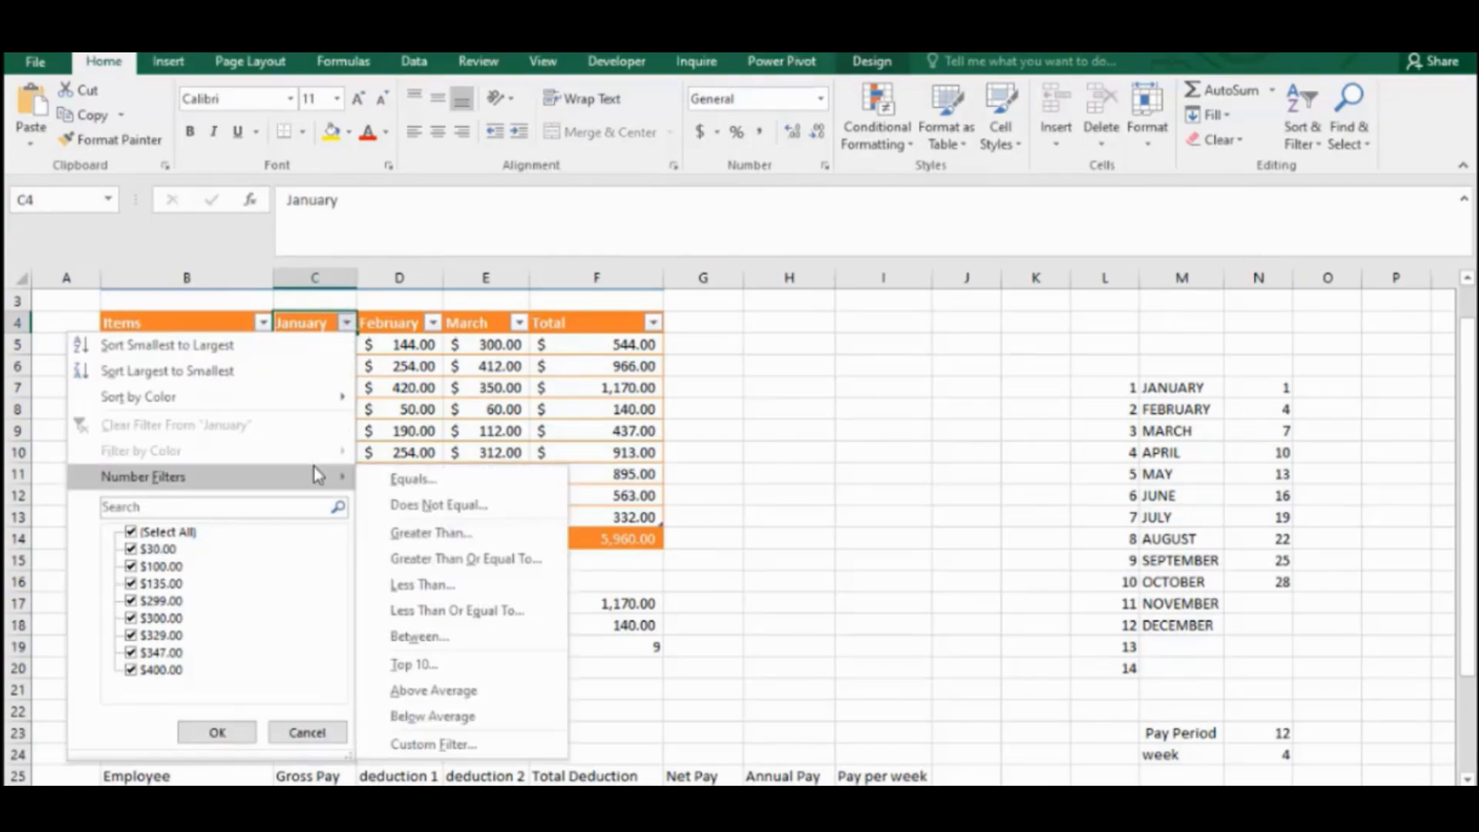
pyautogui.click(458, 537)
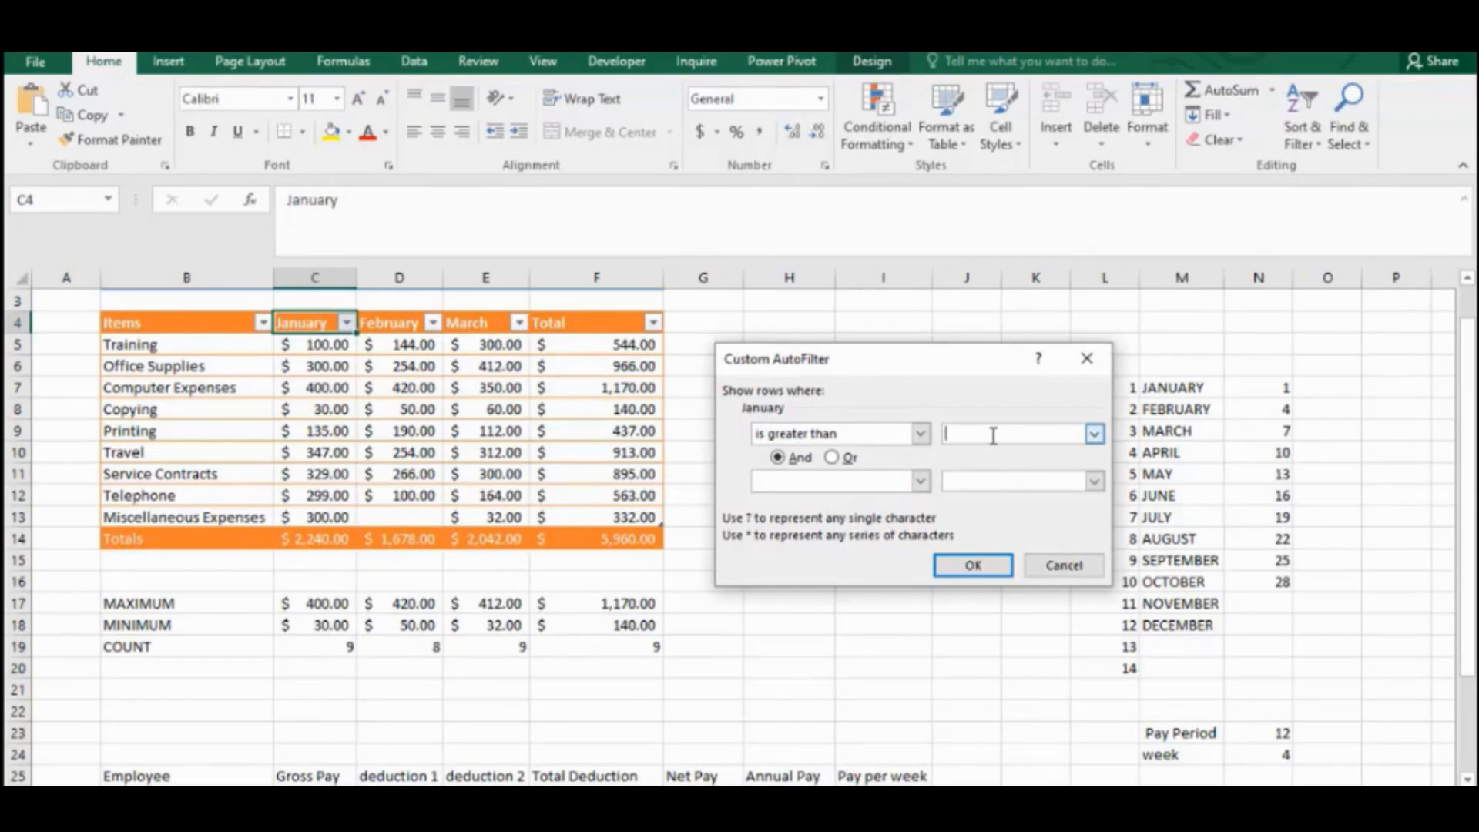
pyautogui.write('300')
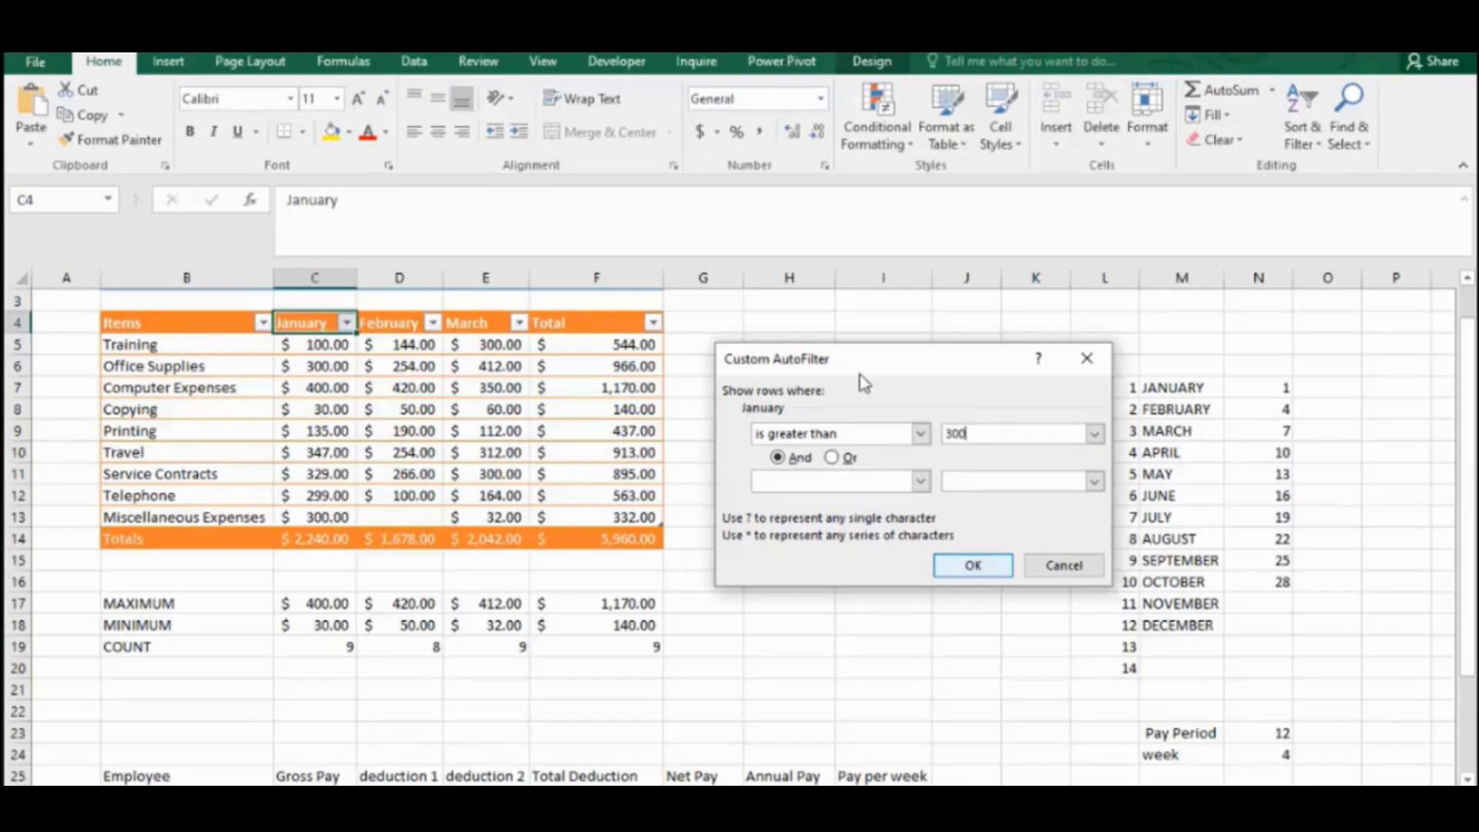
pyautogui.click(974, 567)
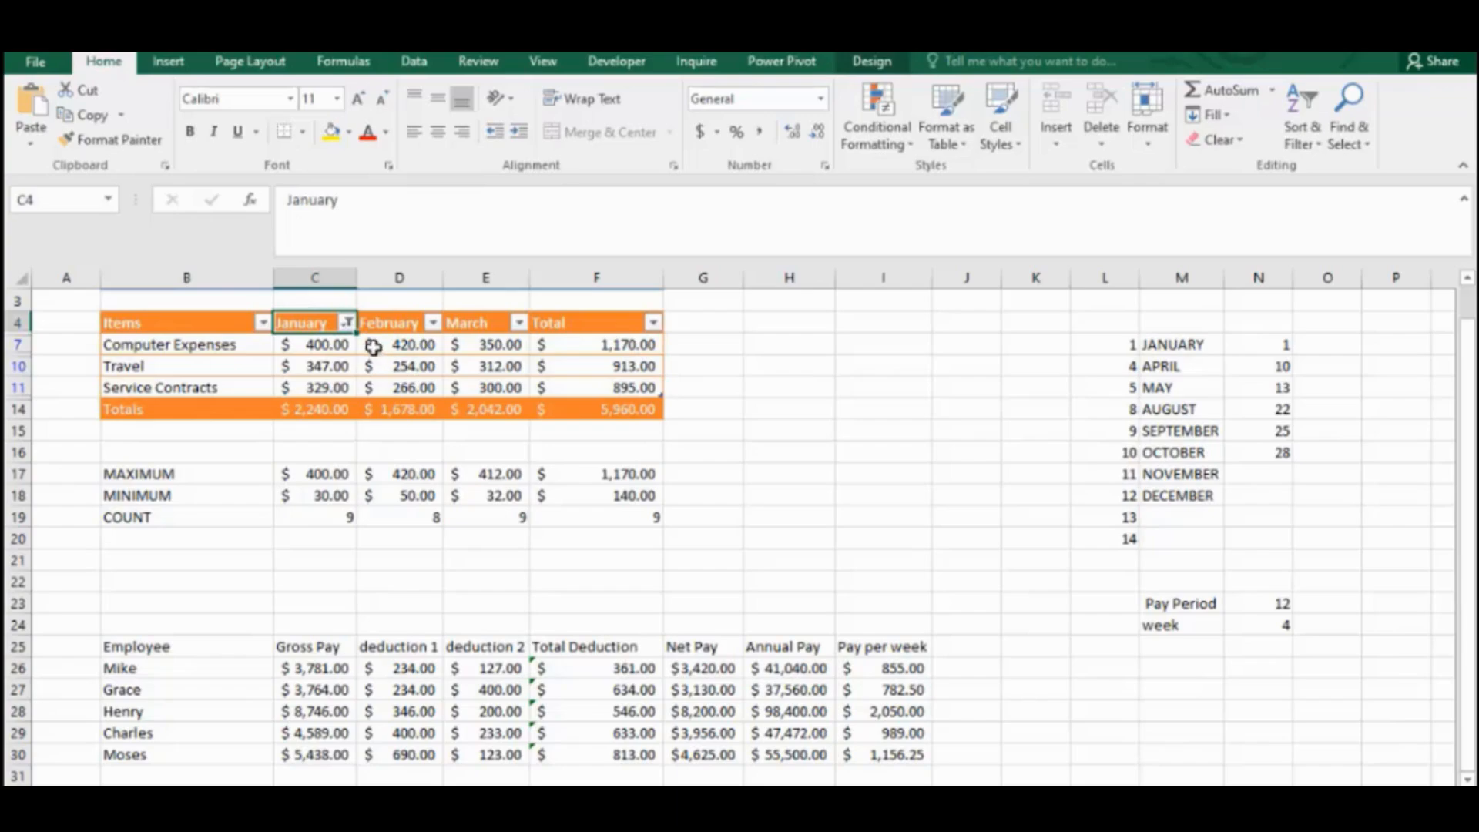
pyautogui.click(347, 322)
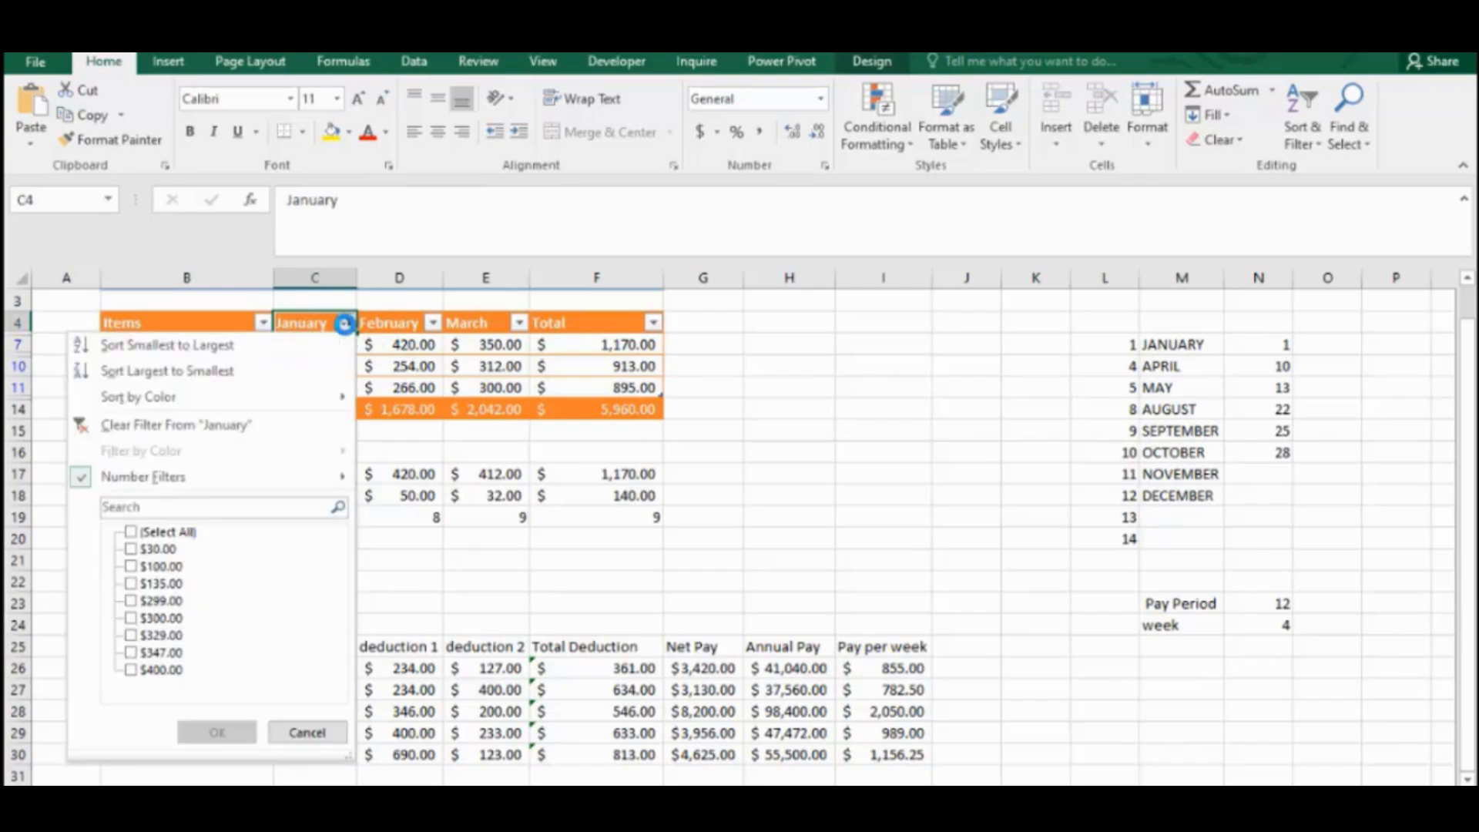
pyautogui.click(221, 441)
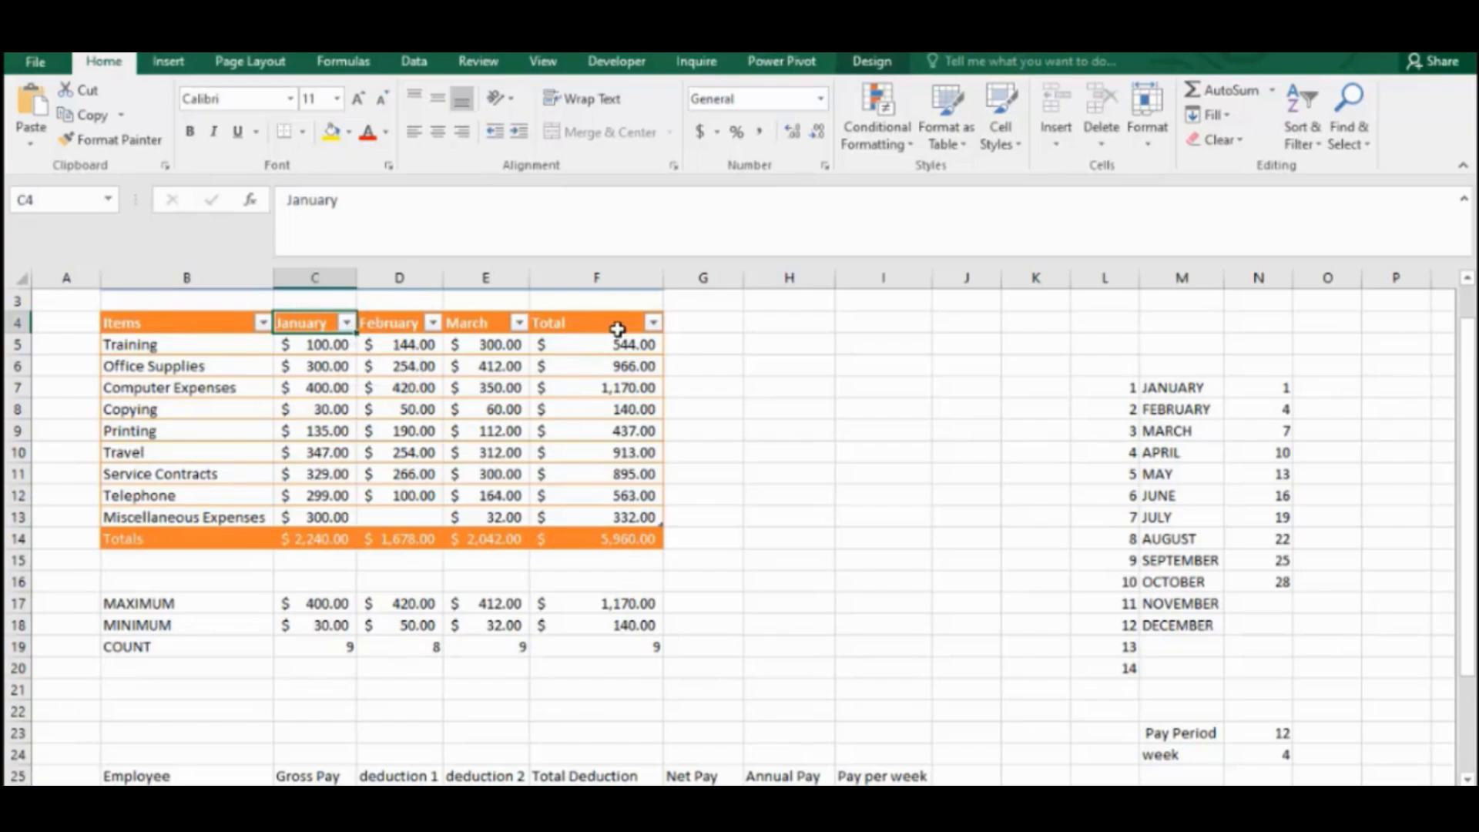
# Step: Sort the expense table by Total from largest to smallest, and re-sort it by January from smallest to largest
pyautogui.click(654, 323)
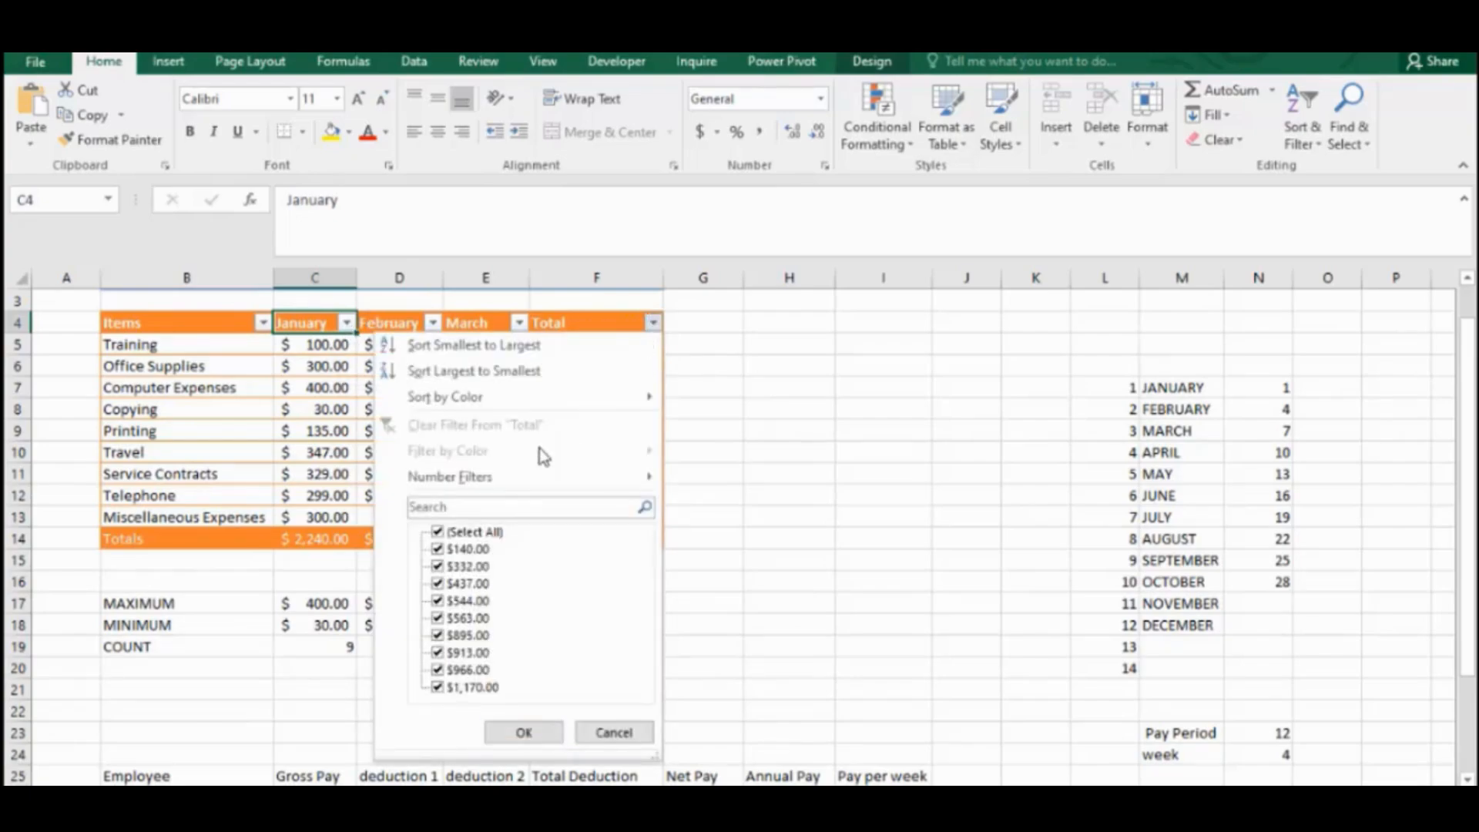
pyautogui.click(565, 378)
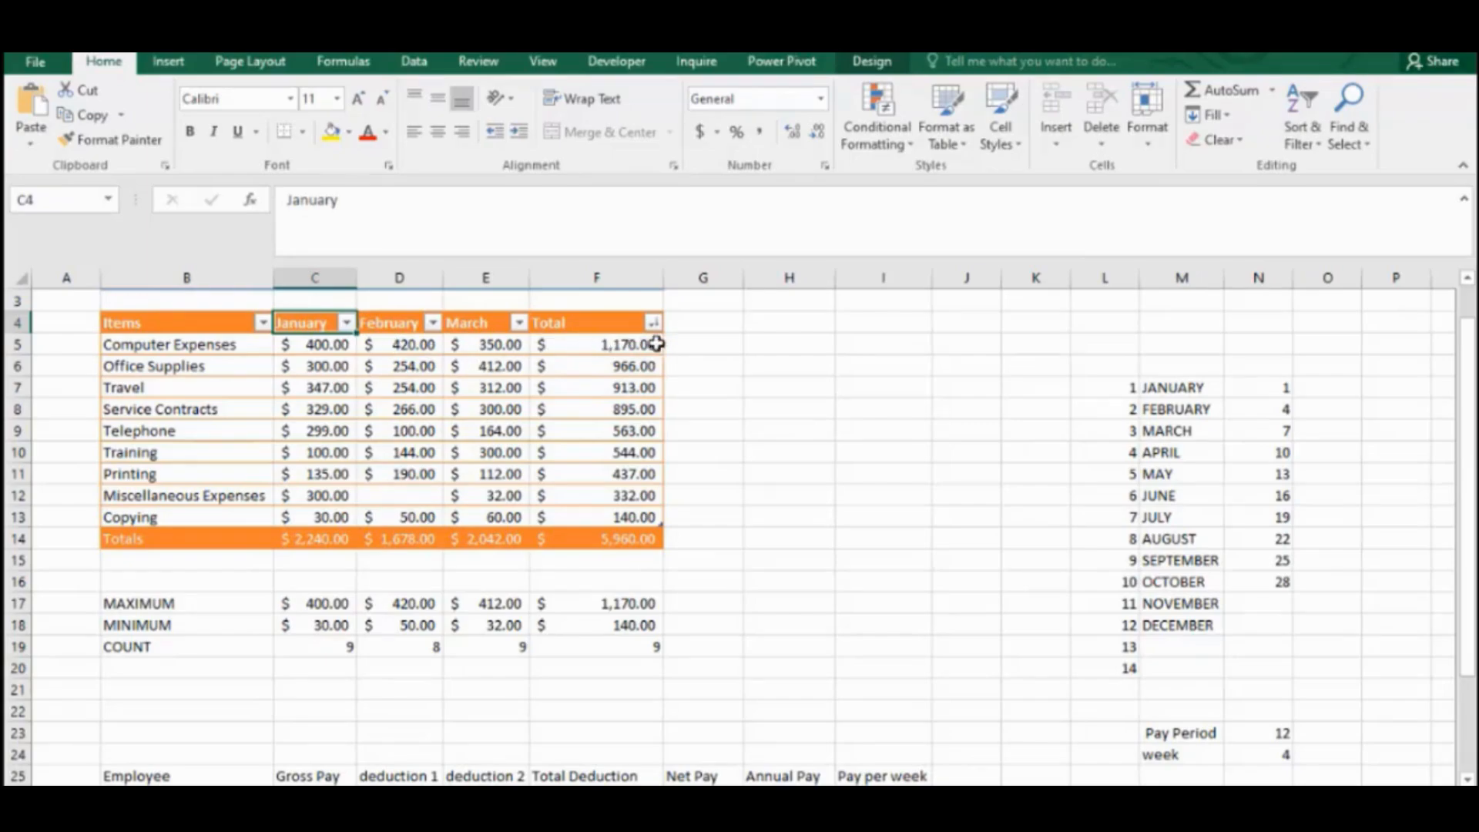
pyautogui.click(346, 323)
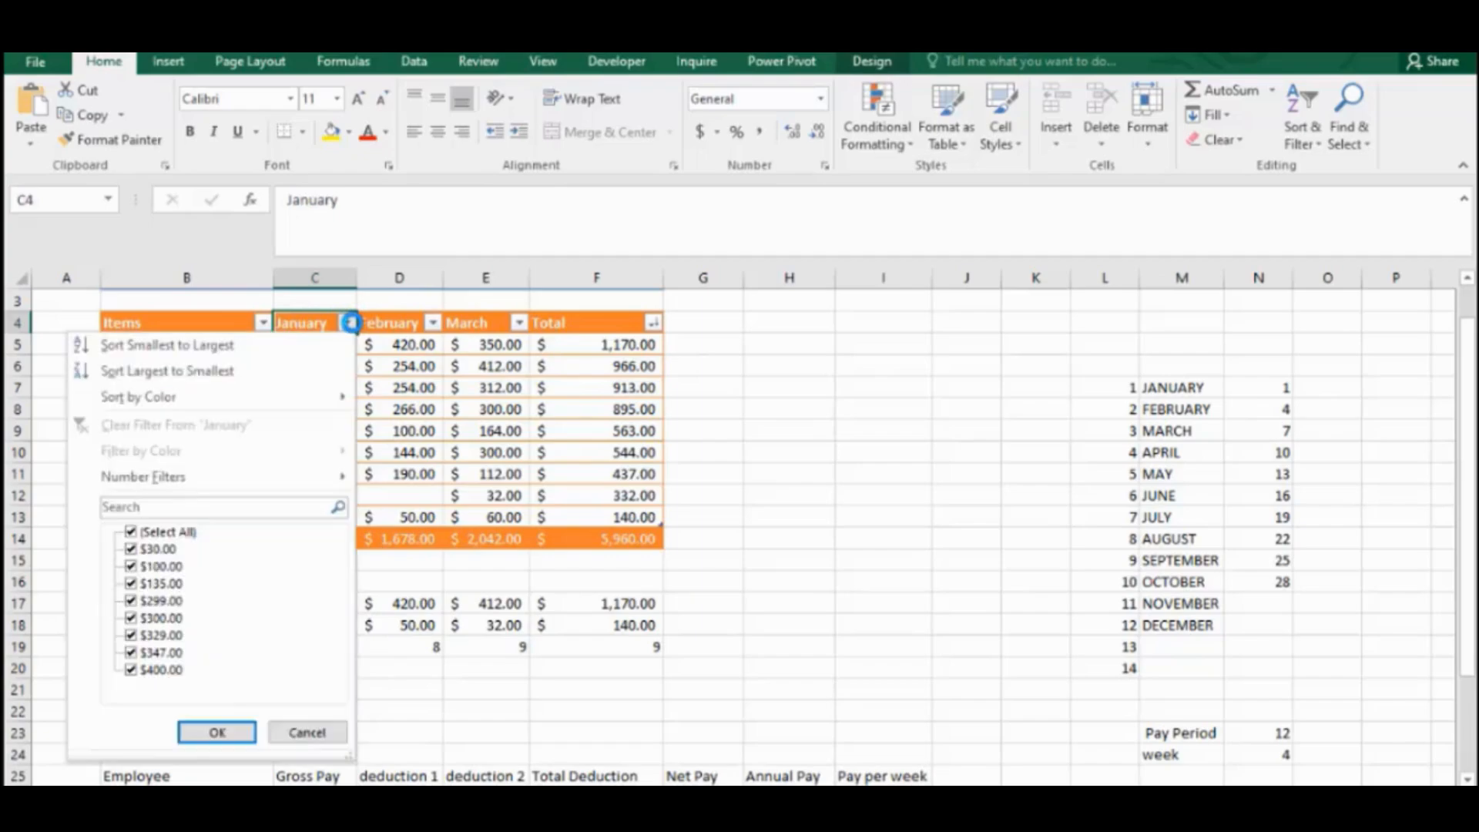
pyautogui.click(273, 344)
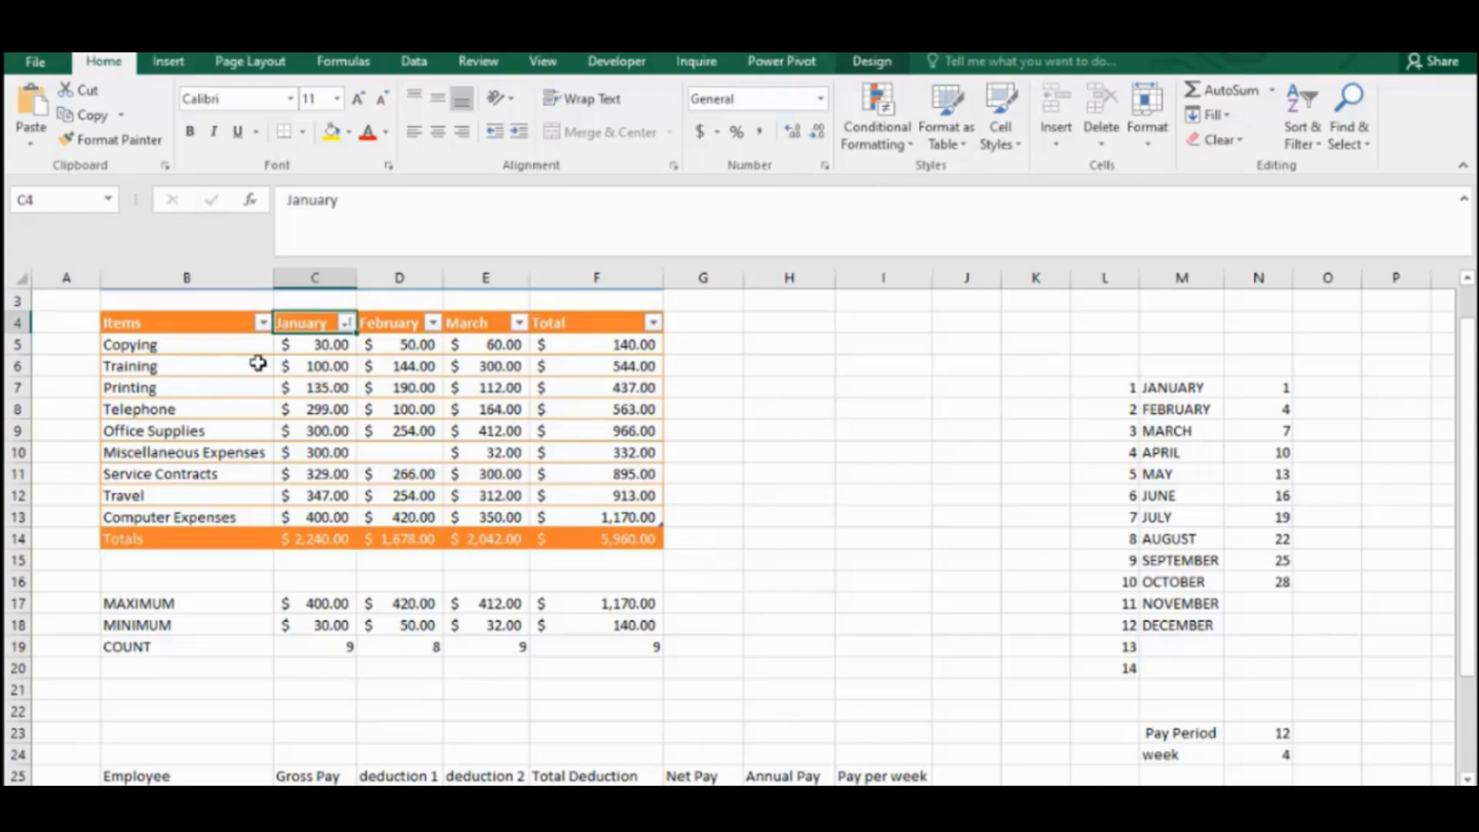
# Step: Sort the expense table by the January amounts from largest to smallest
pyautogui.click(346, 323)
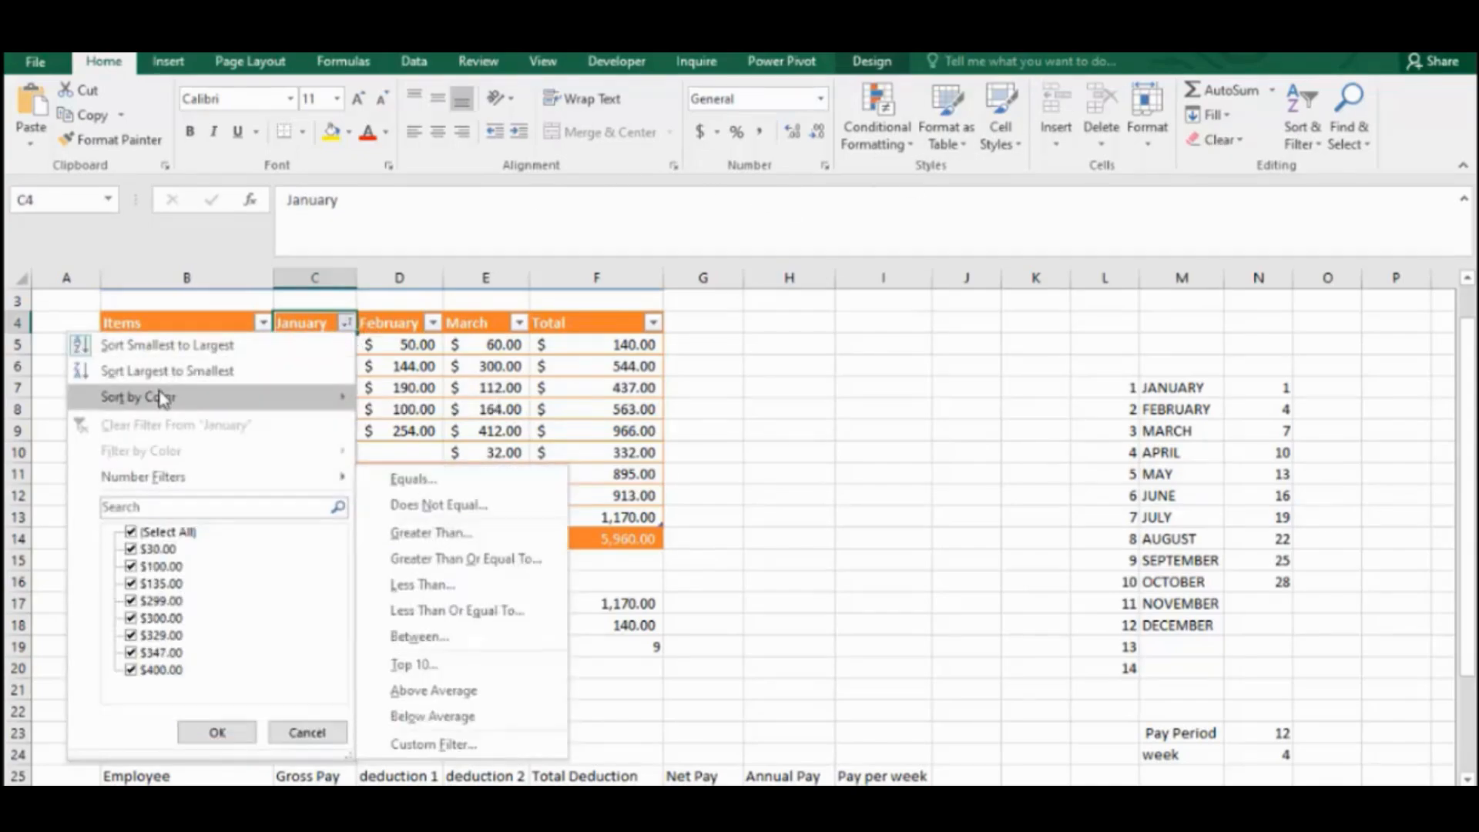
pyautogui.click(349, 331)
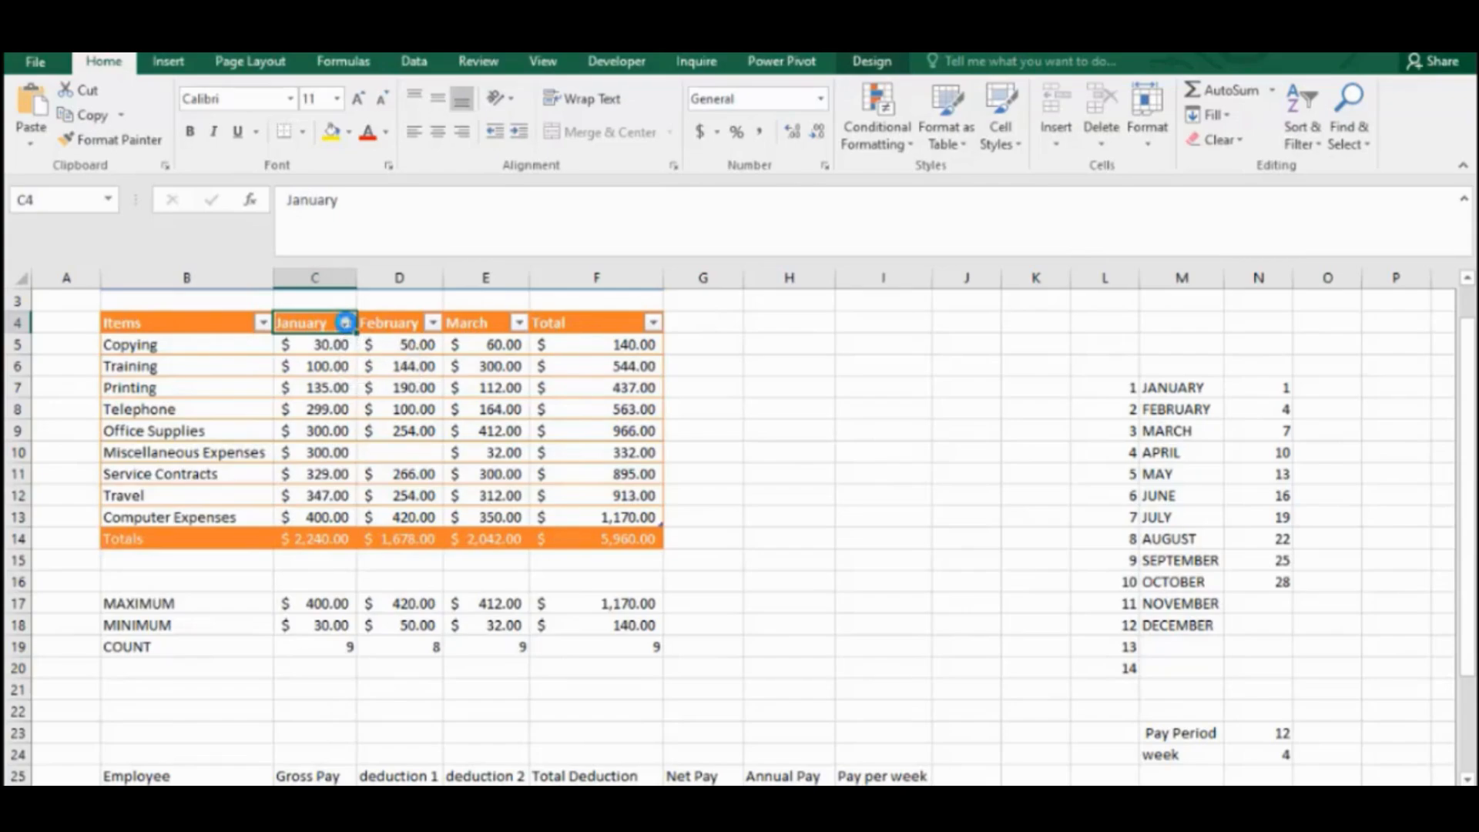
pyautogui.click(347, 329)
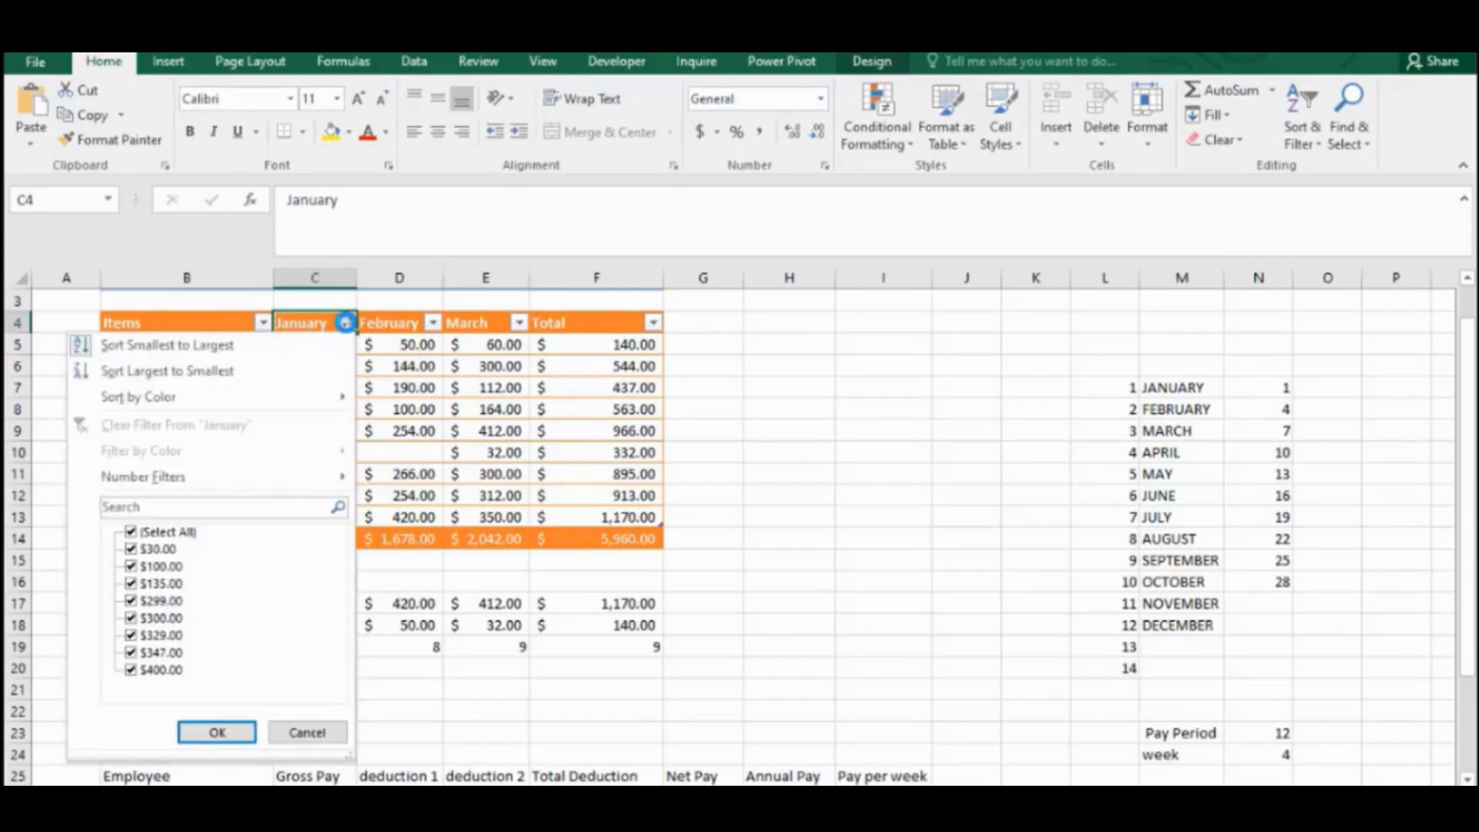
pyautogui.click(182, 371)
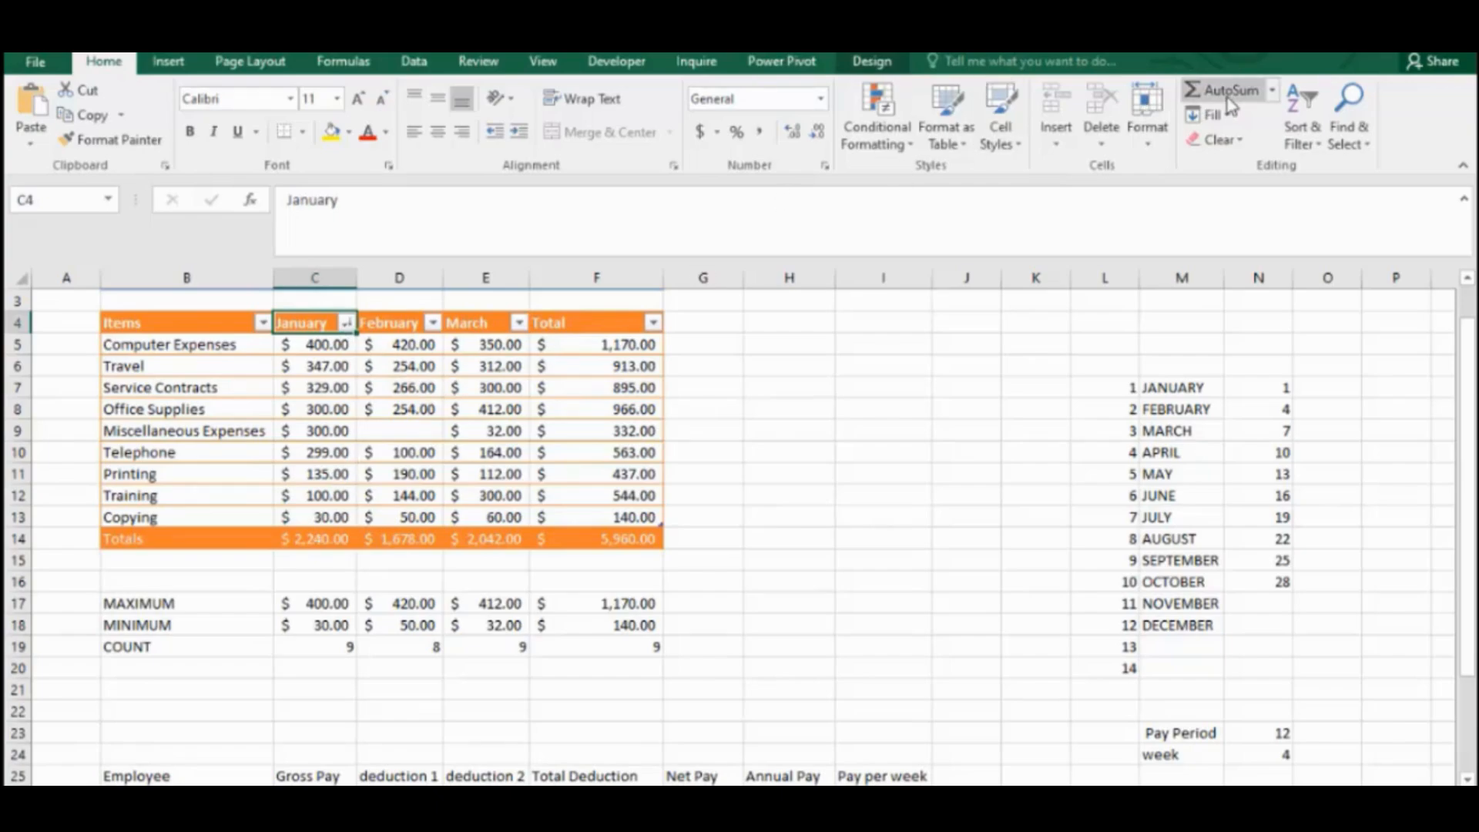
# Step: Clear the expense table's current sort state and look at the Custom Sort option
pyautogui.click(1315, 148)
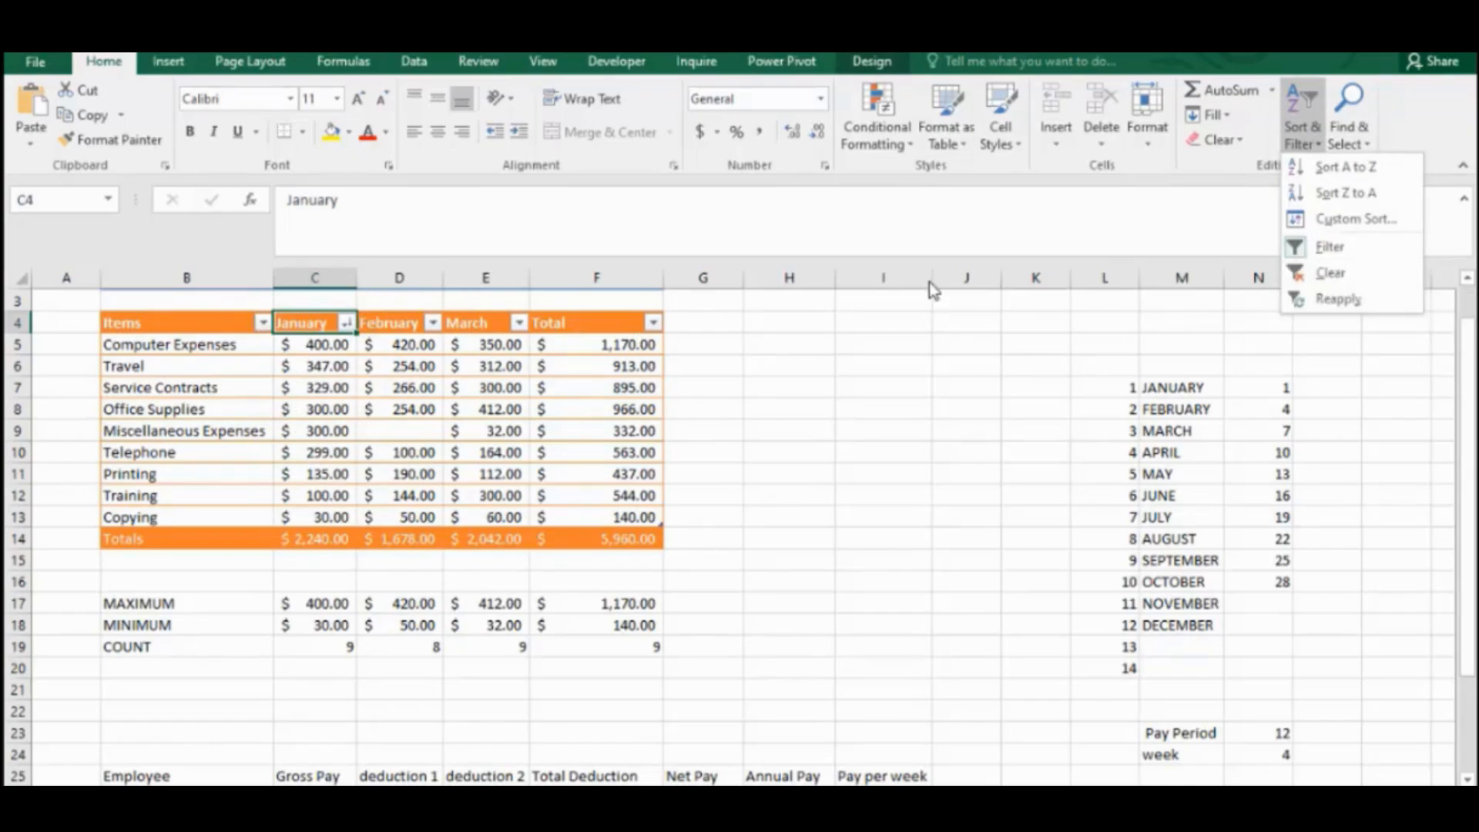
pyautogui.click(1347, 276)
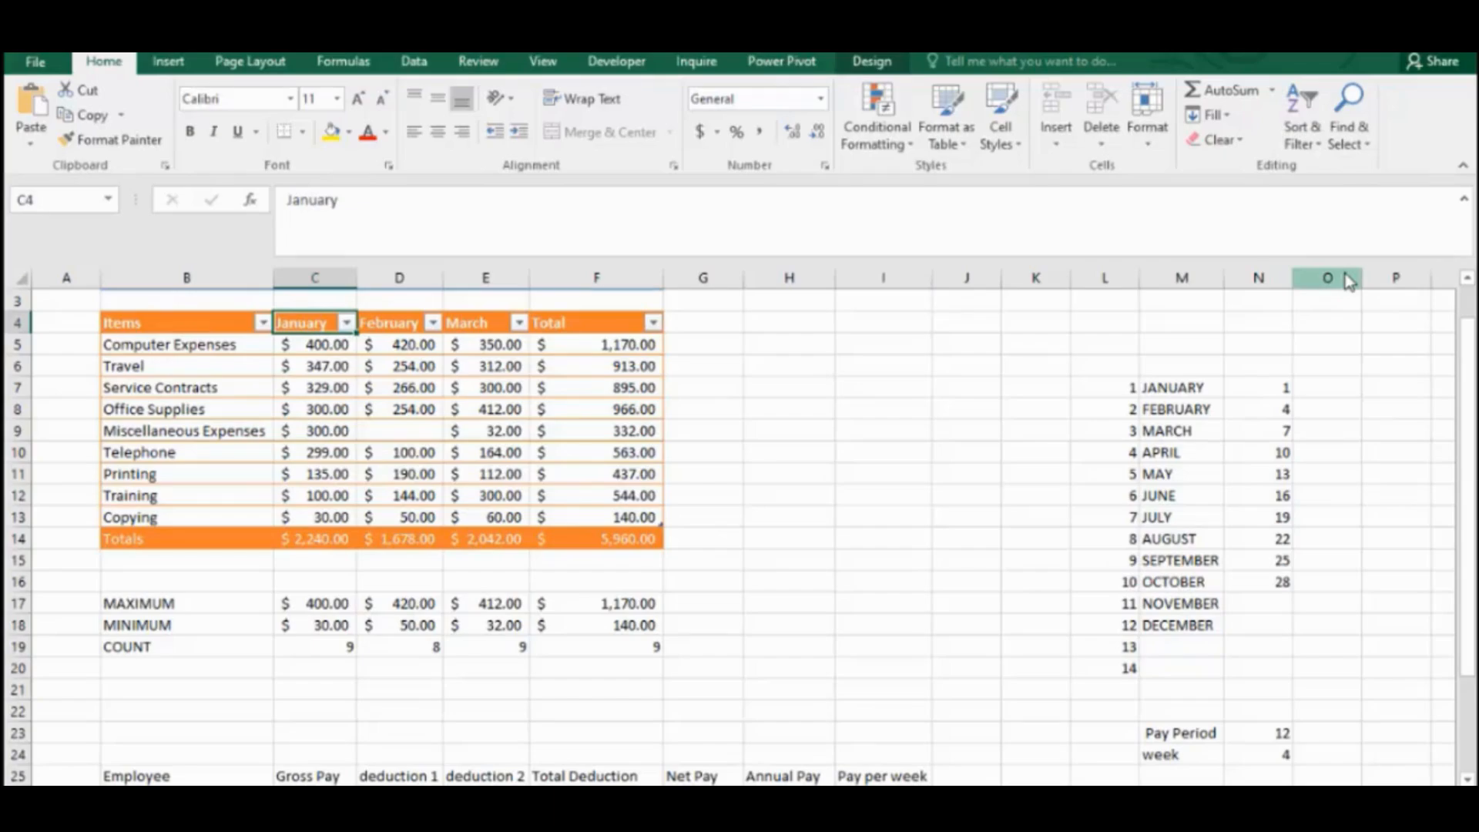
pyautogui.click(1310, 142)
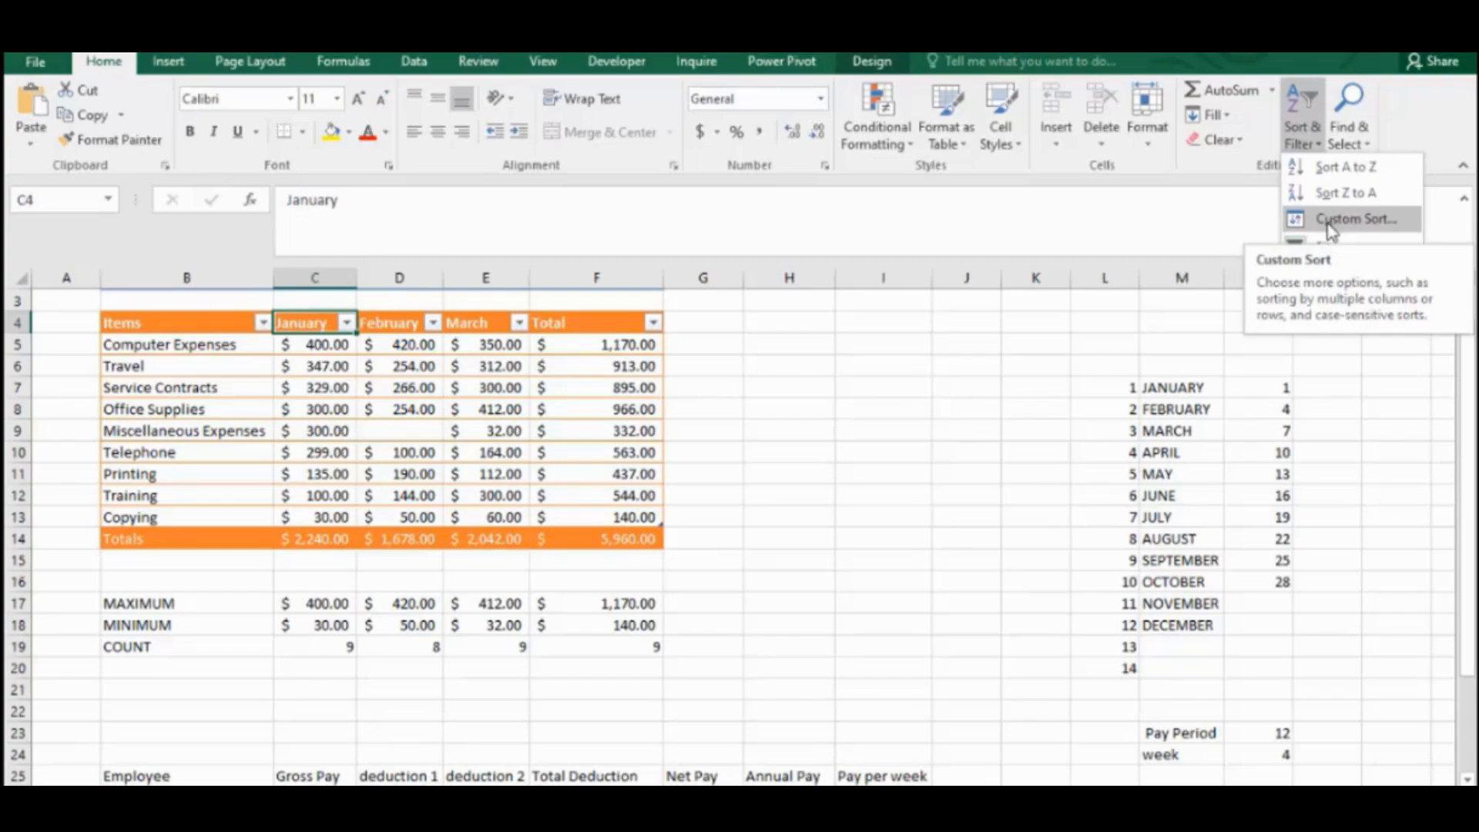
pyautogui.click(401, 373)
# Step: Insert a 2-D clustered column chart of the expense table and move it beside the table, clear of the data
pyautogui.click(224, 343)
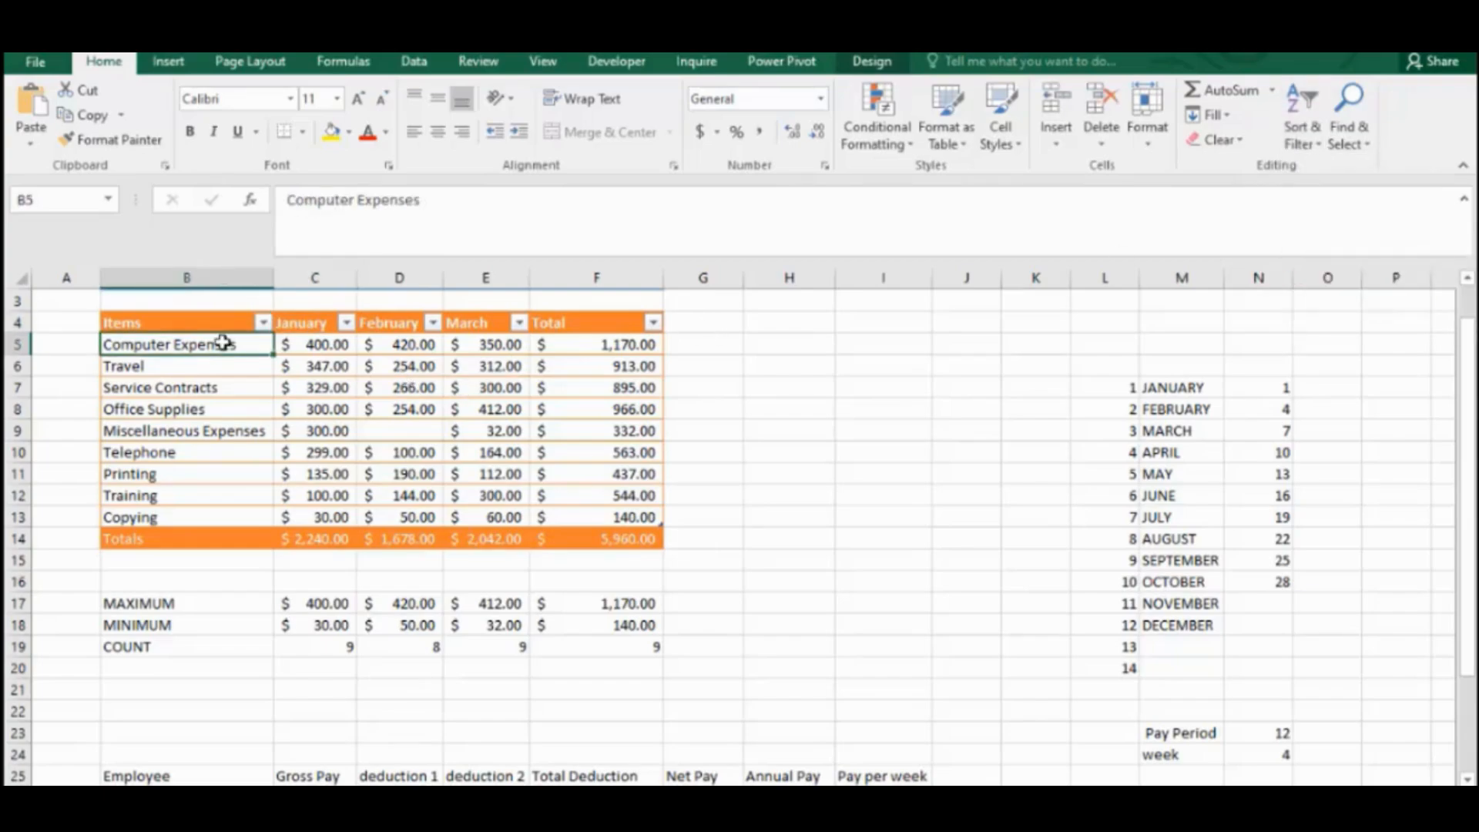
pyautogui.click(168, 62)
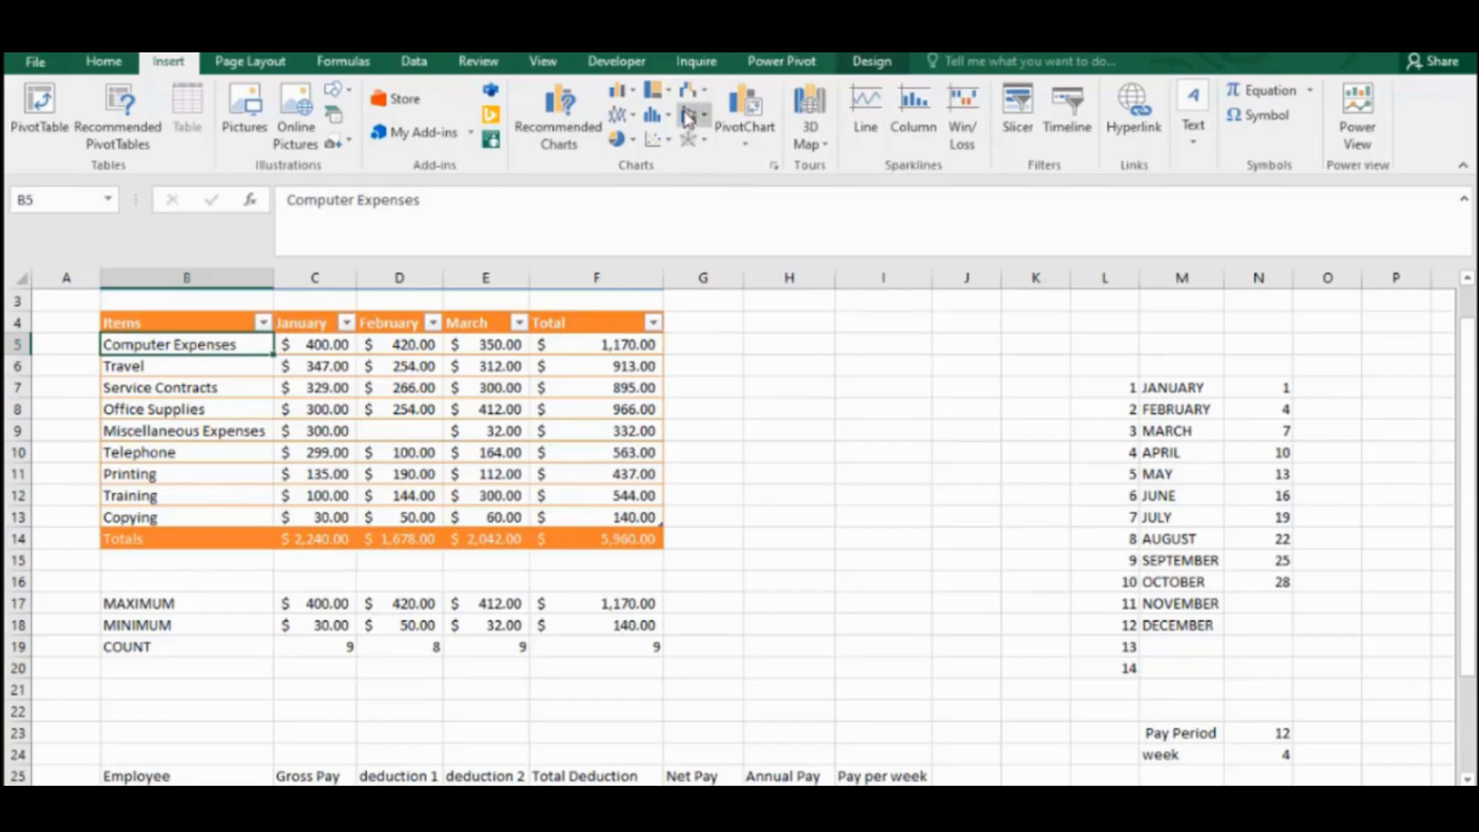
pyautogui.click(625, 95)
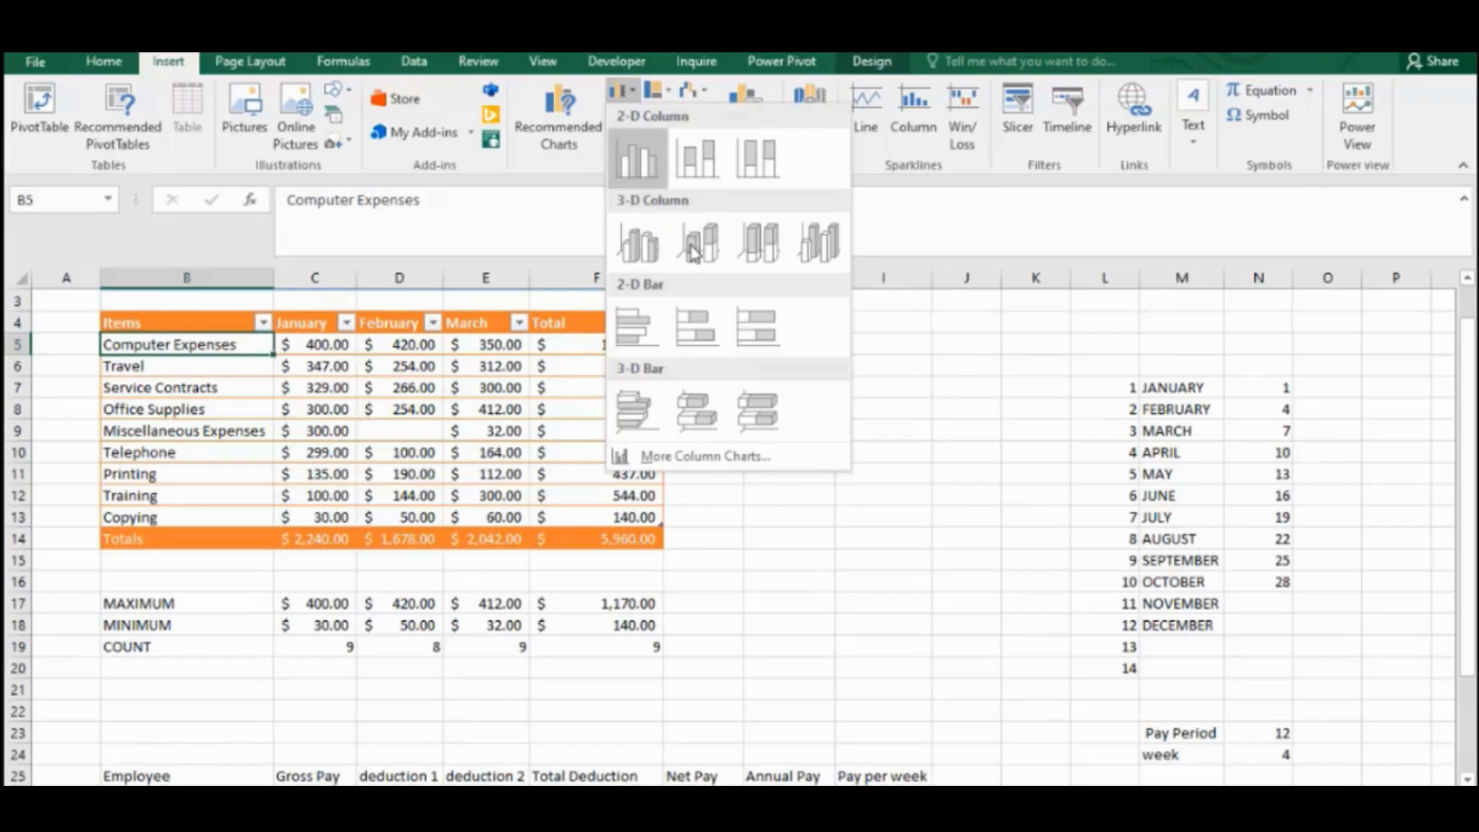
pyautogui.click(648, 166)
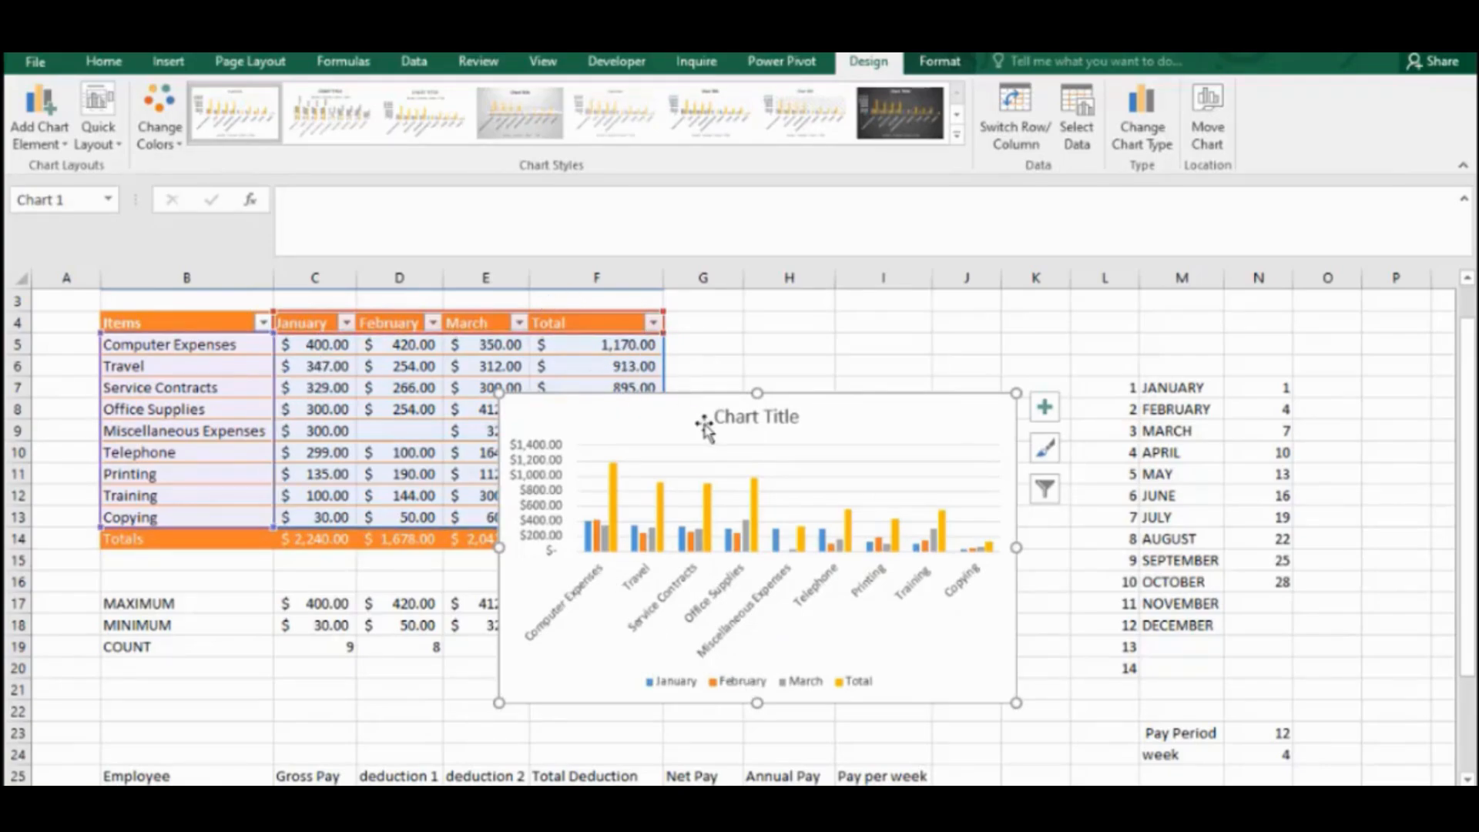
pyautogui.moveTo(704, 423); pyautogui.dragTo(908, 491)
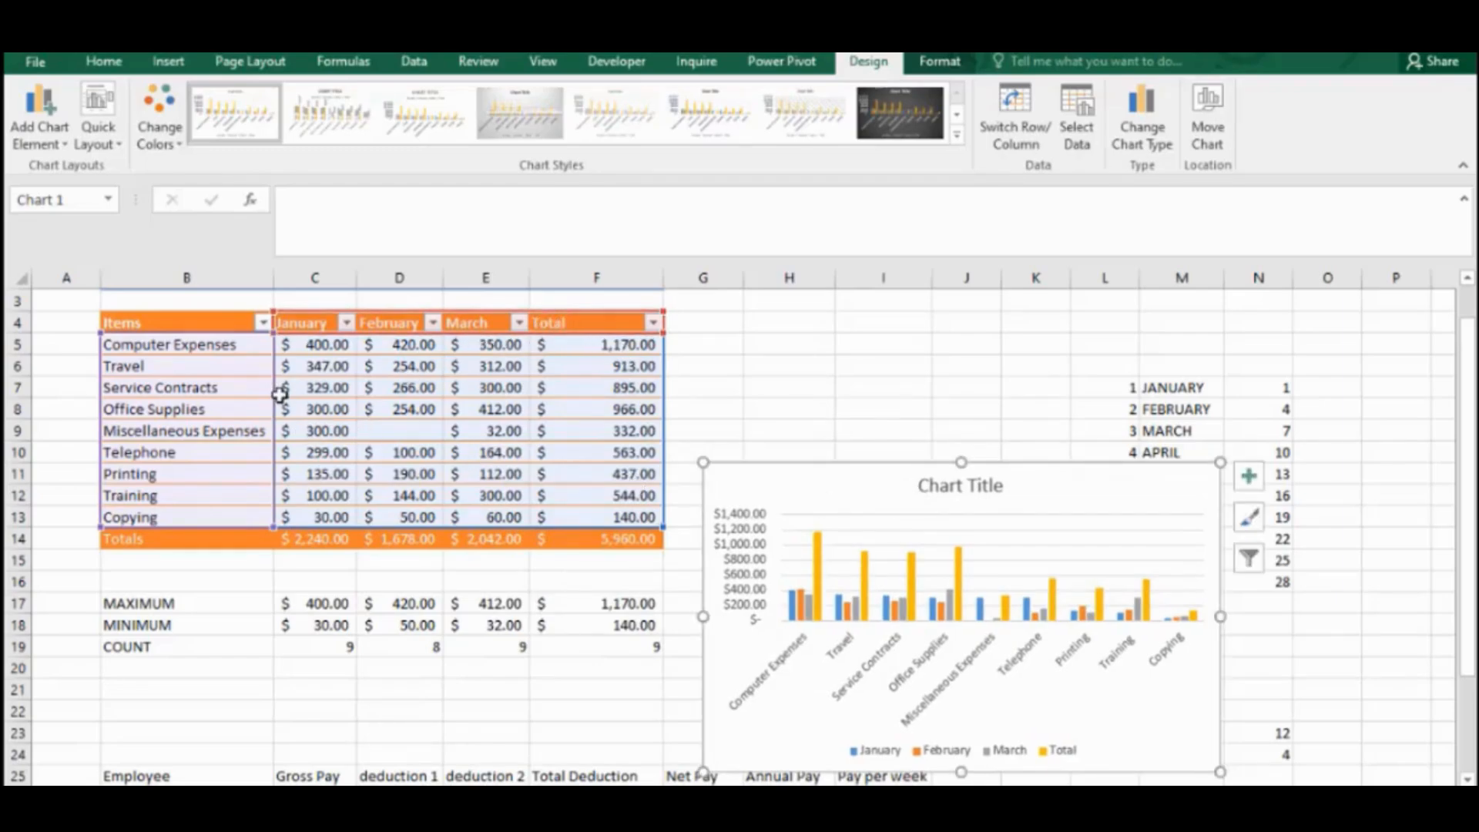
# Step: Narrow the column chart's data range so that it plots only the Total column for each expense item
pyautogui.moveTo(273, 396); pyautogui.dragTo(403, 383)
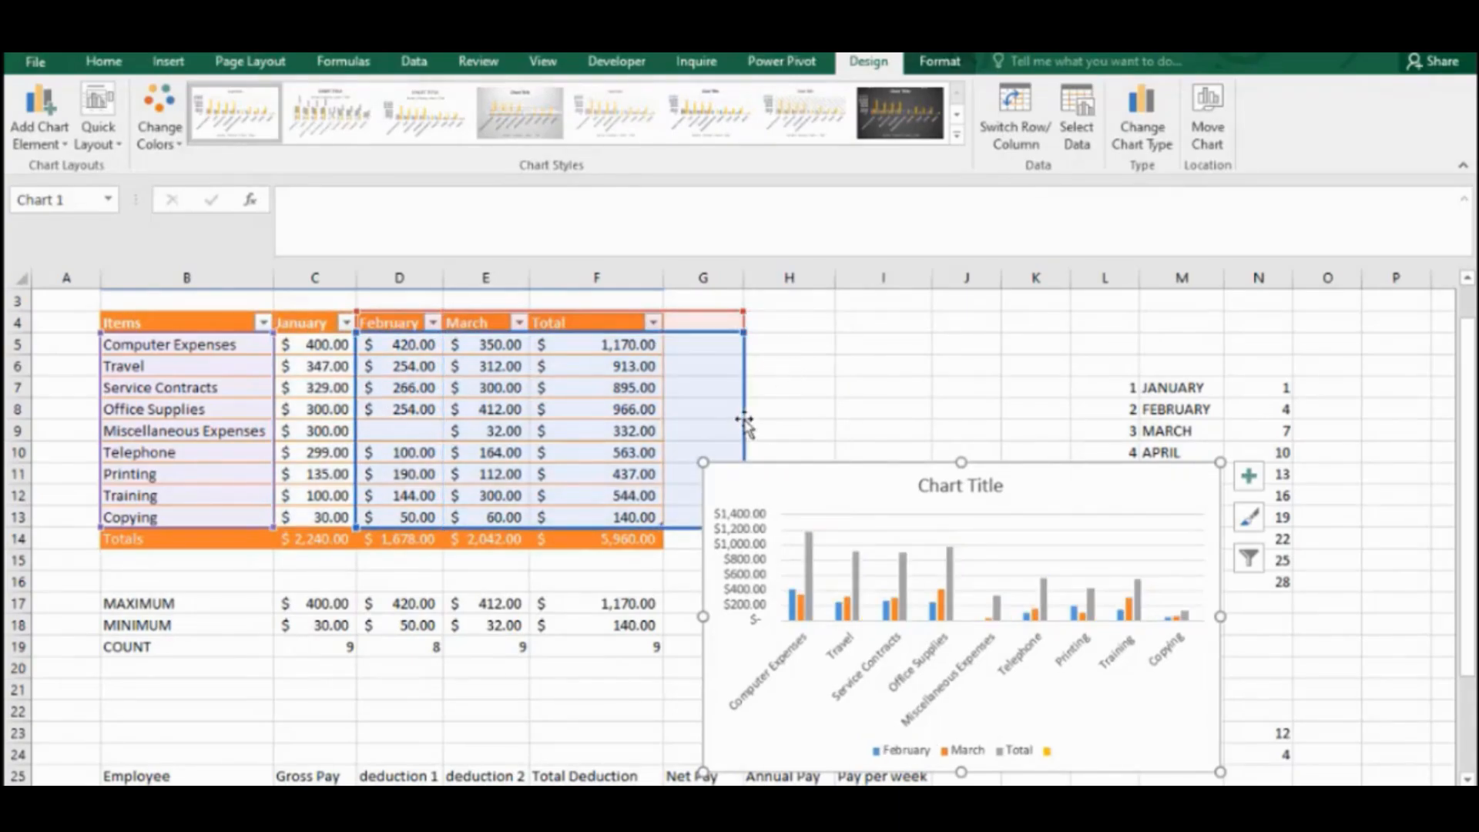
pyautogui.moveTo(735, 316); pyautogui.dragTo(647, 321)
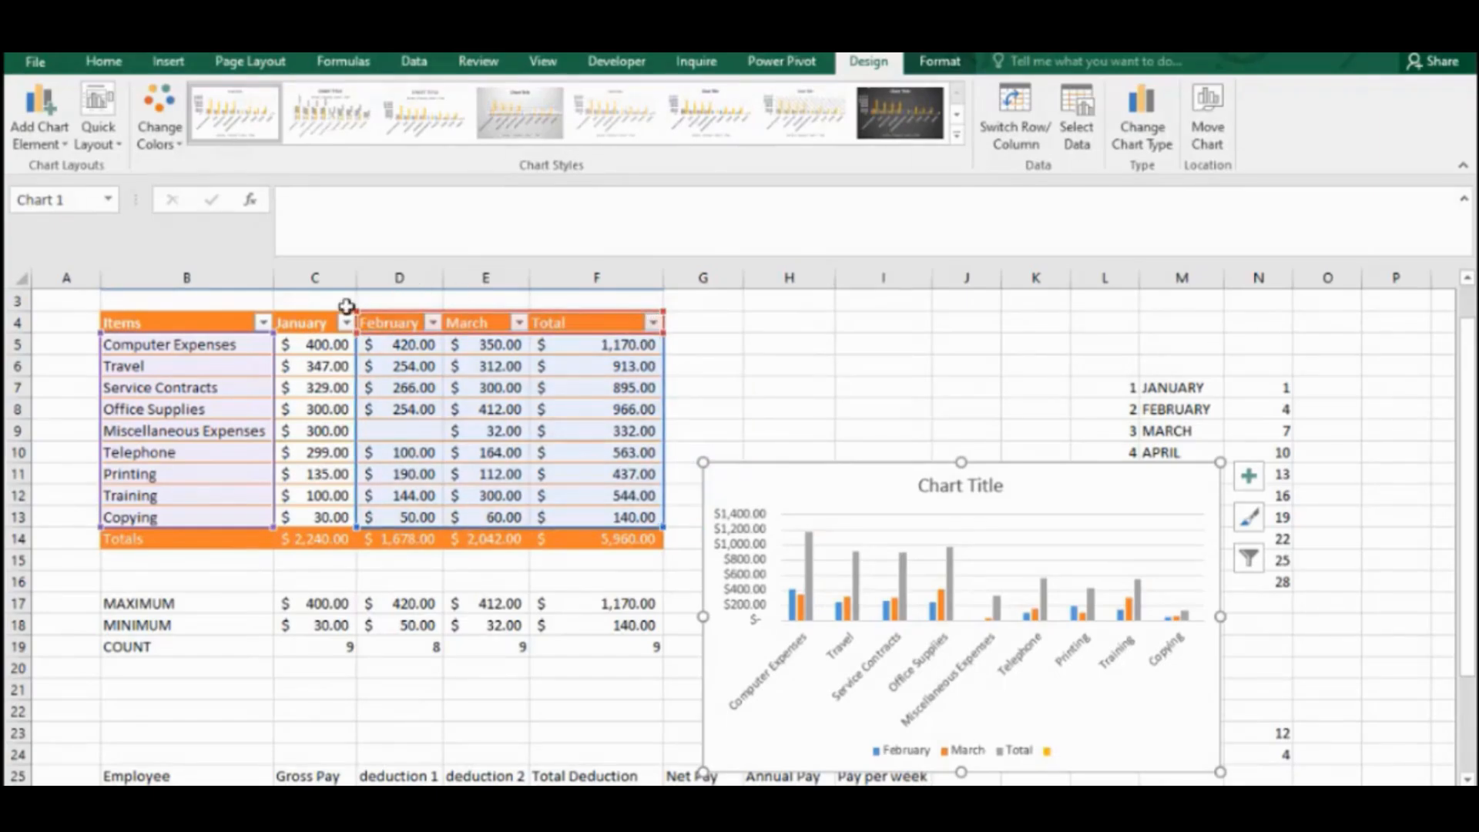
pyautogui.moveTo(357, 311); pyautogui.dragTo(526, 306)
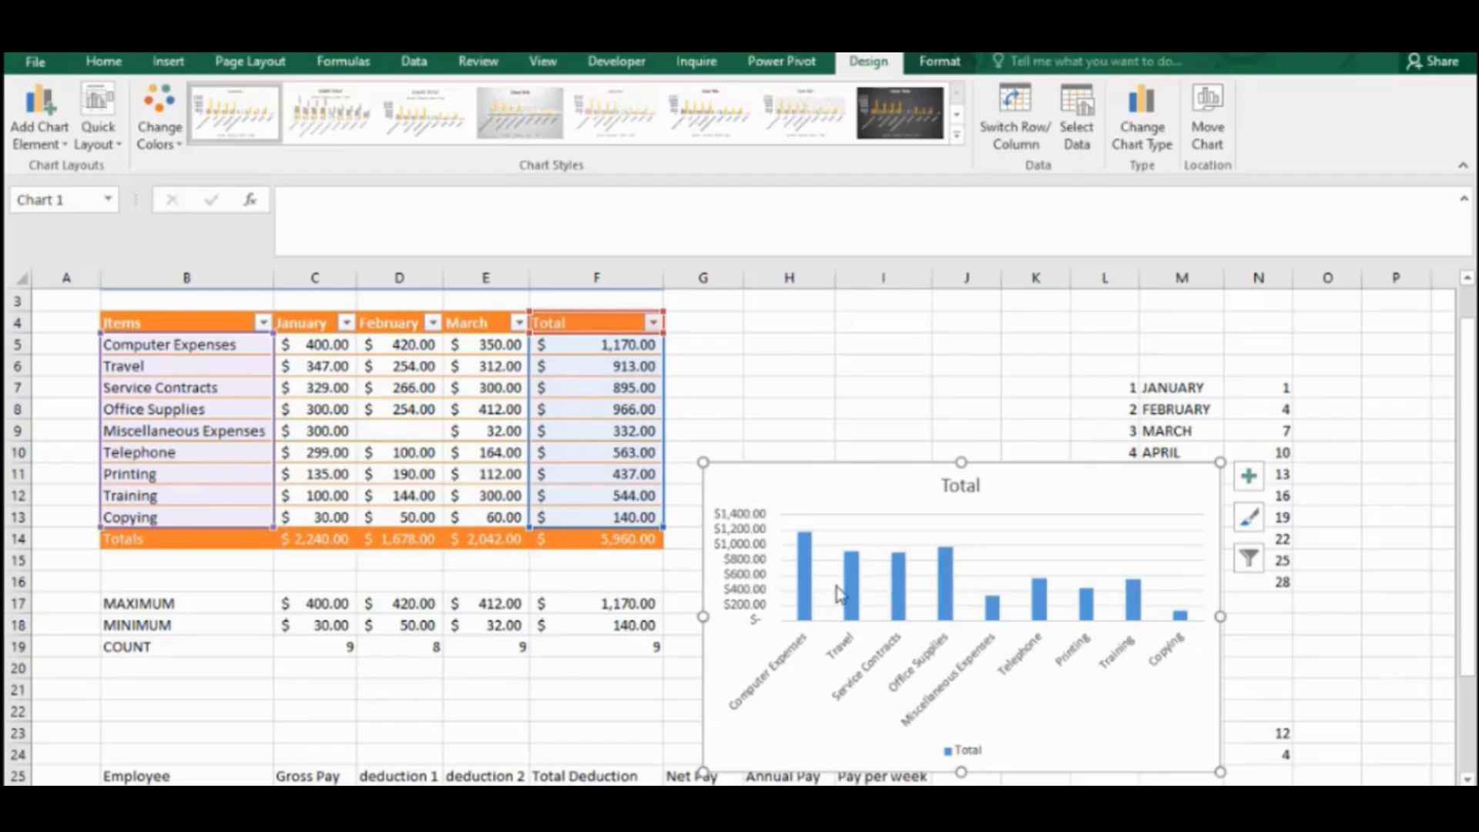
pyautogui.moveTo(810, 561)
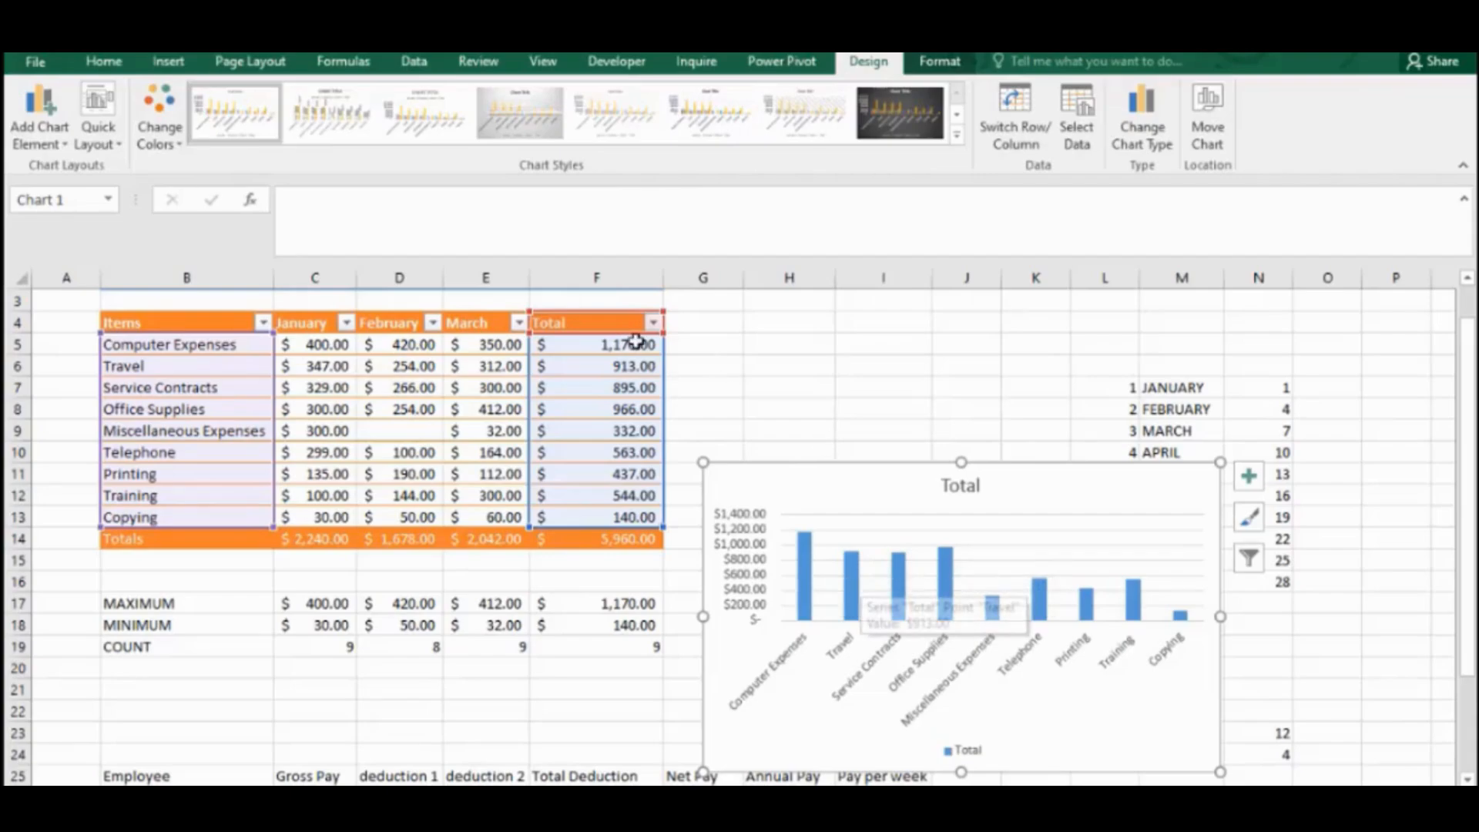
# Step: Sort the expense table by Total from largest to smallest and move the chart up and farther away from the table
pyautogui.click(653, 323)
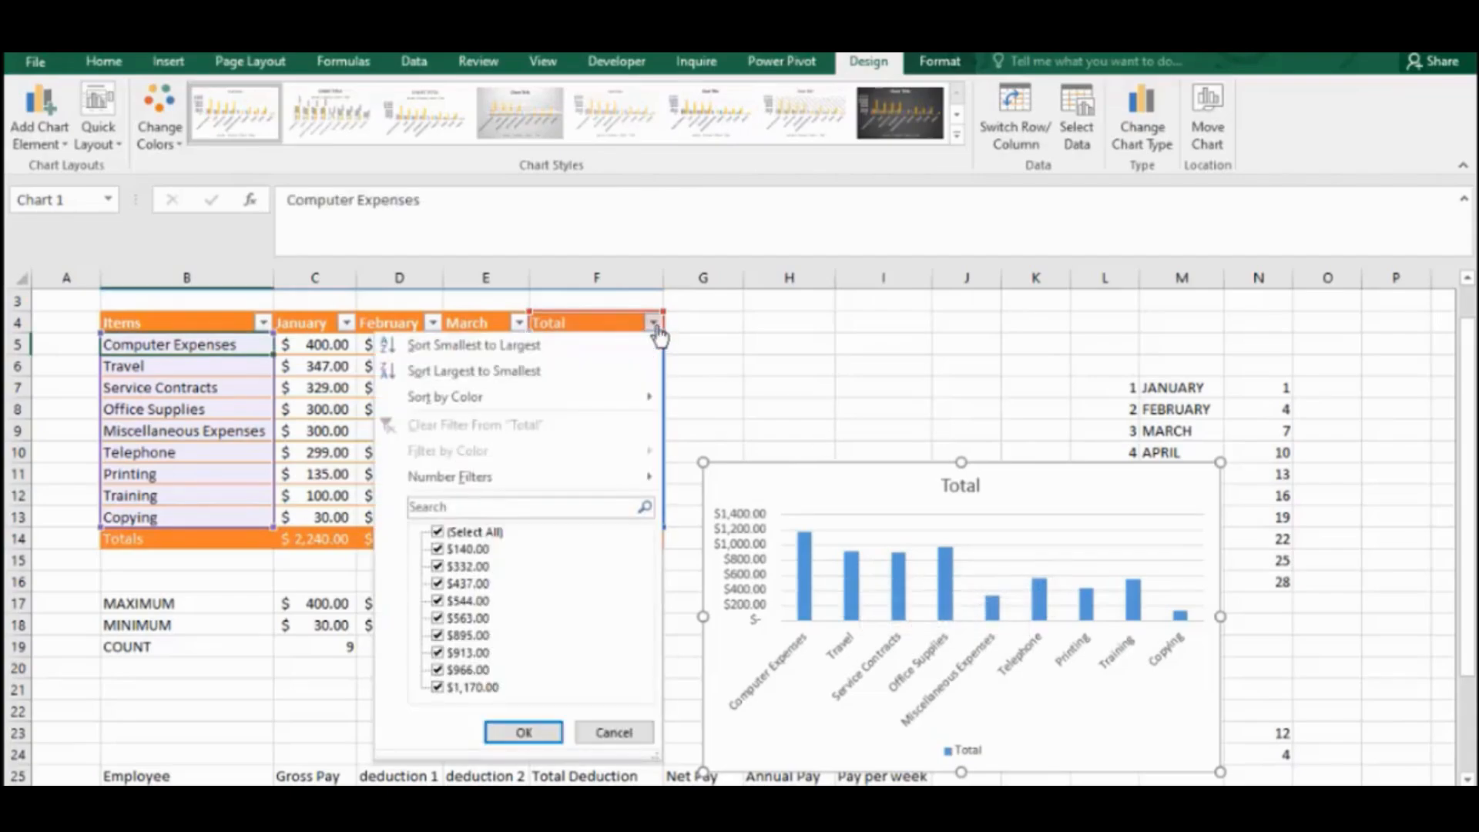
pyautogui.click(594, 379)
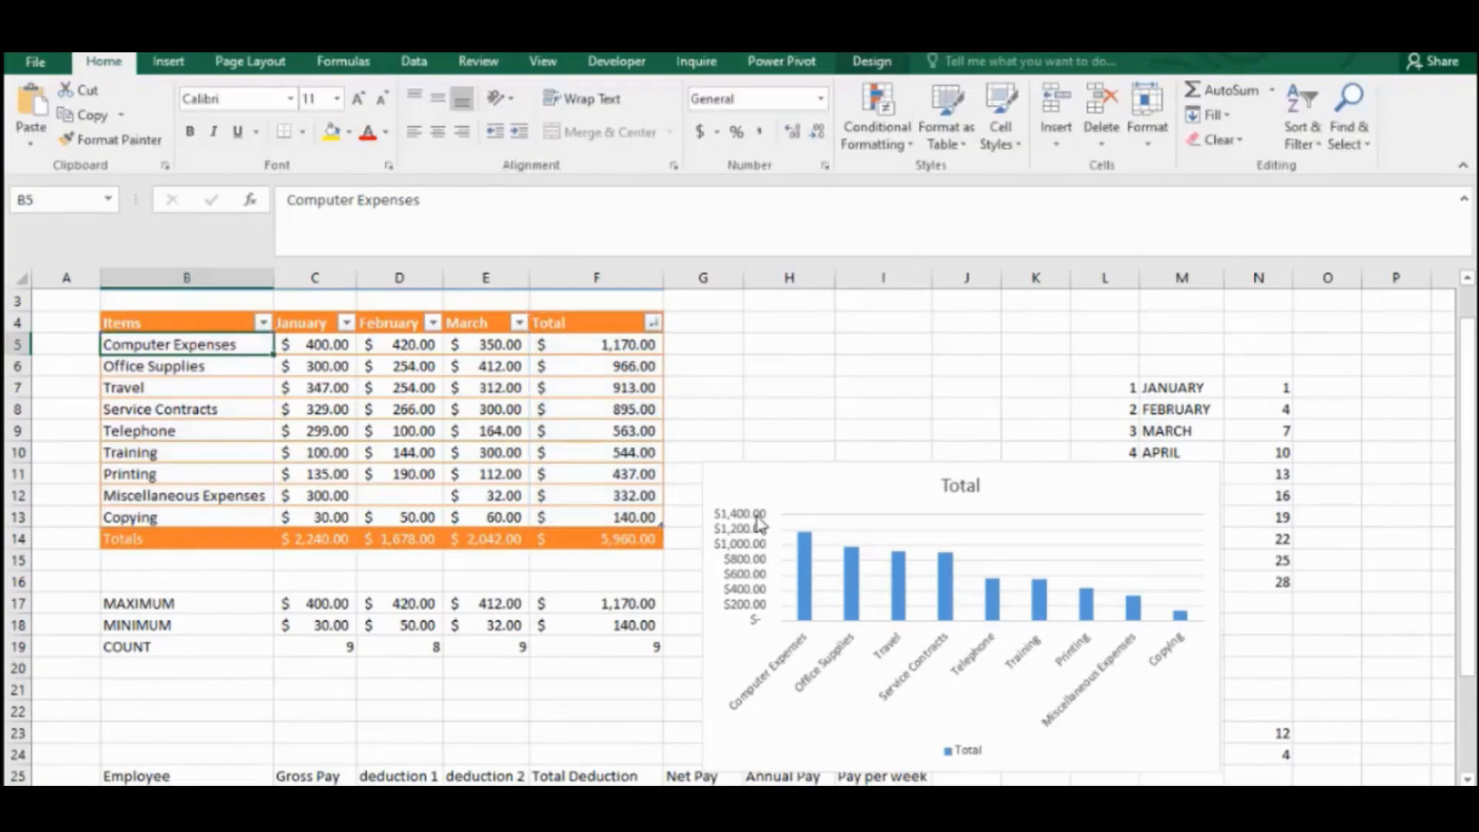
pyautogui.moveTo(986, 499); pyautogui.dragTo(1032, 391)
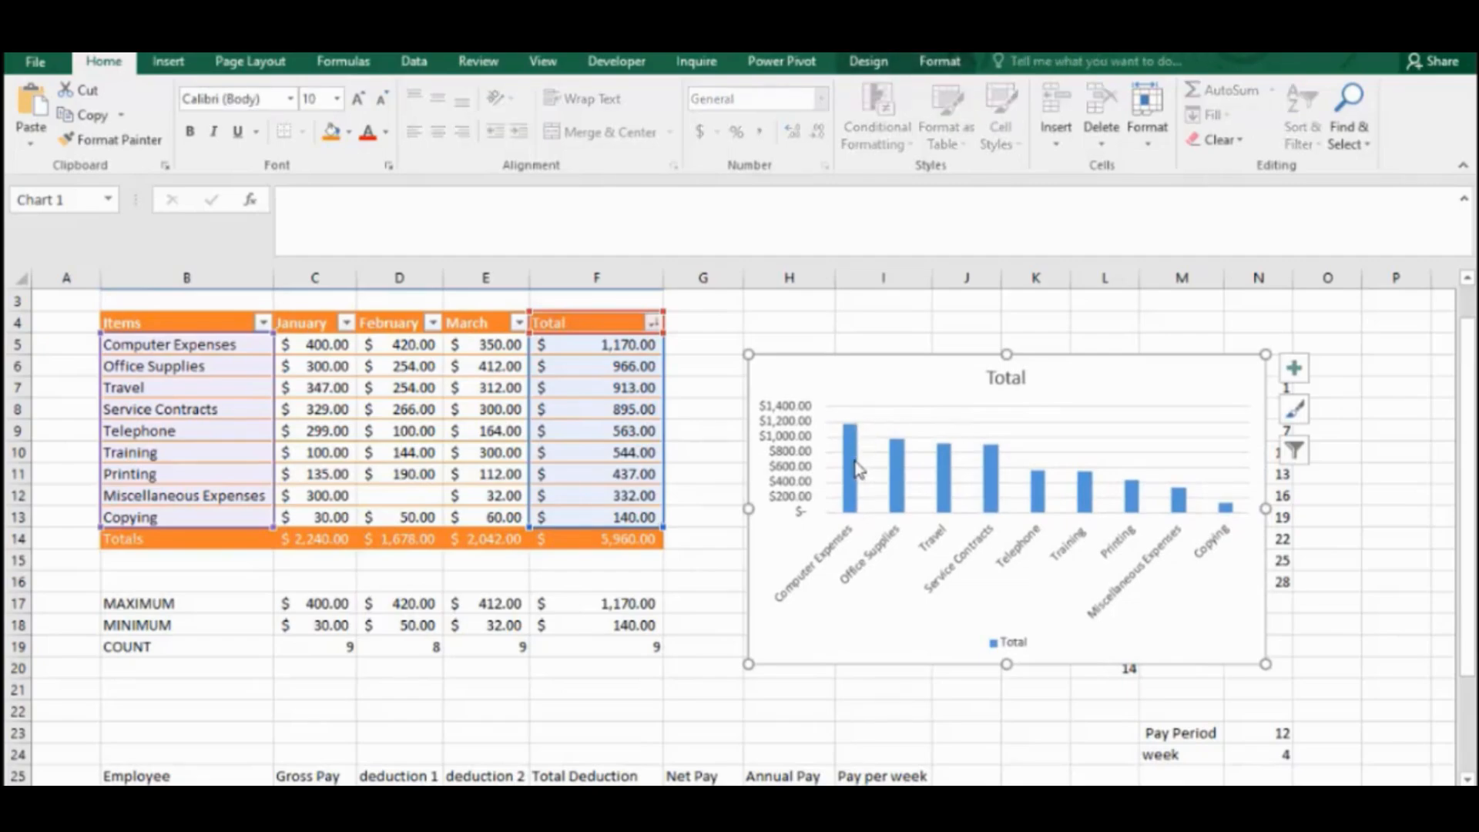
pyautogui.moveTo(845, 487)
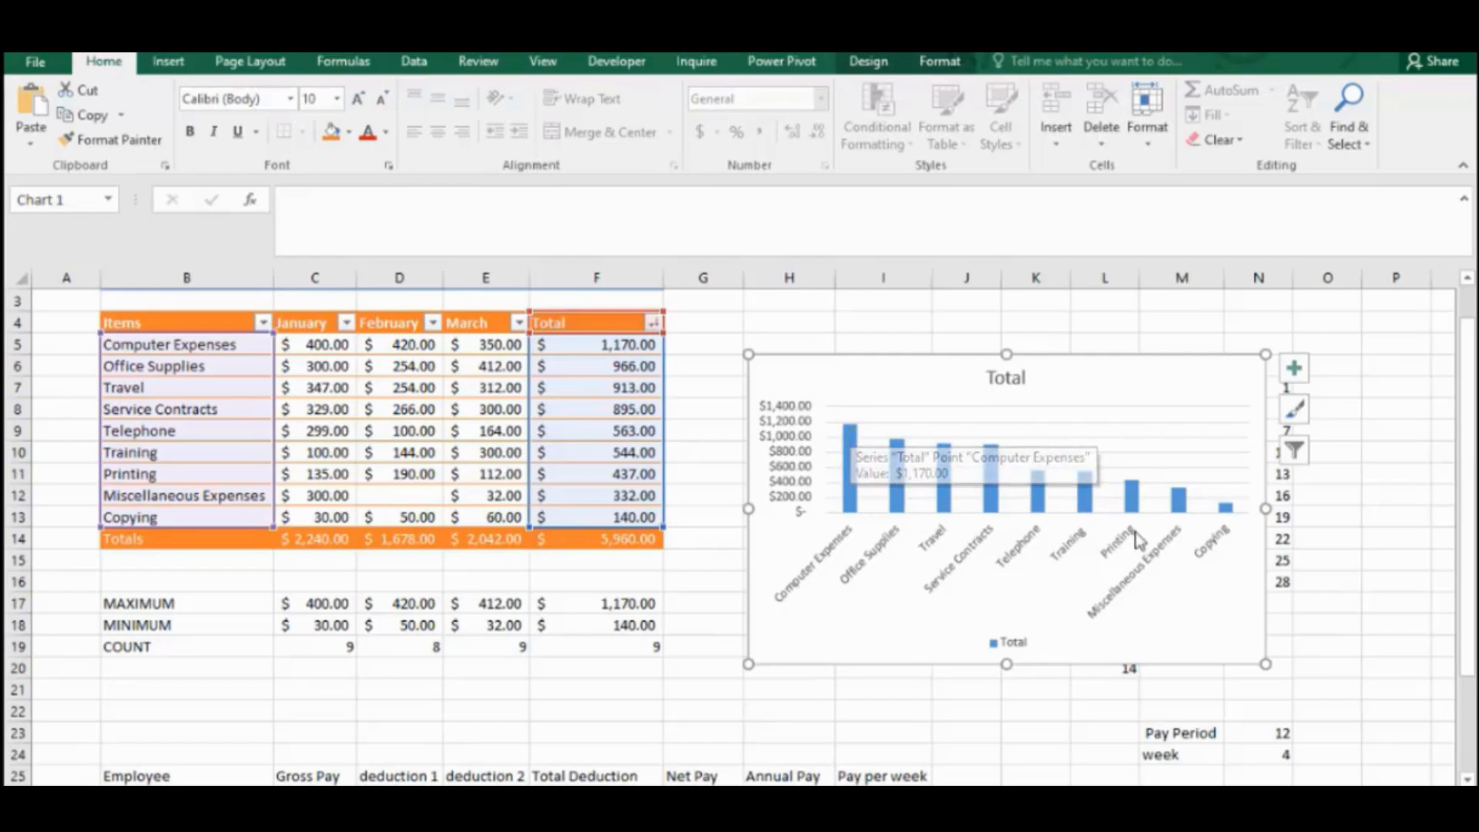
pyautogui.moveTo(1229, 511)
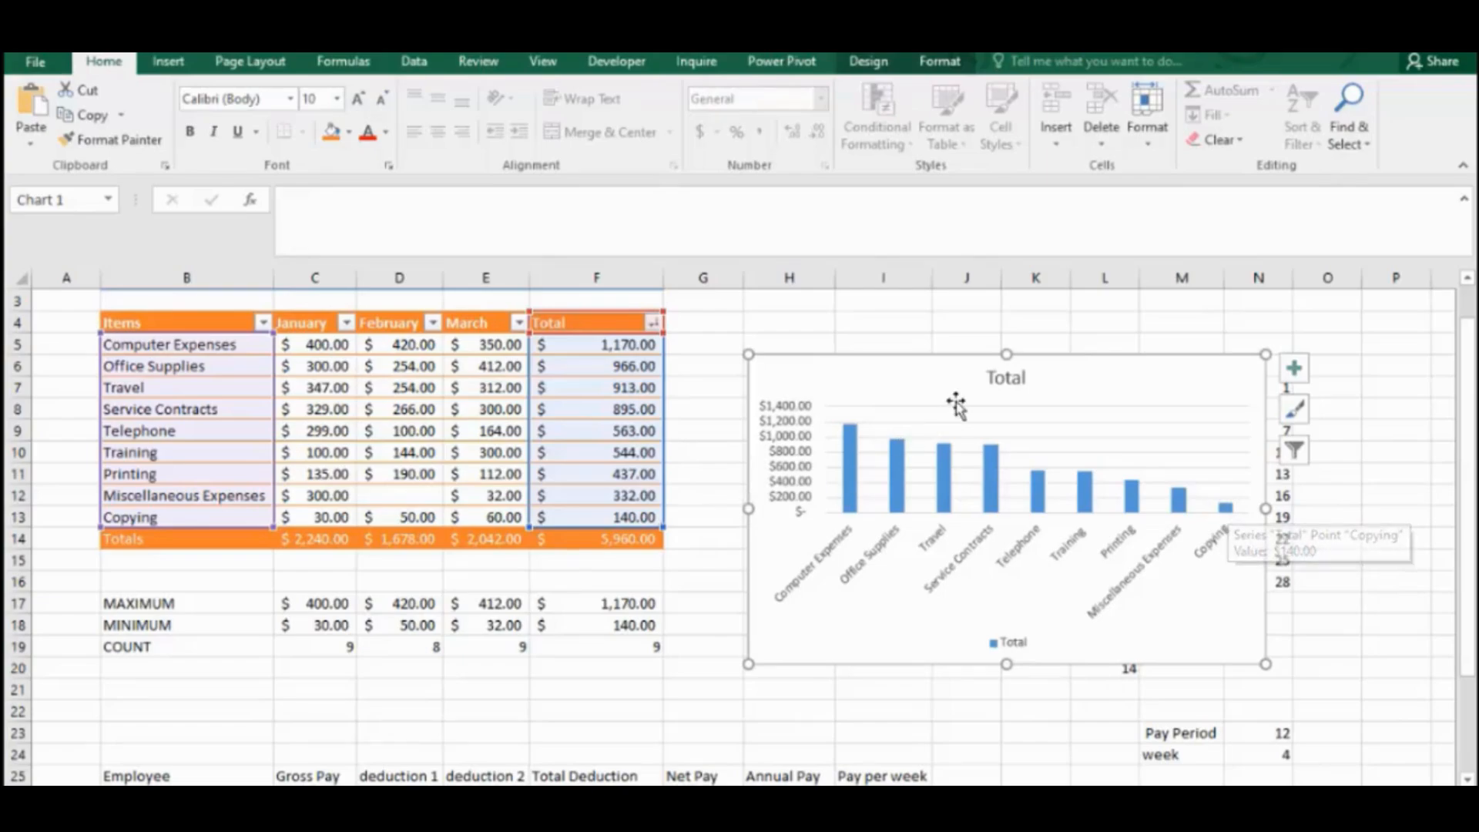
pyautogui.moveTo(979, 394); pyautogui.dragTo(1091, 358)
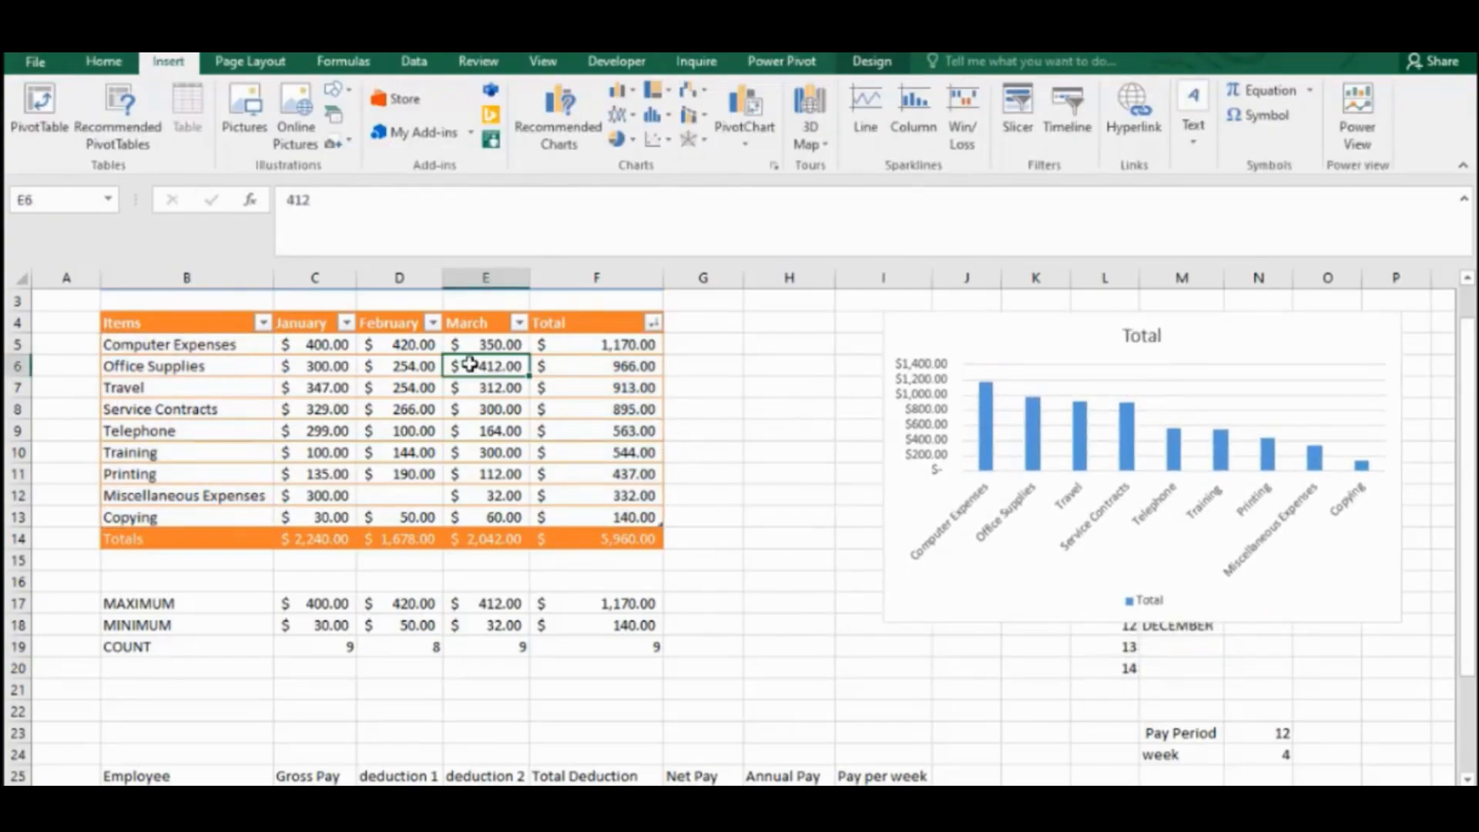
# Step: Set the January amount of Computer Expenses to 0 and re-sort the table by Total from largest to smallest
pyautogui.click(331, 341)
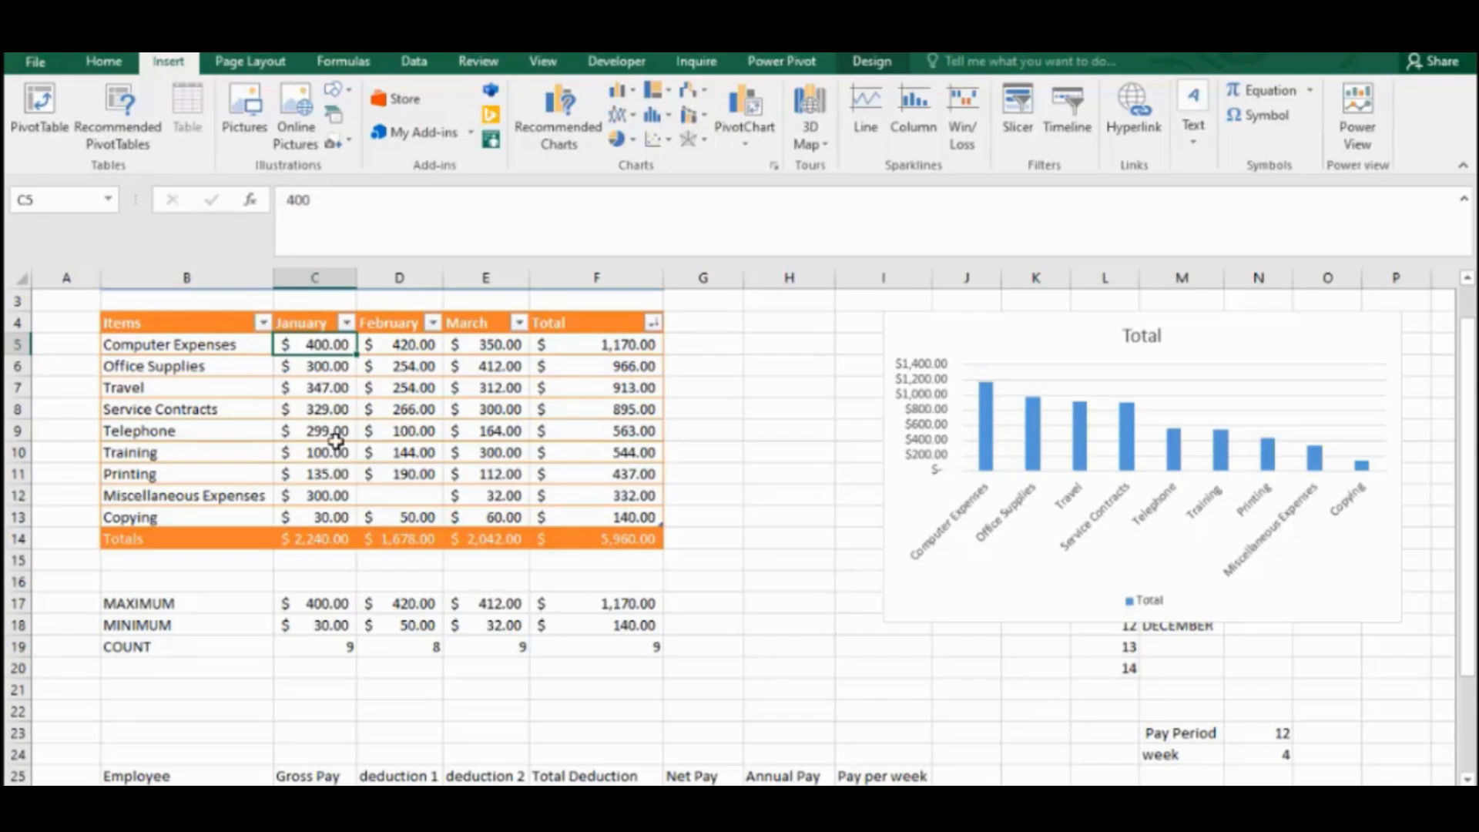
pyautogui.write('0')
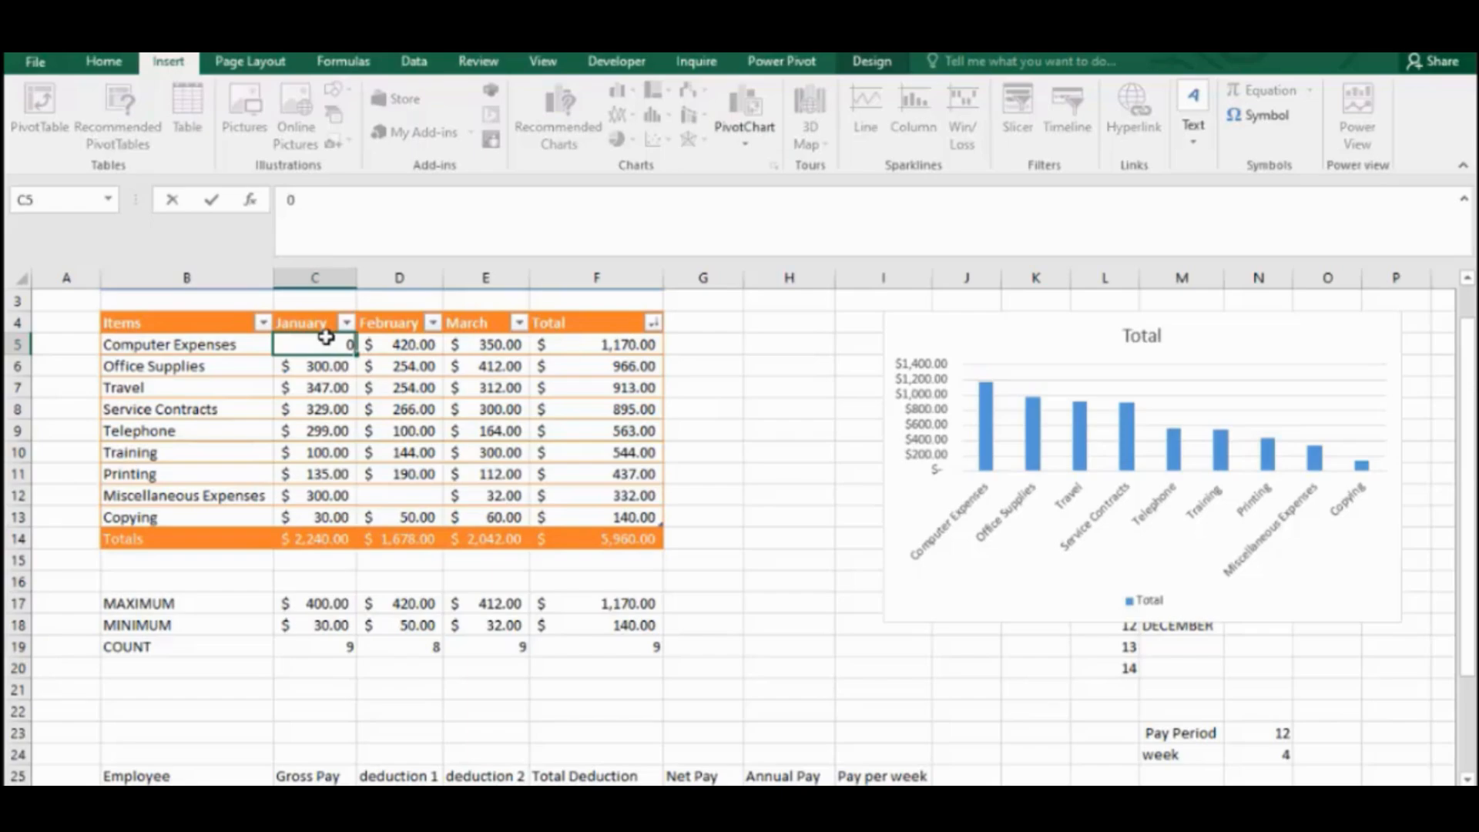
pyautogui.press('Return')
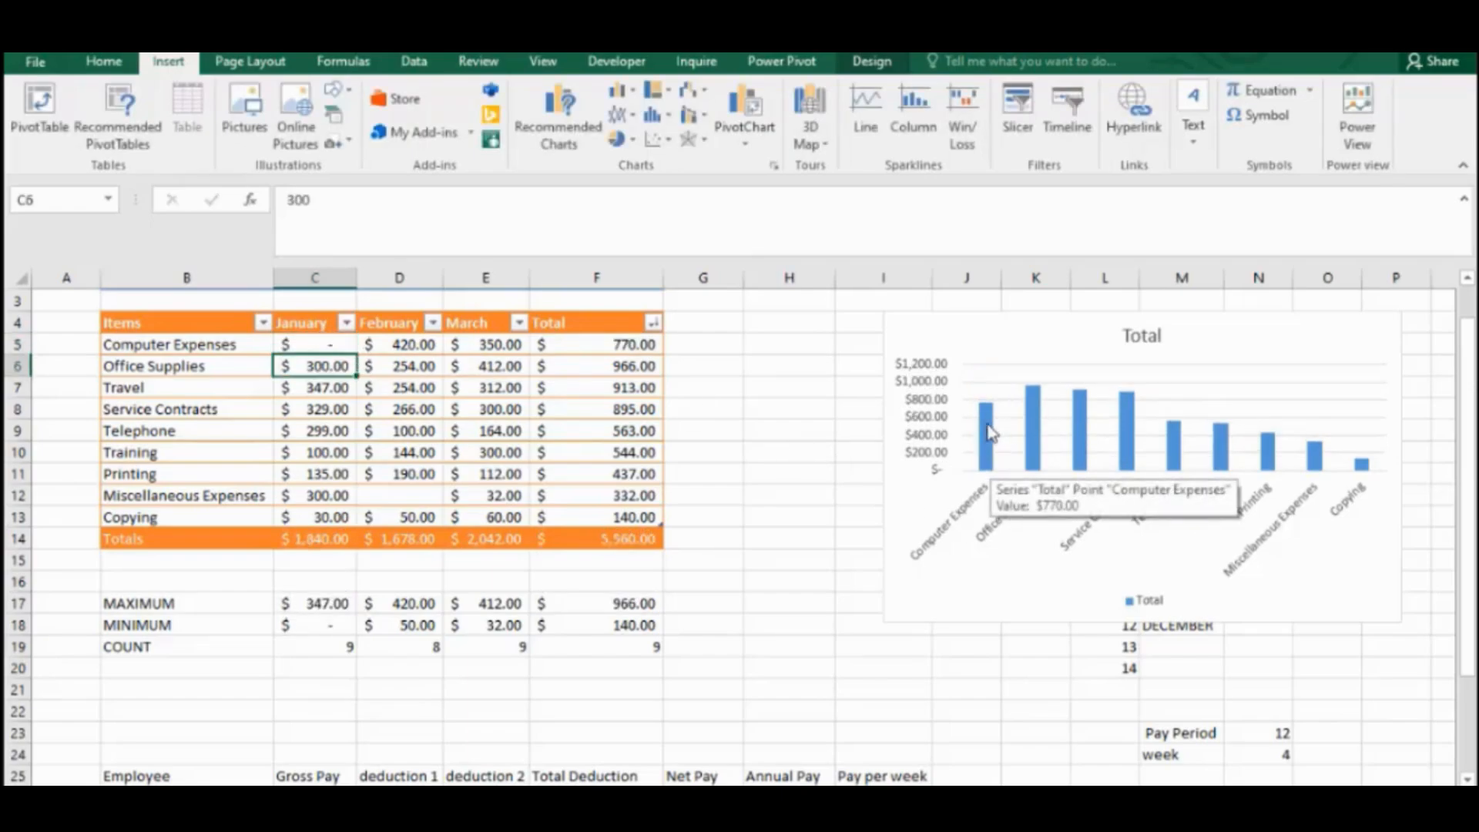
pyautogui.moveTo(990, 449)
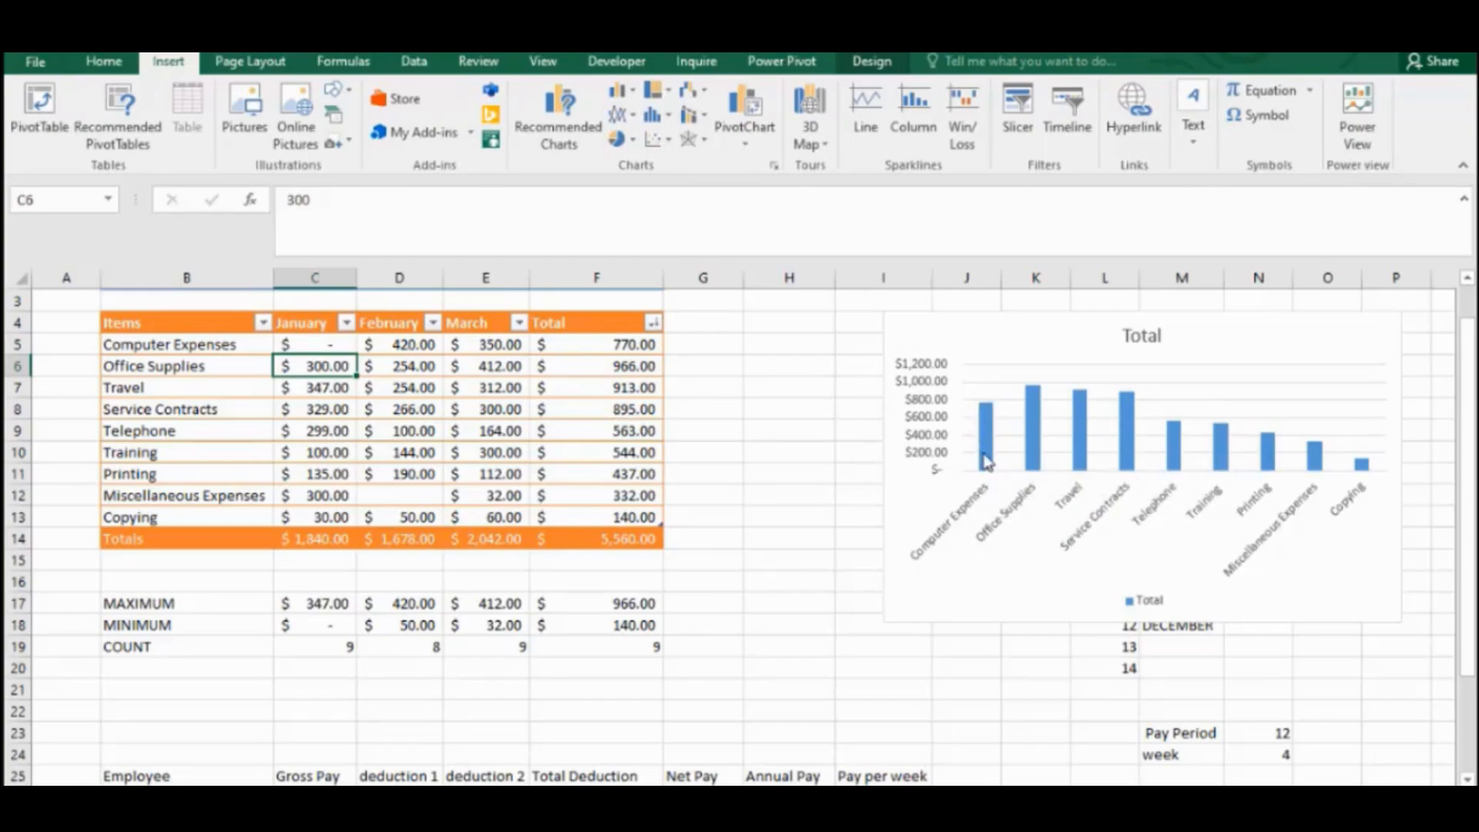
pyautogui.click(651, 324)
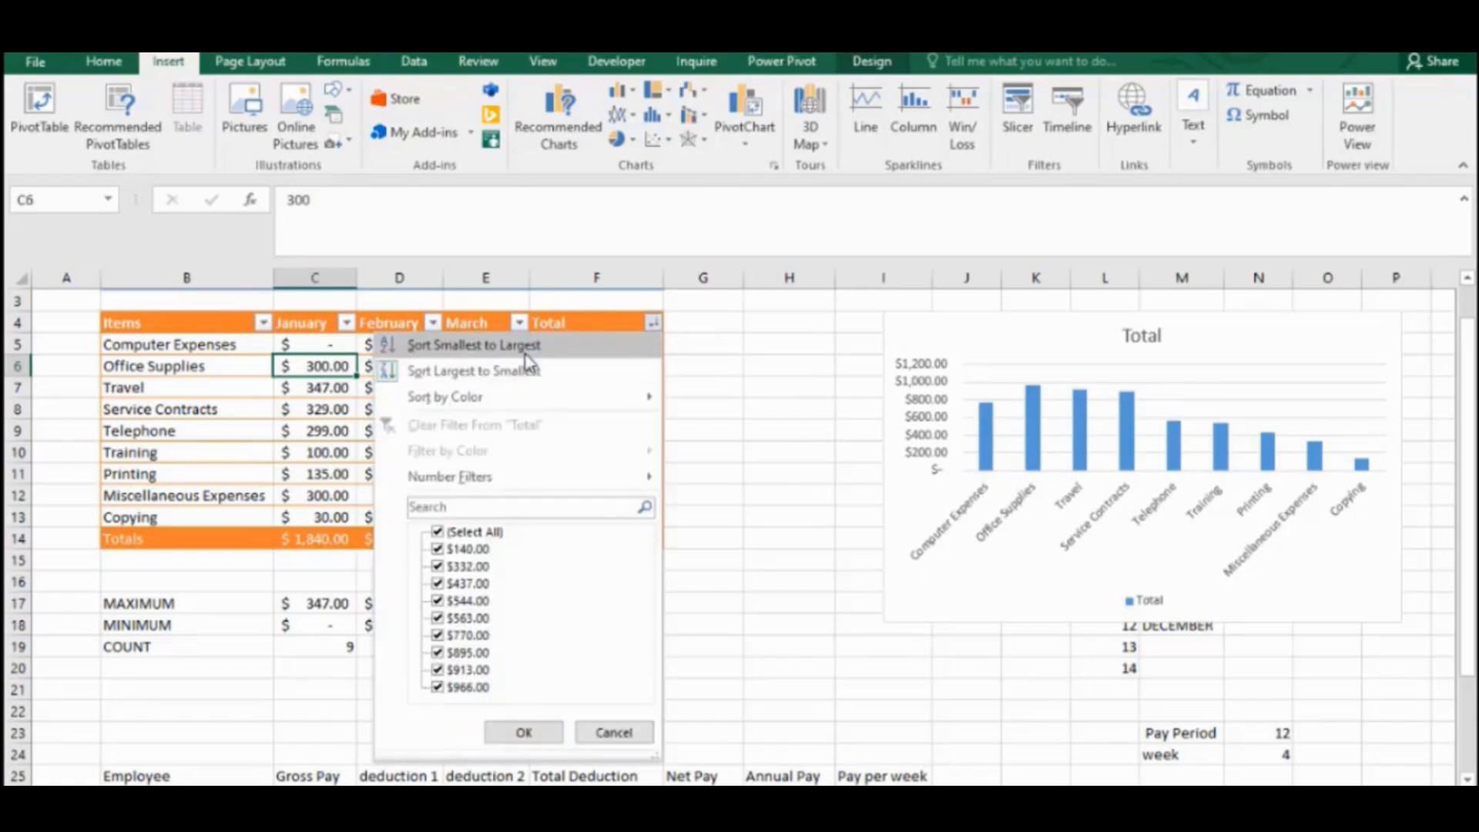
pyautogui.click(551, 371)
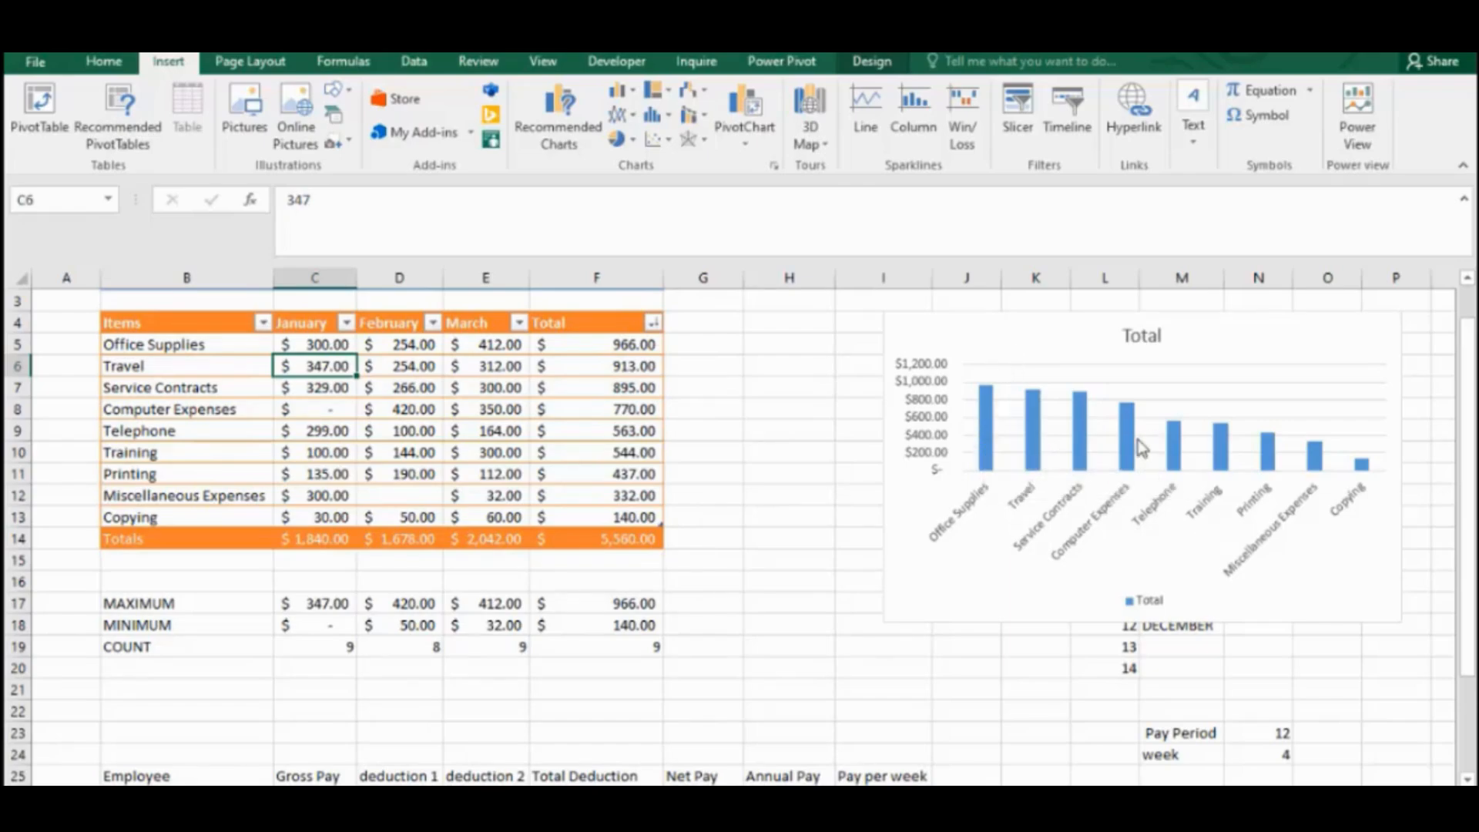
pyautogui.moveTo(1130, 445)
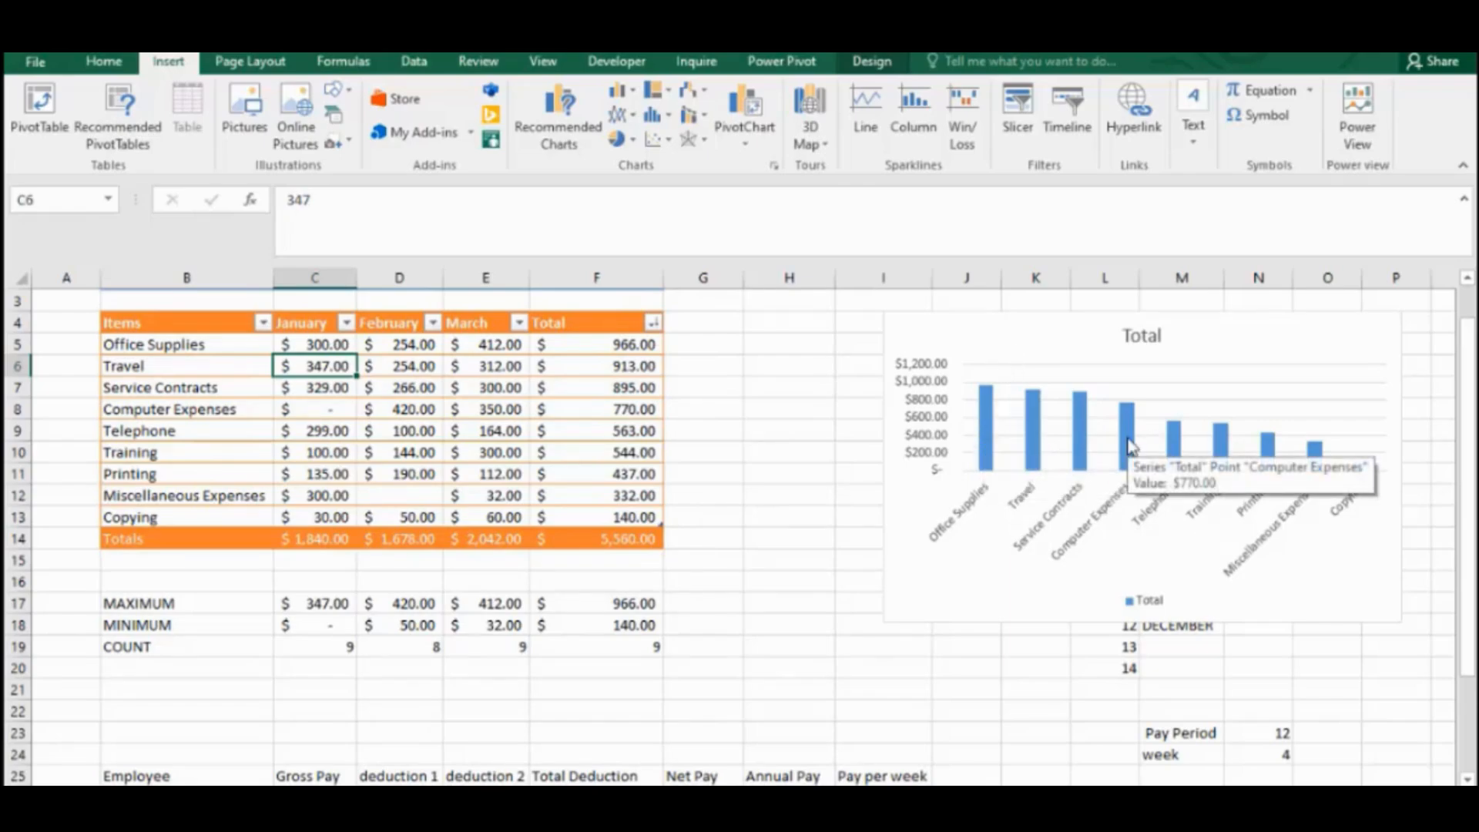
# Step: Set the January amount of Computer Expenses to 400 and sort the table by Total from largest to smallest again
pyautogui.click(330, 411)
pyautogui.write('400')
pyautogui.press('Return')
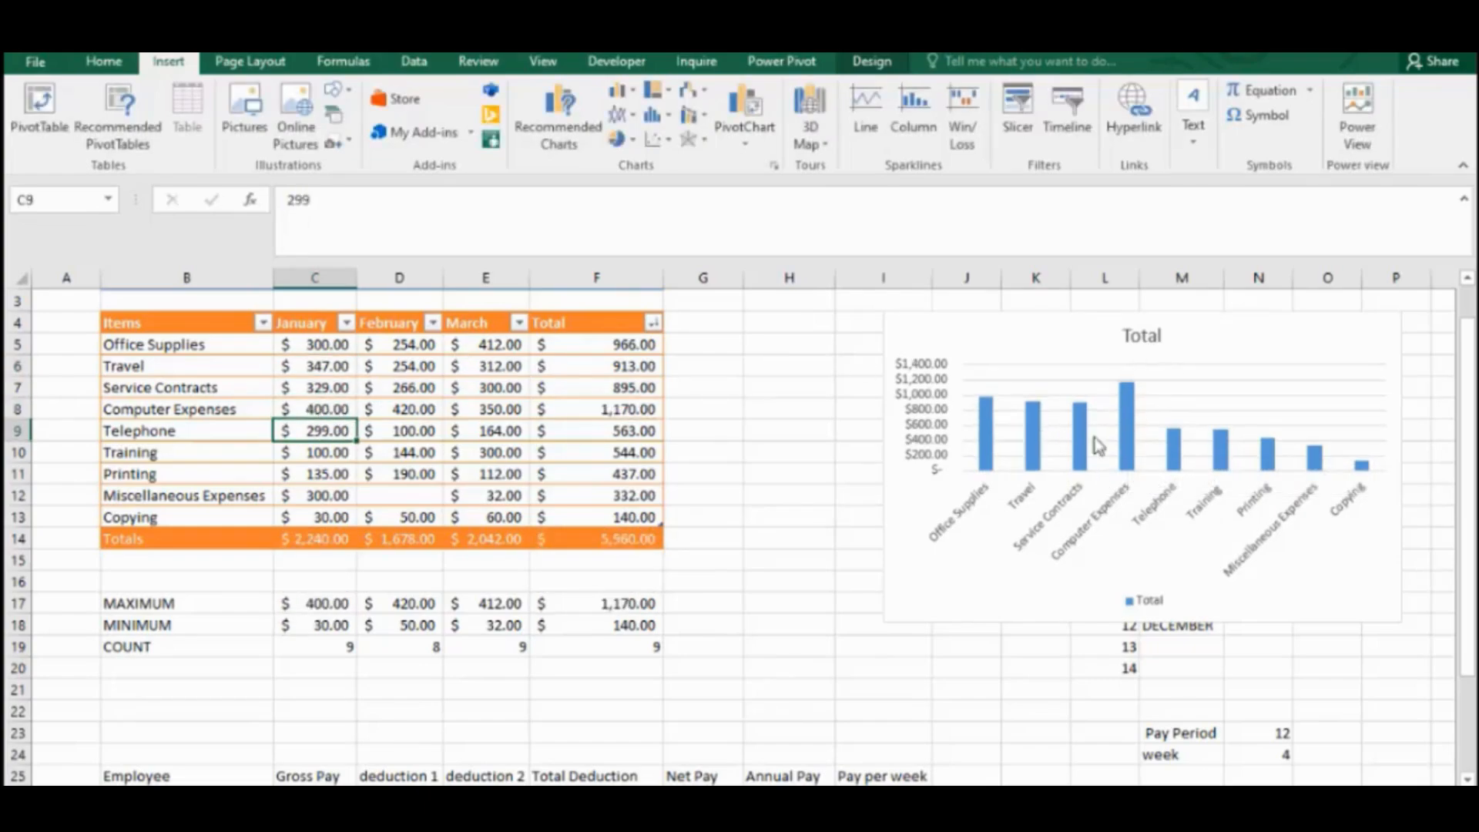
pyautogui.click(653, 322)
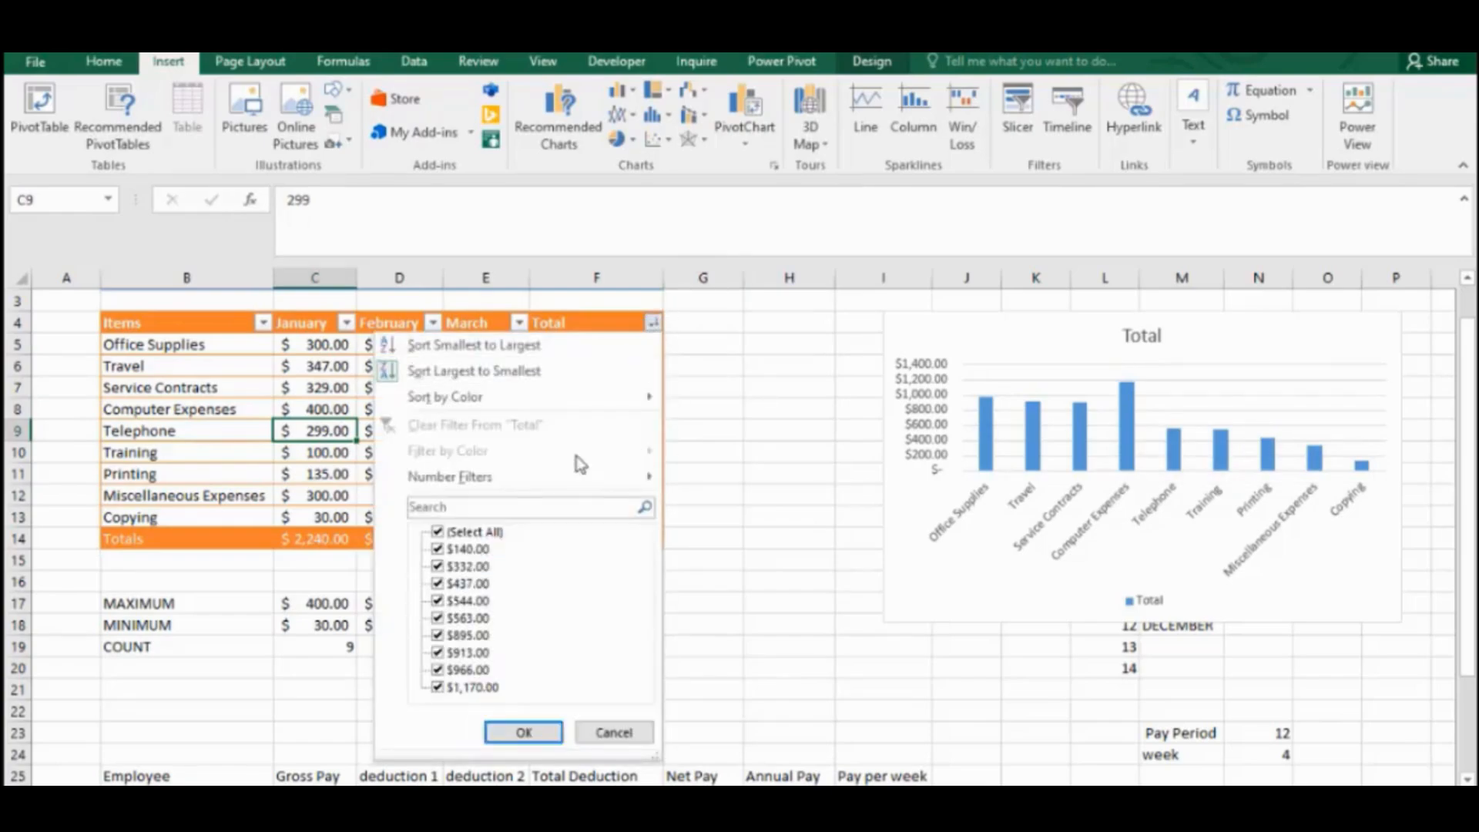
pyautogui.click(530, 371)
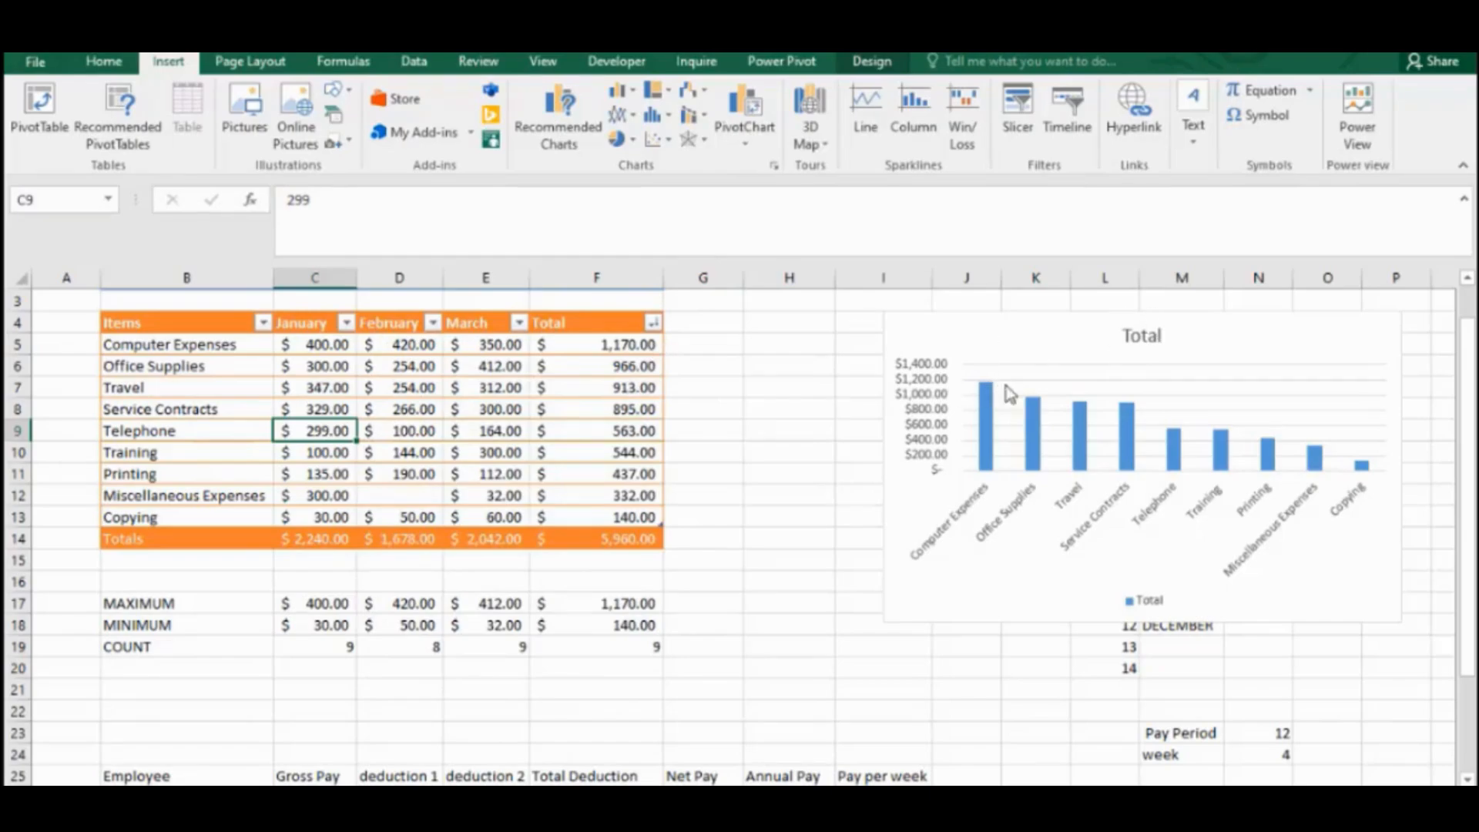
pyautogui.moveTo(999, 398)
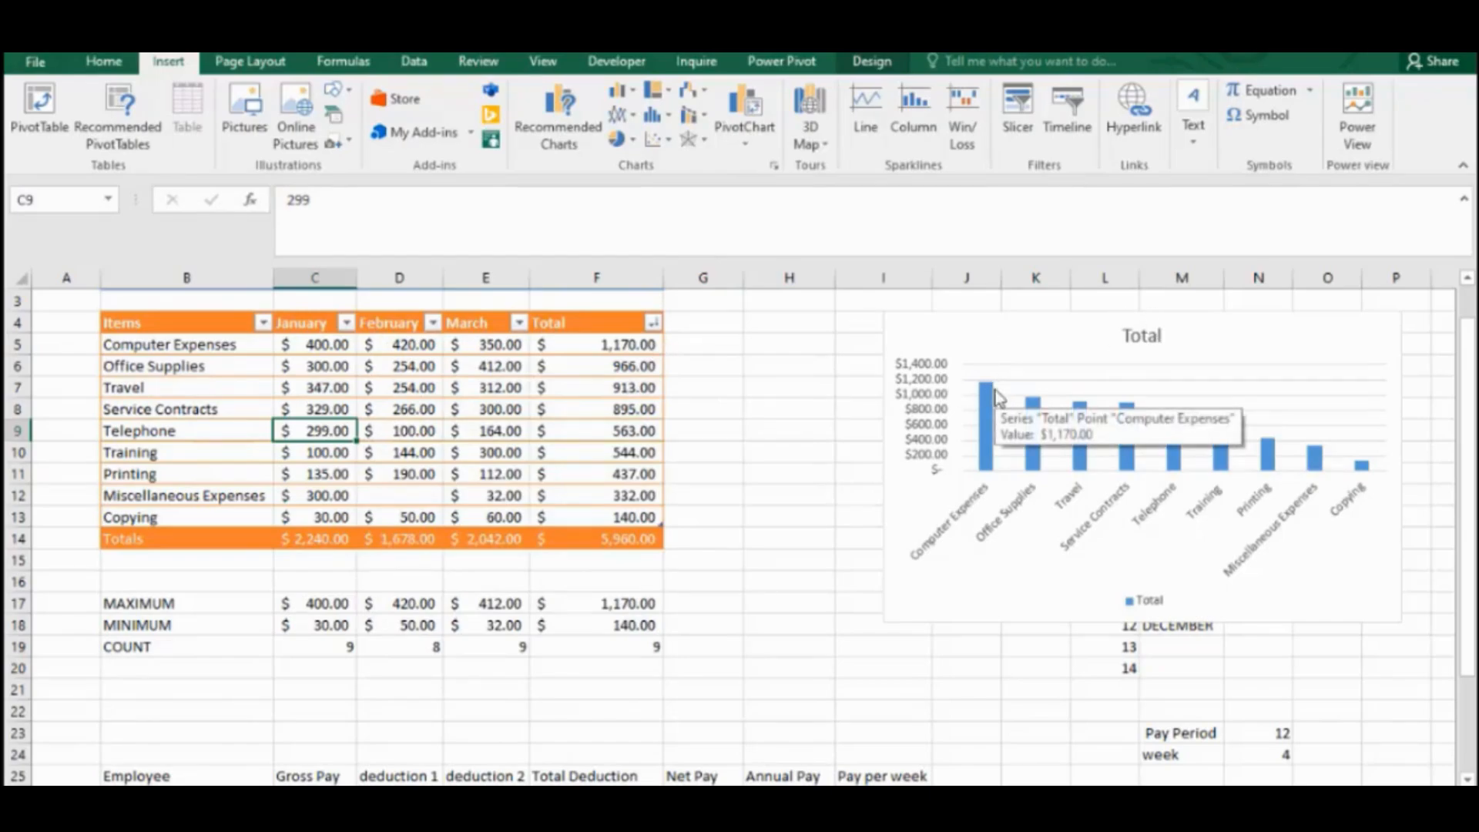
# Step: Change the chart title to "Monthly Expenses by Category"
pyautogui.click(1150, 324)
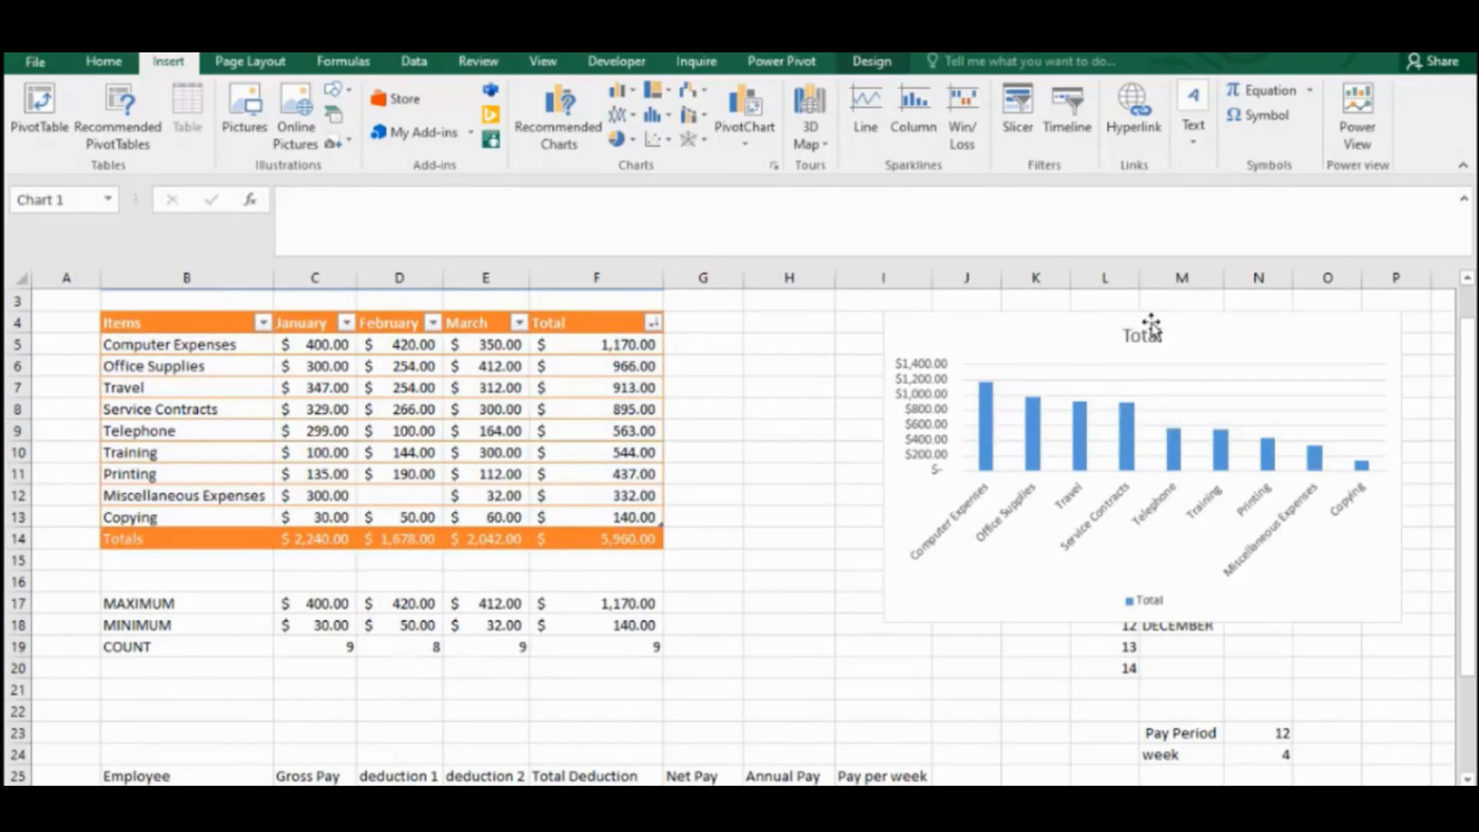
pyautogui.click(1151, 334)
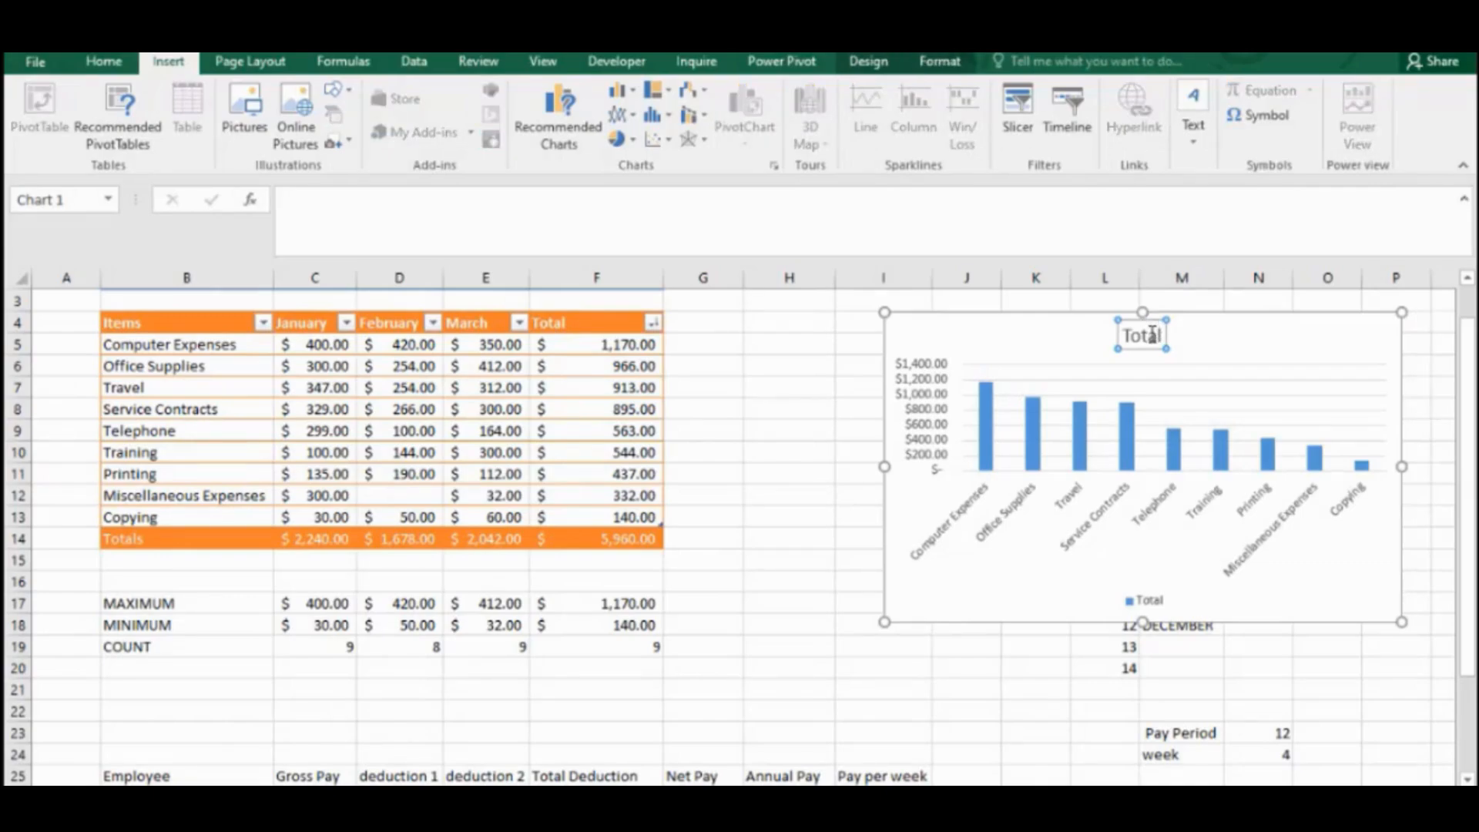
pyautogui.doubleClick(1150, 334)
pyautogui.press('BackSpace')
pyautogui.write('onthly')
pyautogui.press('BackSpace')
pyautogui.press('BackSpace')
pyautogui.press('BackSpace')
pyautogui.press('BackSpace')
pyautogui.press('BackSpace')
pyautogui.press('BackSpace')
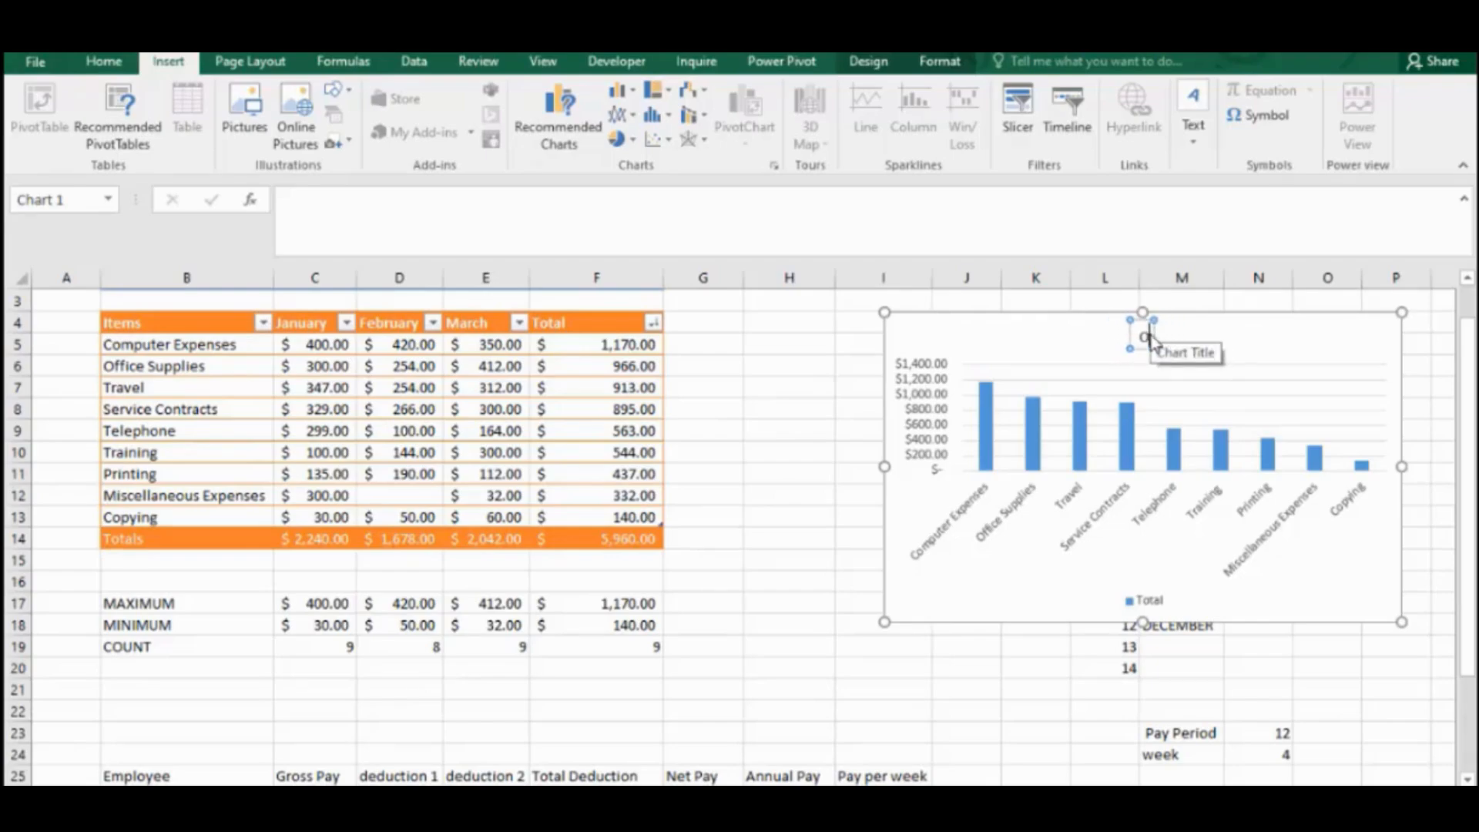
pyautogui.write('Monthly')
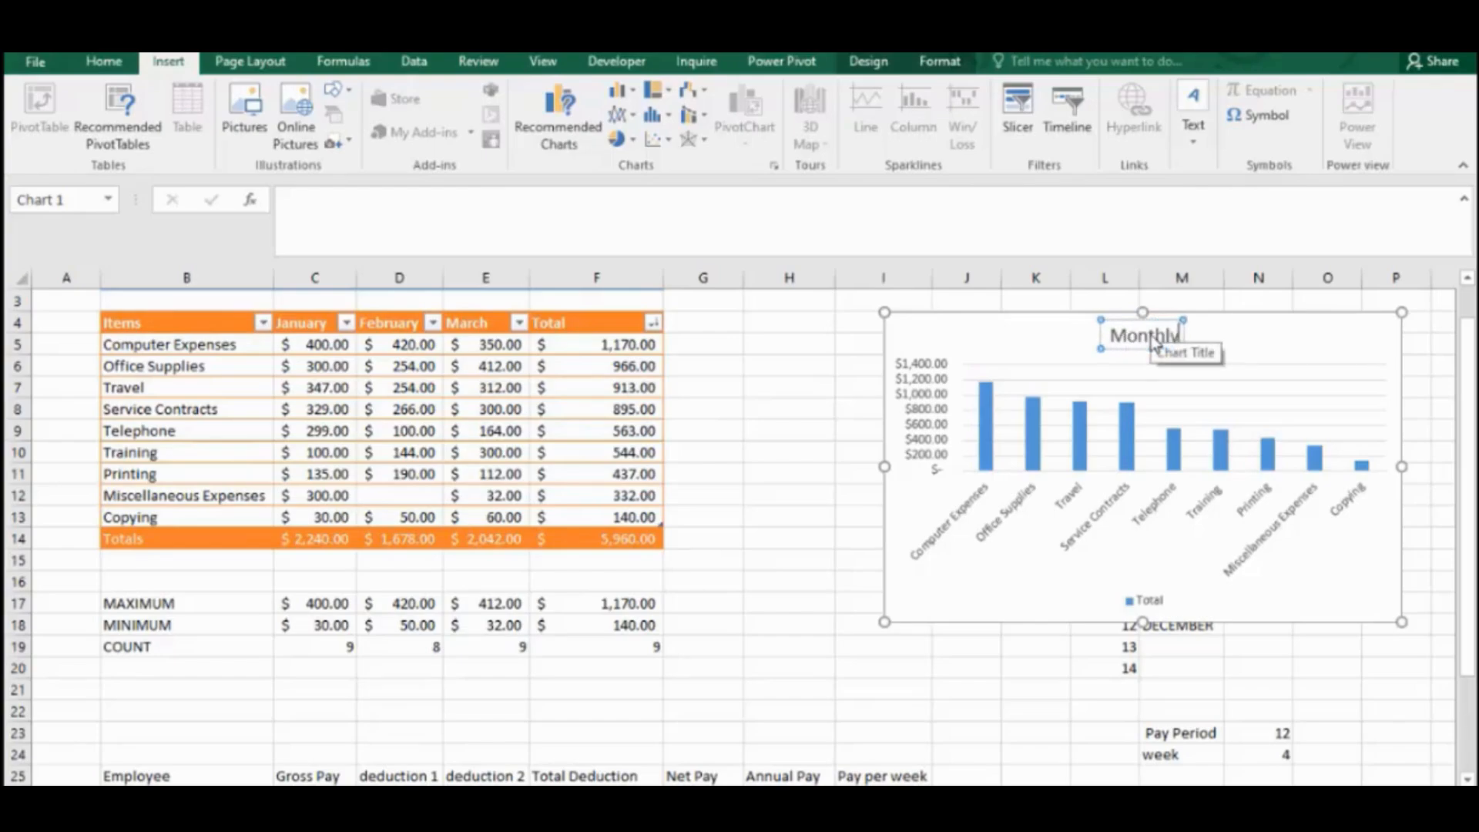
pyautogui.write(' Expens')
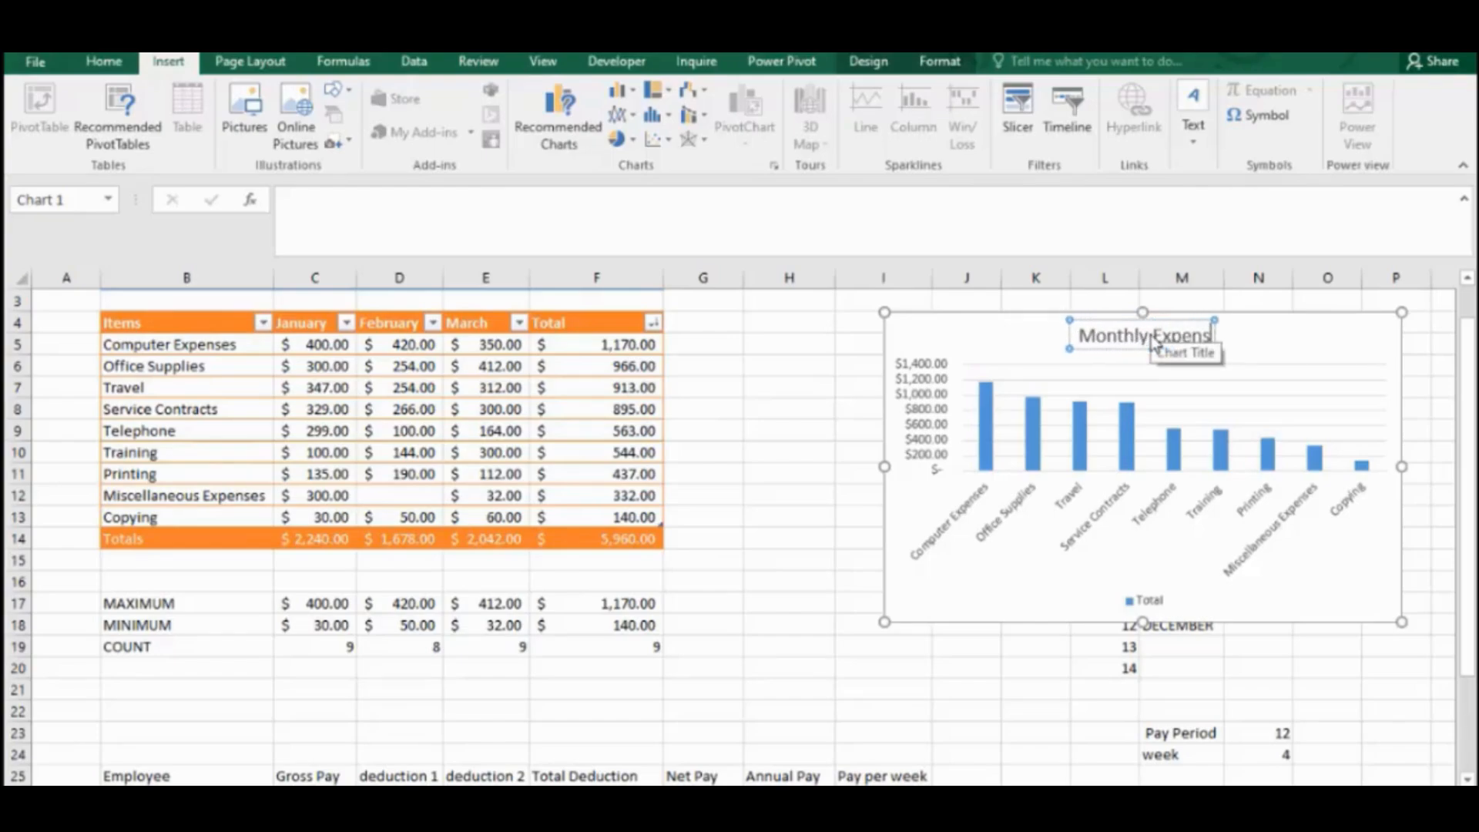
pyautogui.write('es by')
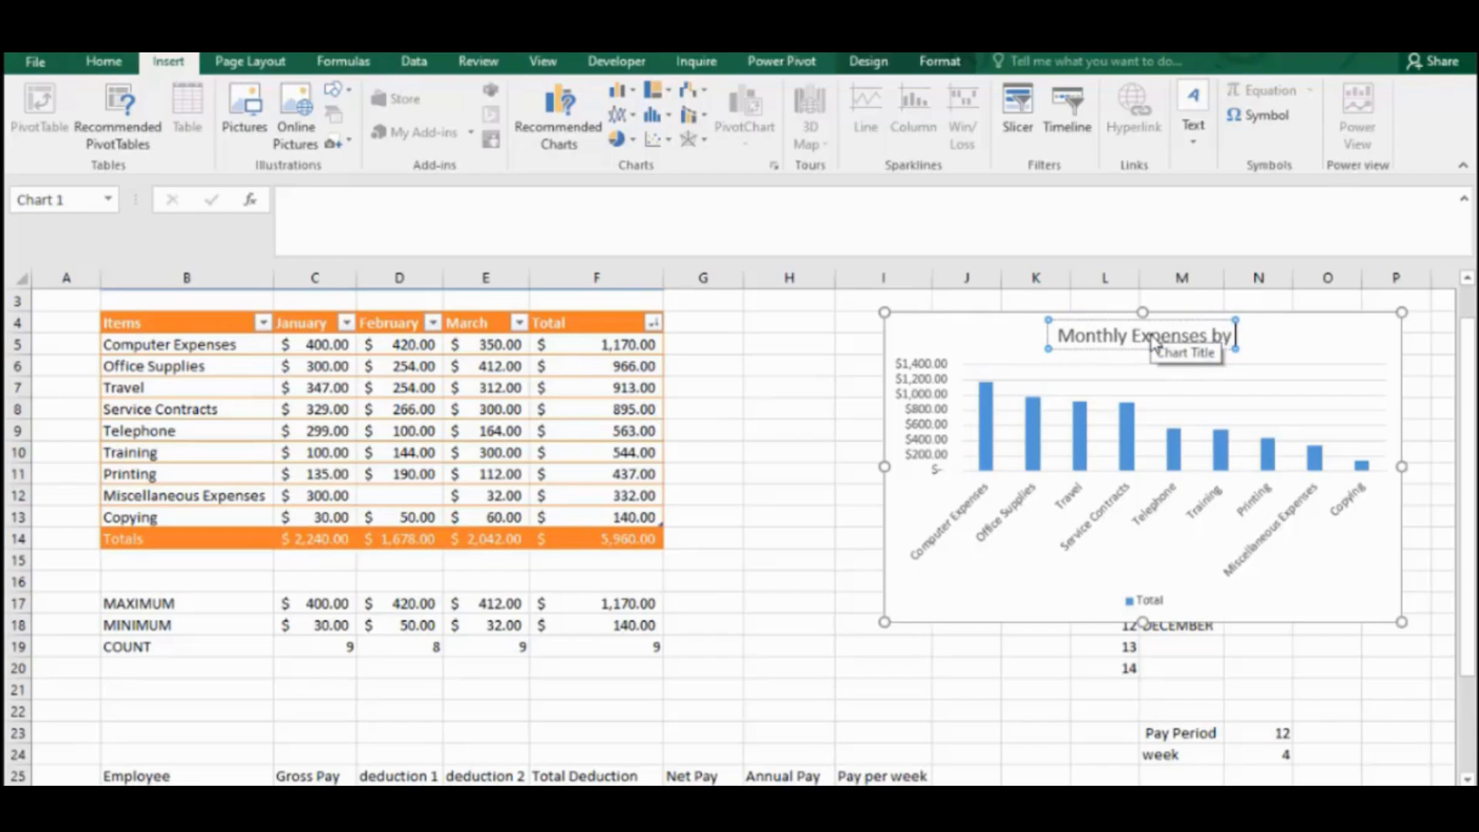
pyautogui.write(' Category')
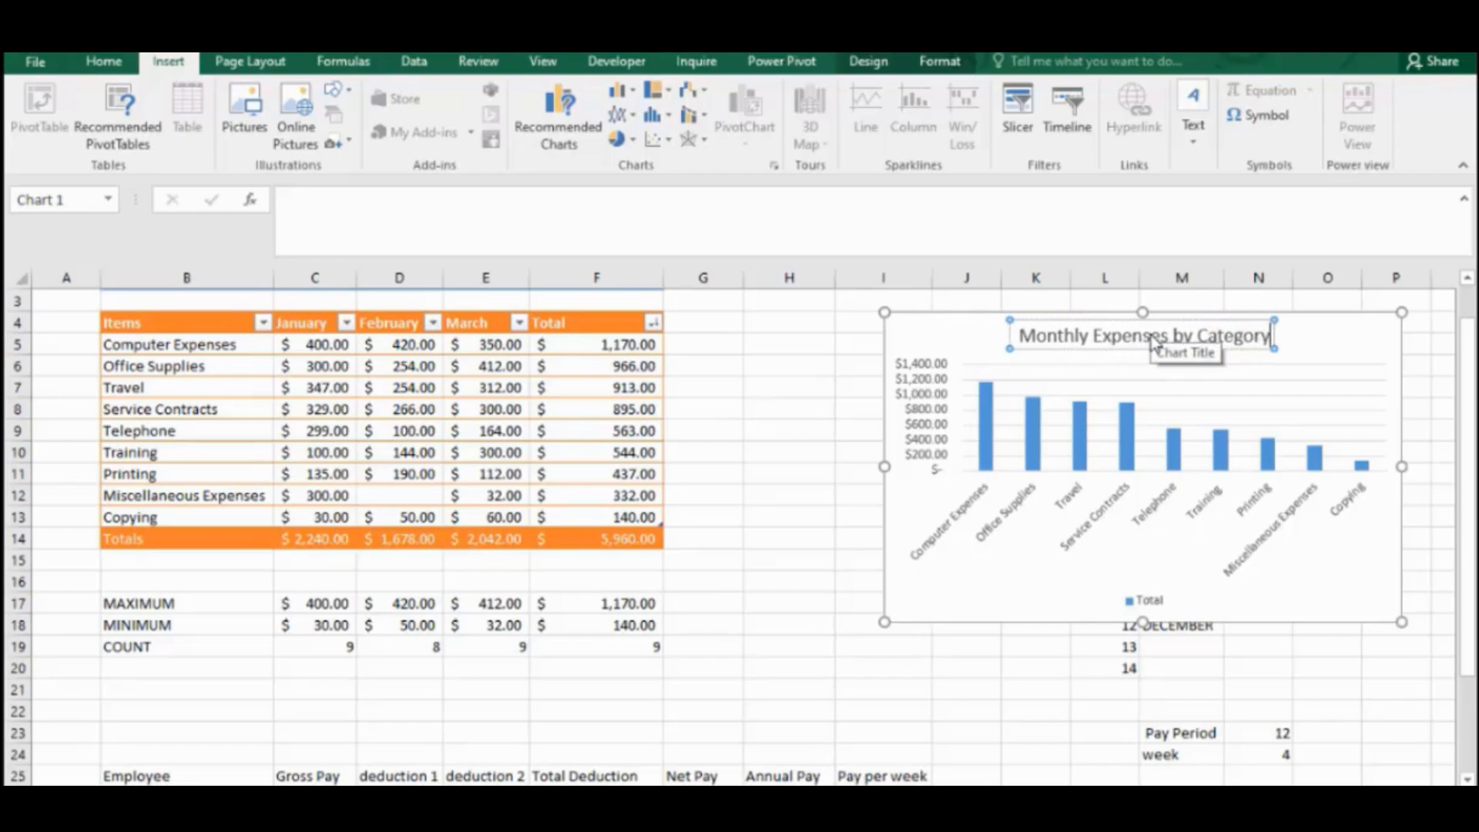
pyautogui.click(1258, 383)
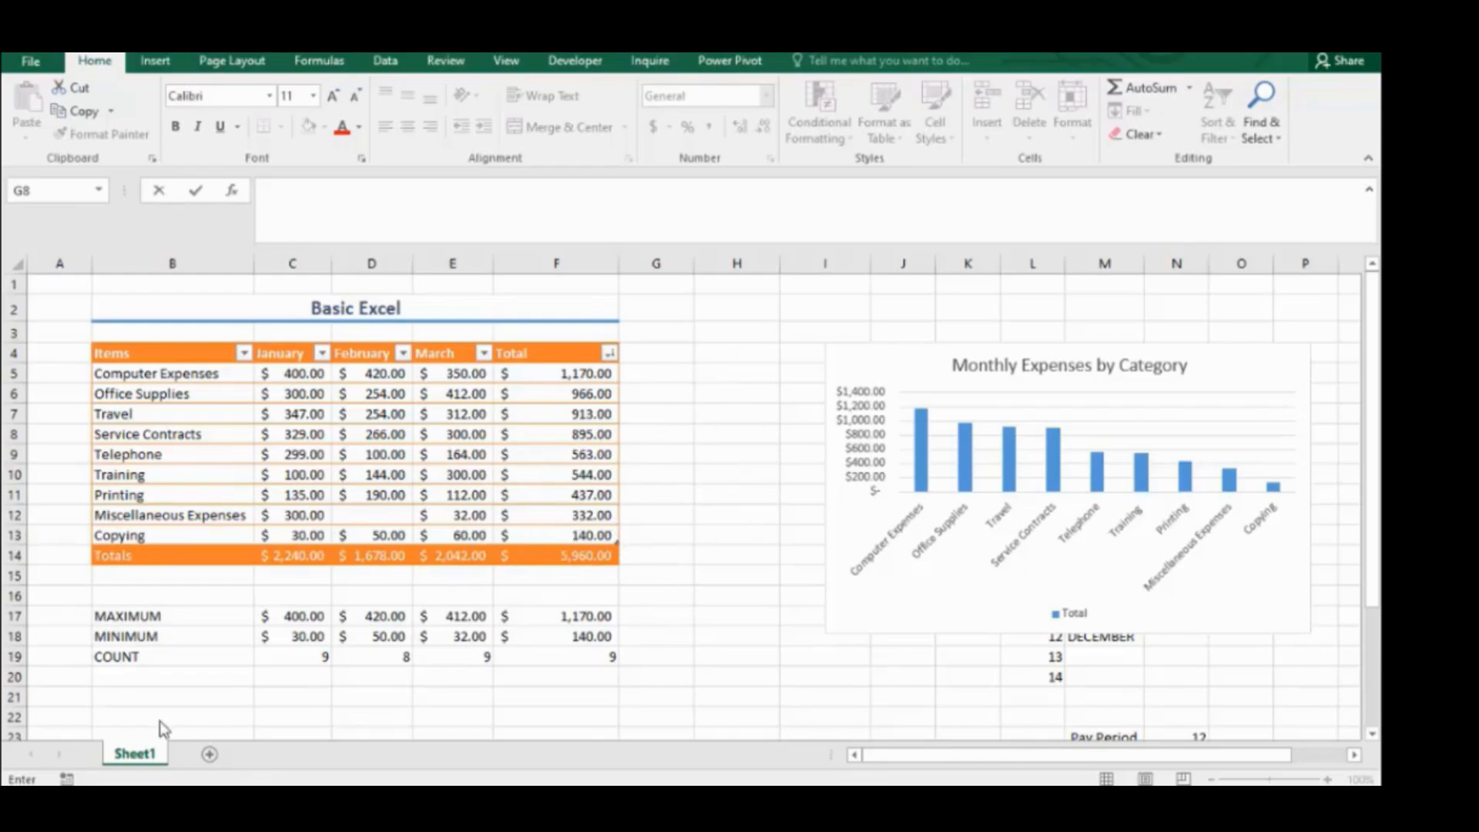
# Step: Copy the Items column of the expense table, from its header through Copying (B4:B13)
pyautogui.press('Escape')
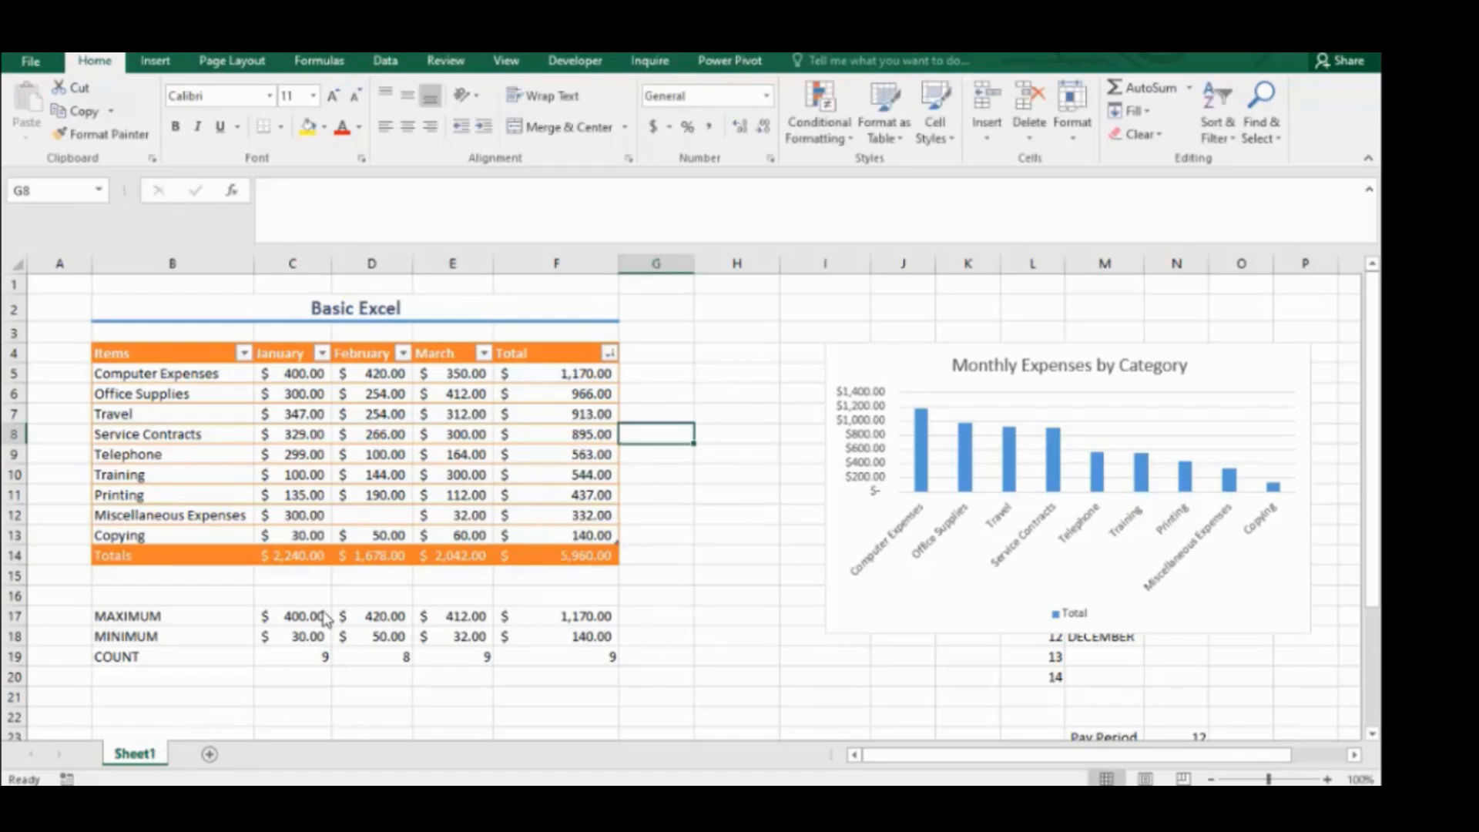
pyautogui.click(162, 377)
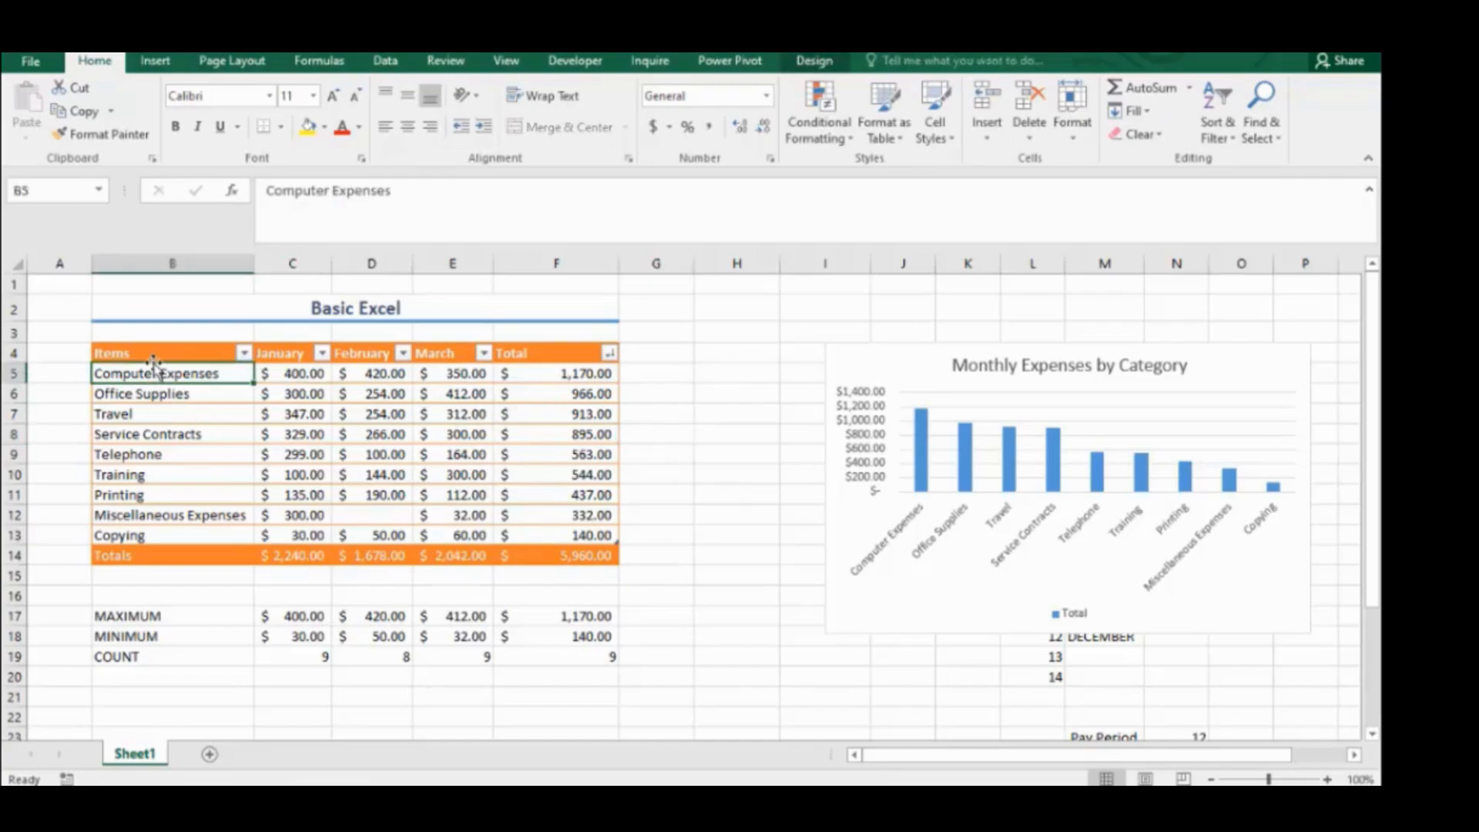
pyautogui.click(152, 353)
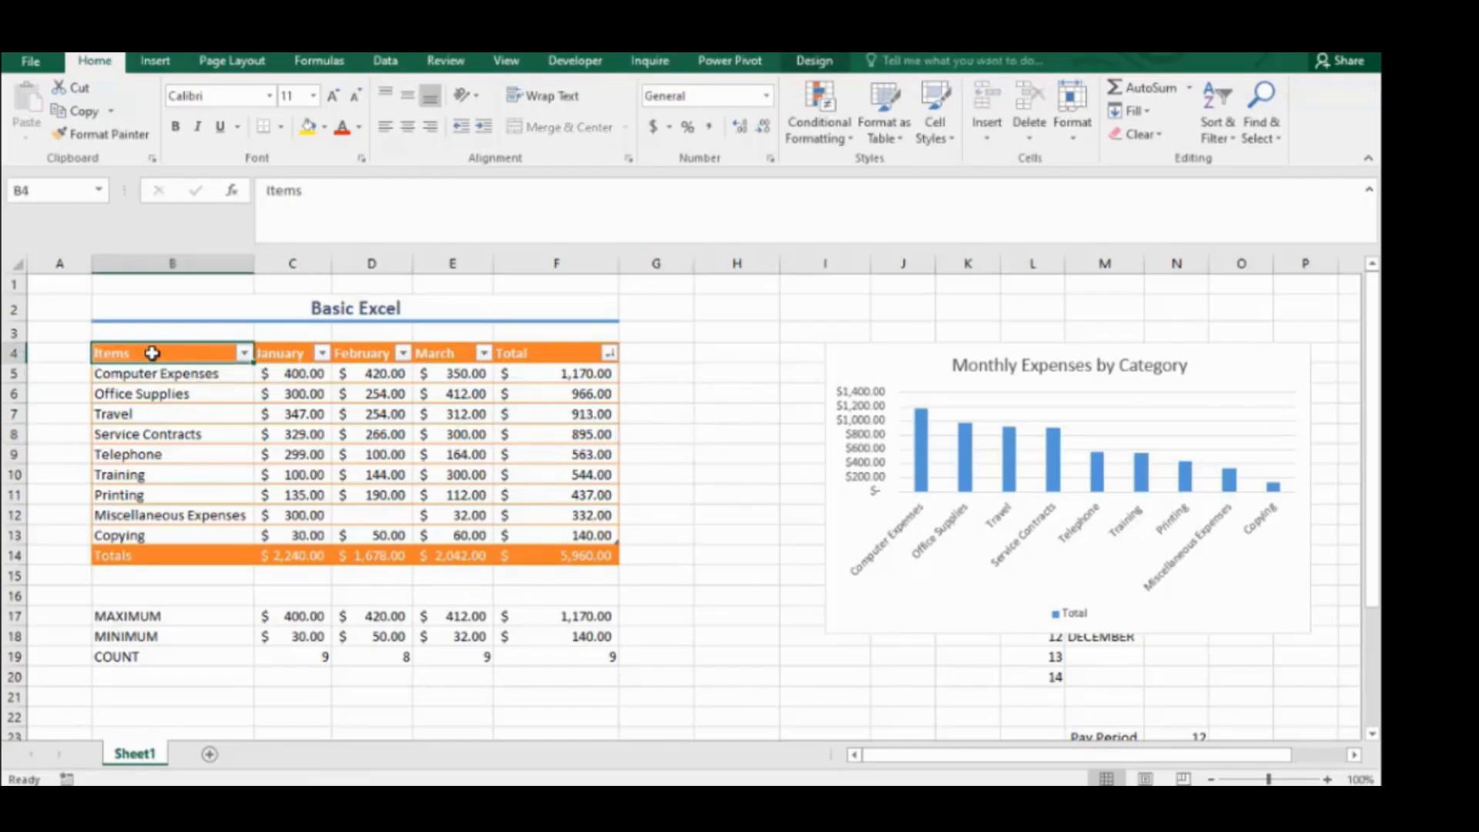
pyautogui.hotkey('shift', 'Down')
pyautogui.hotkey('shift', 'Down')
pyautogui.hotkey('shift', 'Down')
pyautogui.hotkey('shift', 'Down')
pyautogui.hotkey('shift', 'Down')
pyautogui.hotkey('shift', 'Down')
pyautogui.hotkey('shift', 'Down')
pyautogui.hotkey('shift', 'Down')
pyautogui.hotkey('shift', 'Down')
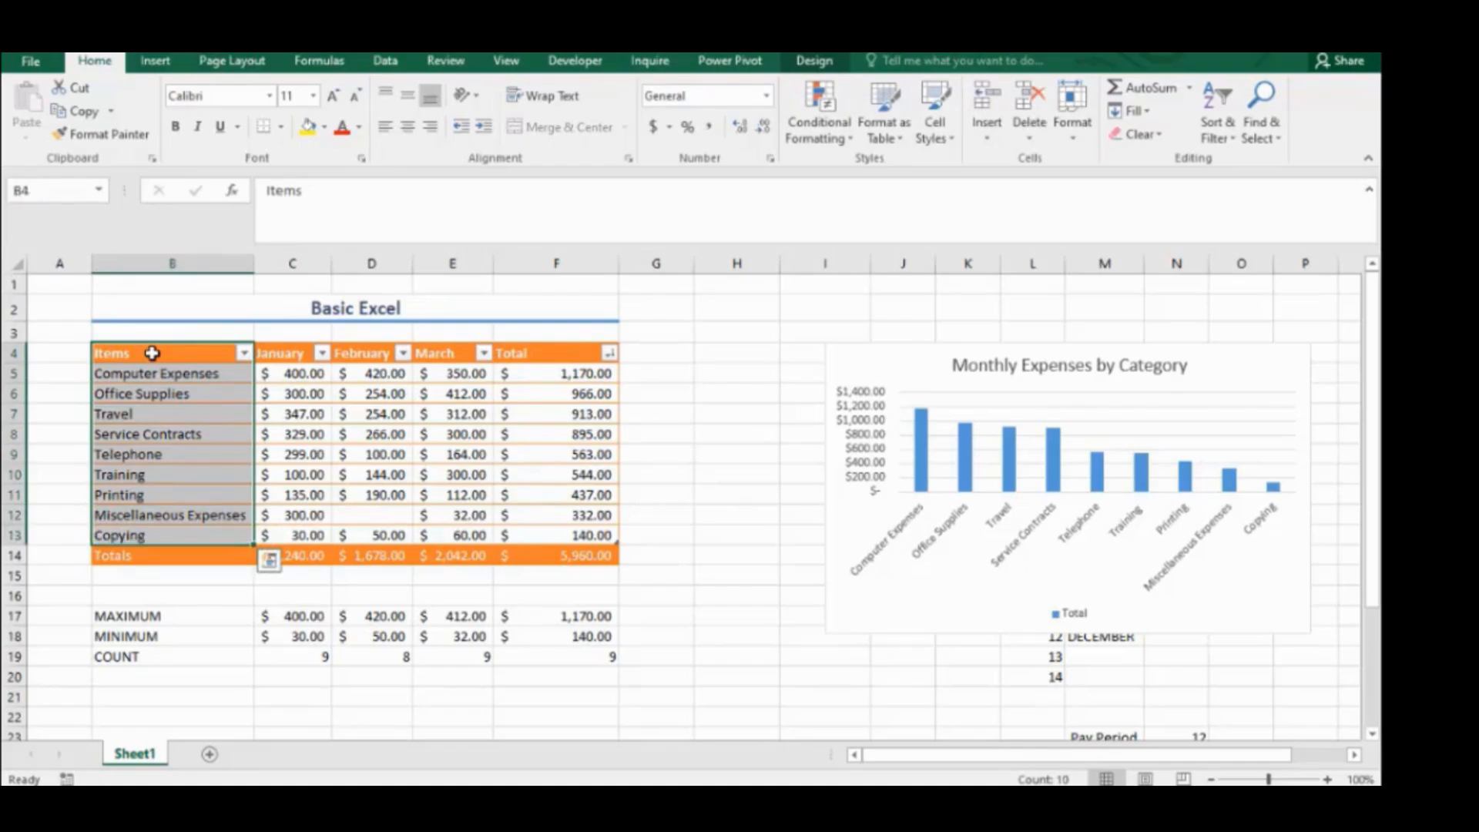
pyautogui.hotkey('ctrl', 'c')
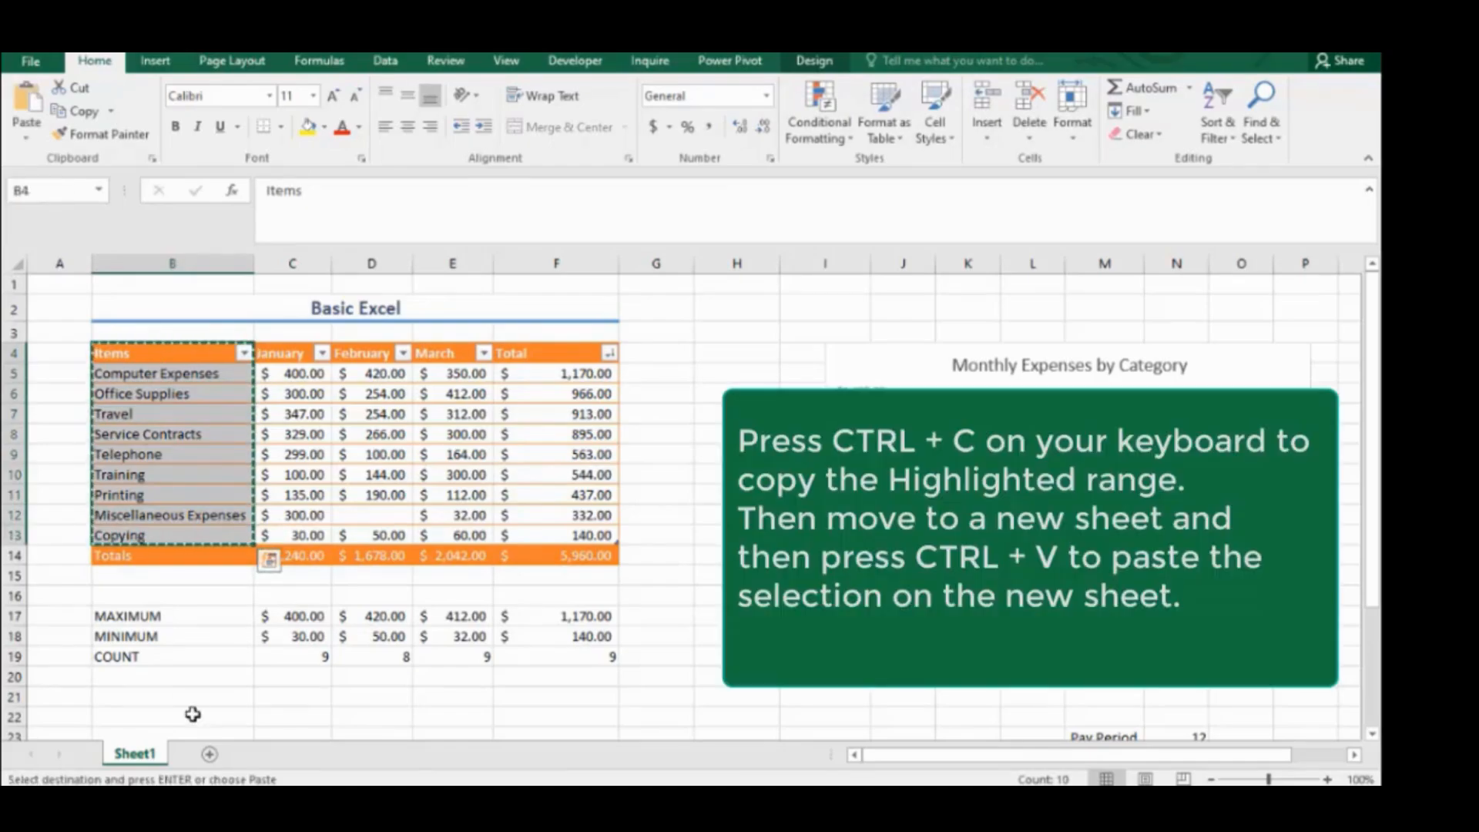
# Step: Paste the copied item list at B6 of a new sheet and widen column B to fit its contents
pyautogui.click(209, 755)
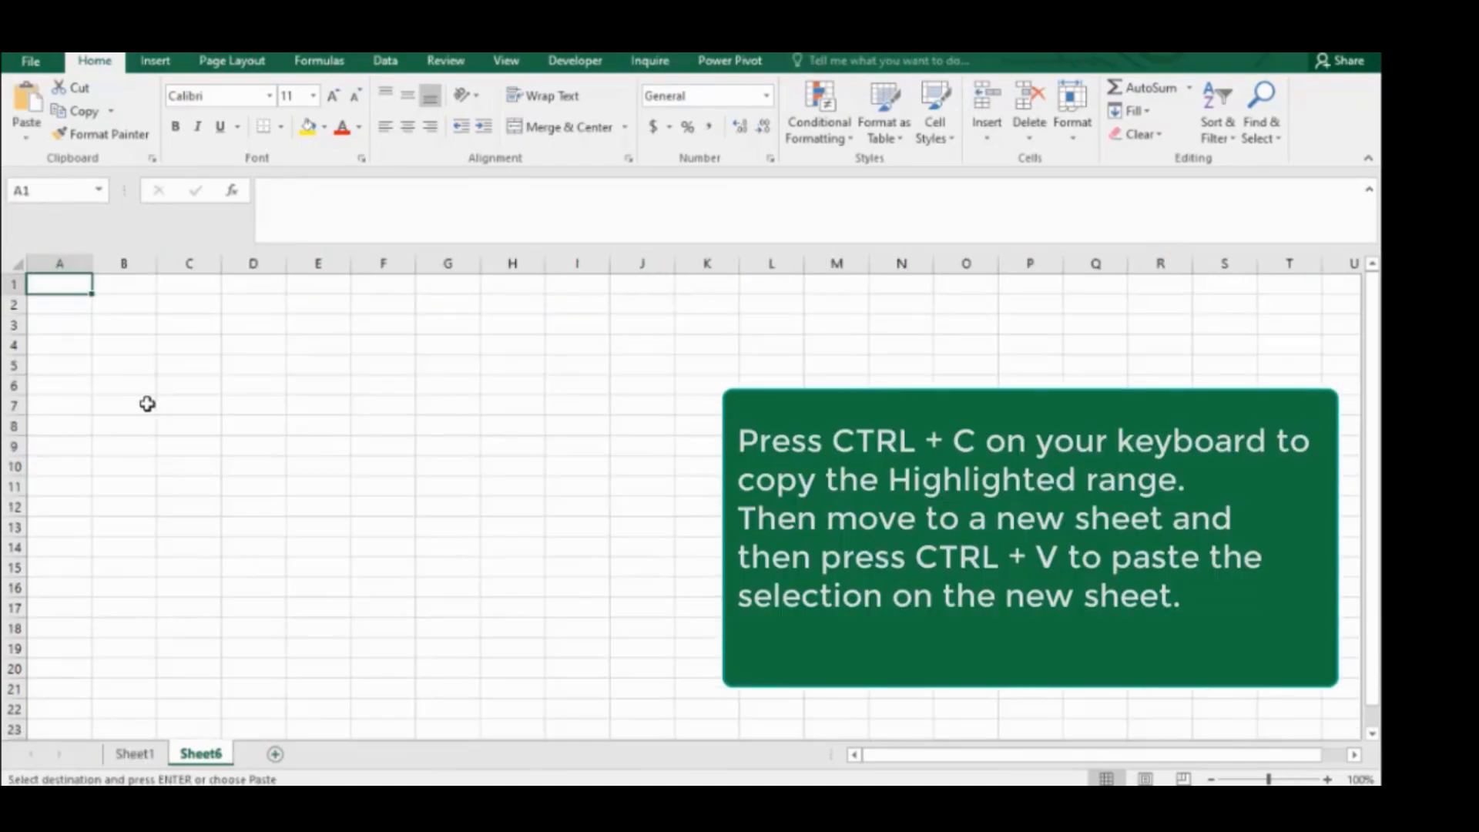
pyautogui.click(135, 379)
pyautogui.press('Right')
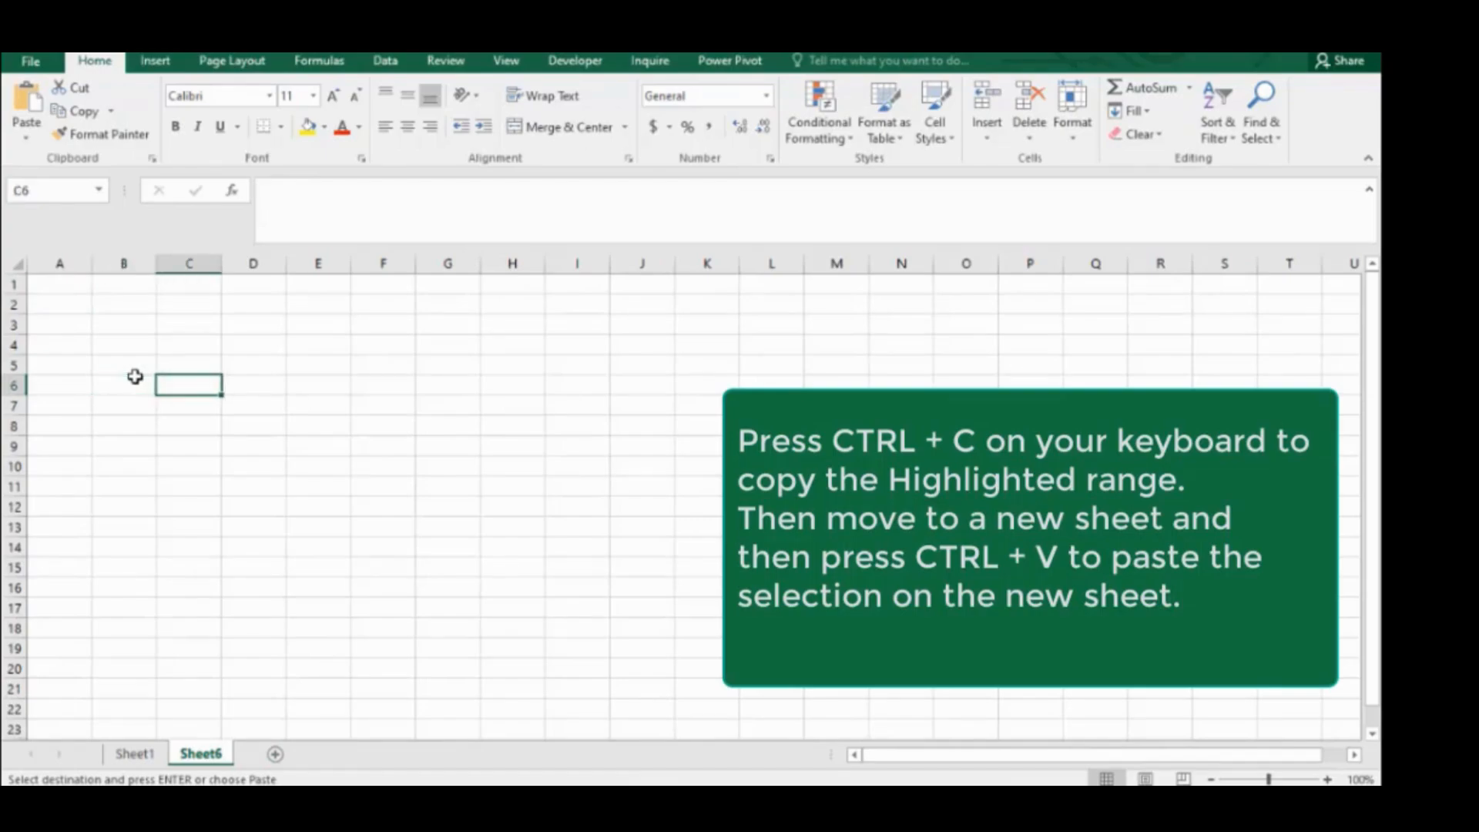
pyautogui.click(134, 378)
pyautogui.hotkey('ctrl', 'v')
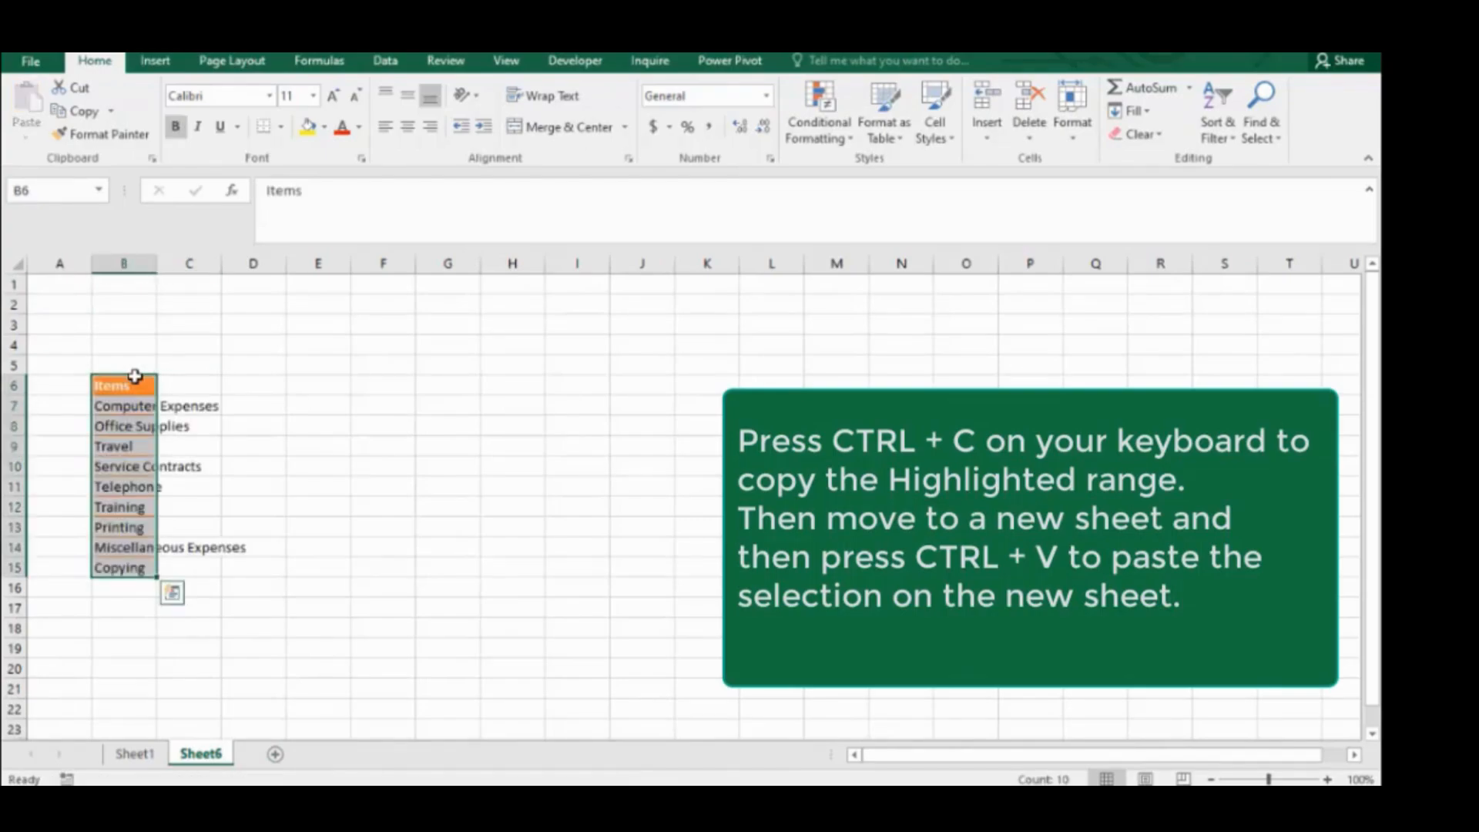
pyautogui.doubleClick(154, 264)
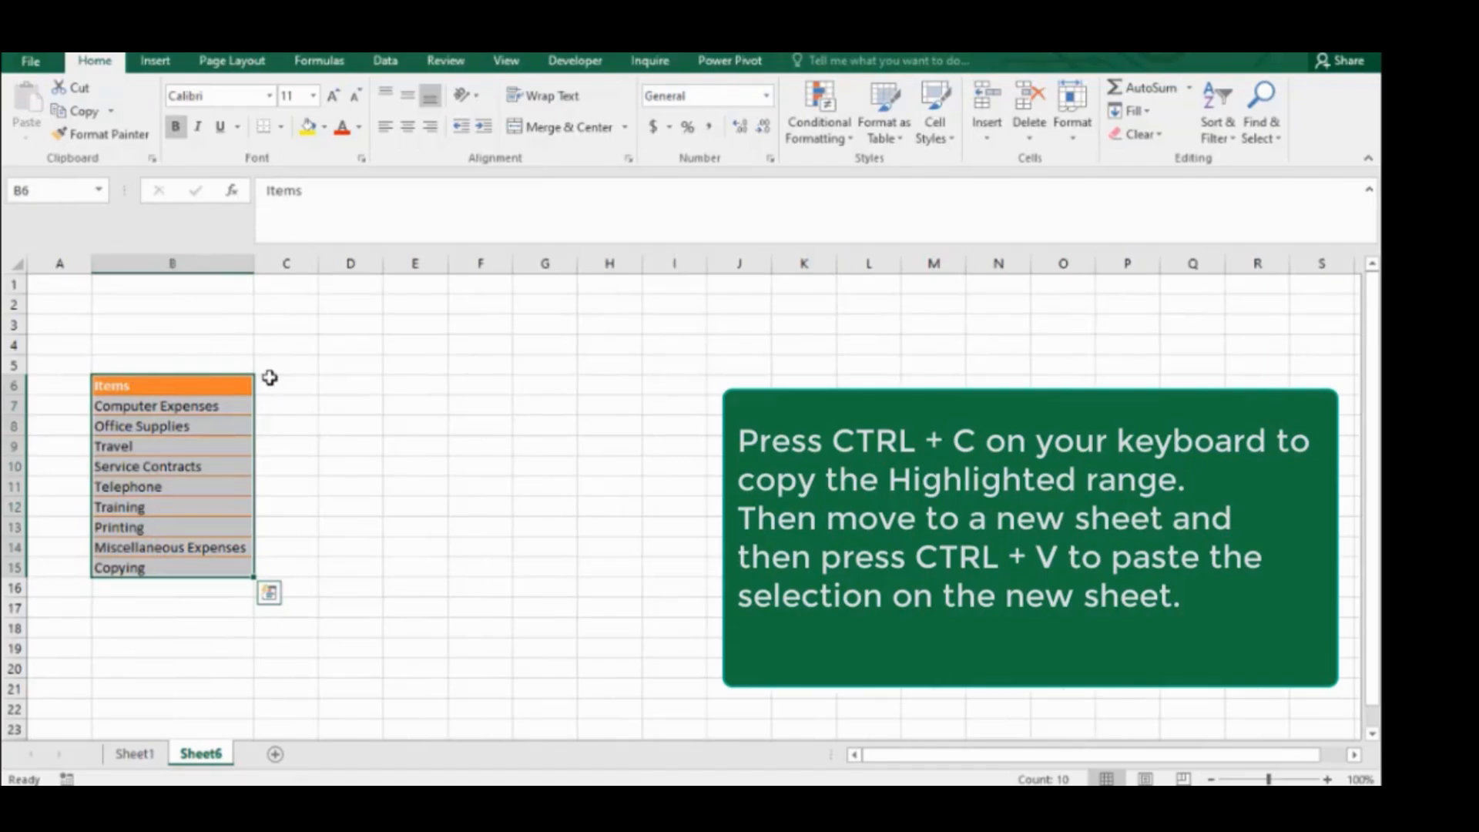
# Step: Enter the heading "Totals" in C6, beside the Items header
pyautogui.click(277, 385)
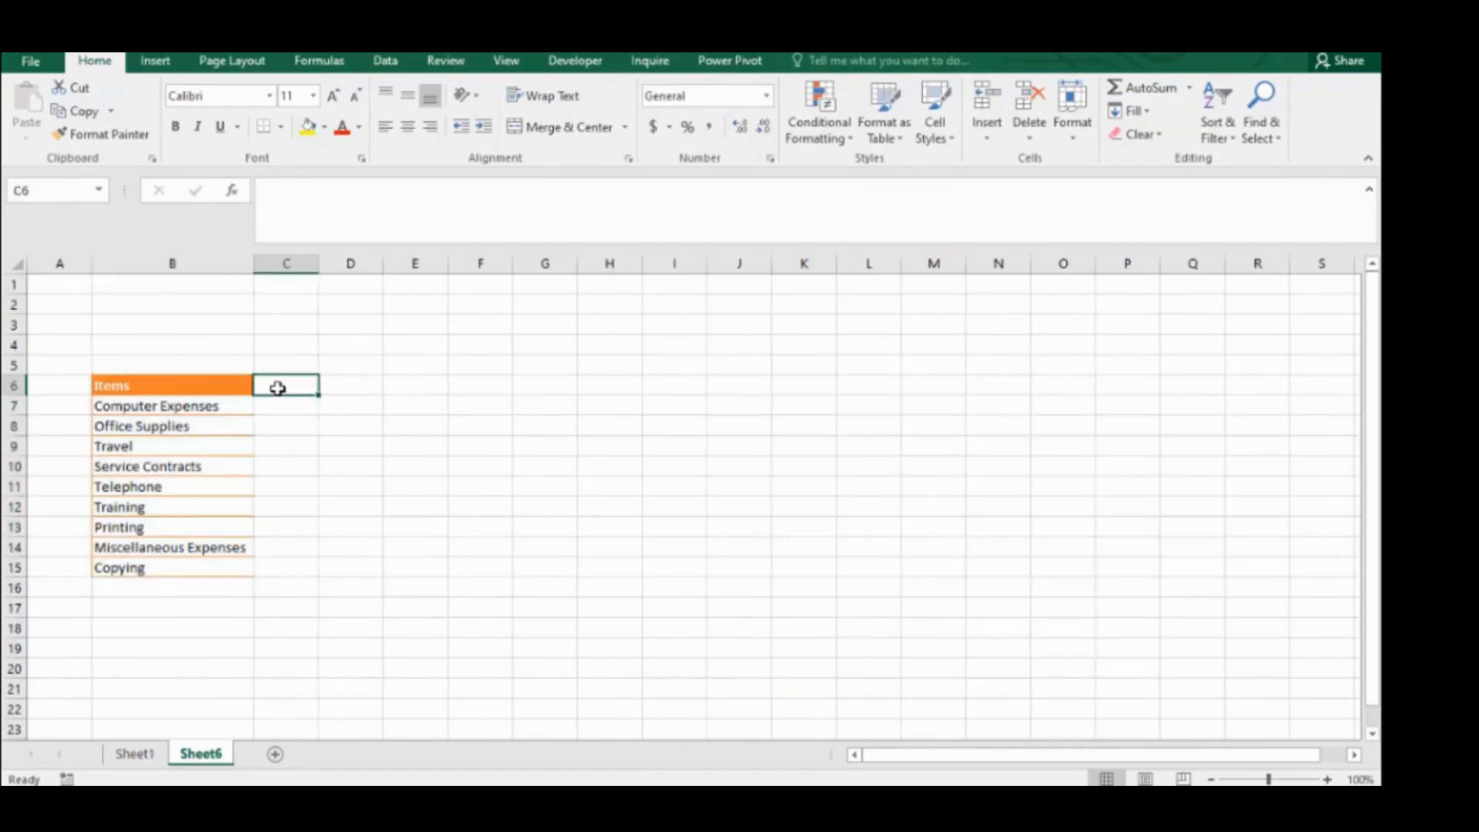
pyautogui.write('Totals')
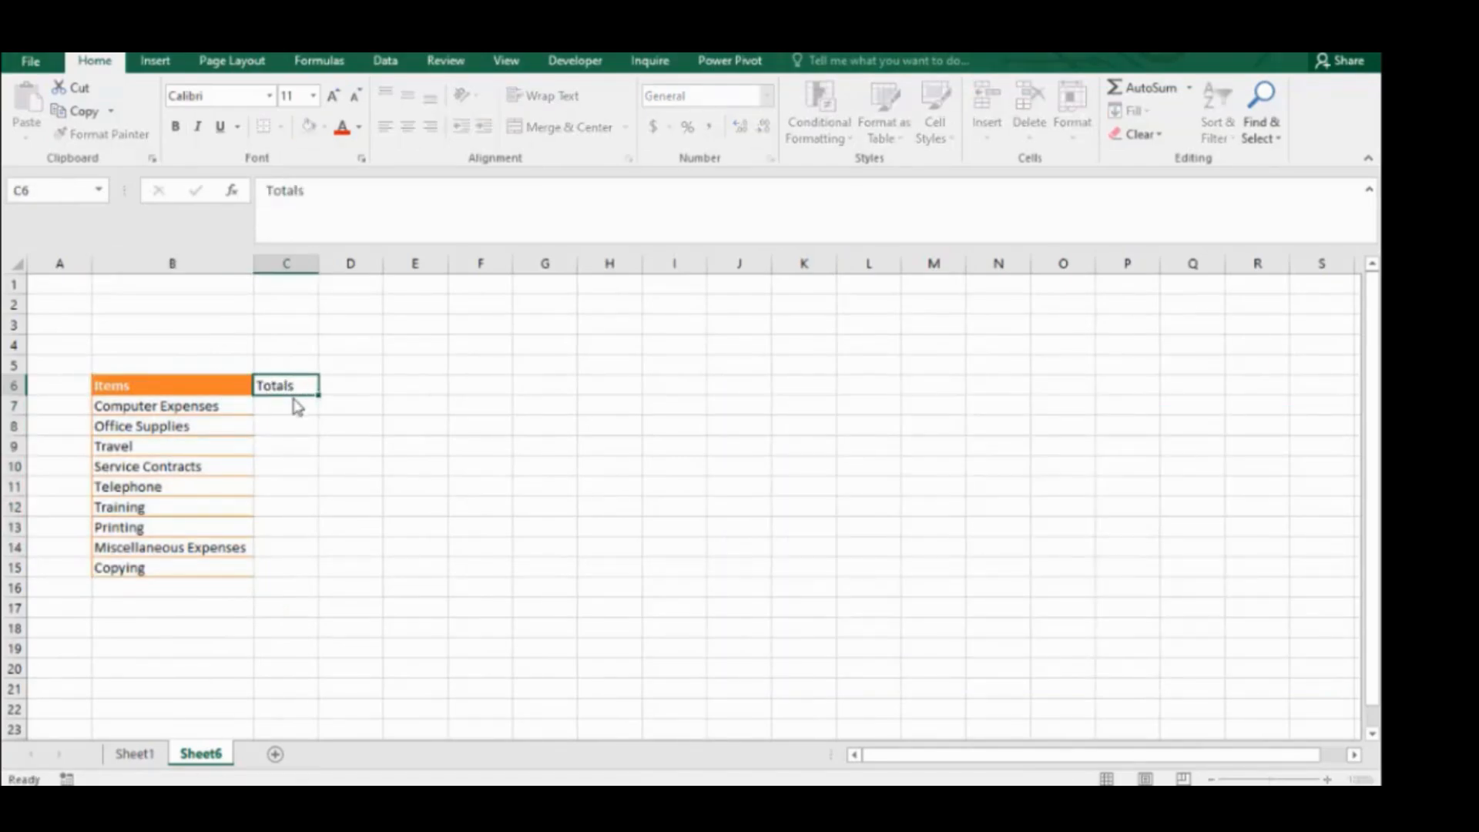
pyautogui.click(231, 401)
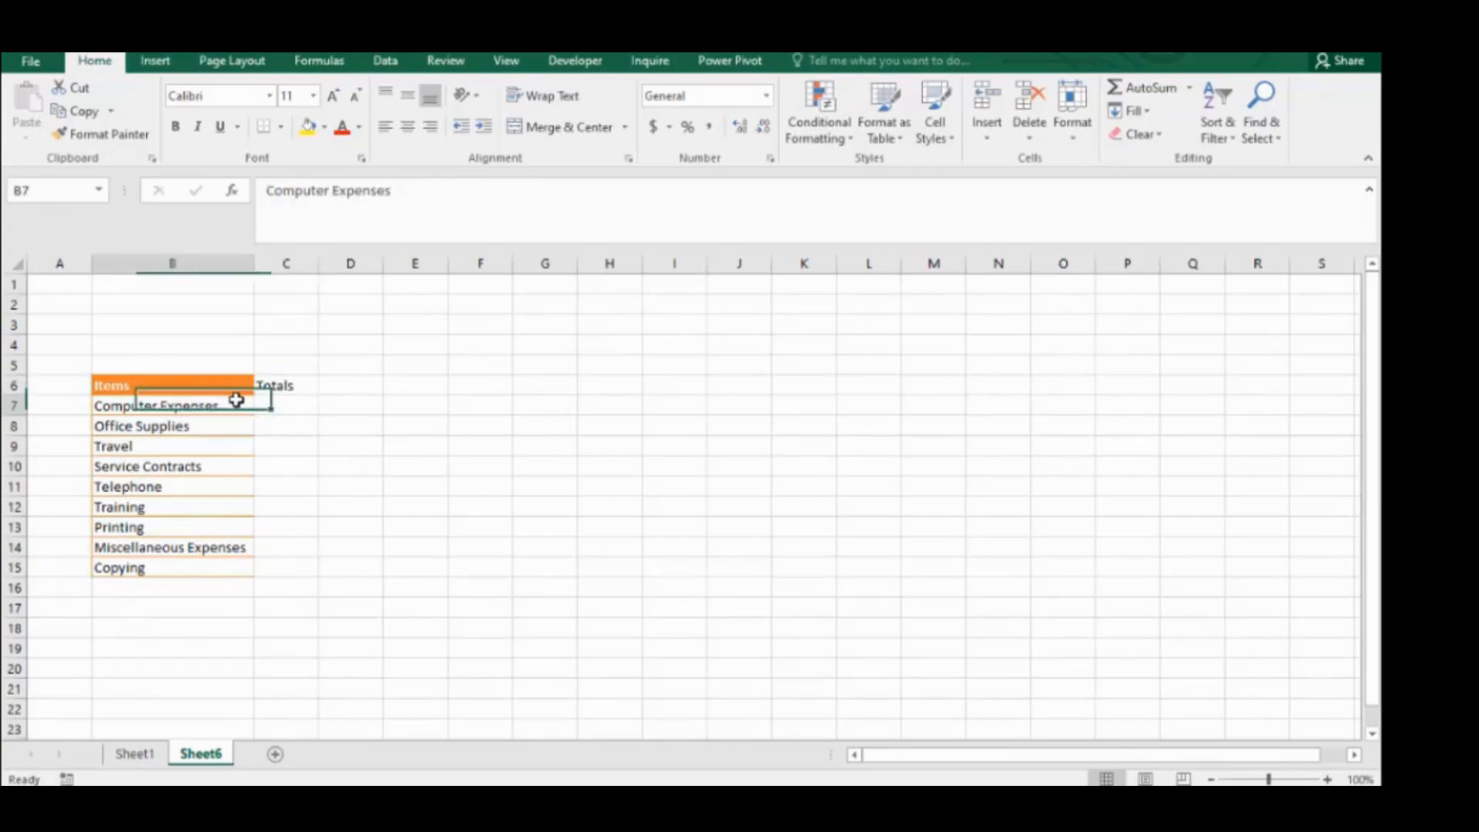
# Step: Clear the formatting of the pasted list and Totals column (B5:C15) by applying the Normal cell style
pyautogui.moveTo(145, 368); pyautogui.dragTo(289, 582)
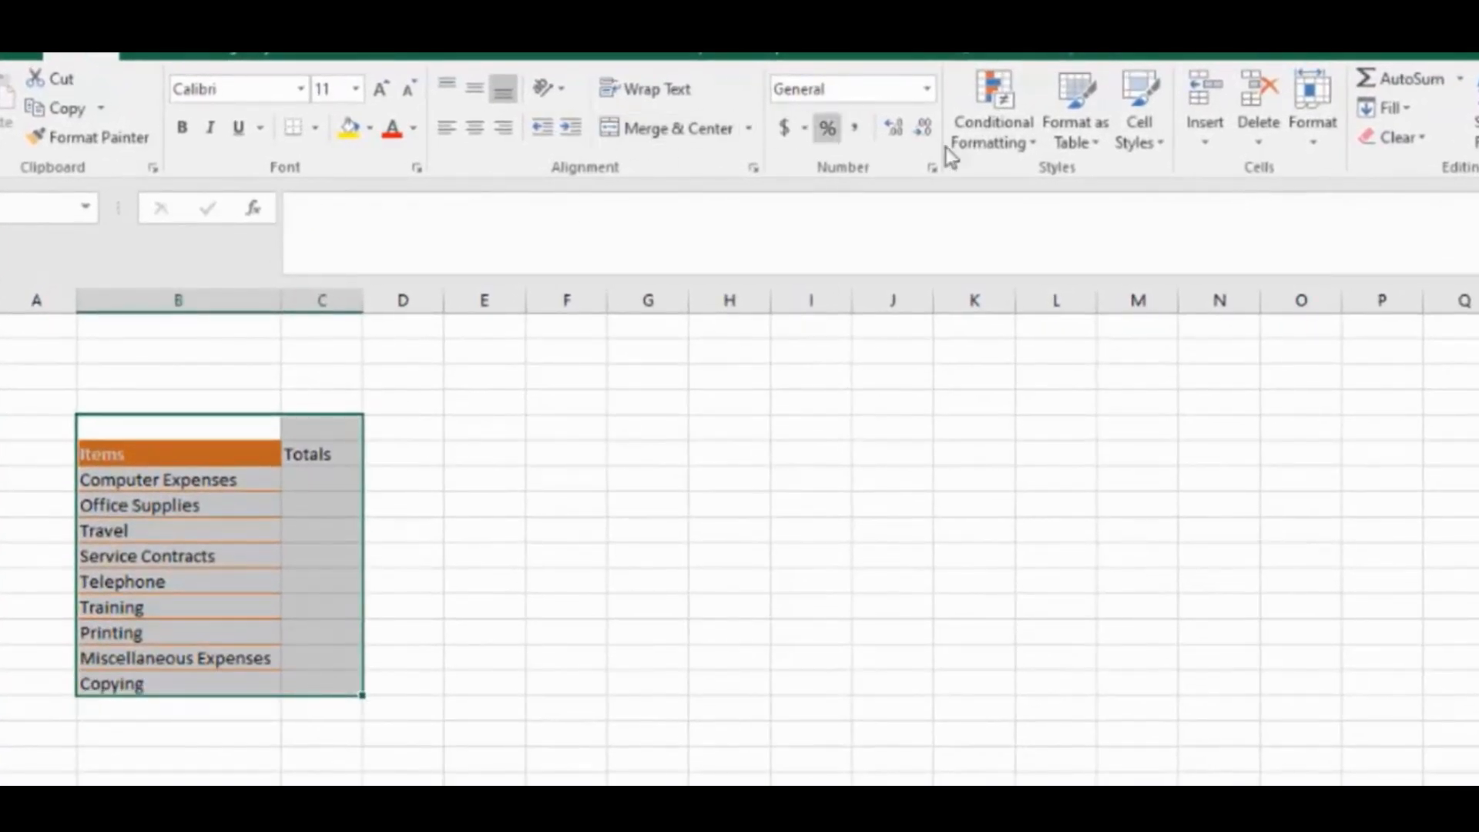
pyautogui.click(1070, 143)
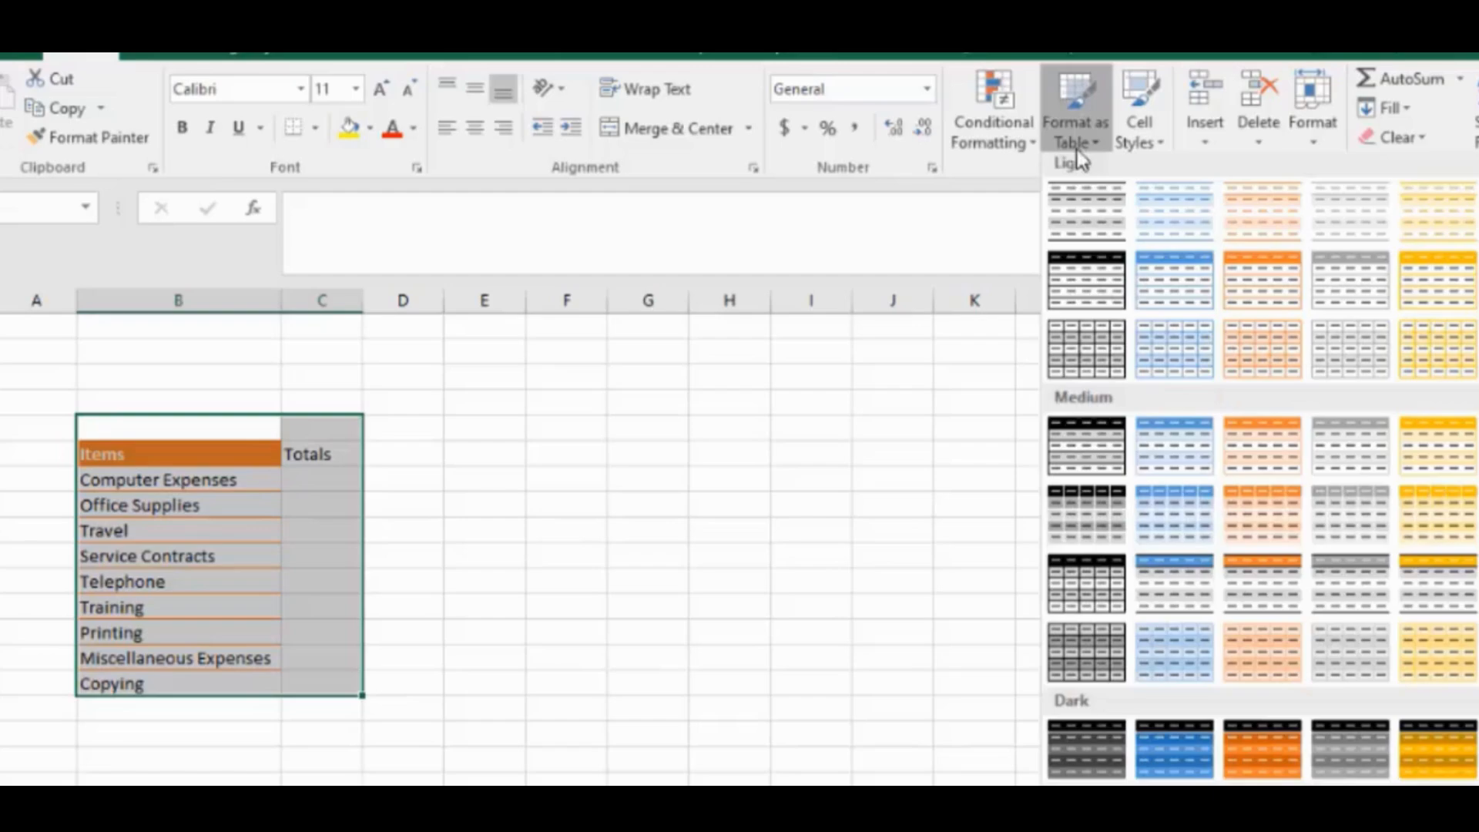
pyautogui.click(1027, 147)
pyautogui.click(1027, 147)
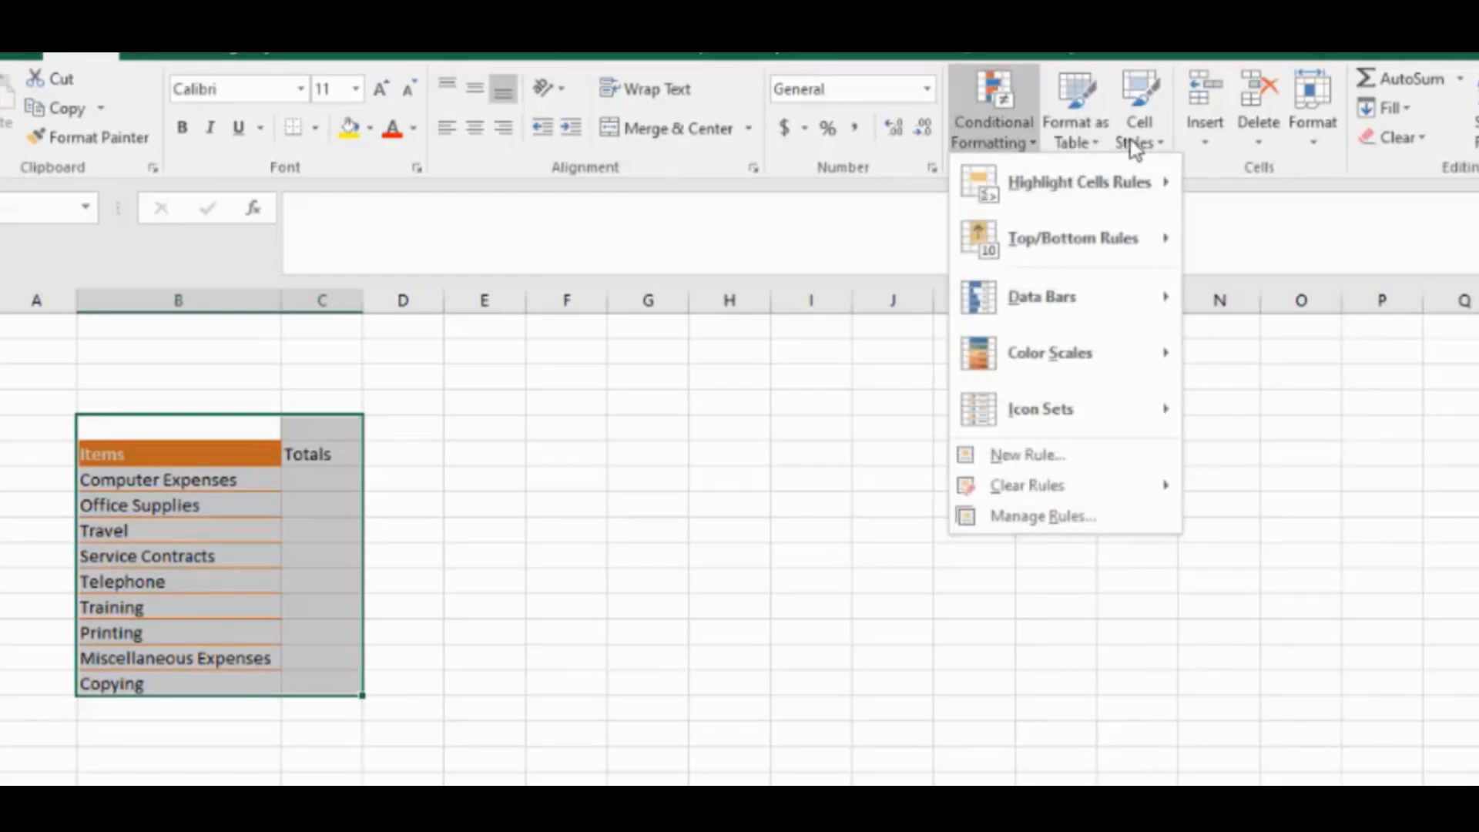
pyautogui.click(1135, 142)
pyautogui.click(1136, 142)
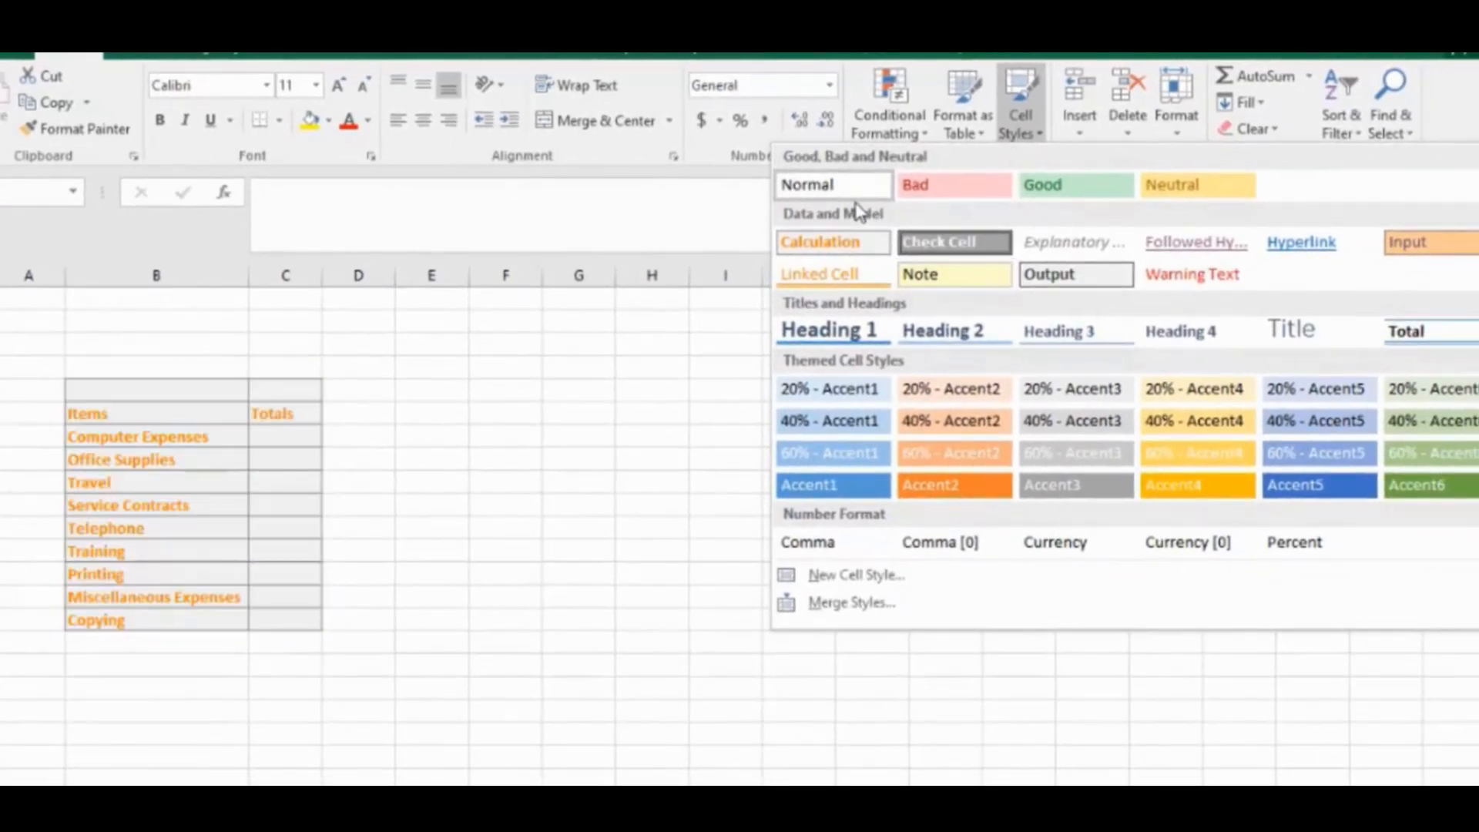
pyautogui.click(921, 198)
pyautogui.click(261, 431)
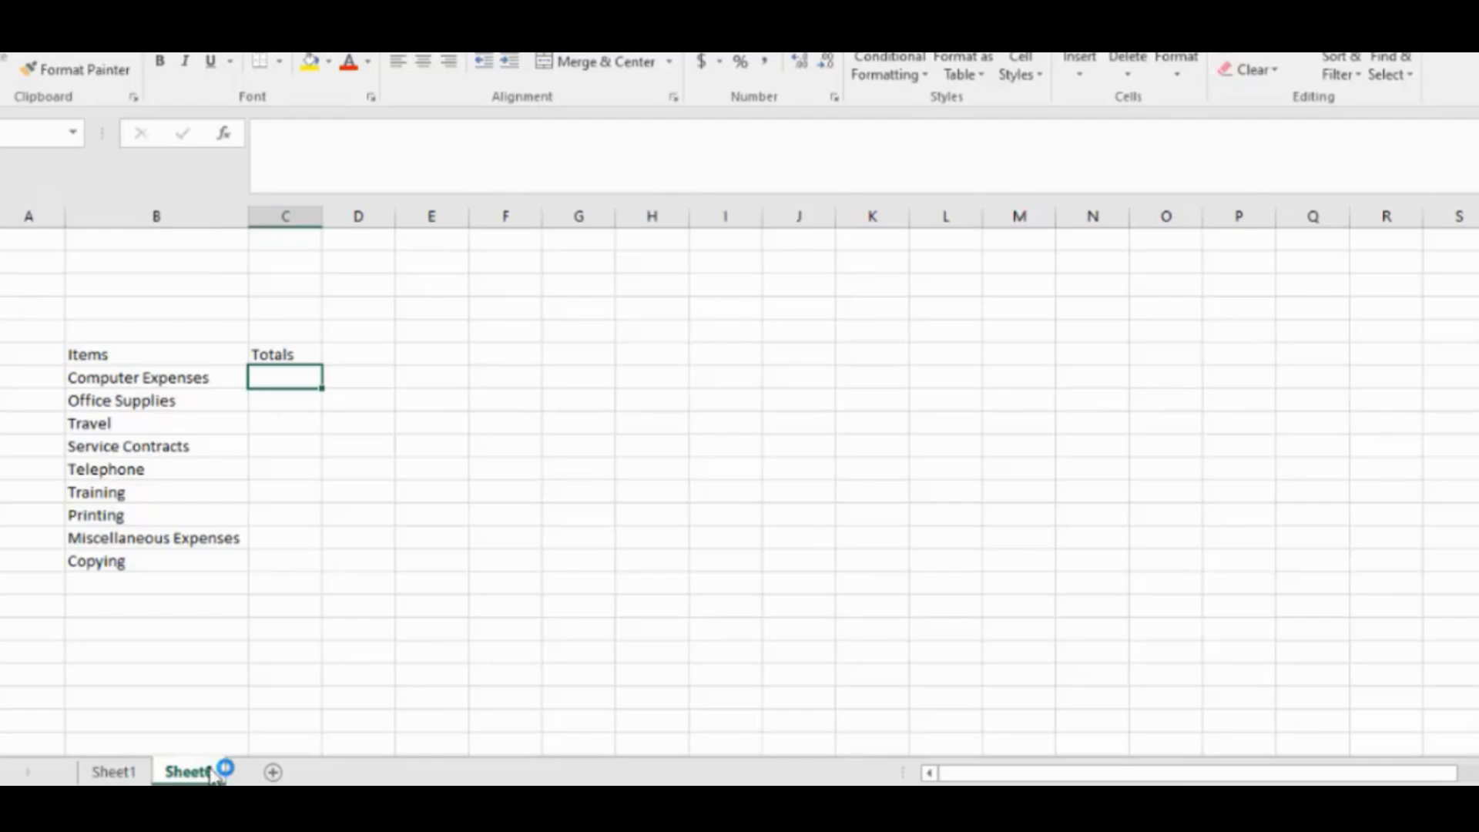
# Step: Enter 70 in cell G2 of Sheet1, beside the Basic Excel title
pyautogui.click(127, 772)
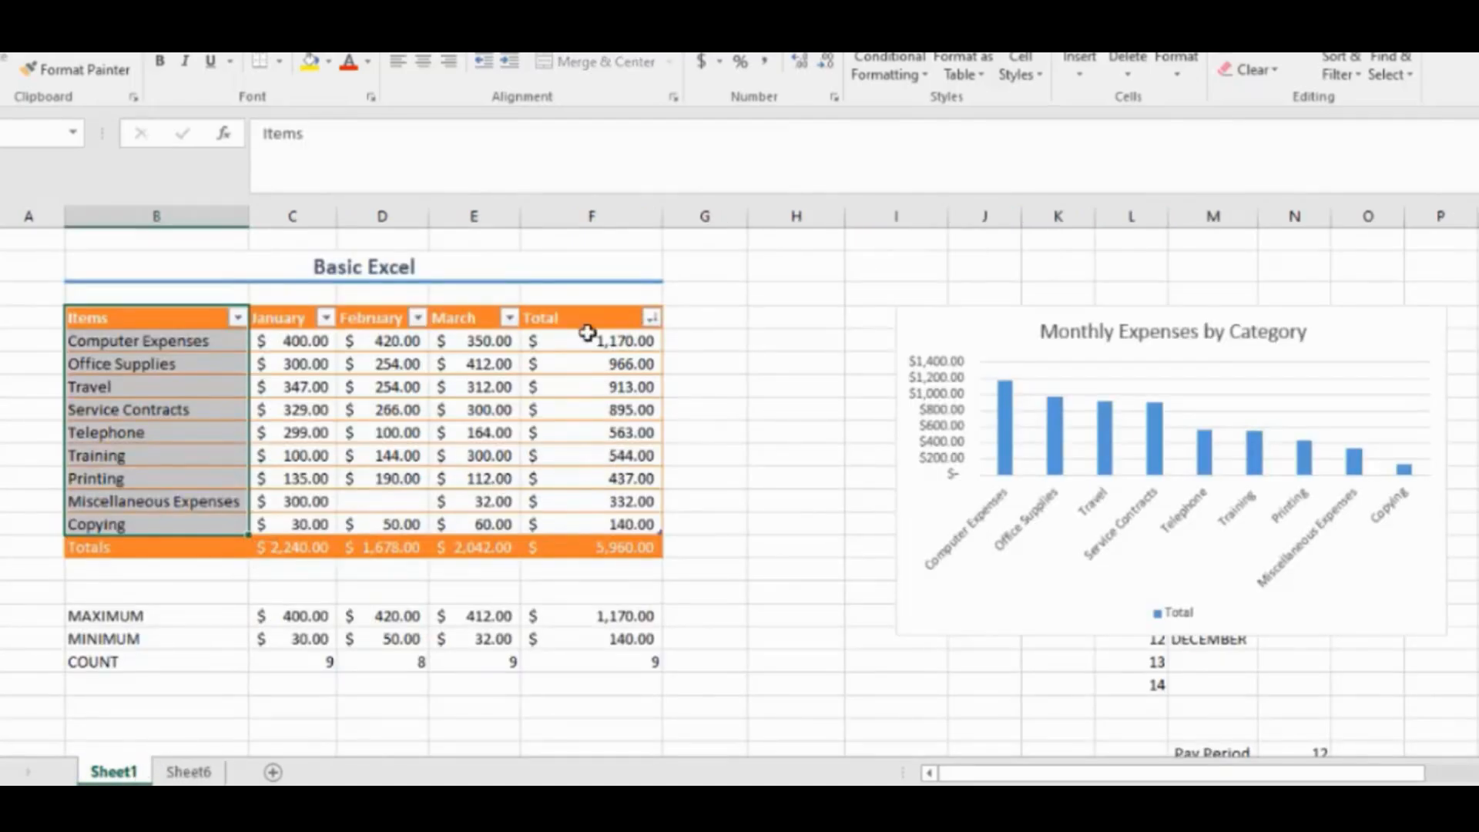
pyautogui.click(185, 772)
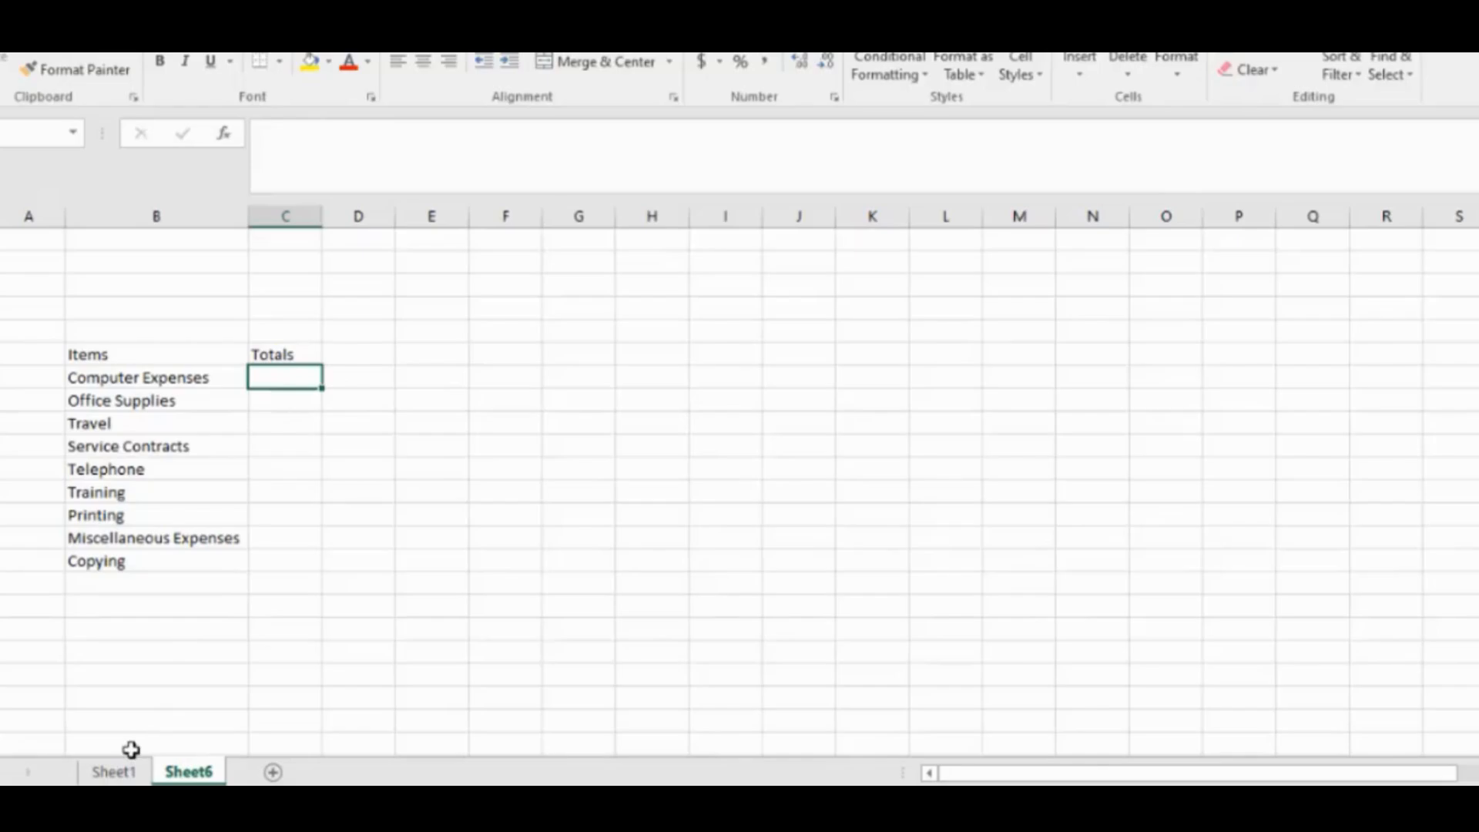
pyautogui.click(123, 772)
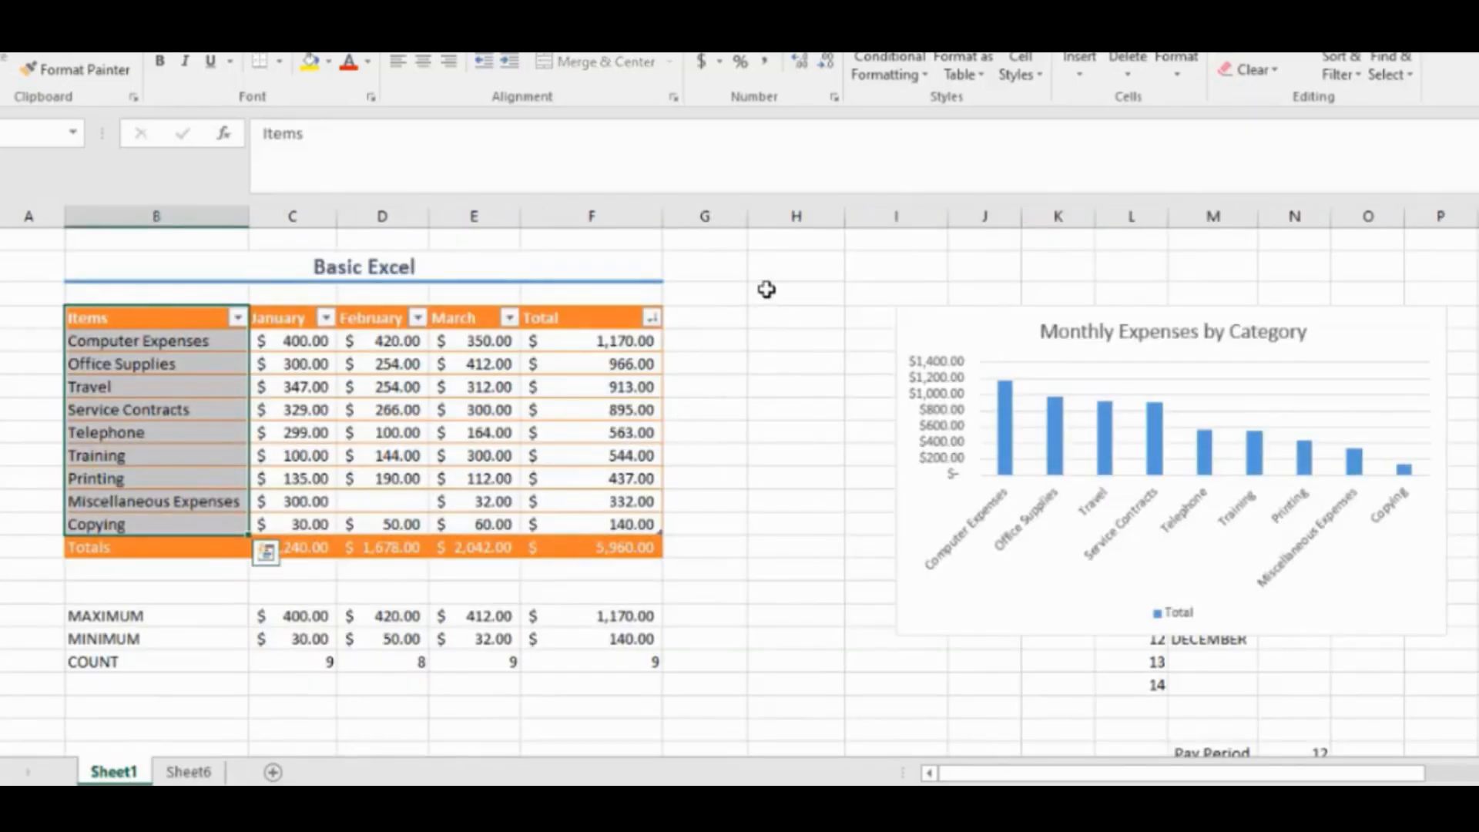
pyautogui.click(709, 261)
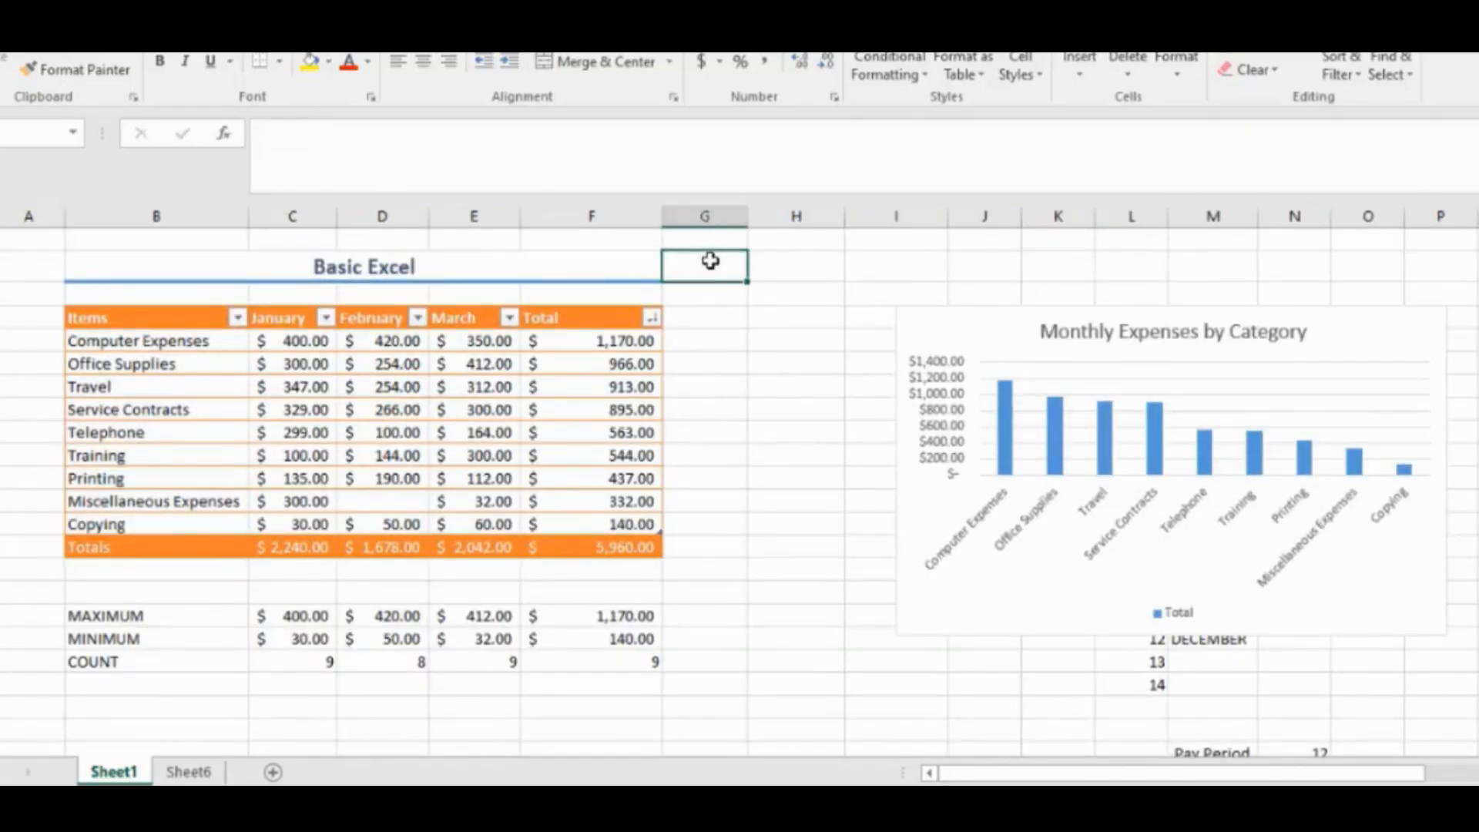
pyautogui.write('70')
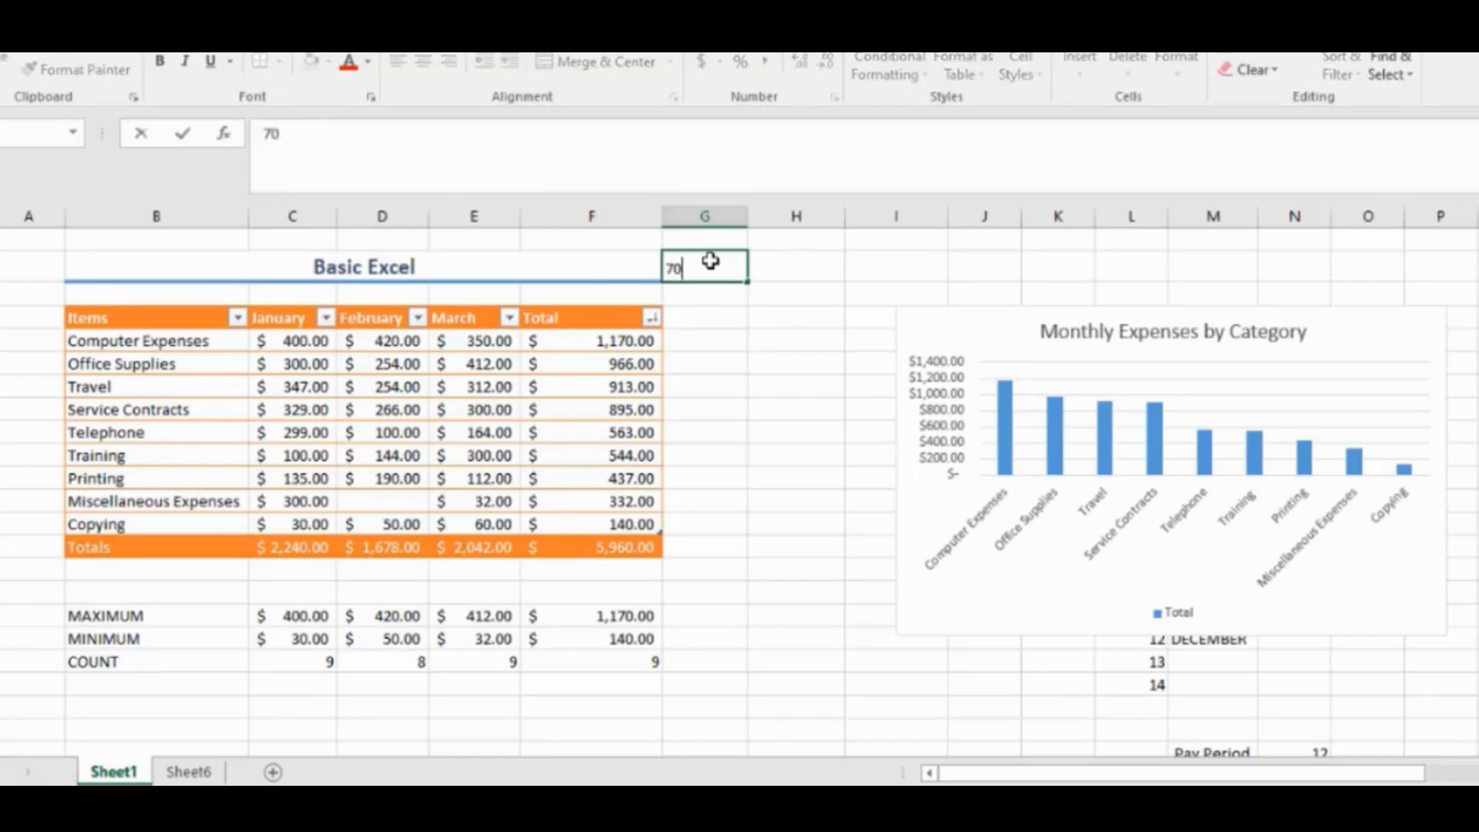
# Step: Link cell I2 of Sheet1 to G2 with the formula =G2 and review the formula
pyautogui.press('Right')
pyautogui.press('Right')
pyautogui.press('Right')
pyautogui.press('Left')
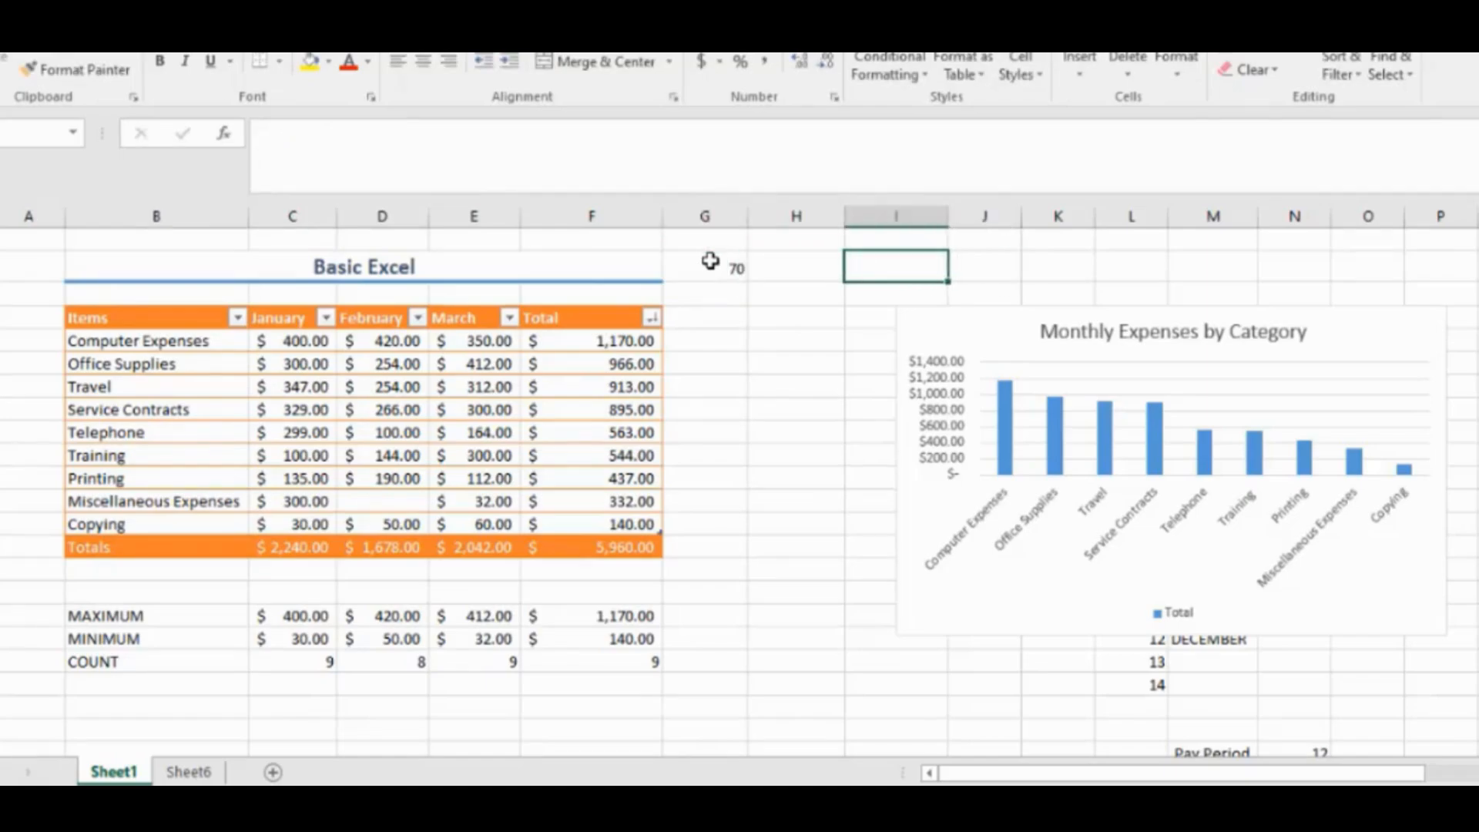
pyautogui.write('=')
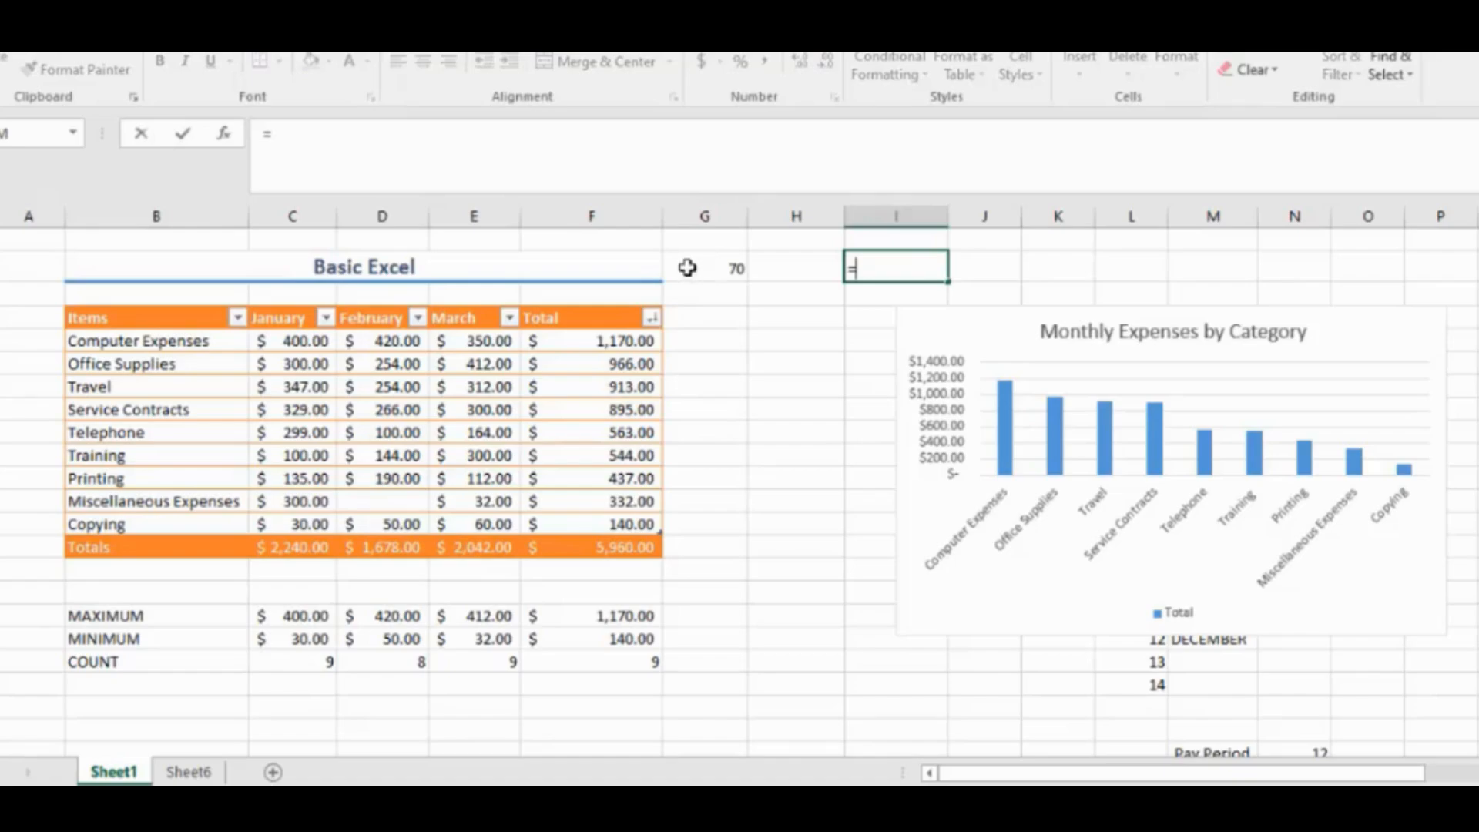
pyautogui.click(702, 264)
pyautogui.press('Return')
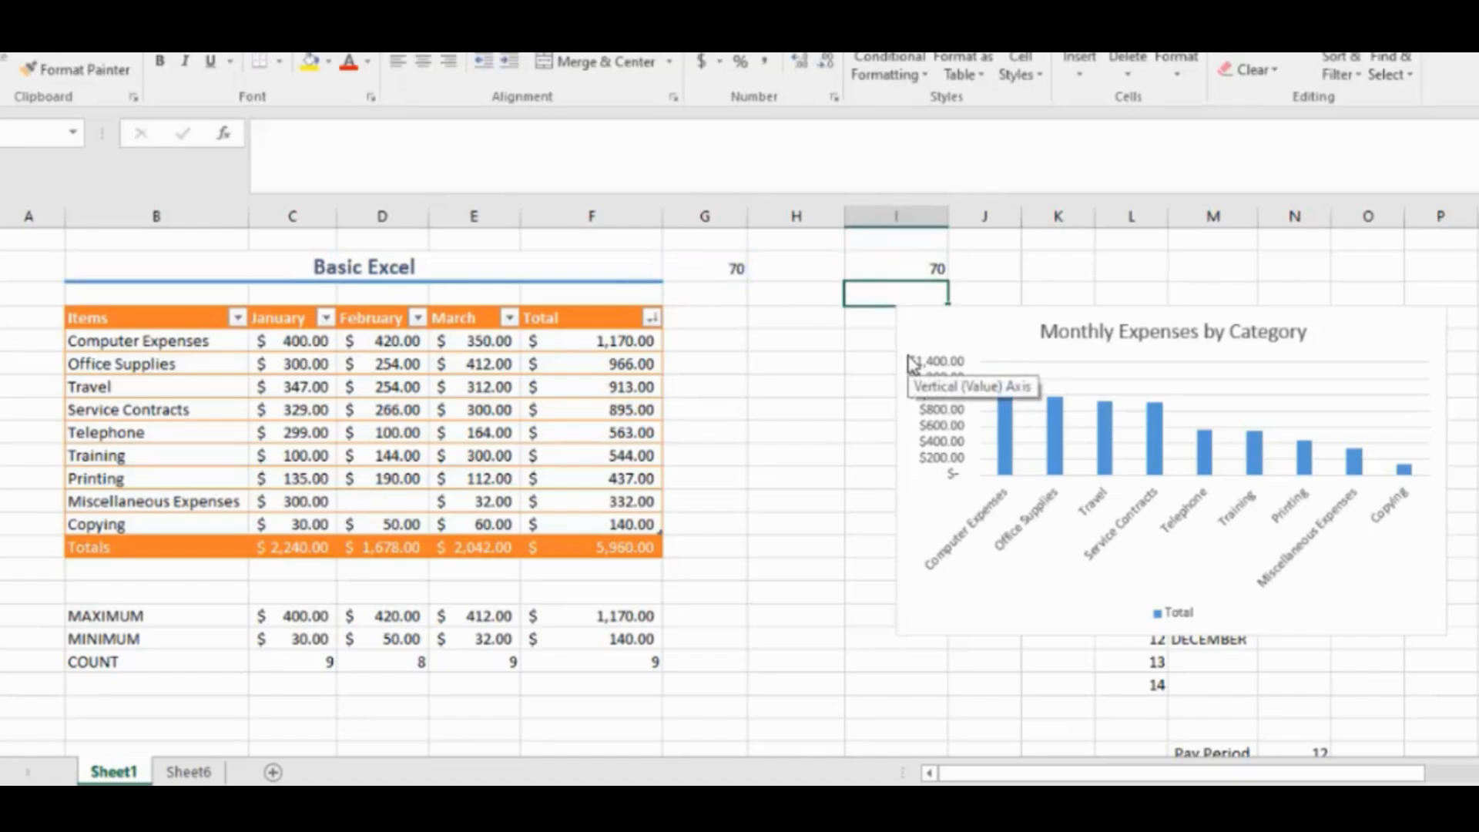
pyautogui.click(899, 268)
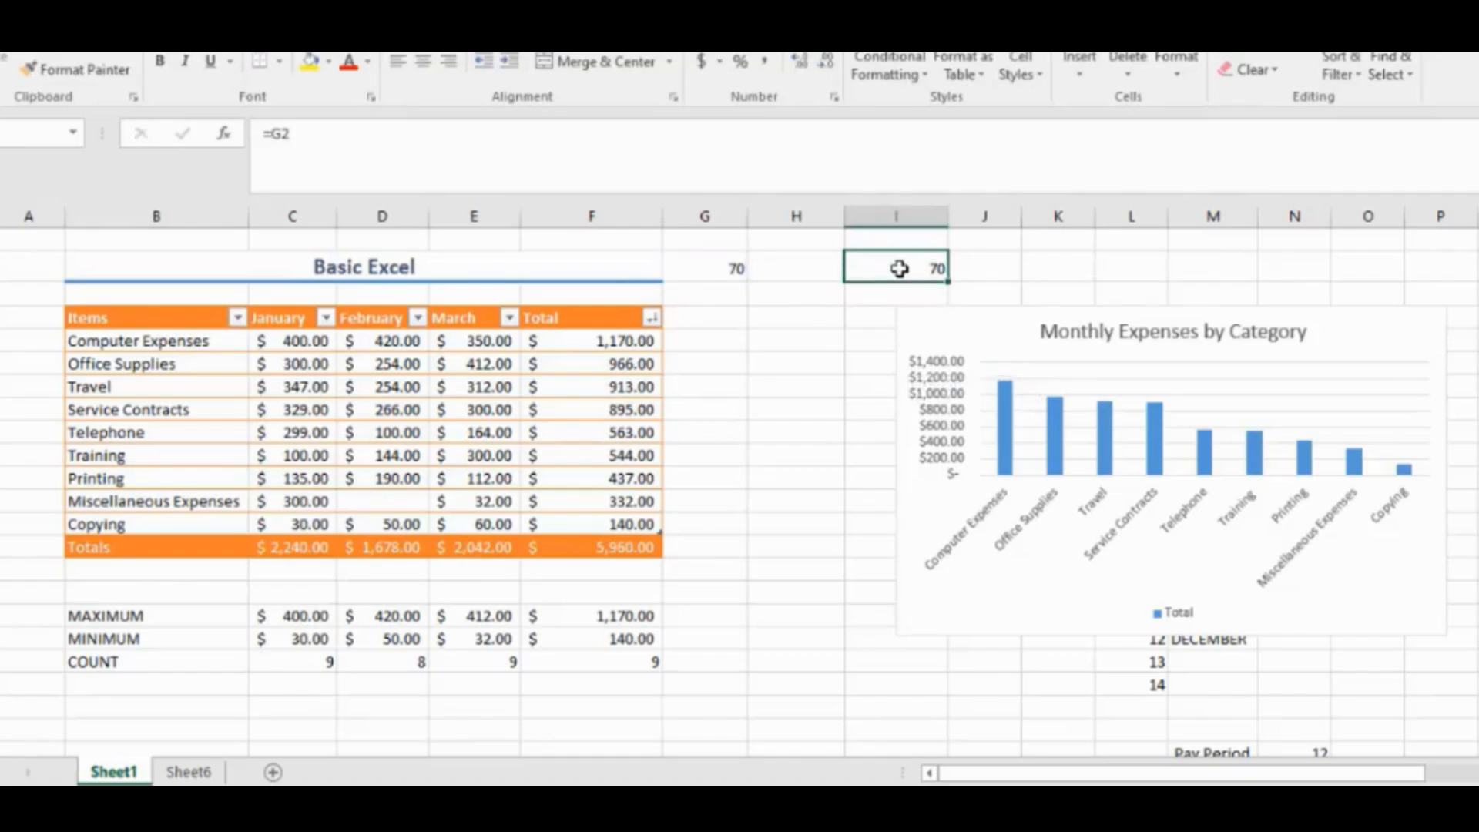
# Step: On Sheet6, link the Computer Expenses total in C7 to the expense table with =Sheet1!F5
pyautogui.click(187, 772)
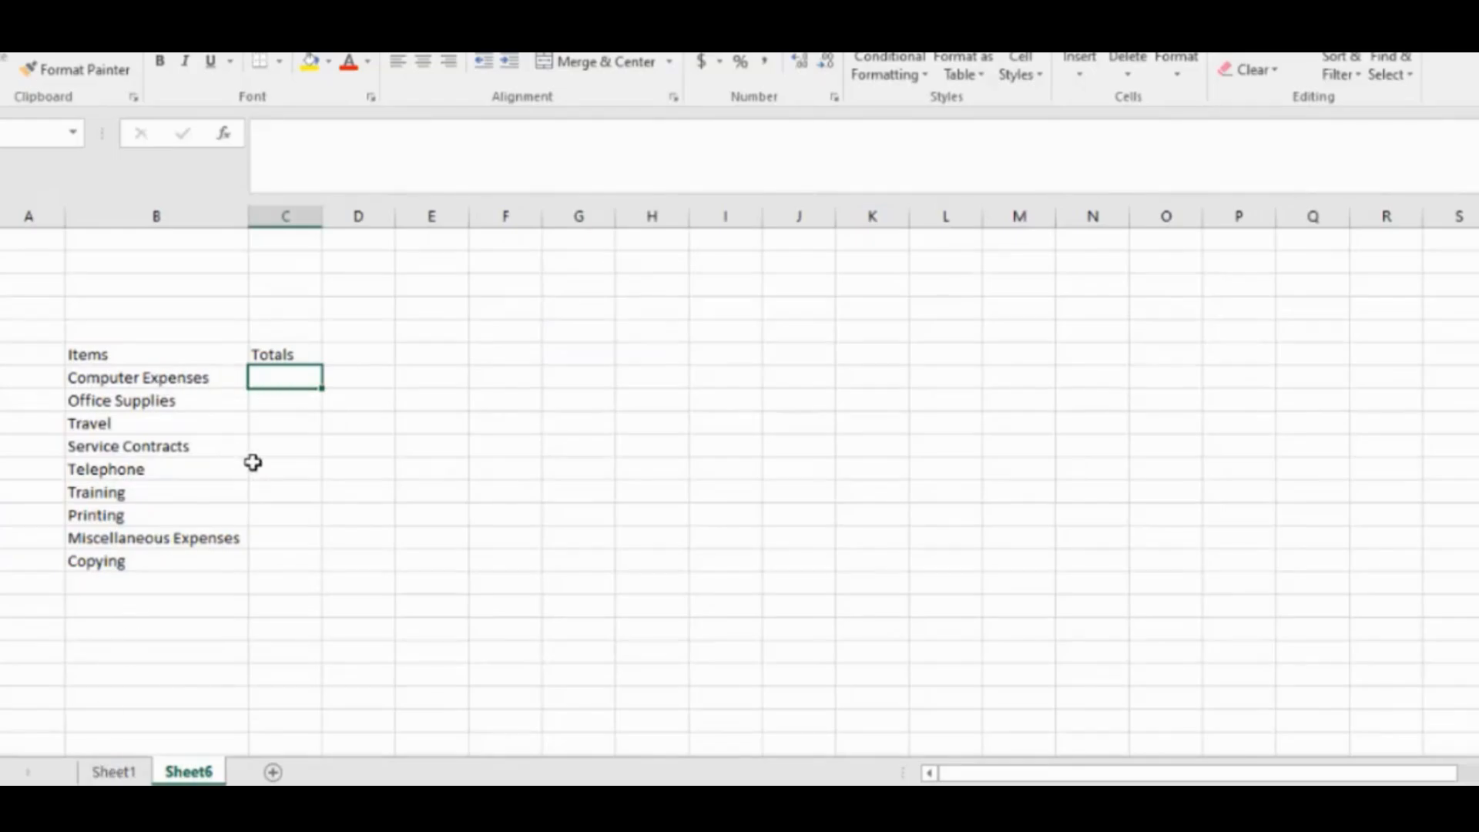
pyautogui.write('=')
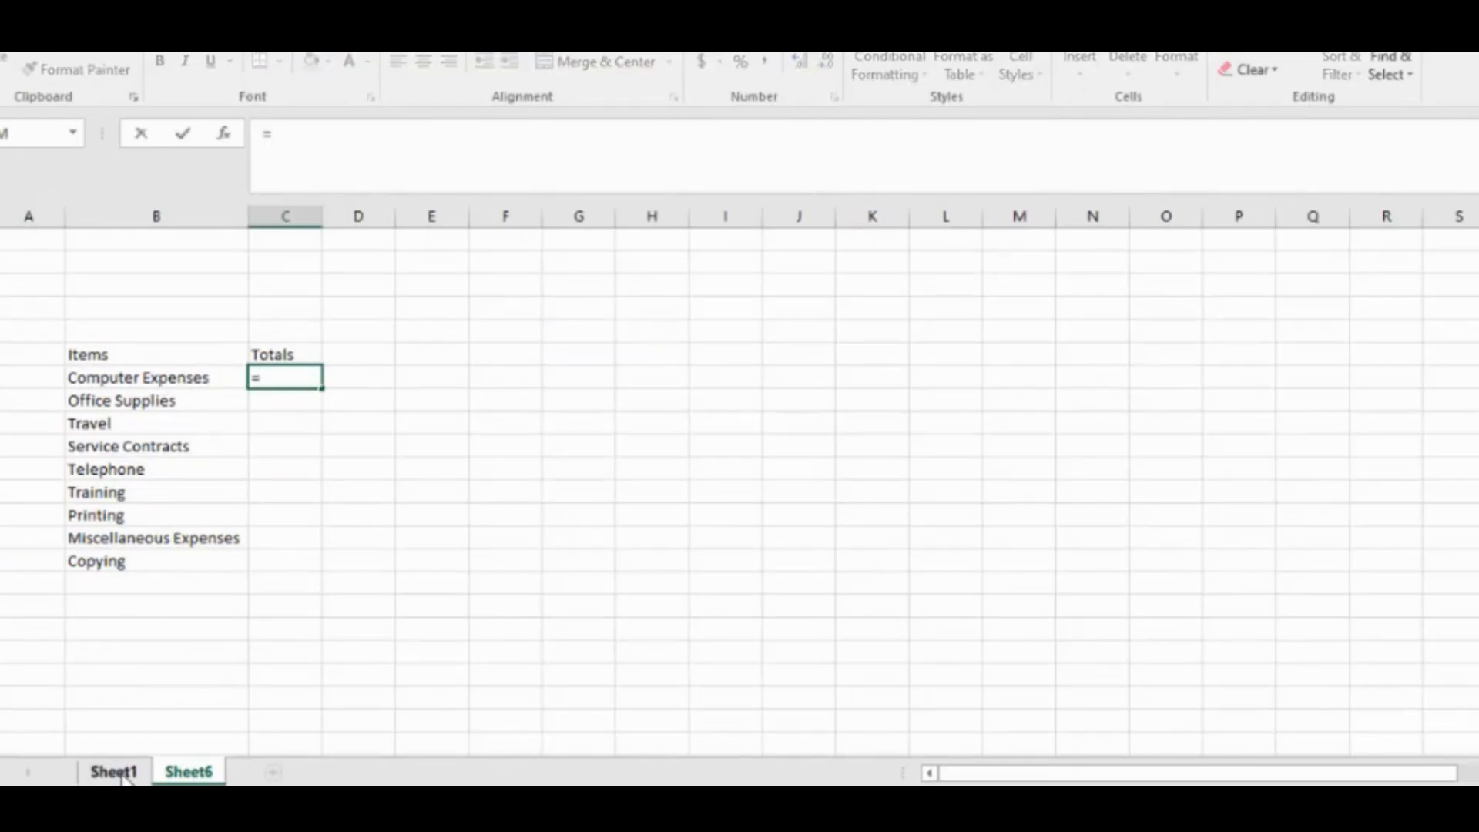
pyautogui.click(123, 773)
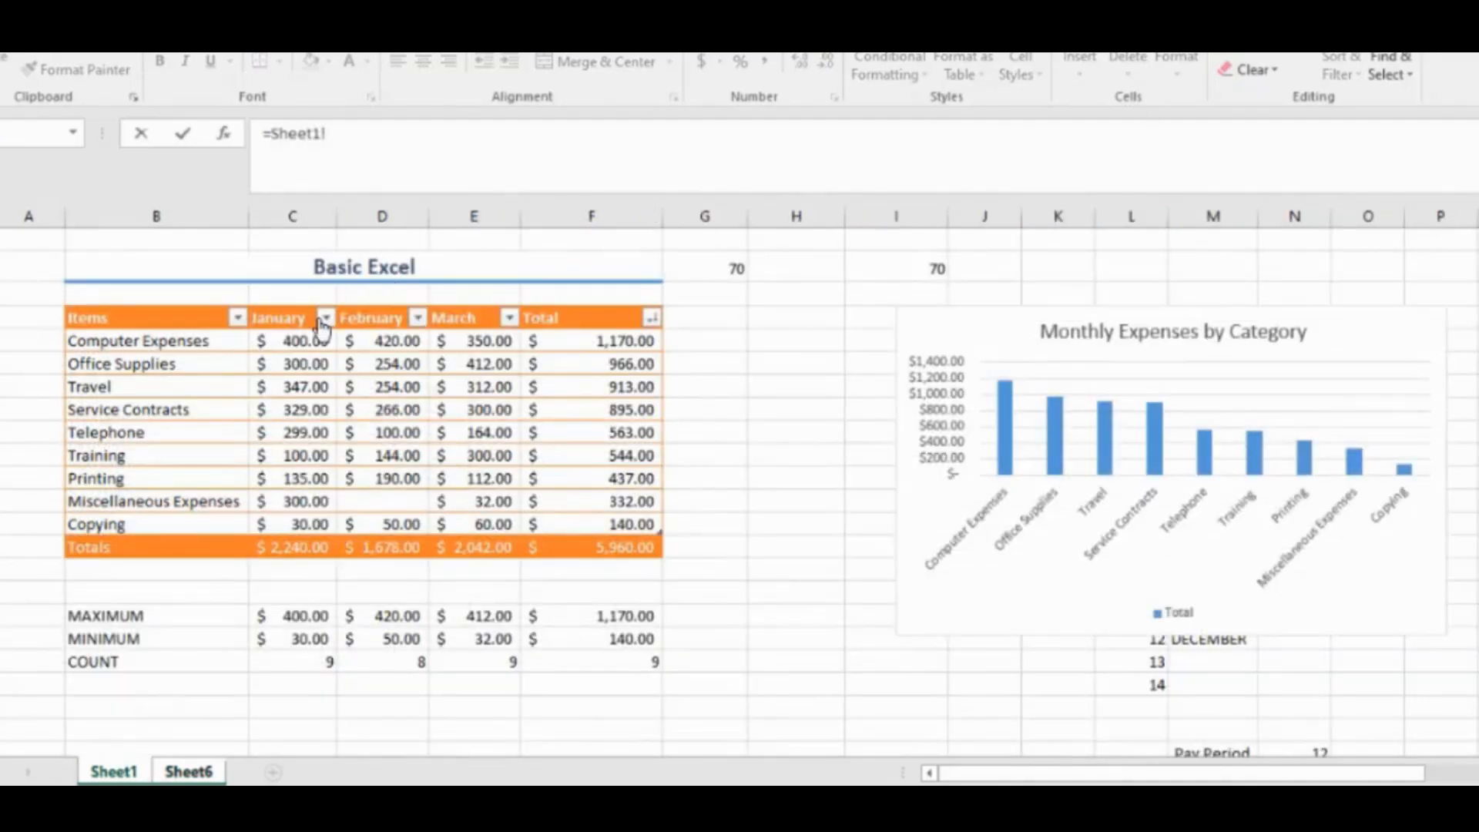
pyautogui.click(609, 341)
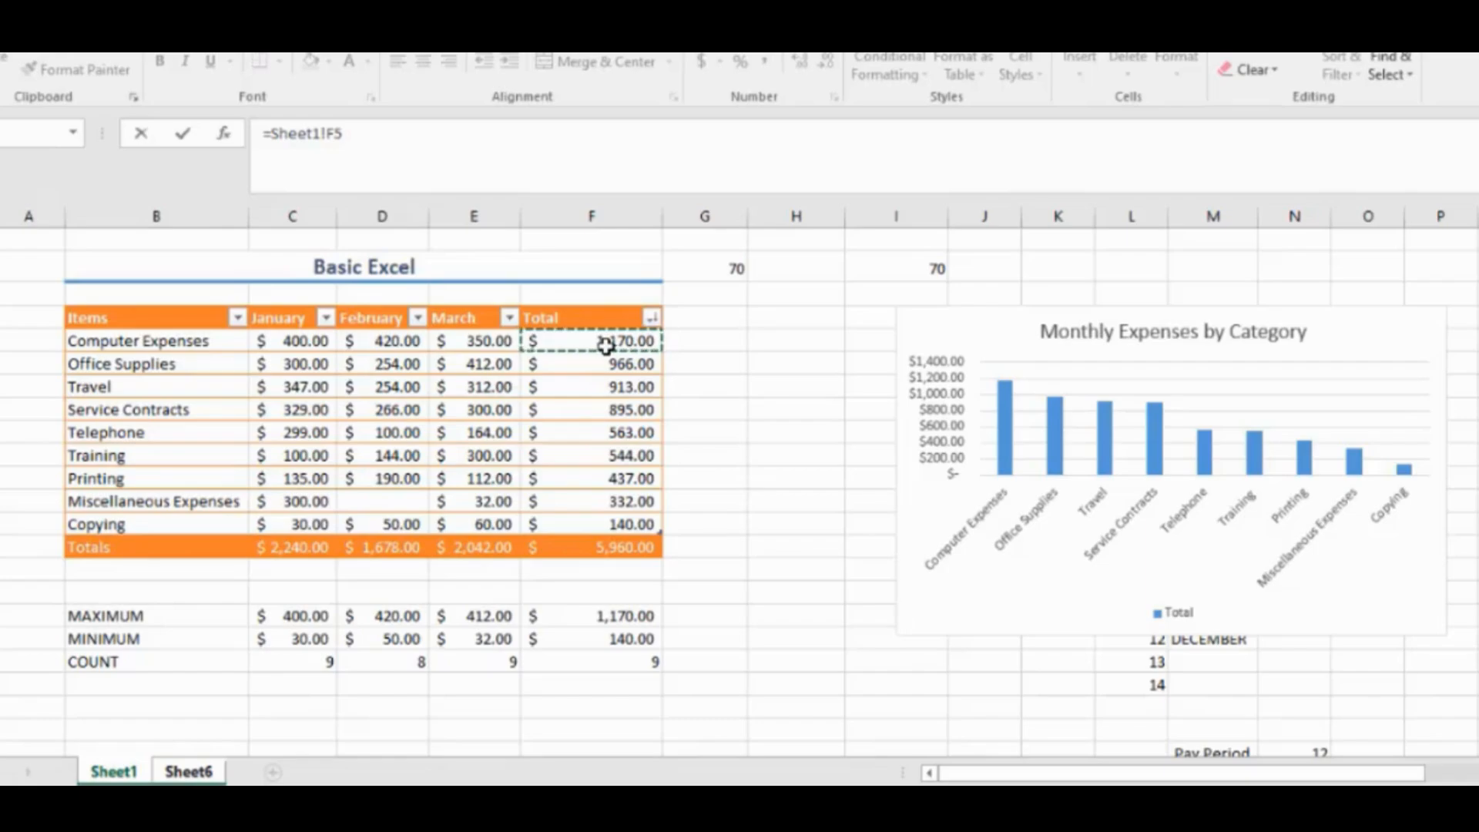
pyautogui.press('Return')
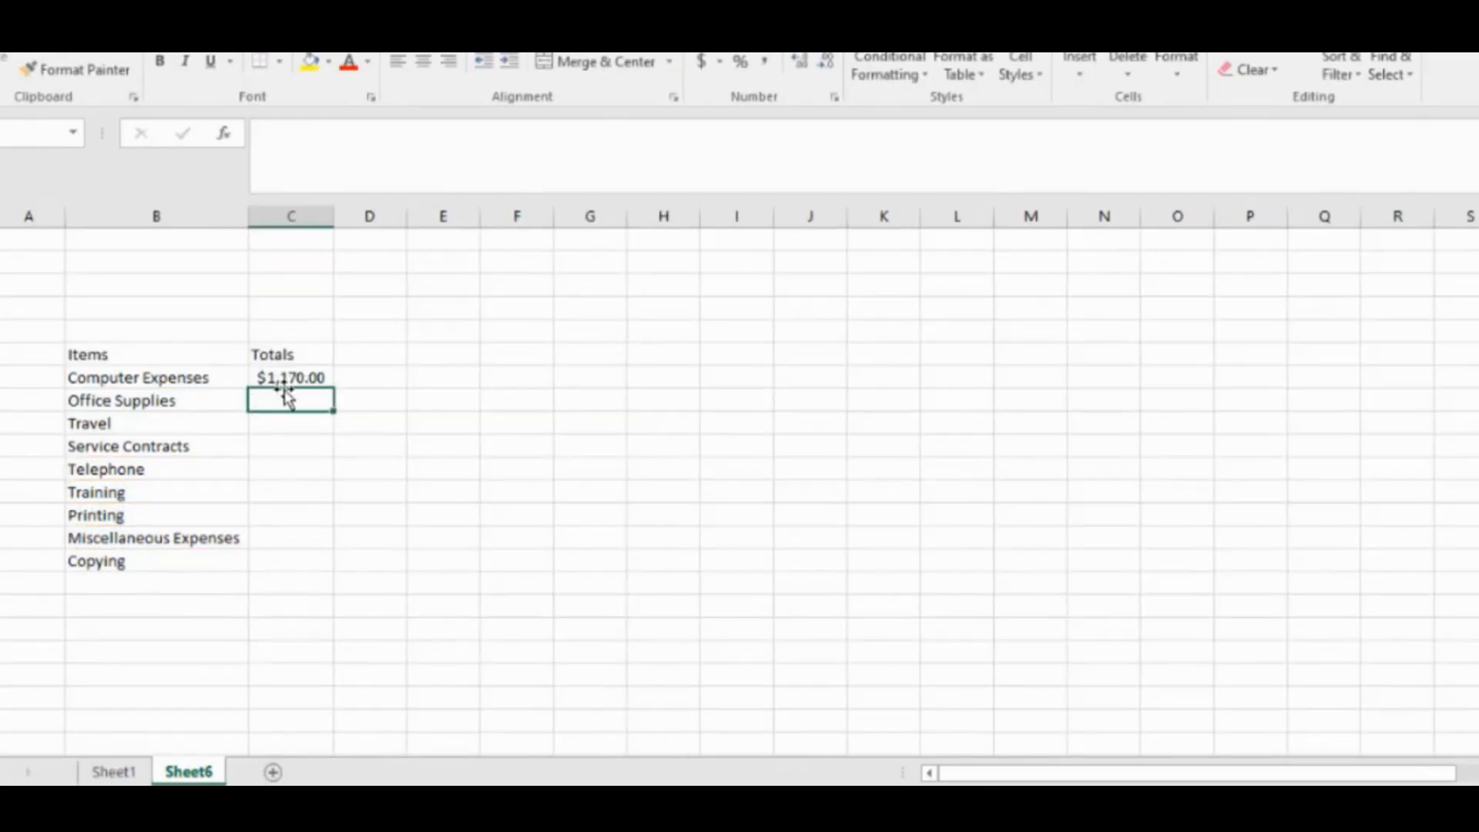
# Step: Fill the =Sheet1!F5 link down the Totals column through Copying and compare it with the totals on Sheet1
pyautogui.click(295, 376)
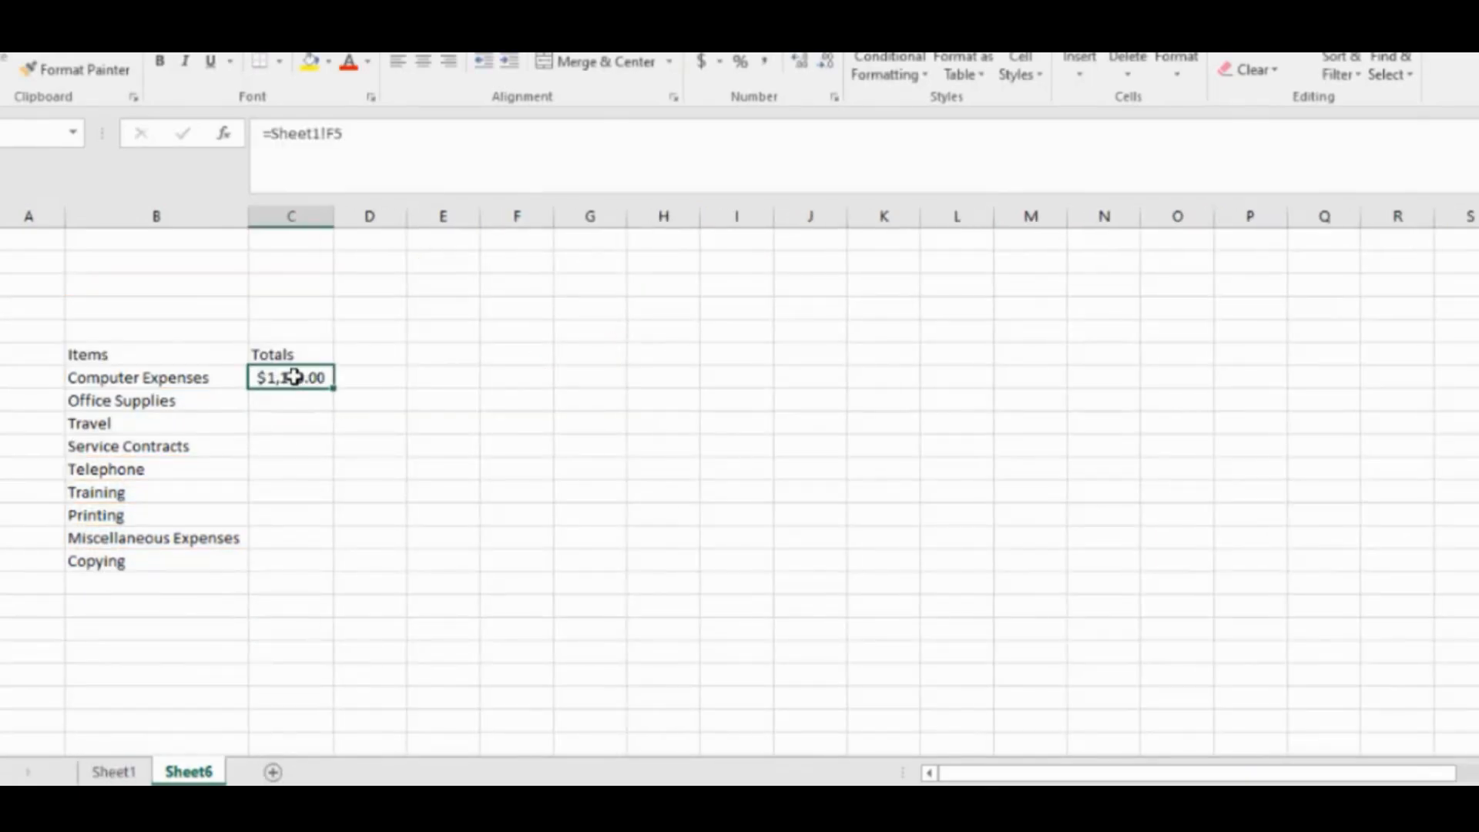
pyautogui.doubleClick(336, 391)
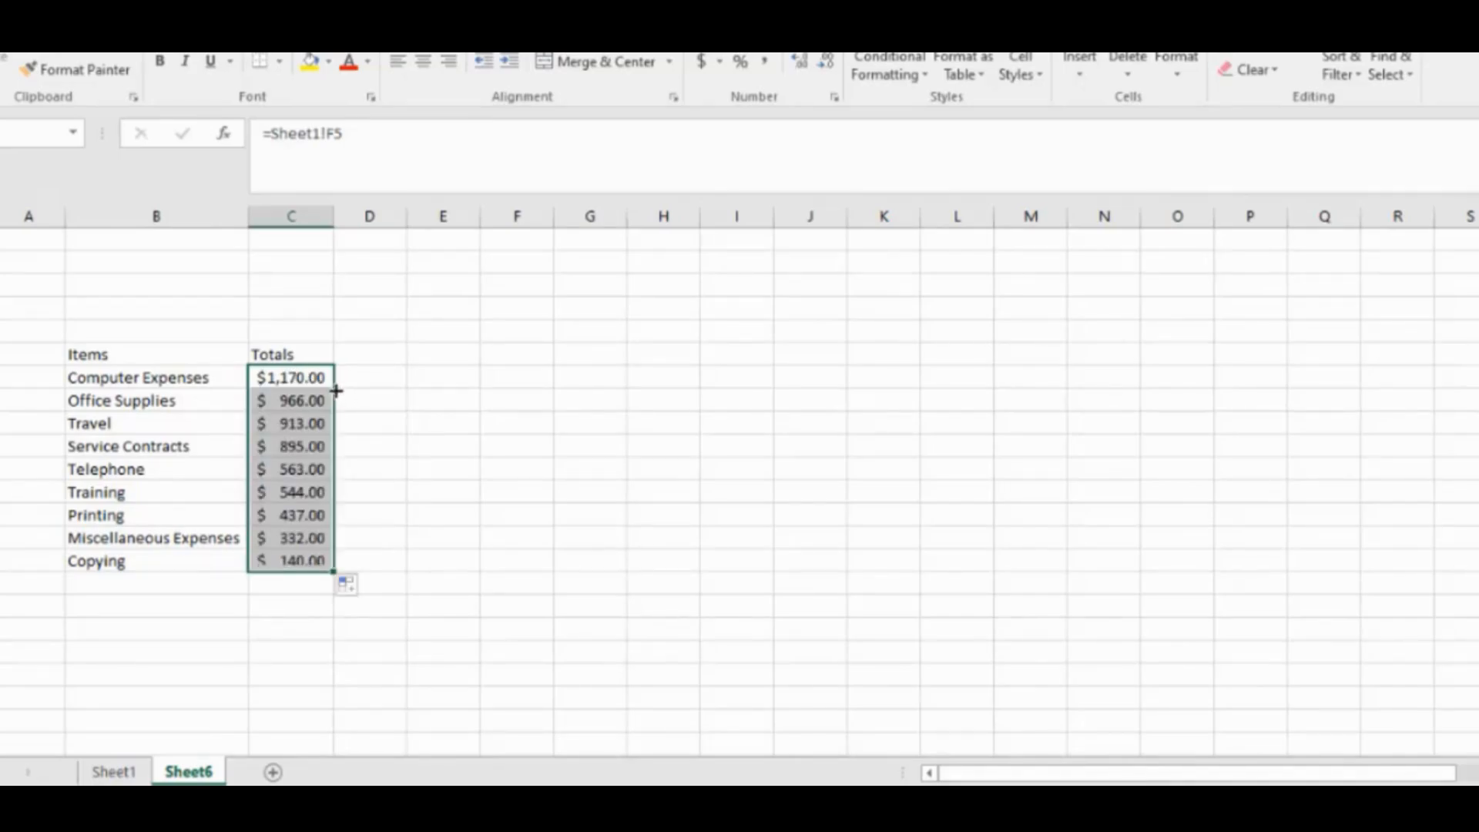
pyautogui.click(123, 771)
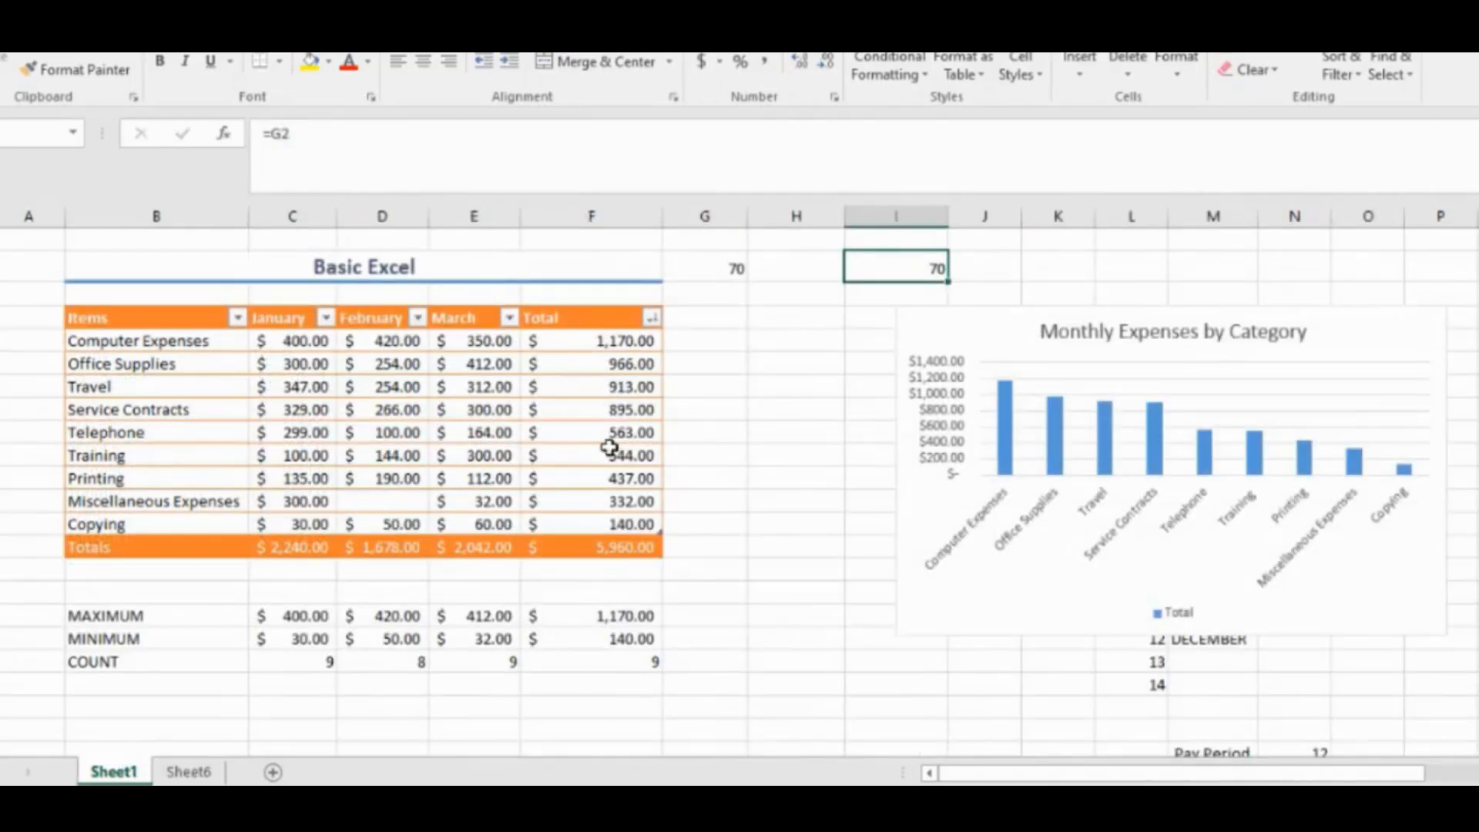
pyautogui.click(189, 772)
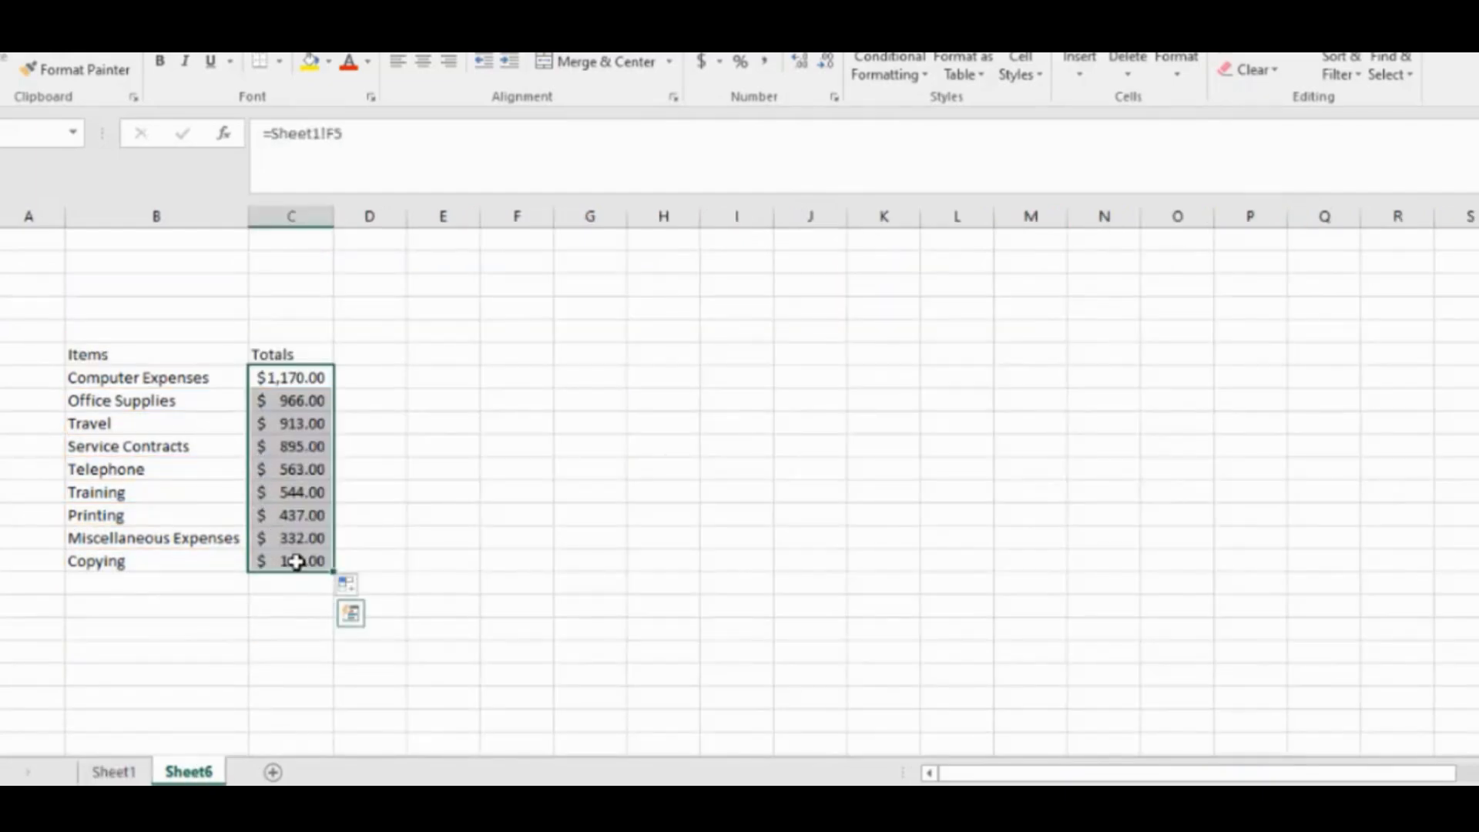
# Step: Compare the linked totals on Sheet6 with the expense table on Sheet1 and inspect the Office Supplies, Travel and Telephone formulas
pyautogui.click(113, 772)
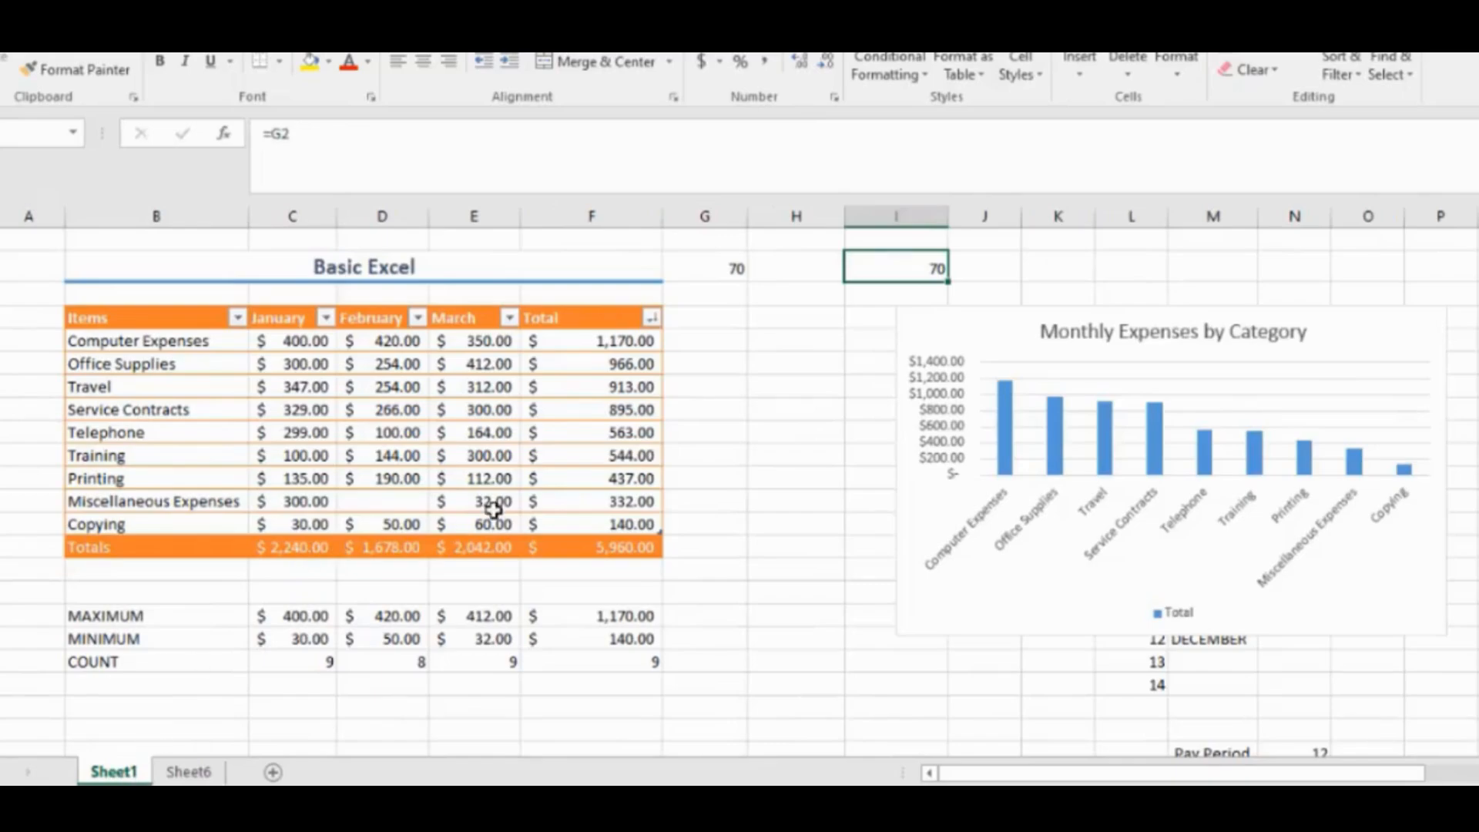
pyautogui.click(188, 772)
pyautogui.click(277, 408)
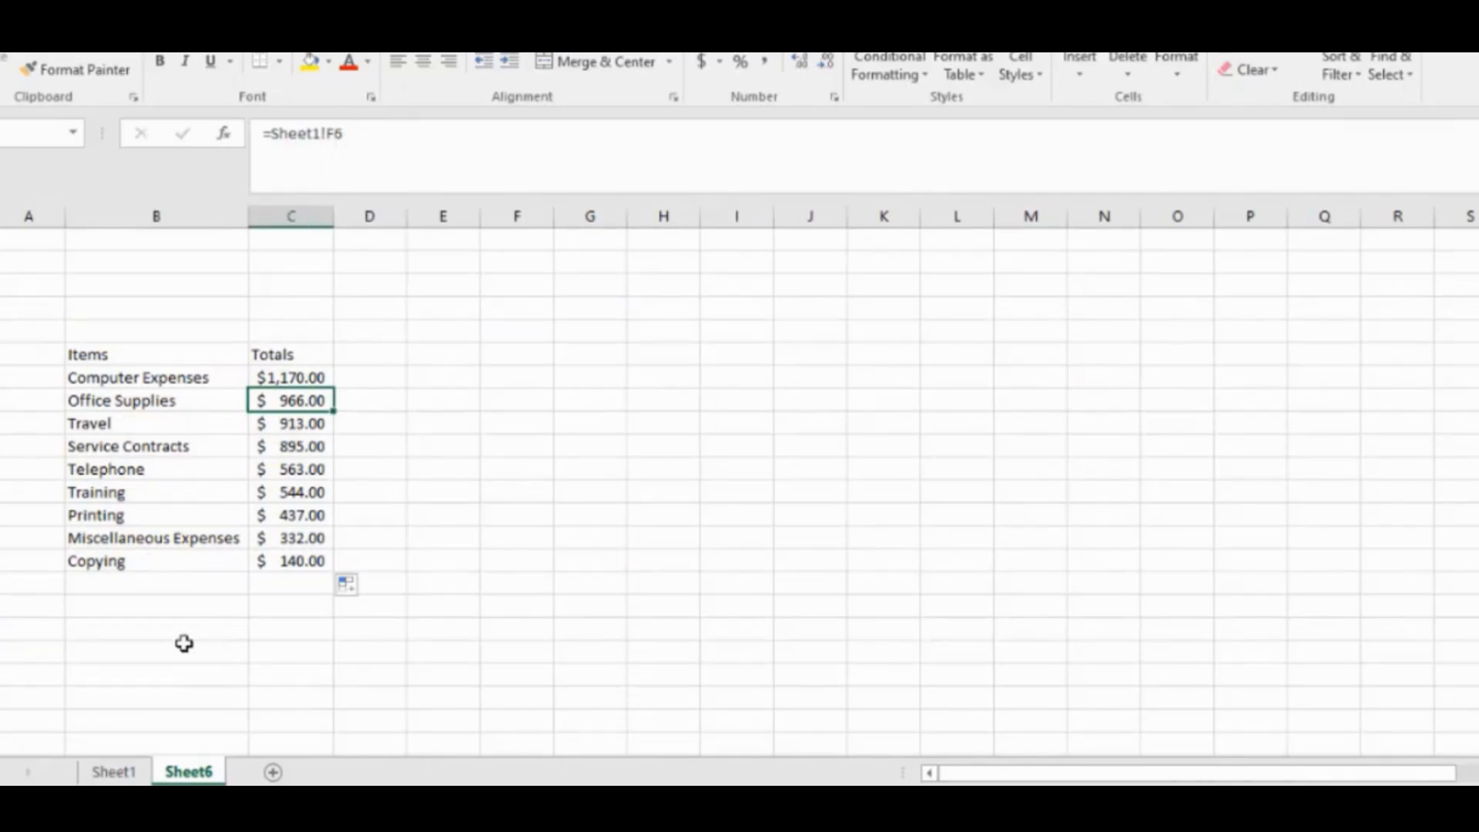
pyautogui.click(115, 772)
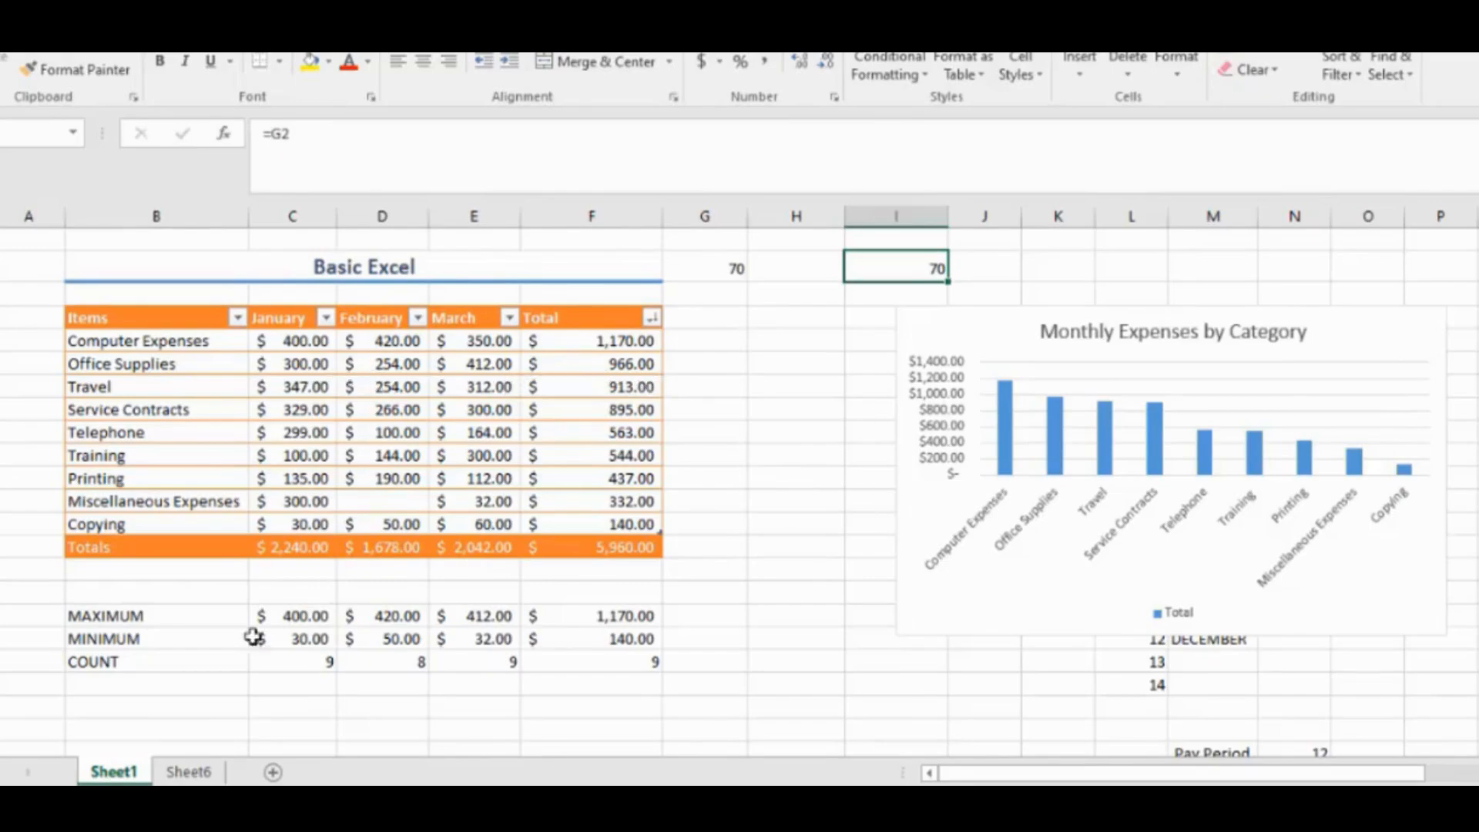
pyautogui.click(189, 771)
pyautogui.click(317, 425)
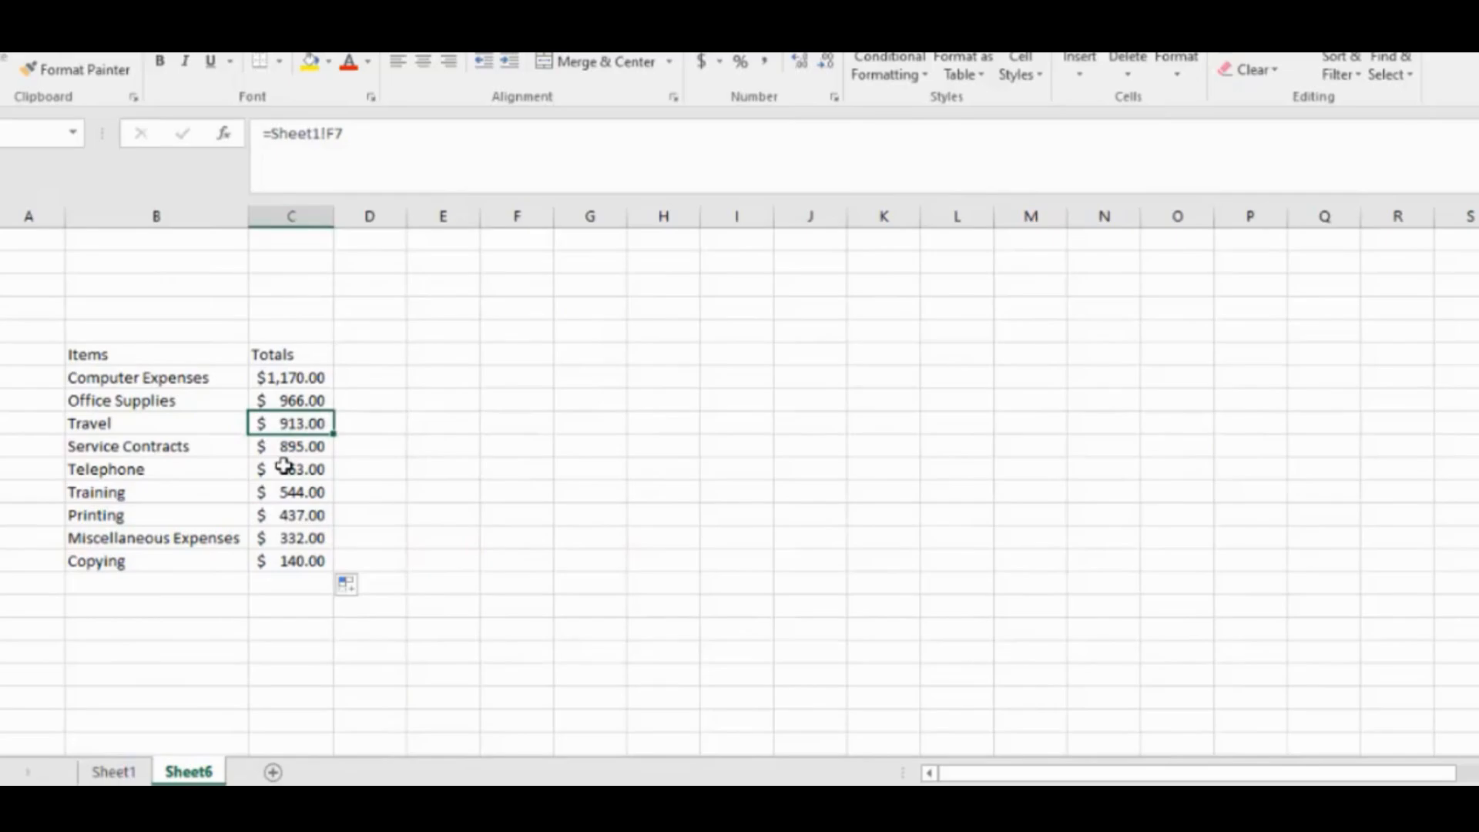
pyautogui.click(284, 466)
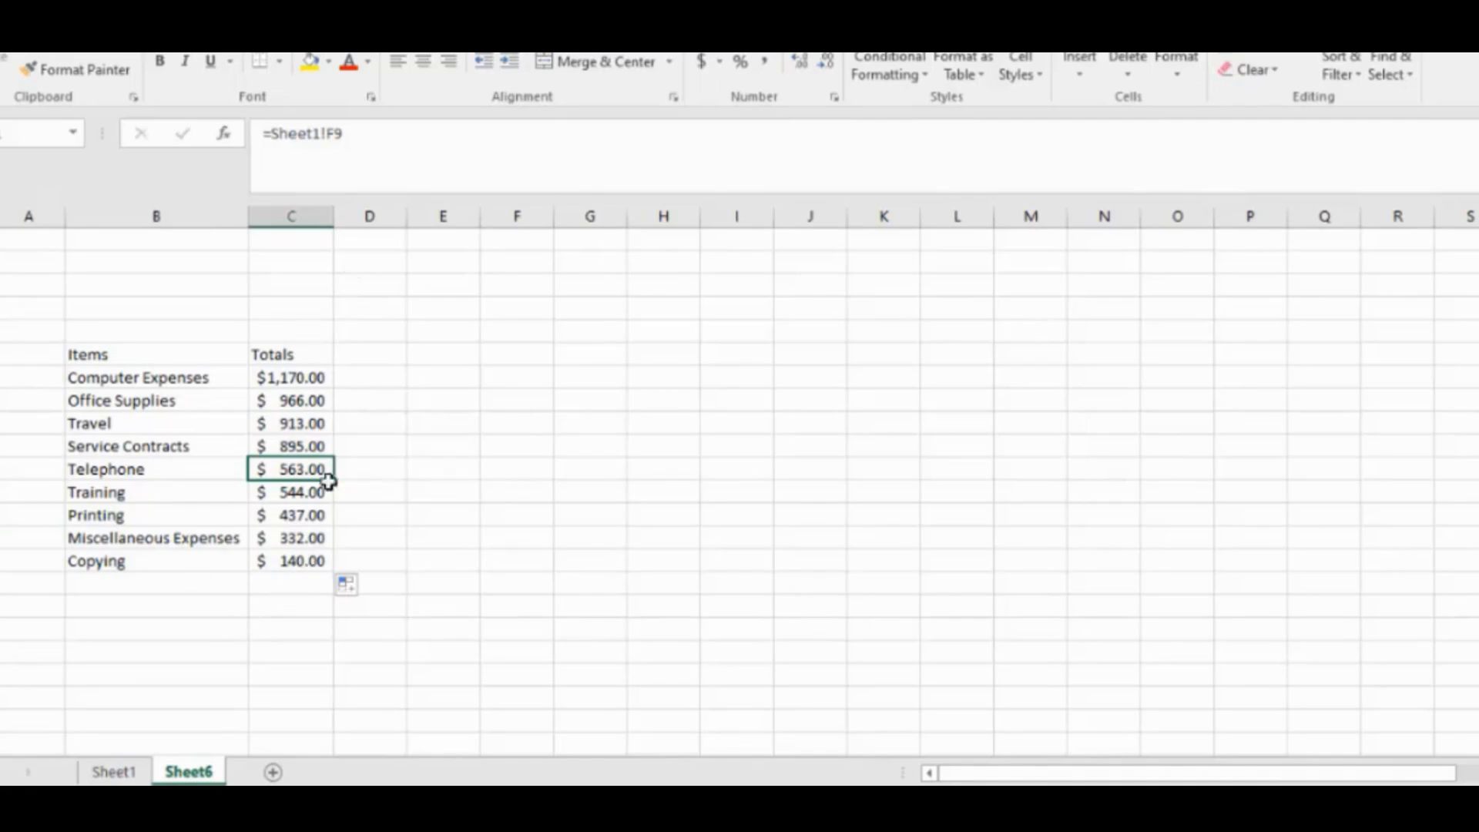
# Step: Add an AutoSum of the Totals column in cell C16, directly below the Copying amount on Sheet6
pyautogui.click(278, 583)
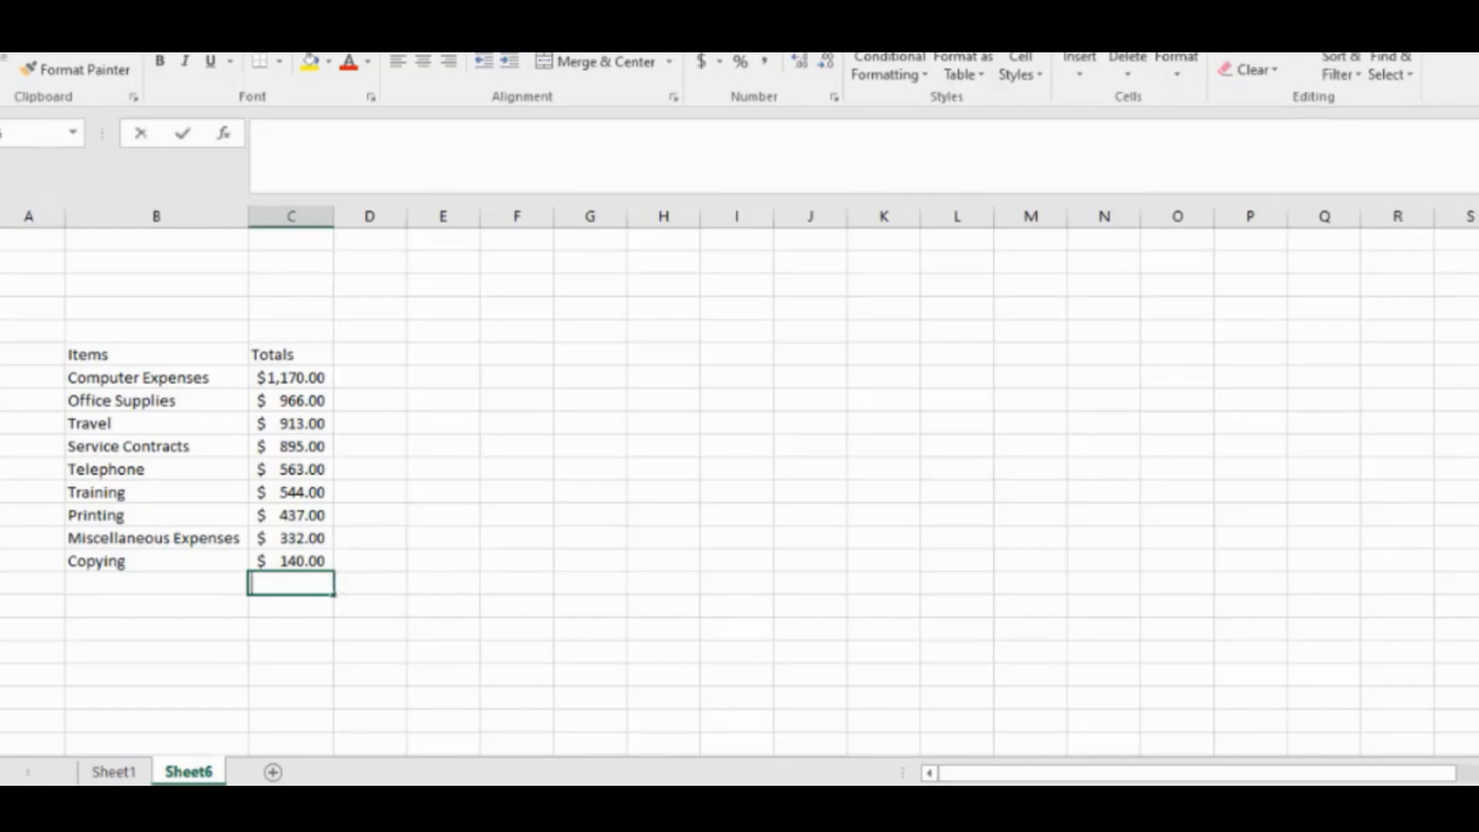
pyautogui.hotkey('alt', '=')
pyautogui.press('Return')
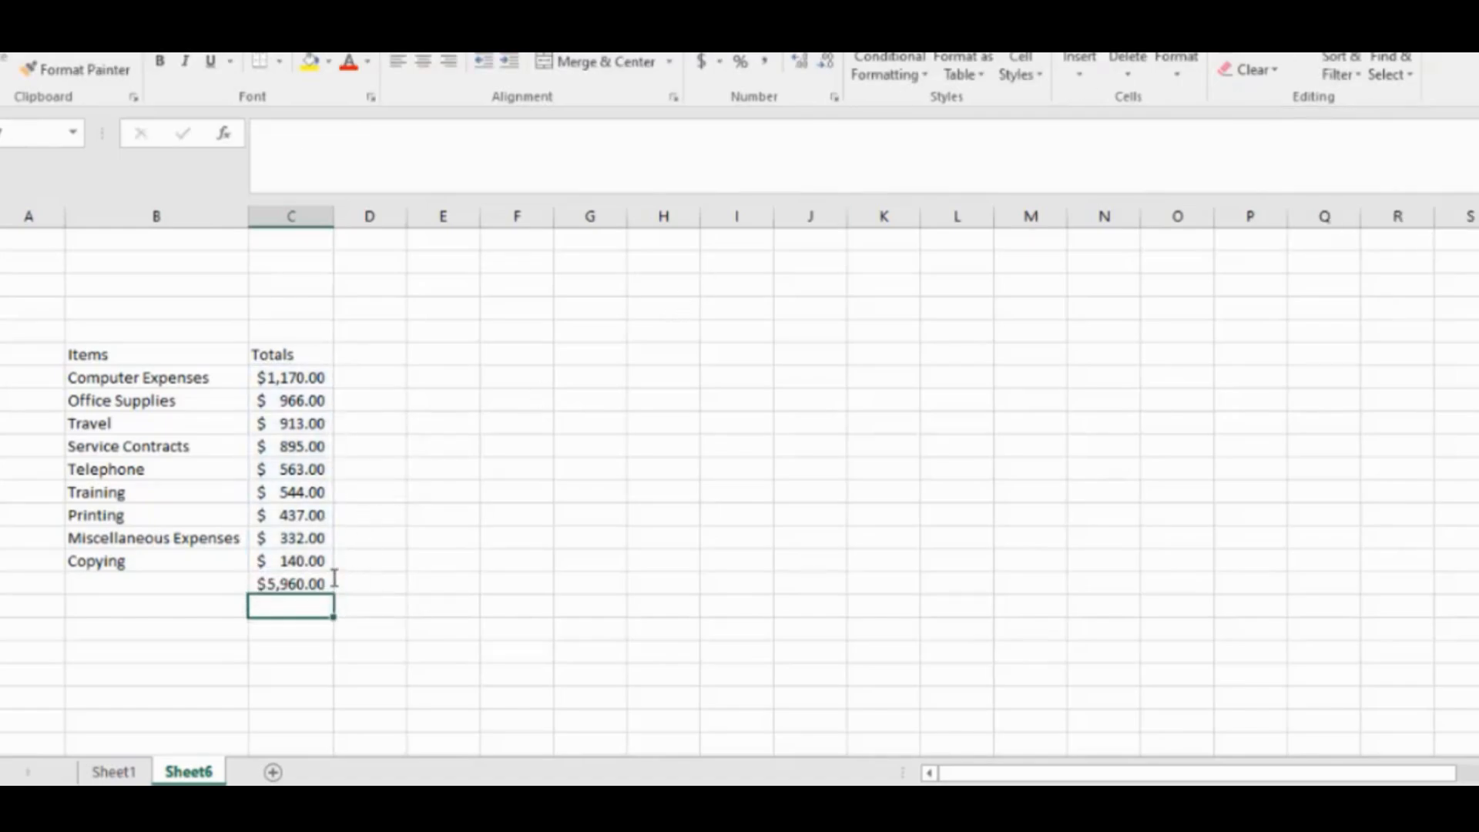
pyautogui.click(301, 584)
pyautogui.click(375, 375)
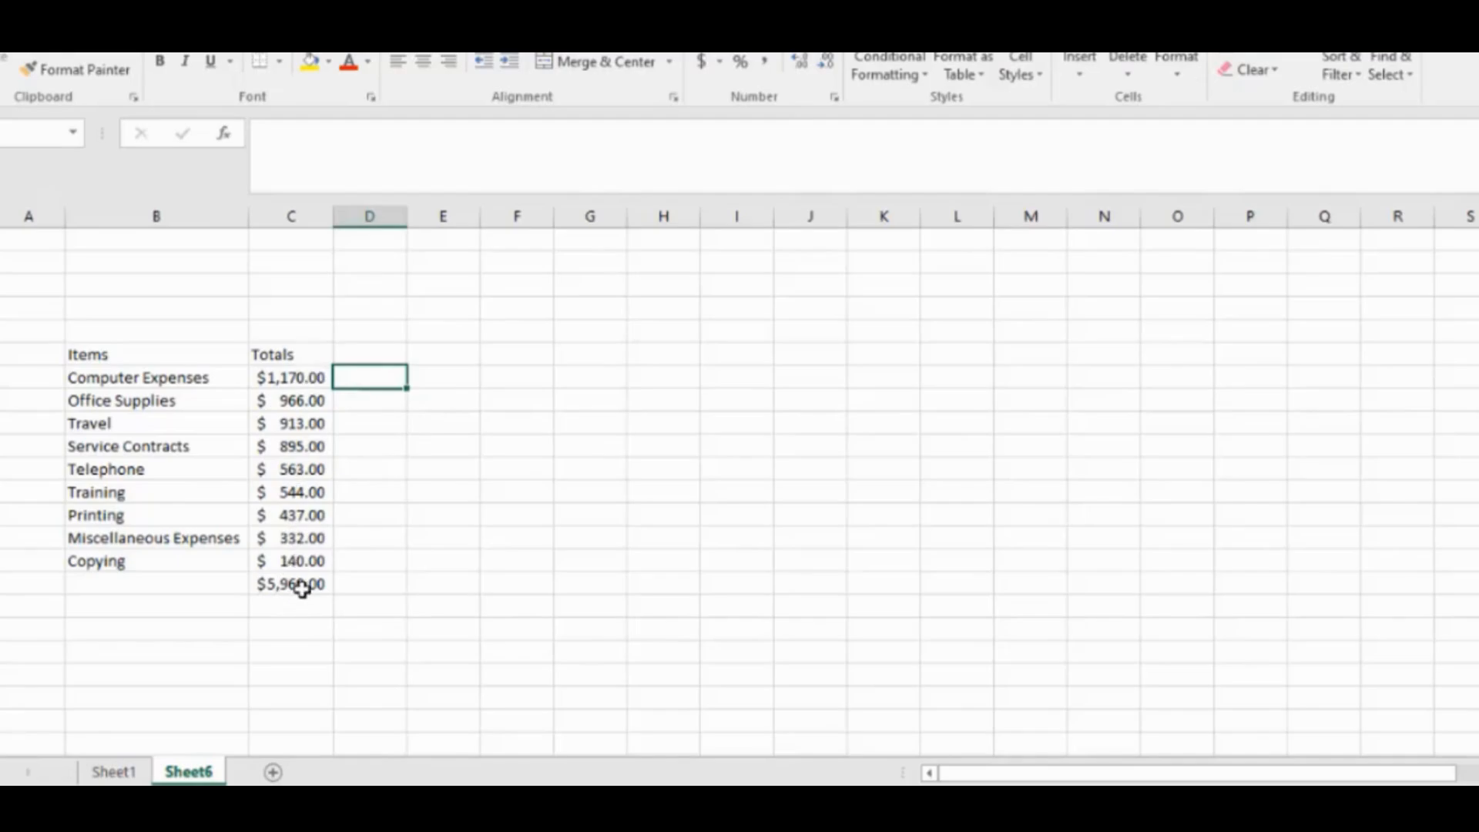
# Step: Label the sum row TOTAL in cell B16, below Copying
pyautogui.click(200, 588)
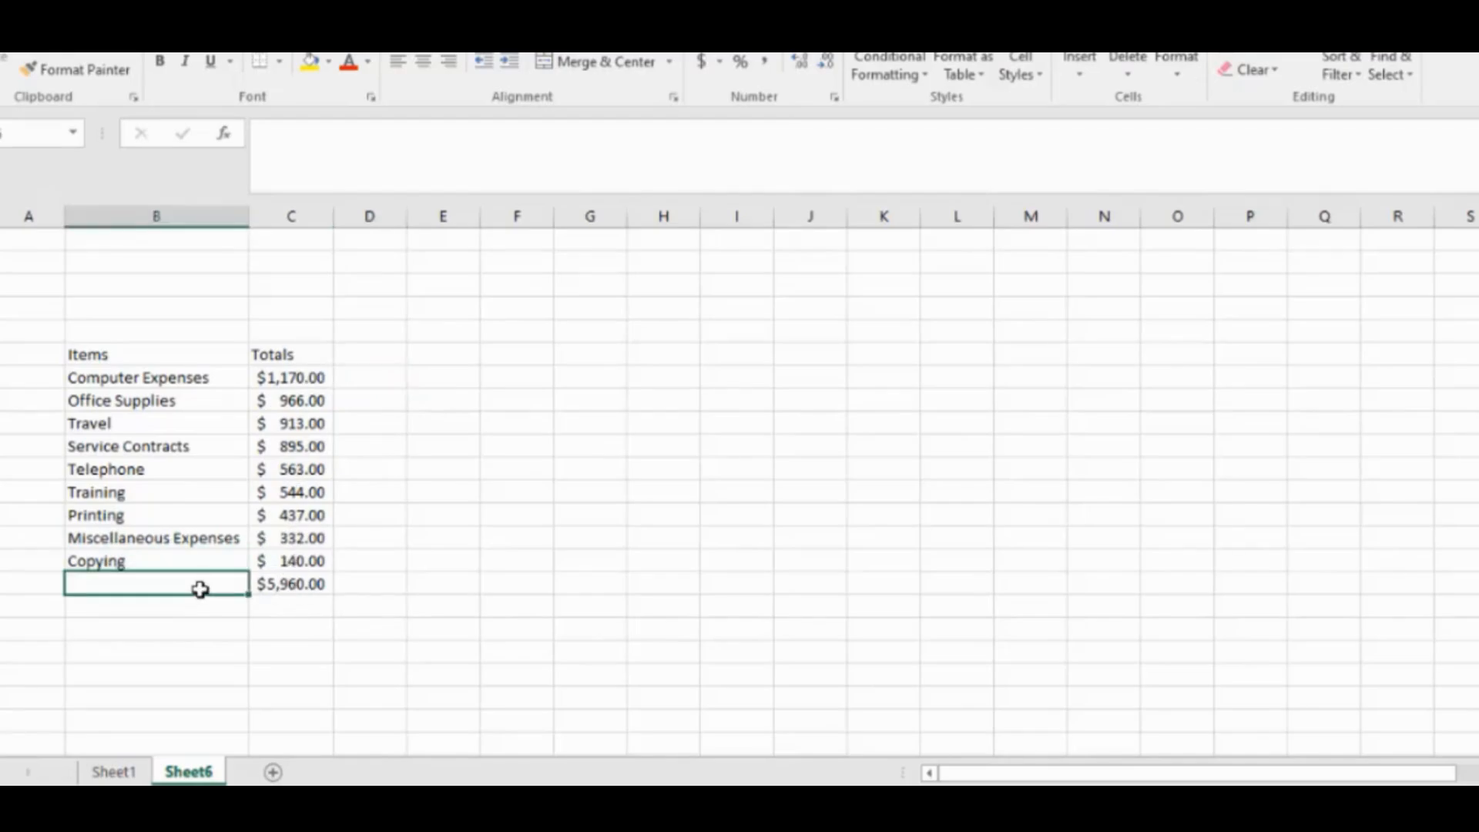
pyautogui.write('TOATAL')
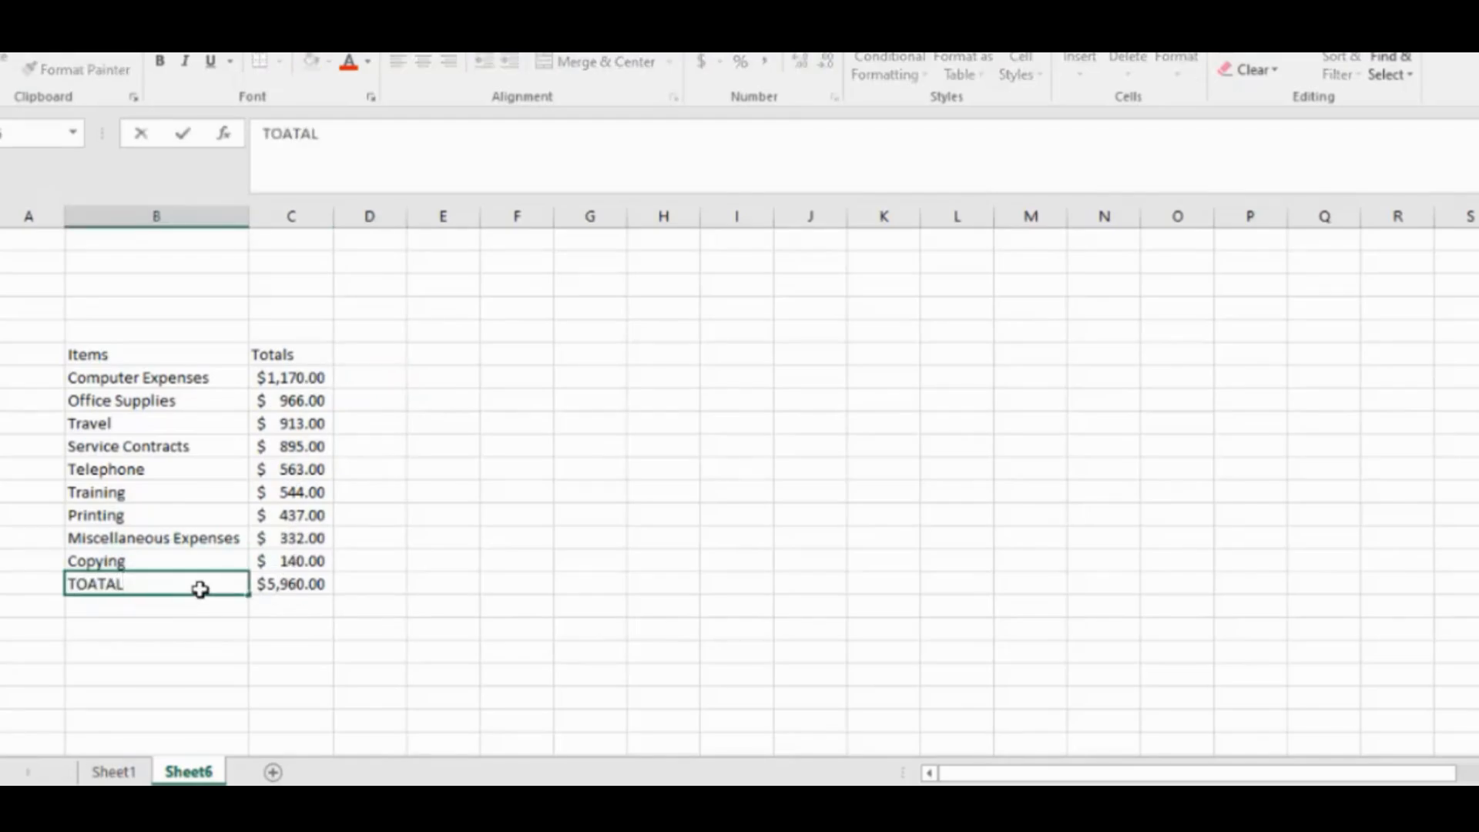
pyautogui.press('BackSpace')
pyautogui.press('BackSpace')
pyautogui.press('BackSpace')
pyautogui.press('BackSpace')
pyautogui.write('TAL')
pyautogui.click(322, 626)
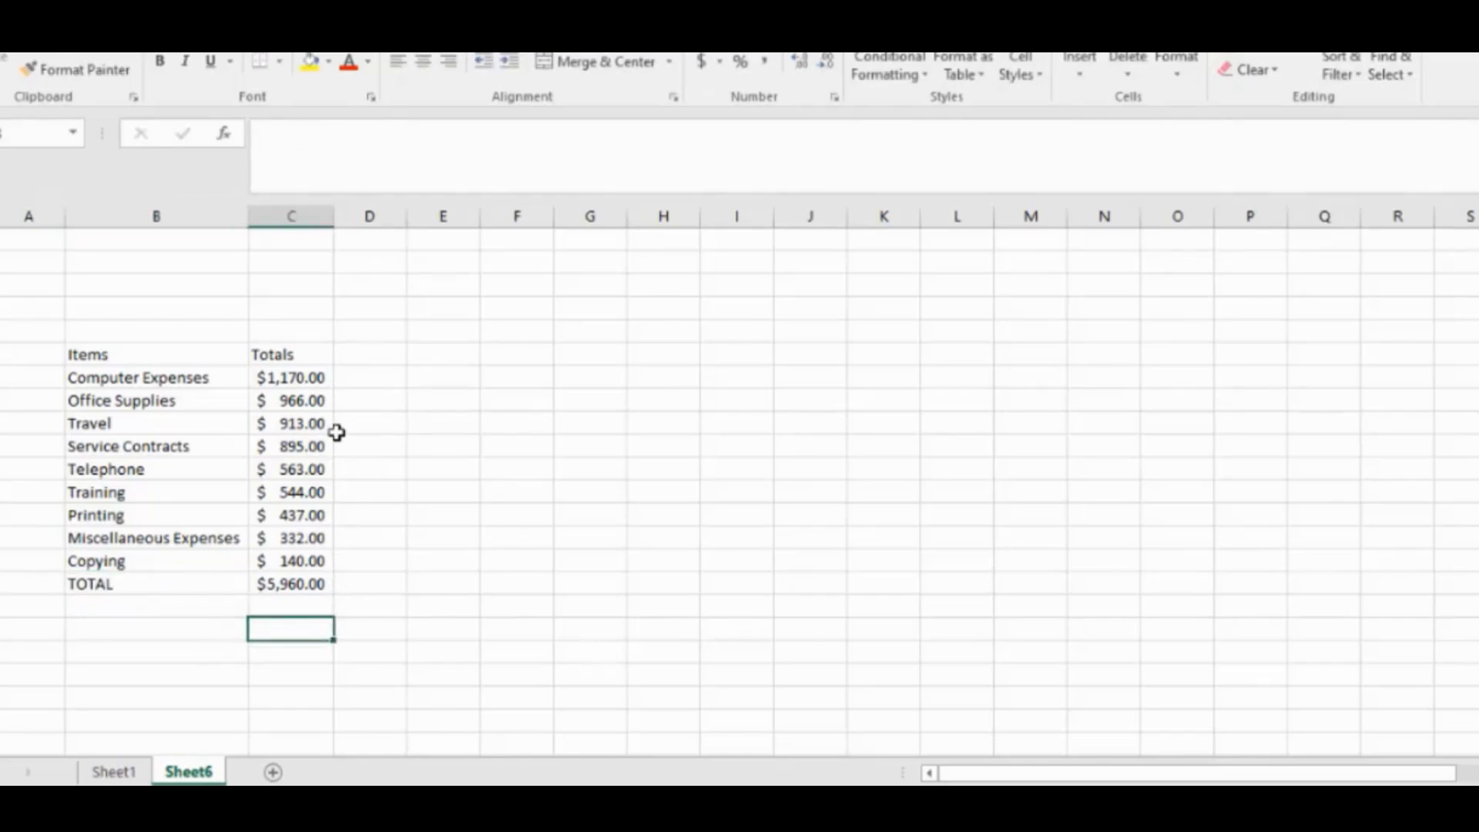
# Step: Calculate Computer Expenses' share of the overall total in D7 with the formula =C7/$C$16, keeping the divisor absolute
pyautogui.click(339, 381)
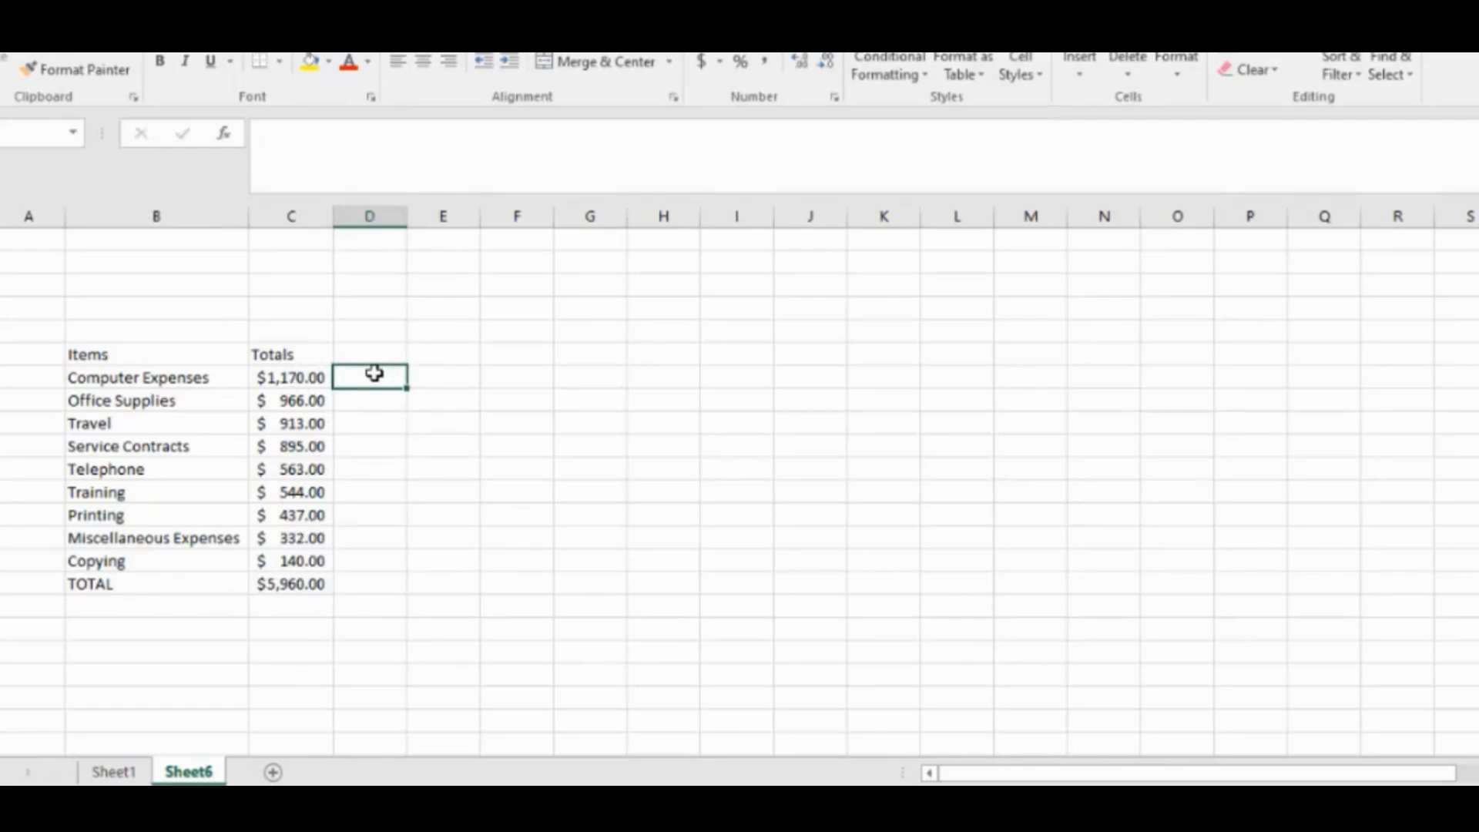
pyautogui.write('=')
pyautogui.click(306, 374)
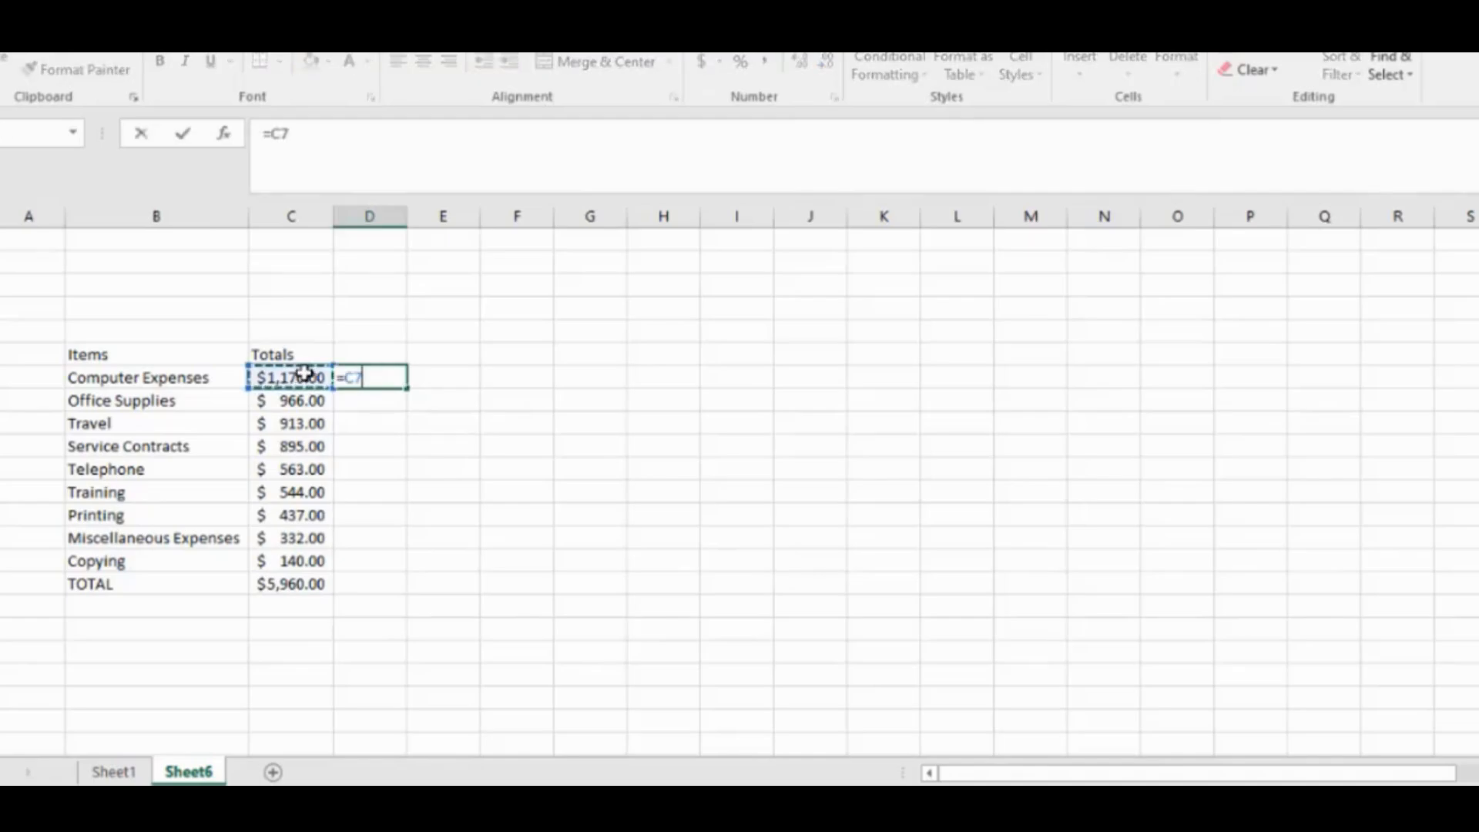
pyautogui.write('/')
pyautogui.click(299, 585)
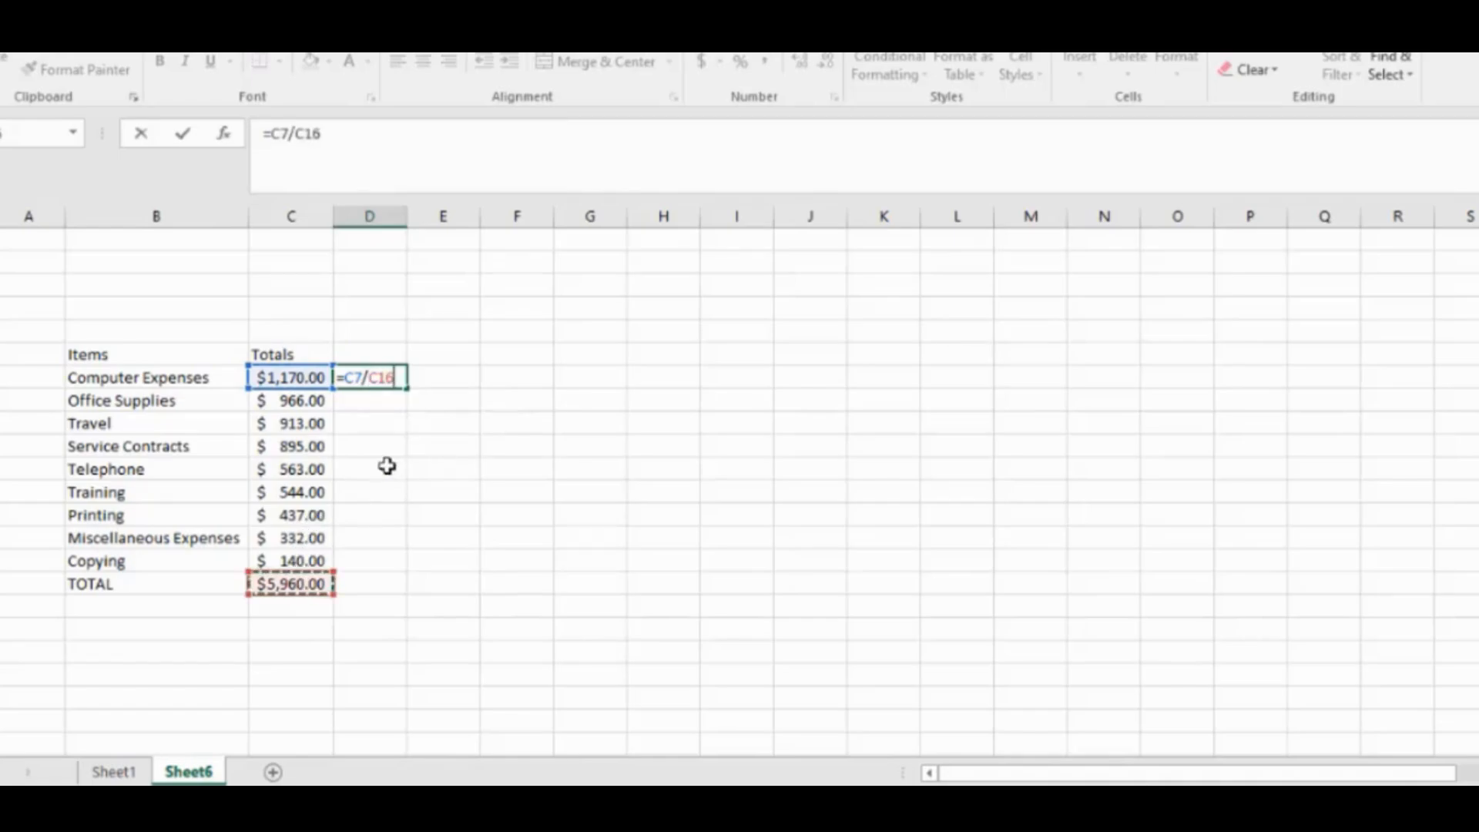
pyautogui.click(370, 377)
pyautogui.press('F4')
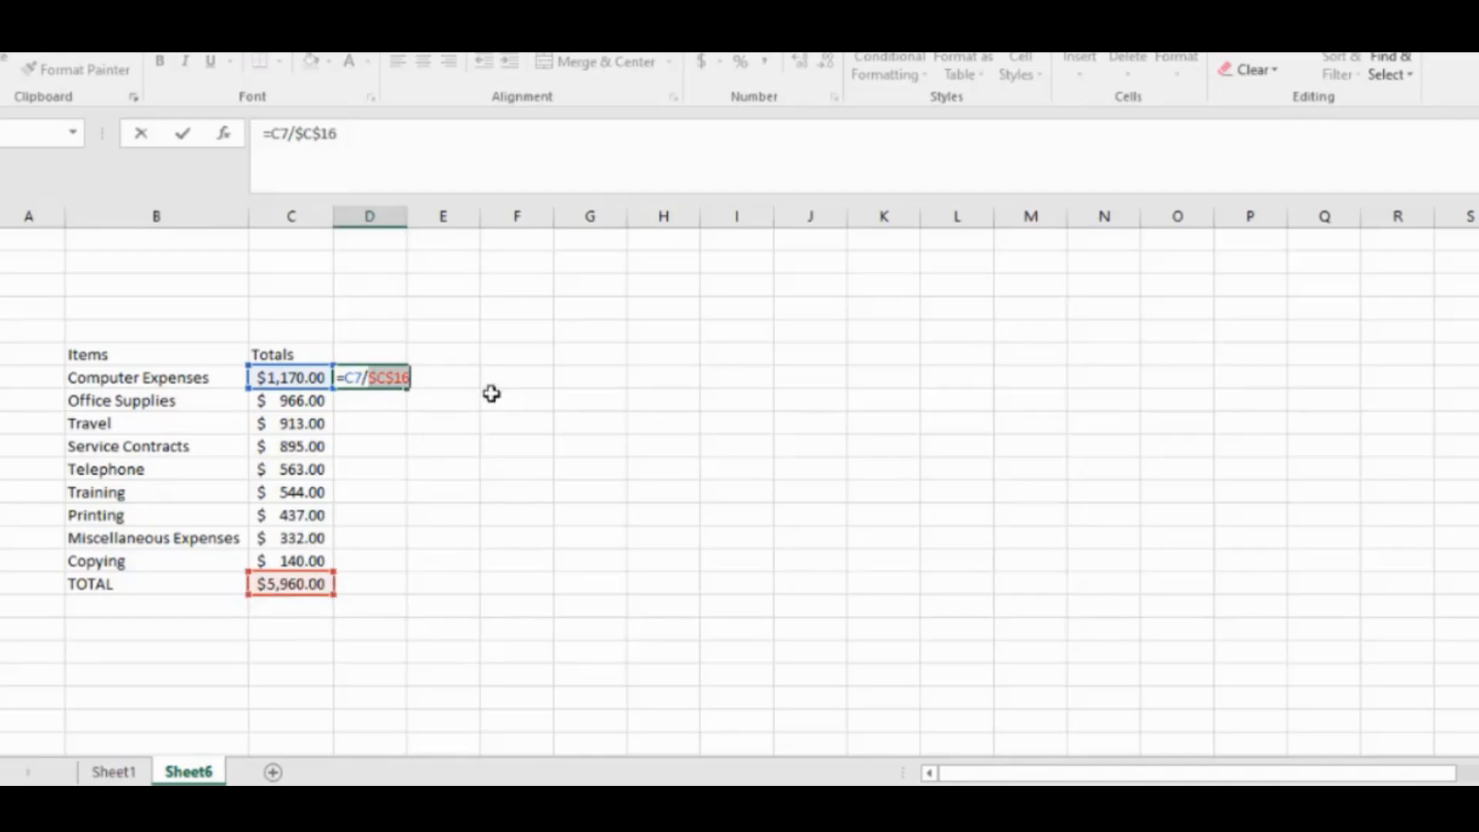
pyautogui.press('Return')
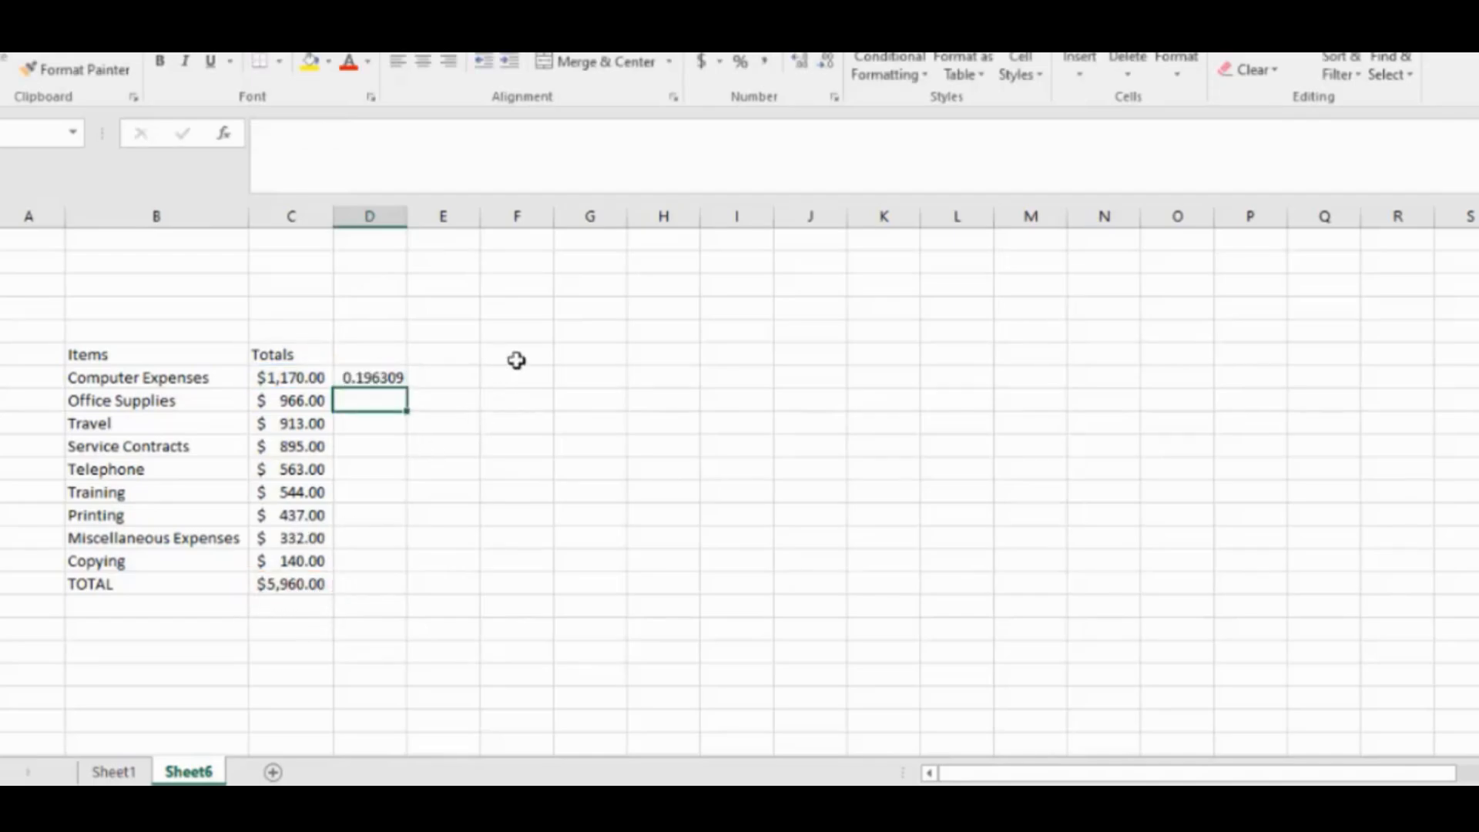
# Step: Fill the =C7/$C$16 formula from D7 down through the TOTAL row
pyautogui.click(390, 377)
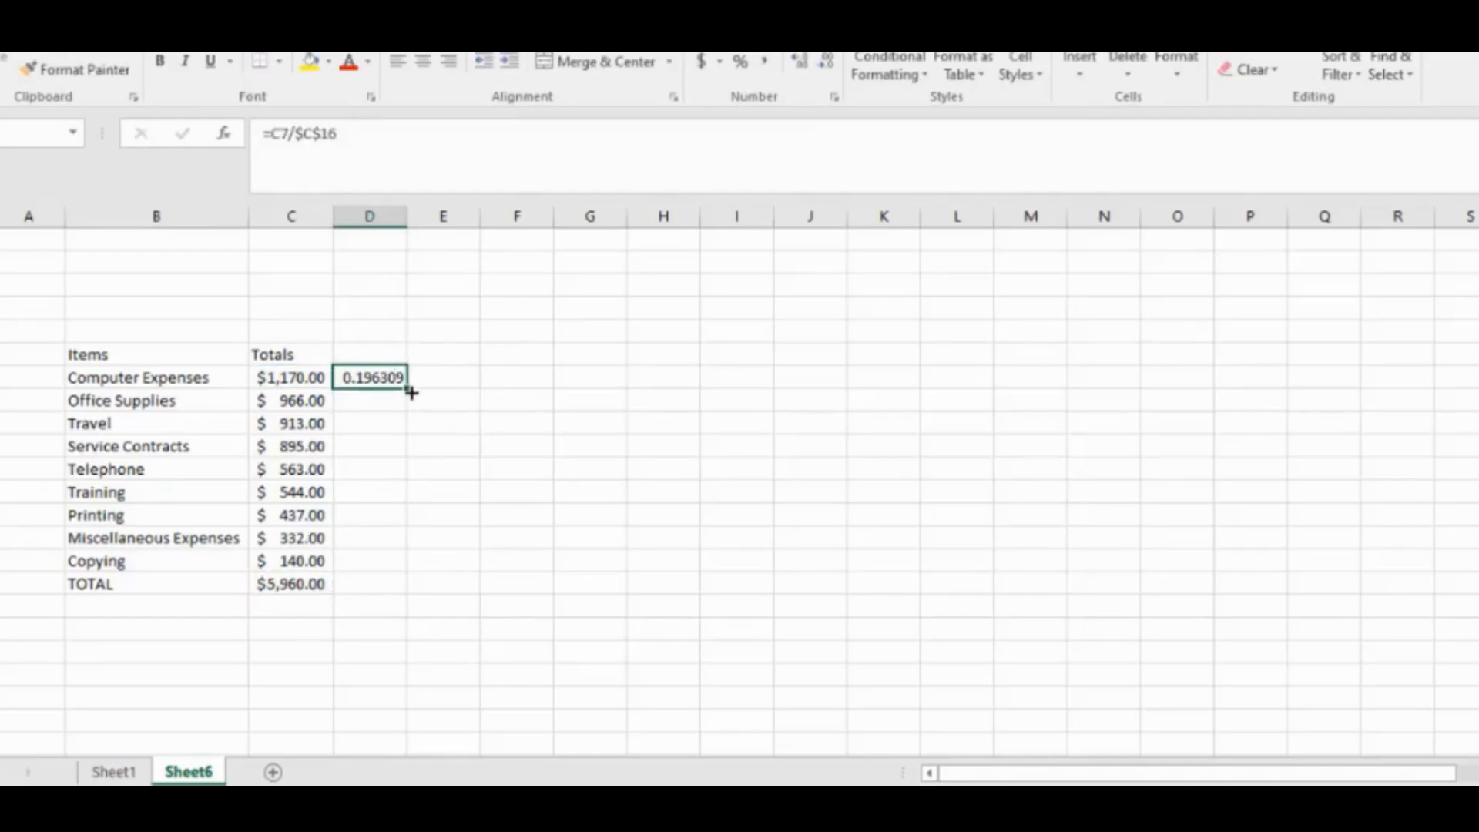
pyautogui.moveTo(405, 389); pyautogui.dragTo(393, 599)
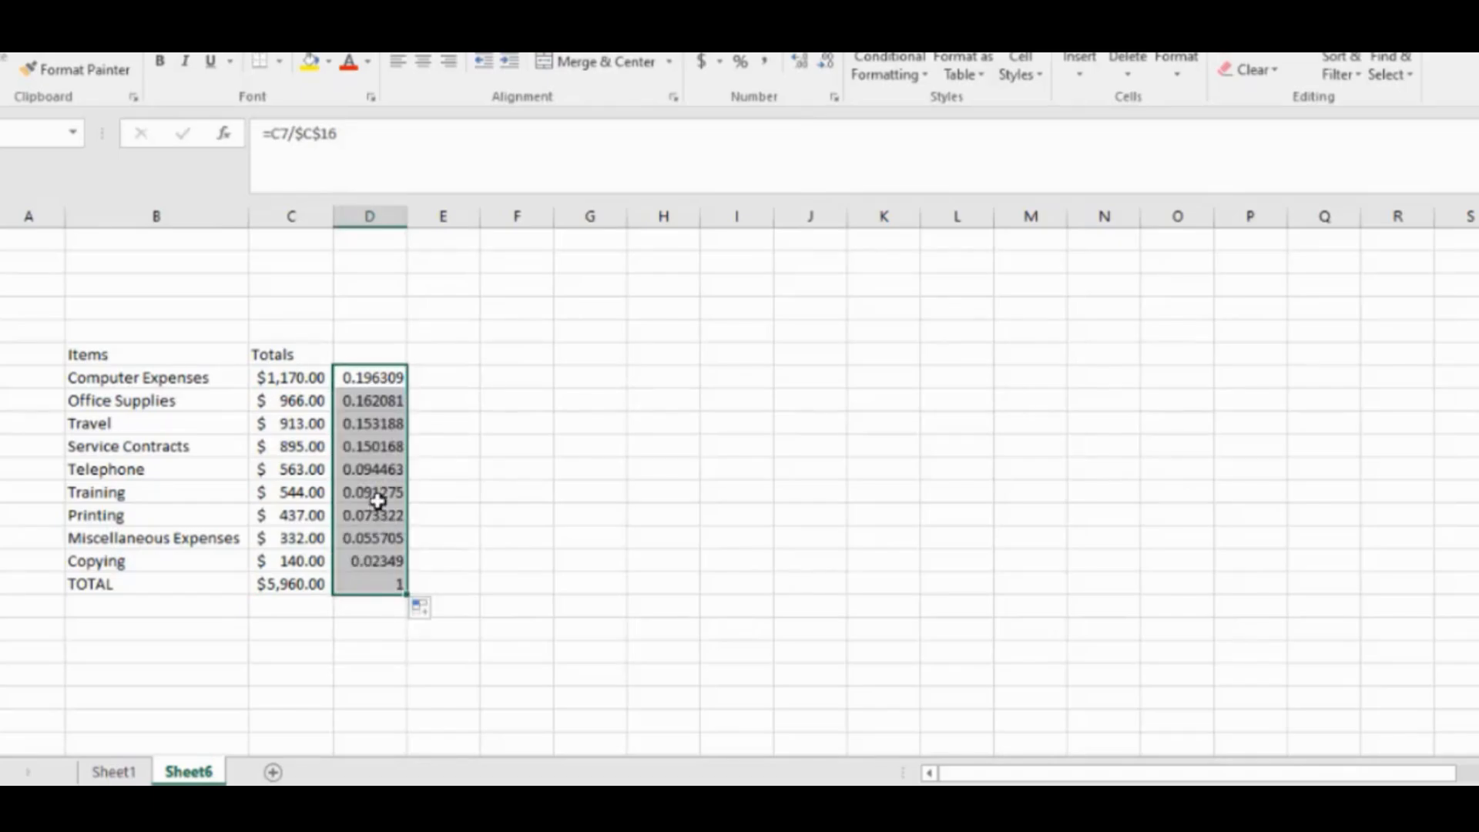
pyautogui.click(340, 335)
# Step: Format the share values in D7:D16 as Percentage and check the Office Supplies formula
pyautogui.click(358, 376)
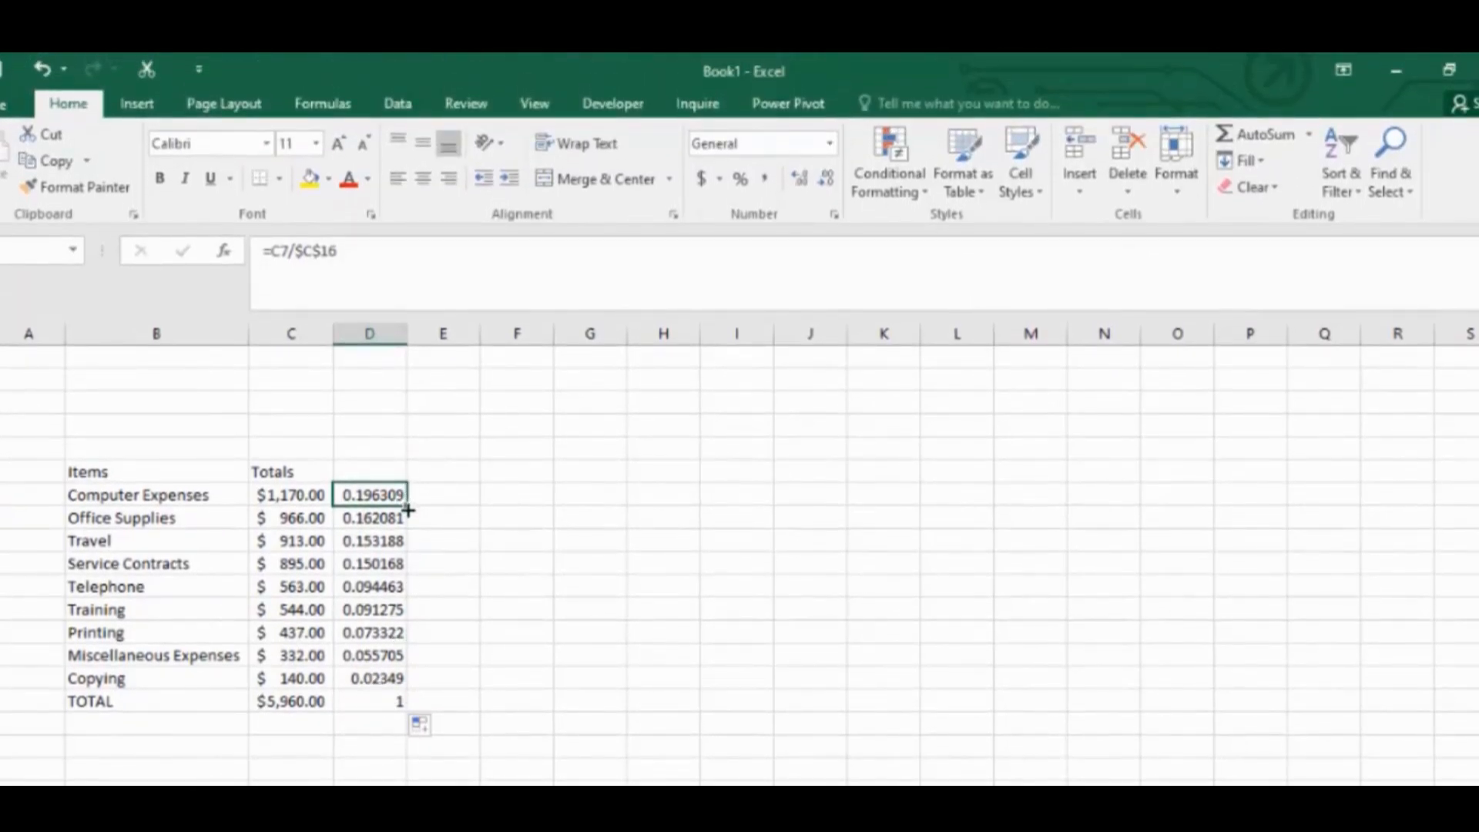
pyautogui.moveTo(407, 509); pyautogui.dragTo(404, 707)
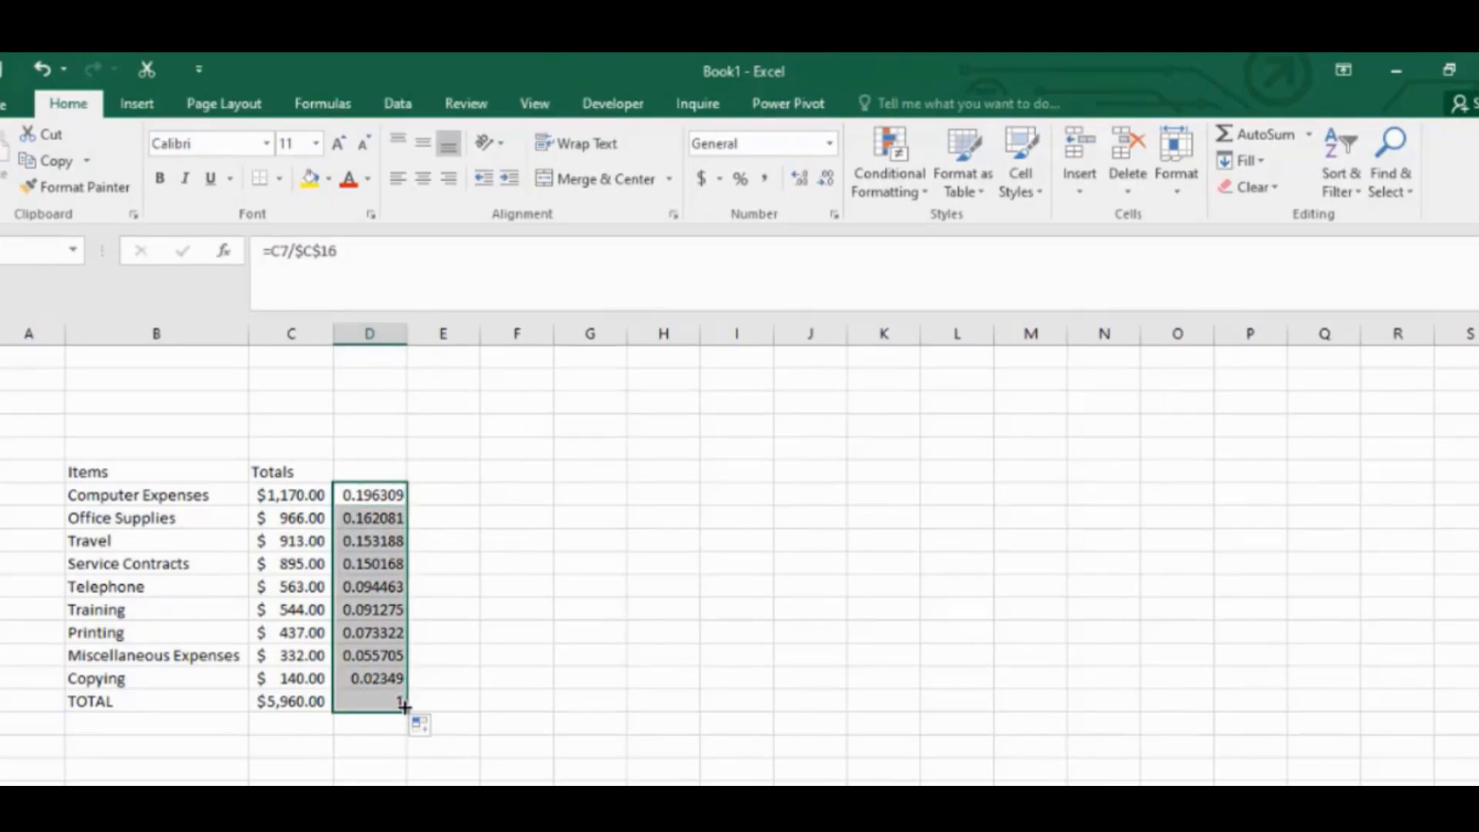
pyautogui.click(830, 148)
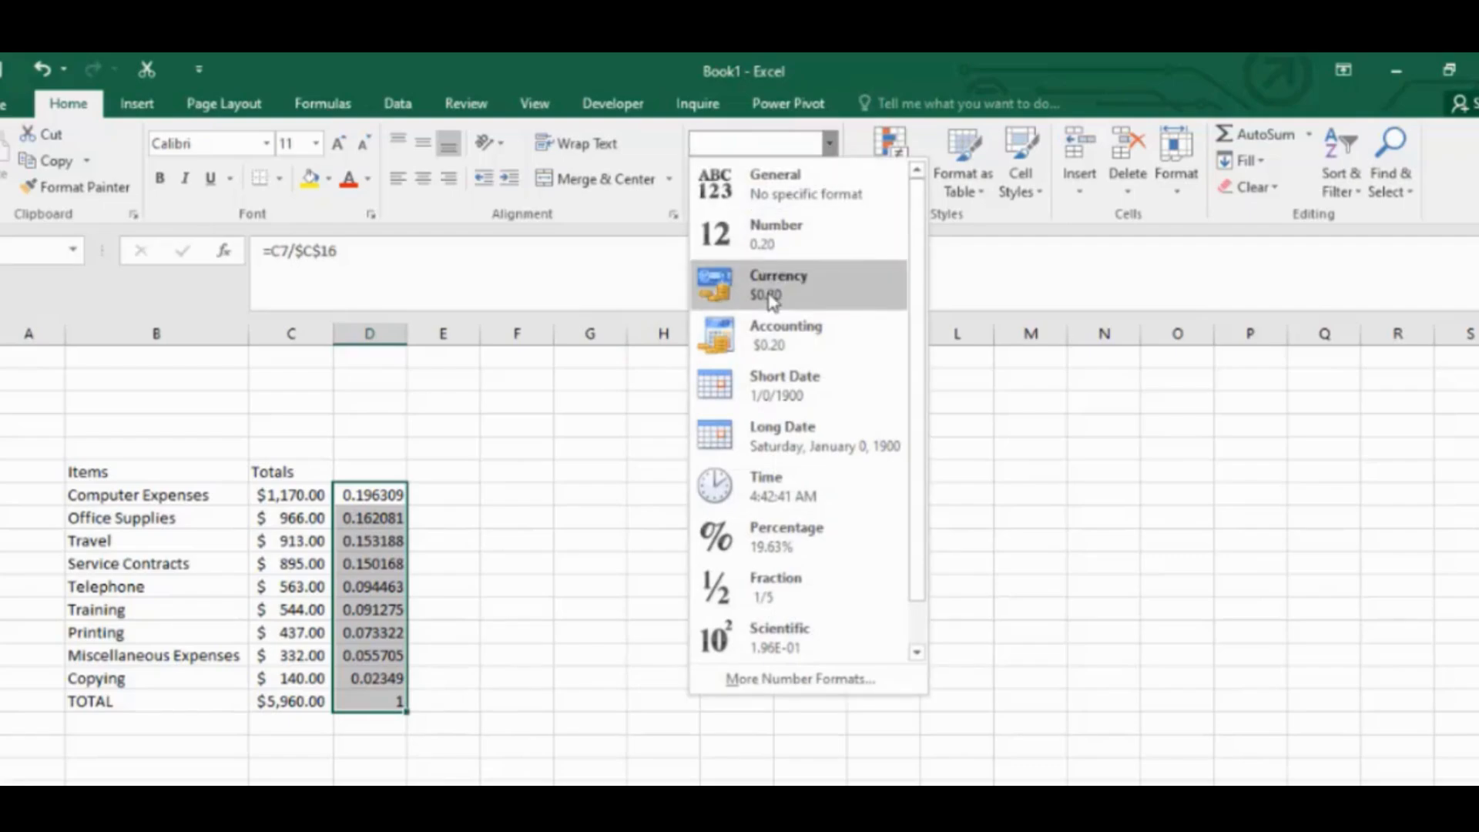
pyautogui.click(649, 268)
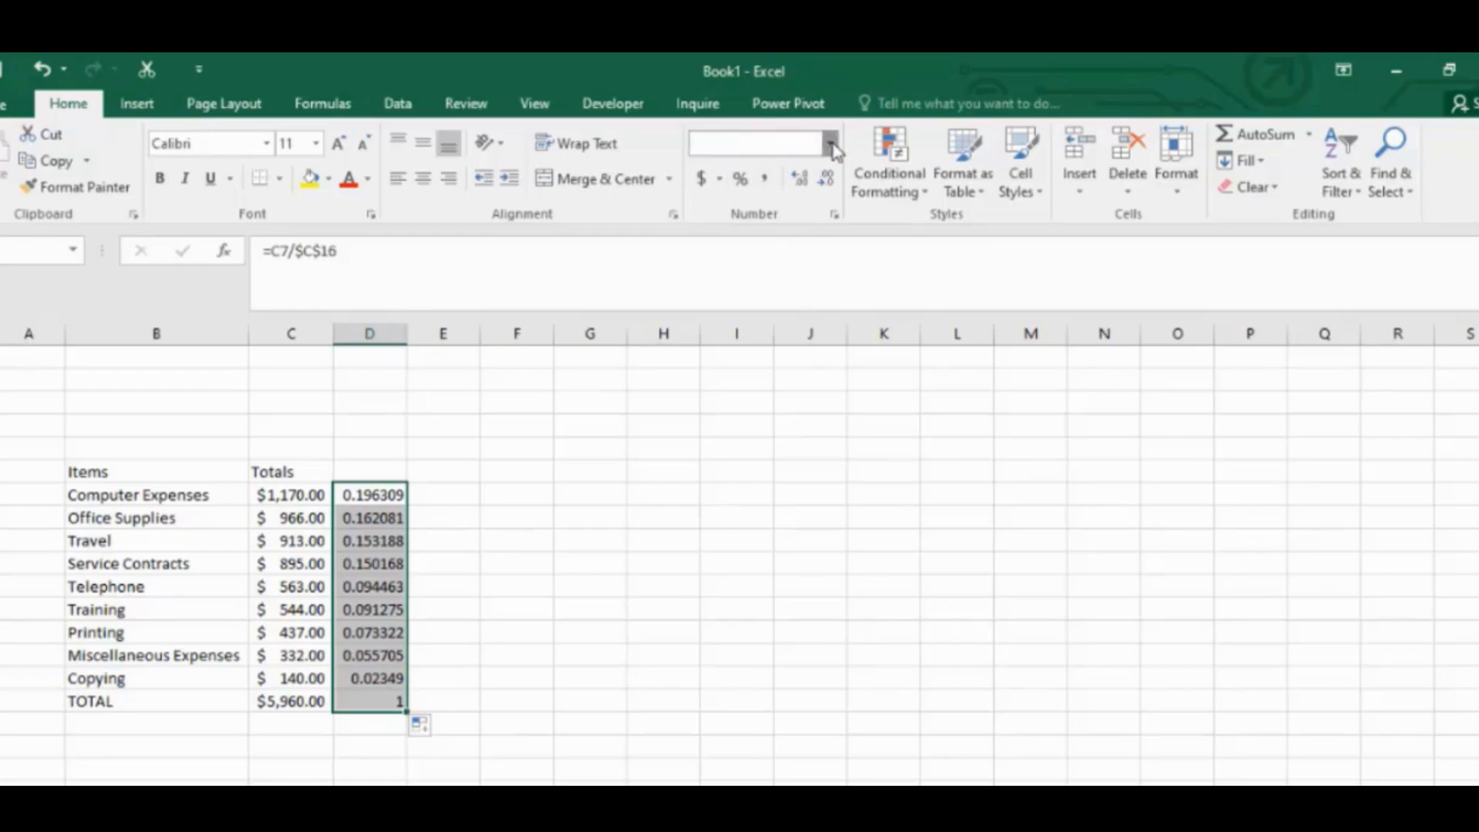
pyautogui.click(829, 144)
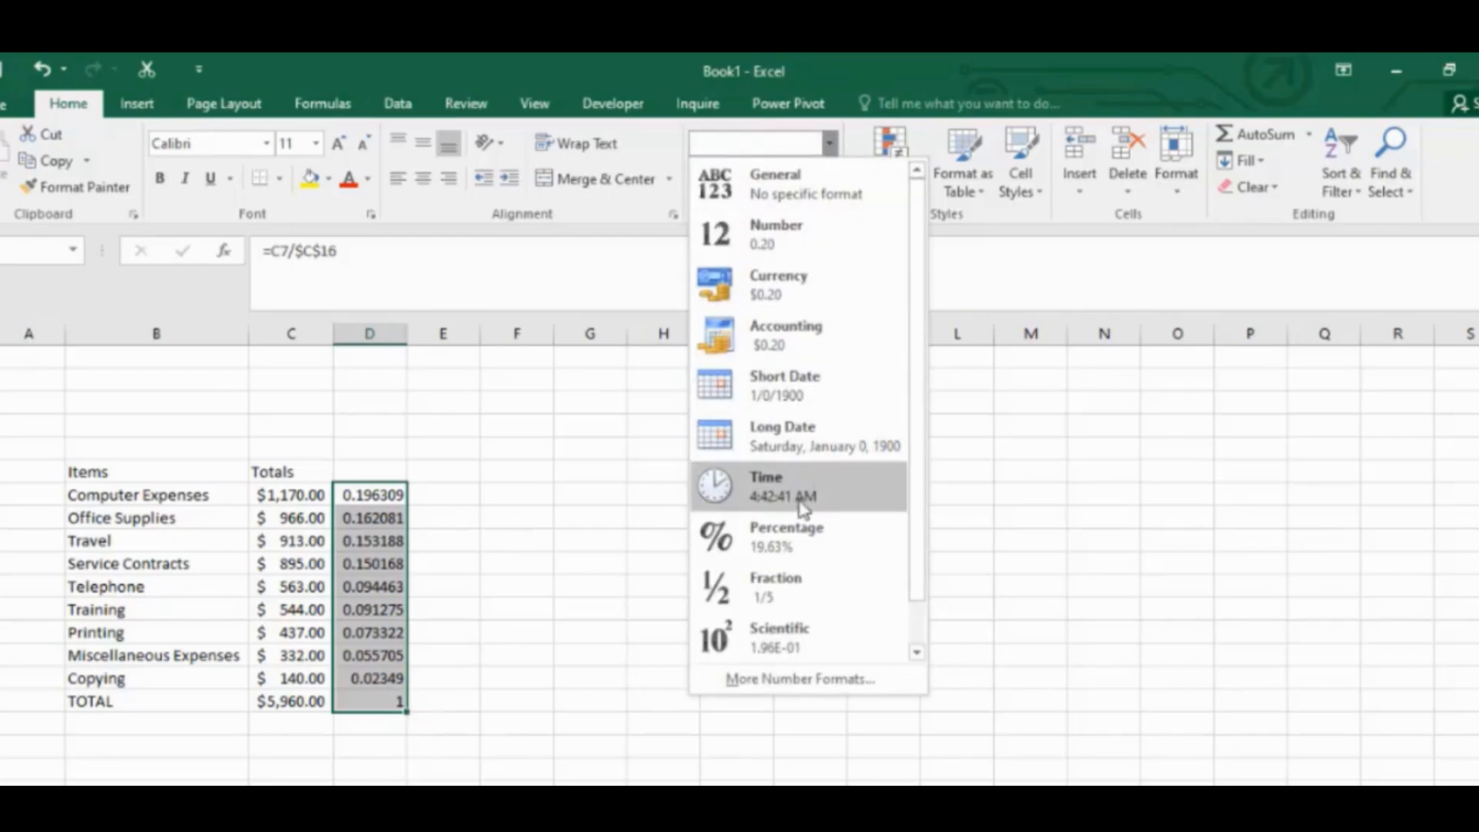
pyautogui.click(799, 524)
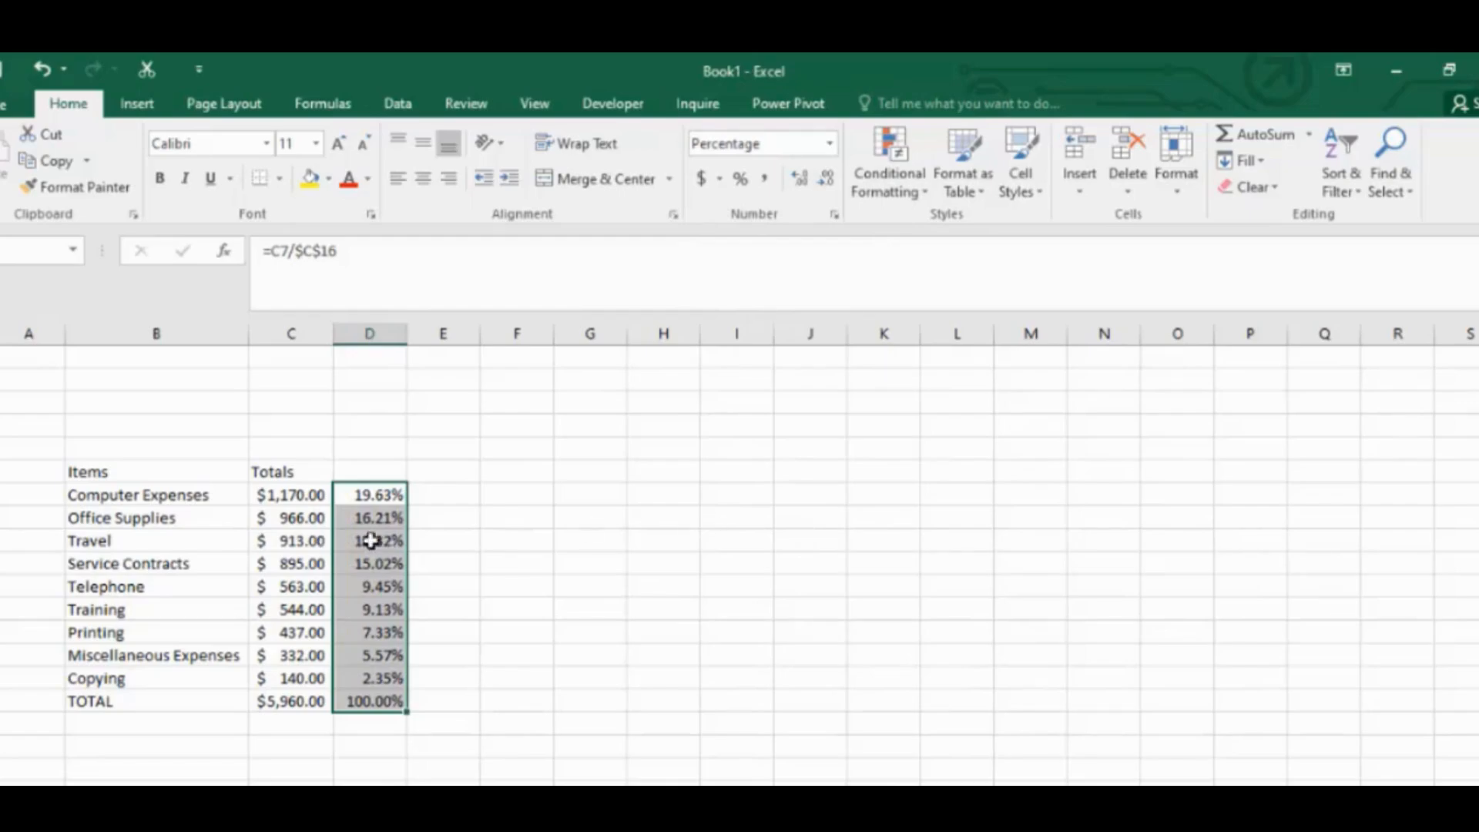
pyautogui.click(385, 512)
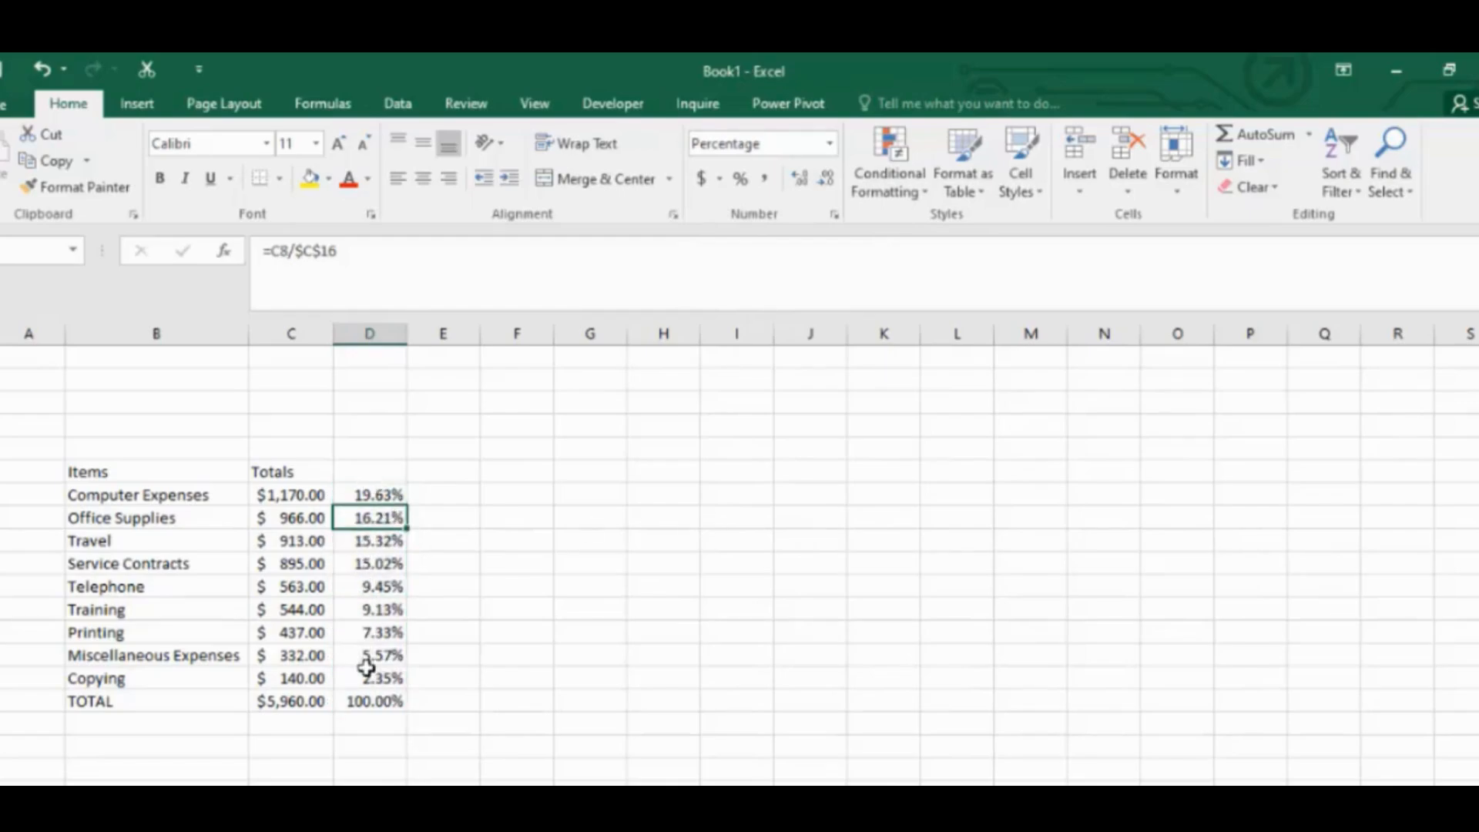